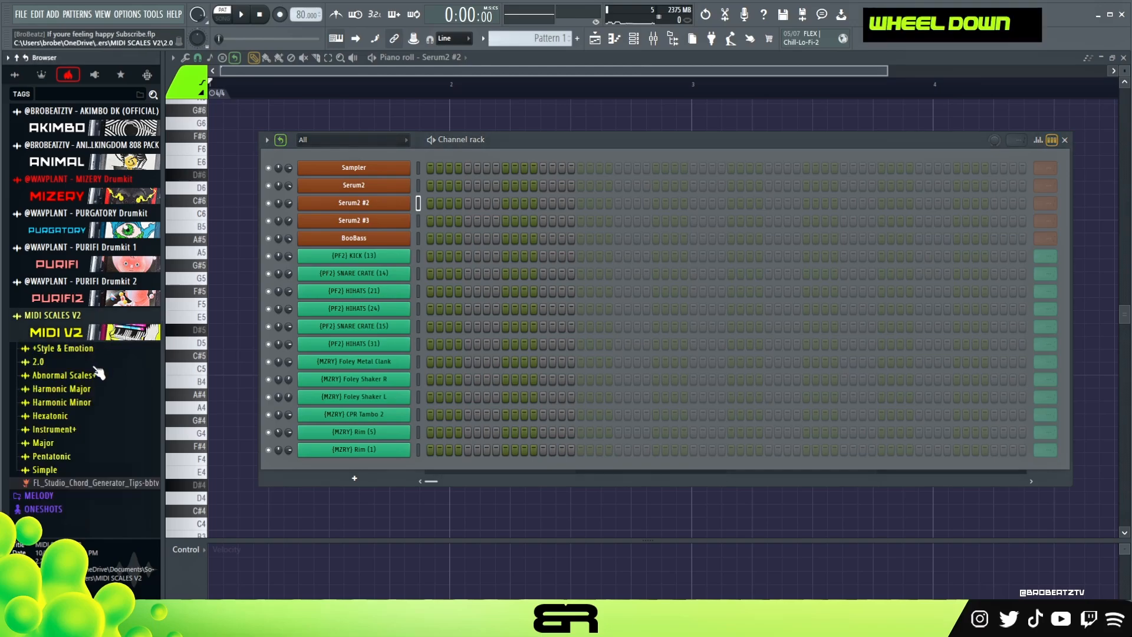
Load the C pattern from the MIDI Scales V2 pack's Major, Minor (Aeo) folder onto the Sampler channel and accept the import
click(76, 446)
click(76, 497)
scroll(77, 442, down, 3)
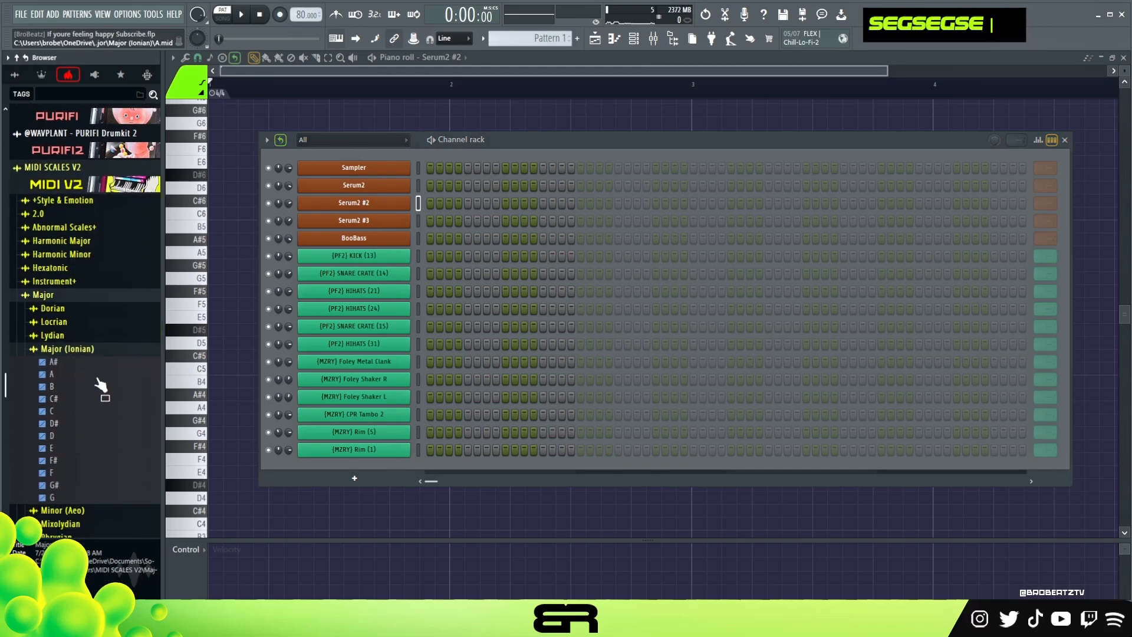
click(89, 350)
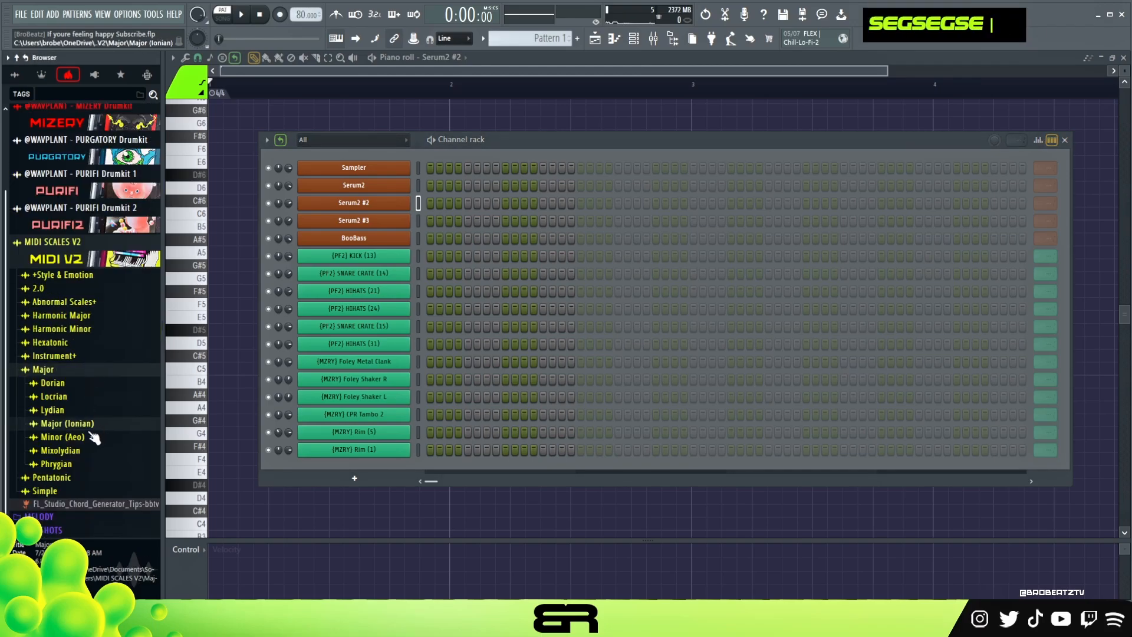
click(94, 437)
scroll(103, 424, down, 3)
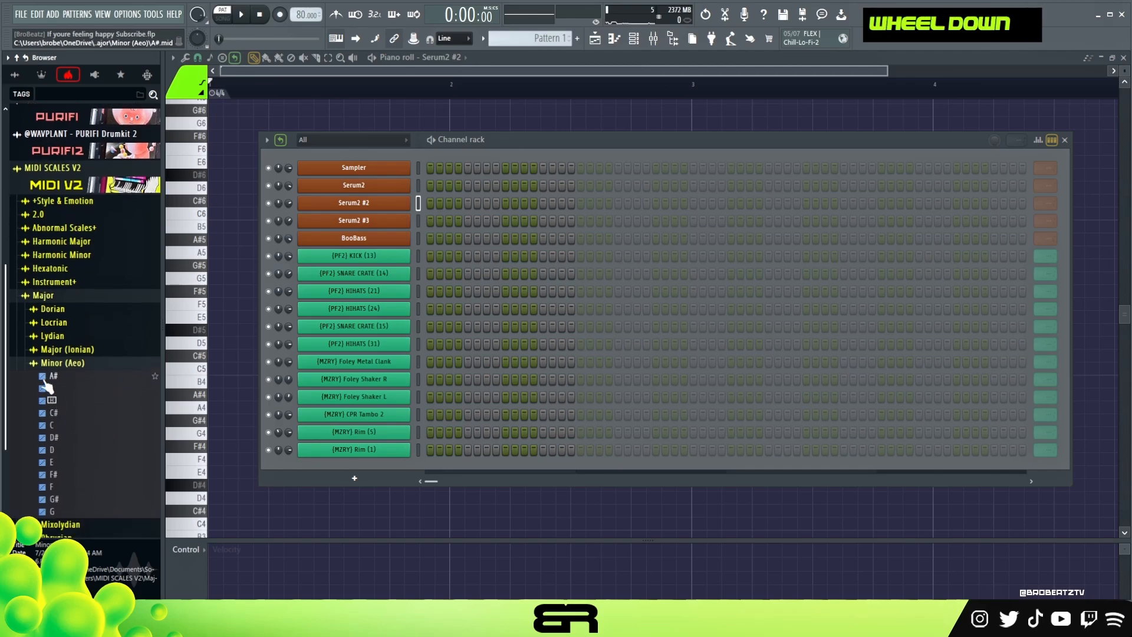
drag(58, 427, 383, 170)
click(659, 358)
Rename the Sampler channel holding the imported scale as C Min
right_click(407, 166)
click(454, 194)
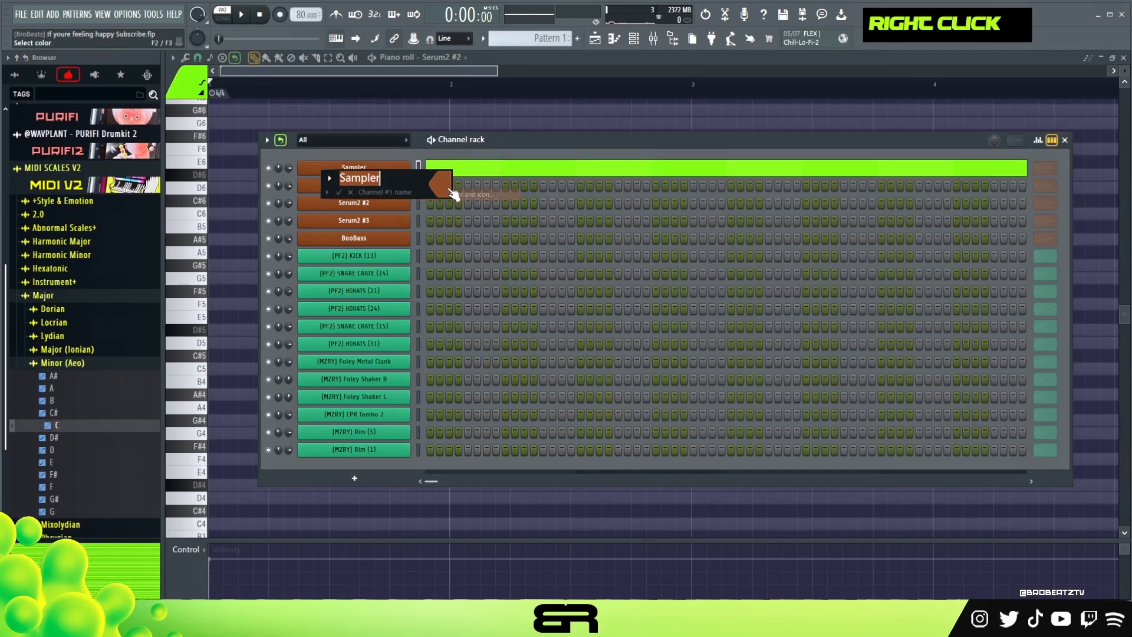
text(C Min)
key(Return)
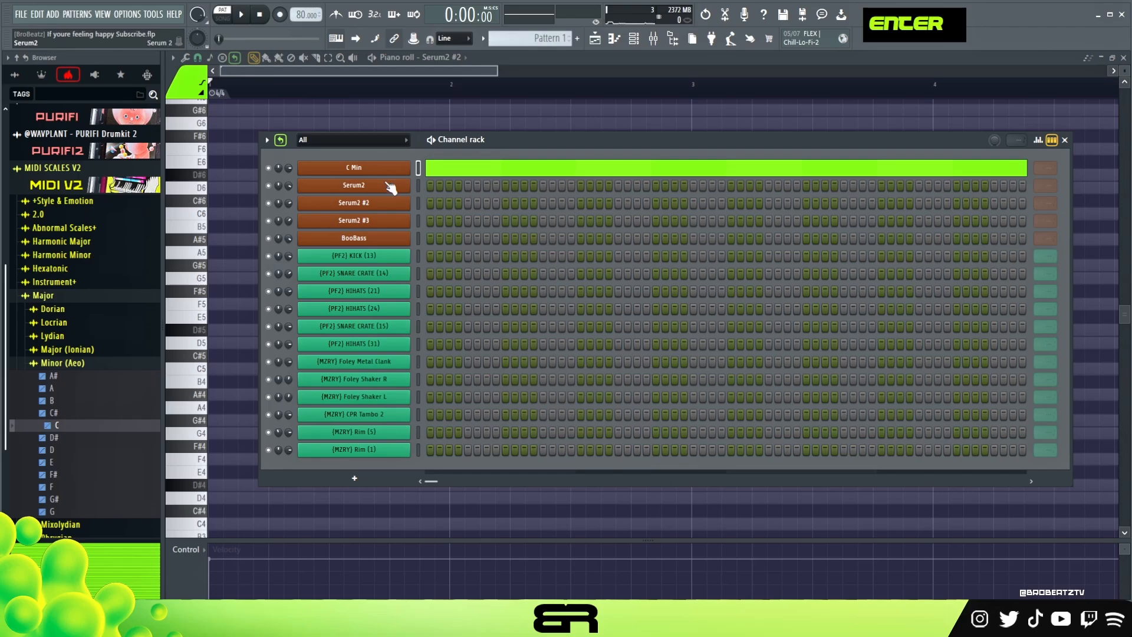
In the Serum2 #2 piano roll, try raising a test C5 note three semitones to D#5, and remove it
right_click(229, 194)
scroll(336, 327, down, 2)
click(230, 341)
ctrl+click(231, 339)
key(shift+Up)
key(shift+Up)
key(shift+Up)
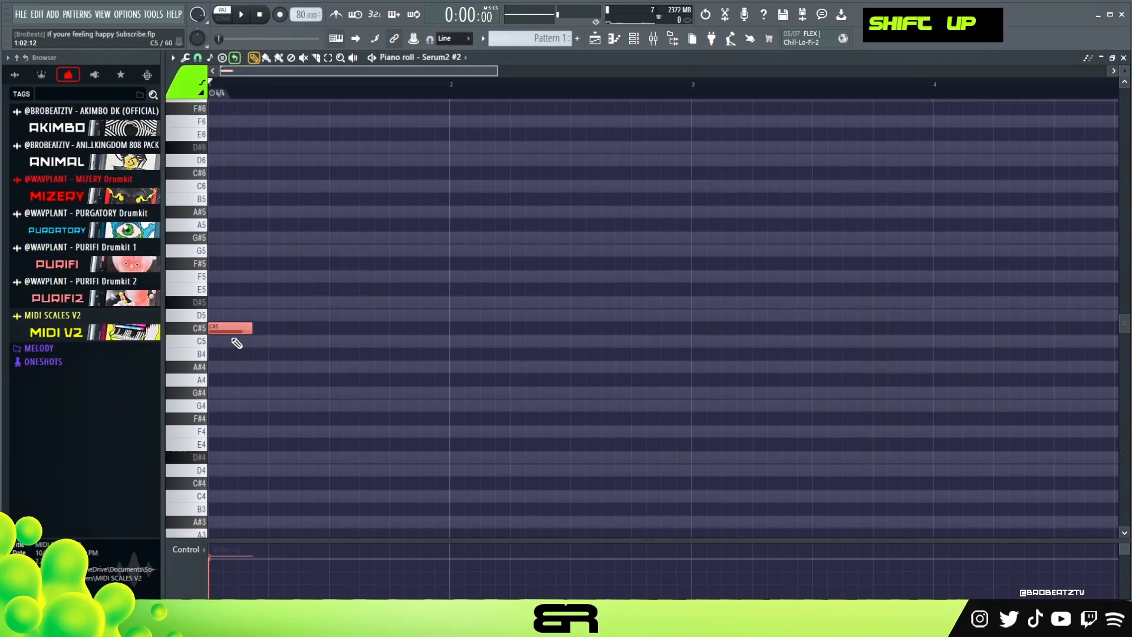
click(234, 289)
right_click(235, 289)
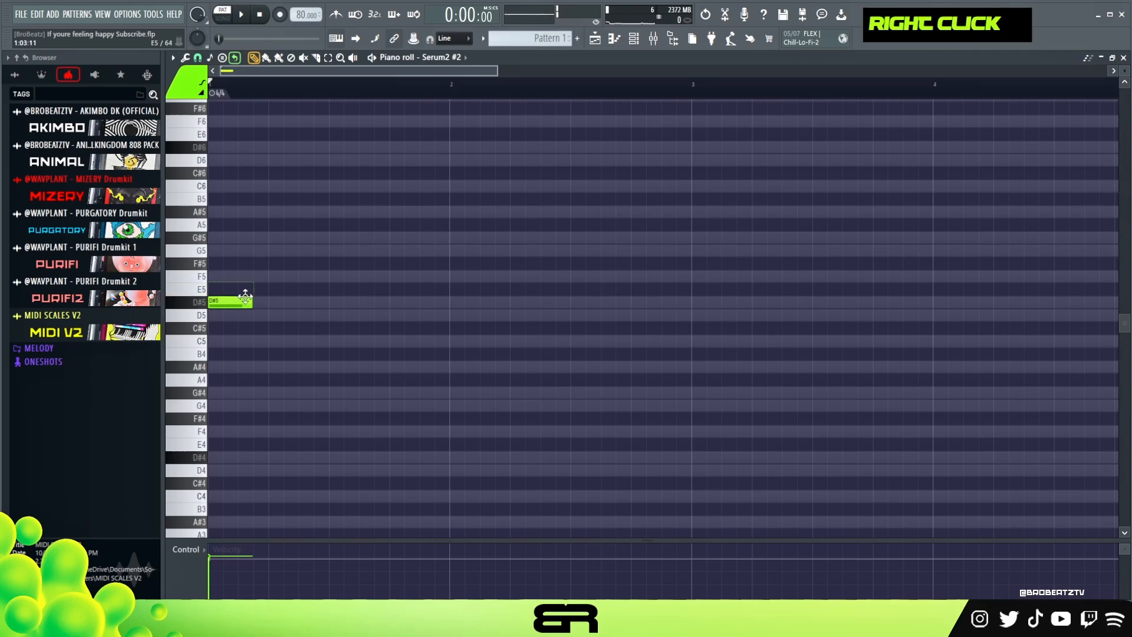
ctrl+click(238, 305)
right_click(239, 303)
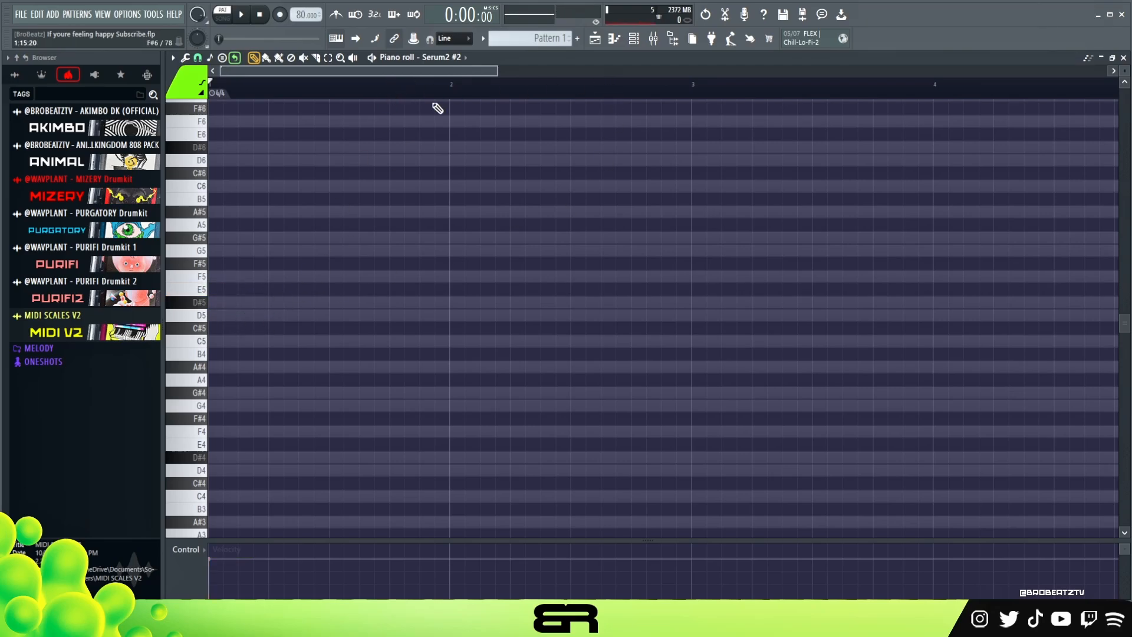
Stack C4, D#4 and G4 notes at the start of the piano roll
scroll(1123, 69, up, 3)
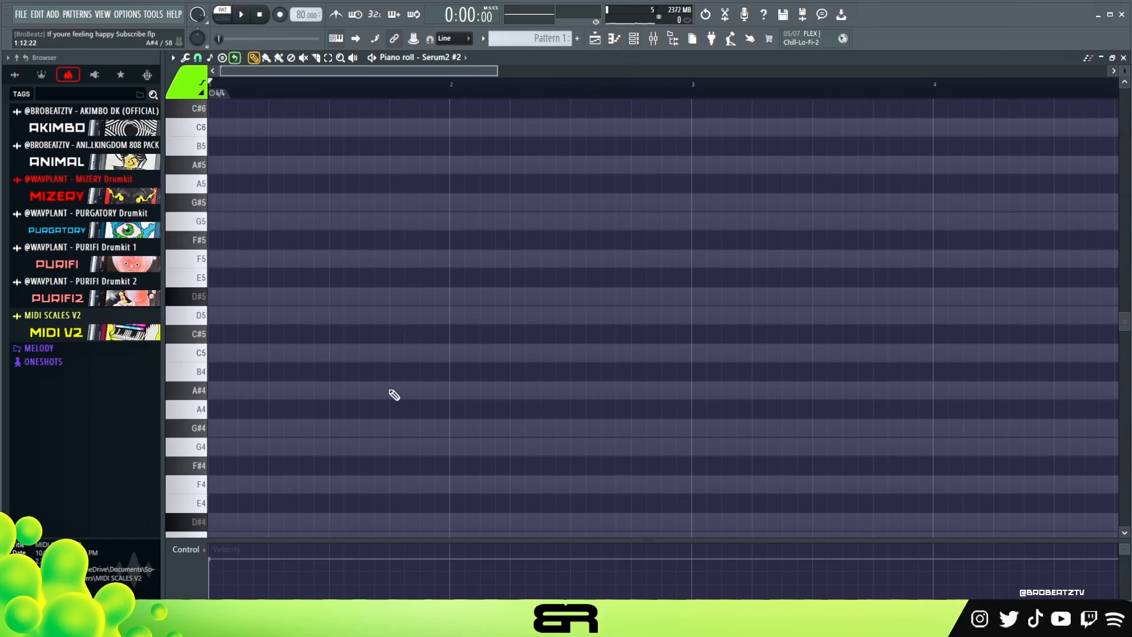
scroll(269, 365, down, 4)
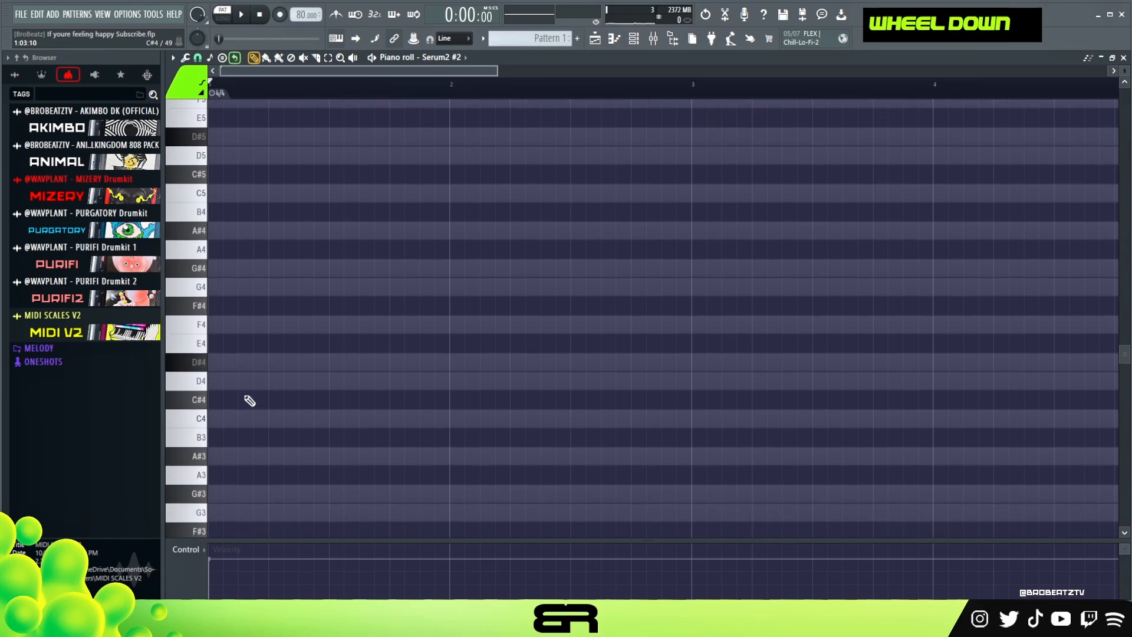
ctrl+click(233, 420)
shift+click(223, 361)
shift+click(219, 286)
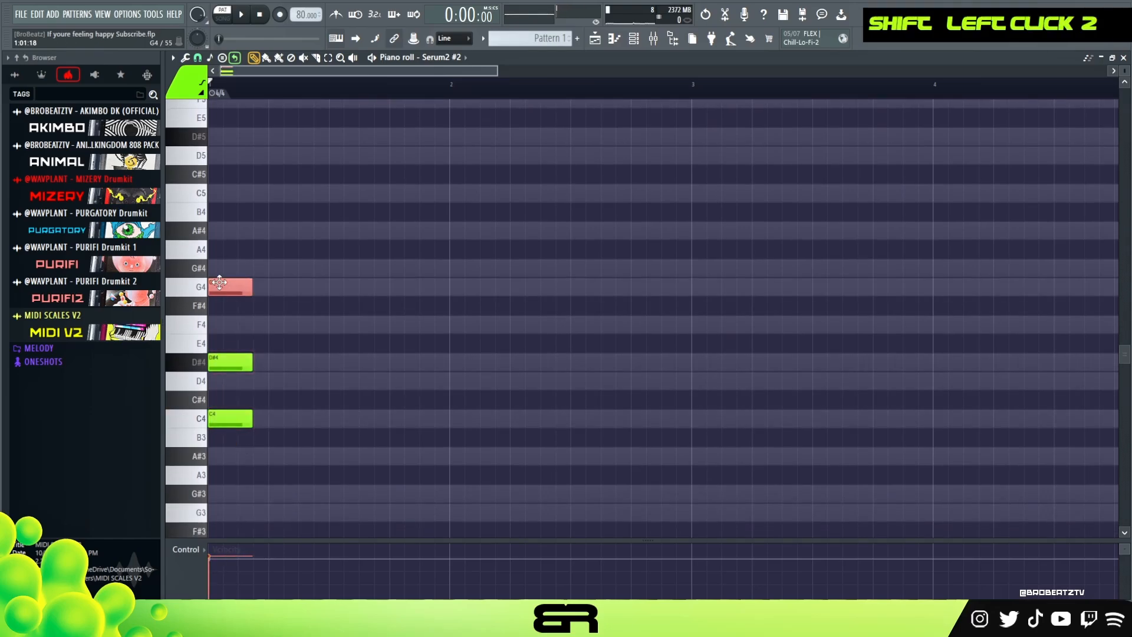
Stagger the stack into a rising sequence, with D#4 at step 5 and G4 at step 9, and play it
drag(253, 269, 295, 365)
right_click(301, 313)
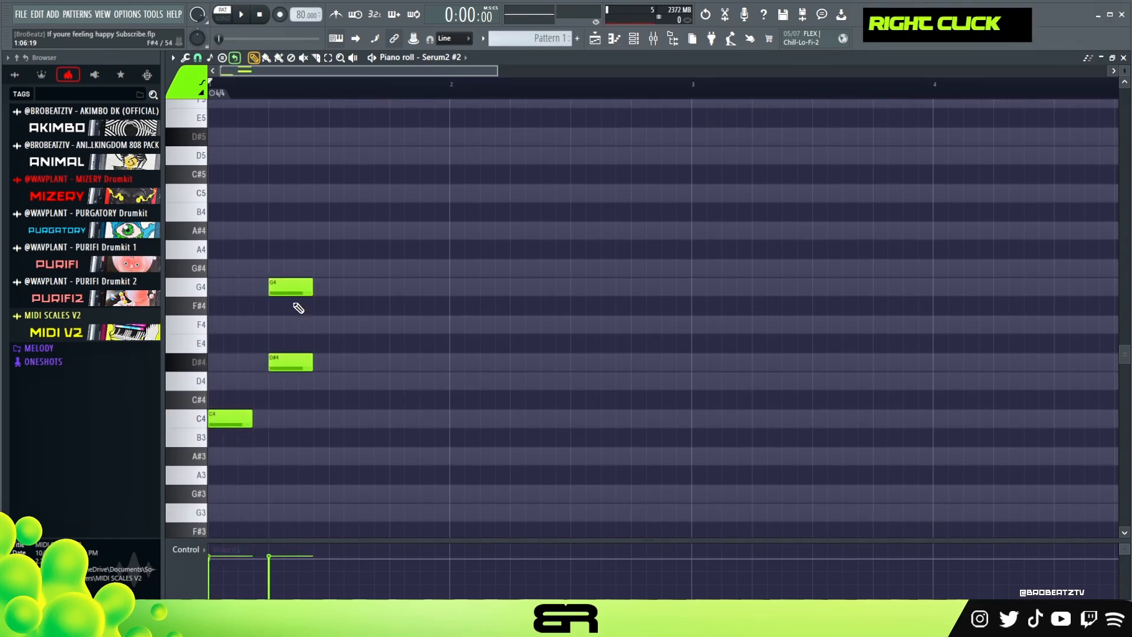
drag(282, 289, 342, 289)
key(space)
key(space)
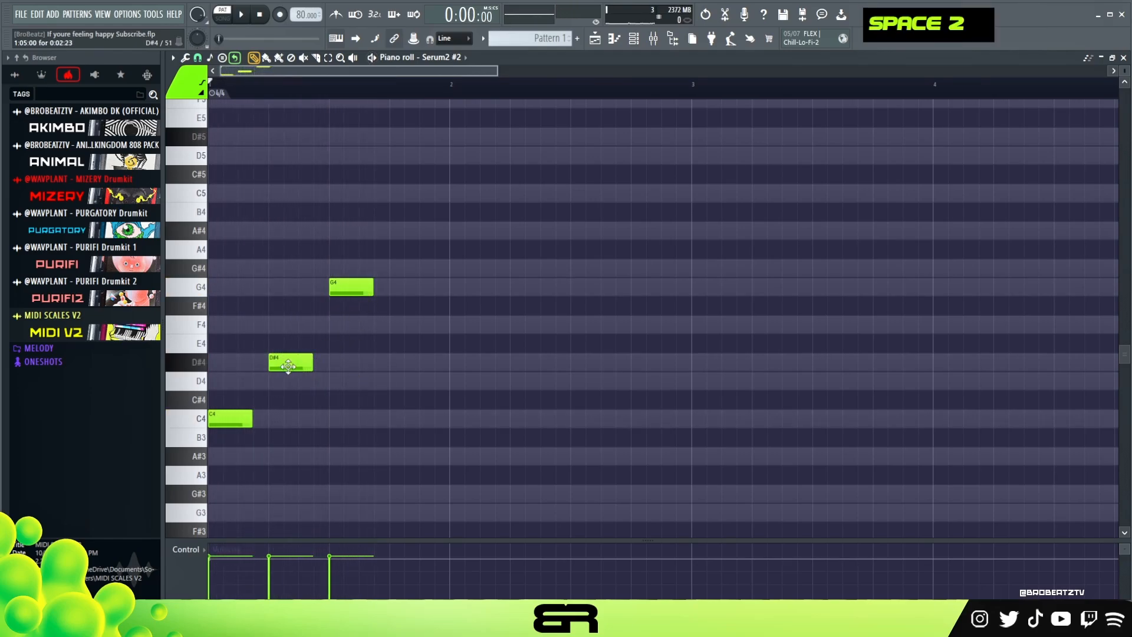
Tighten the melody by moving G4 to step 7 and D#4 to step 4, add a C4 at step 11, and play it
drag(348, 287, 318, 287)
drag(278, 362, 262, 361)
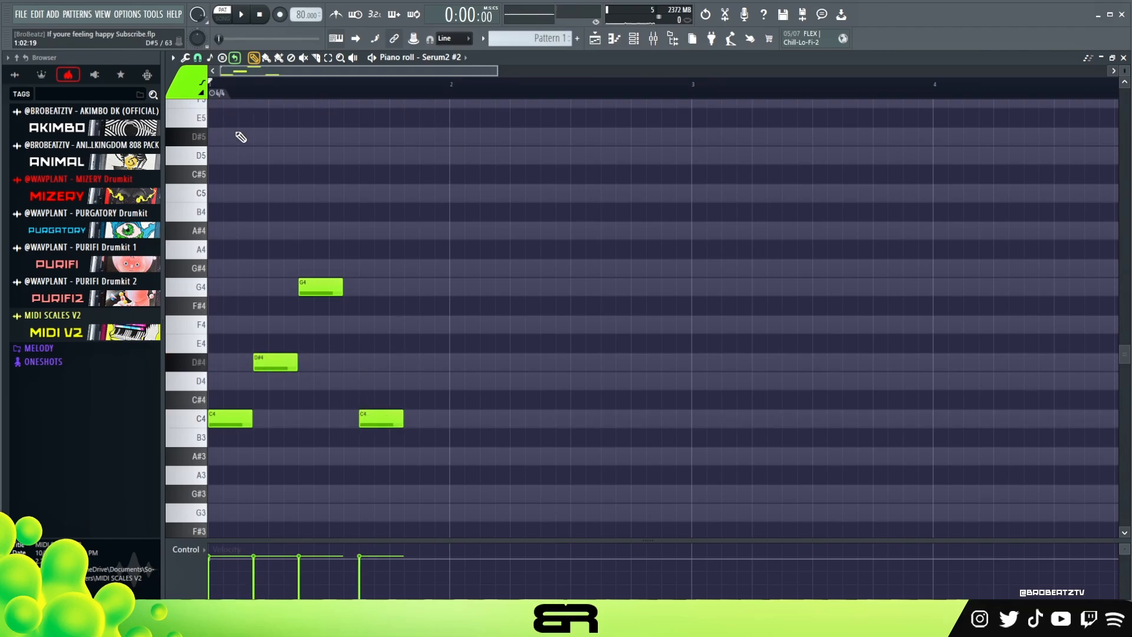
right_click(328, 174)
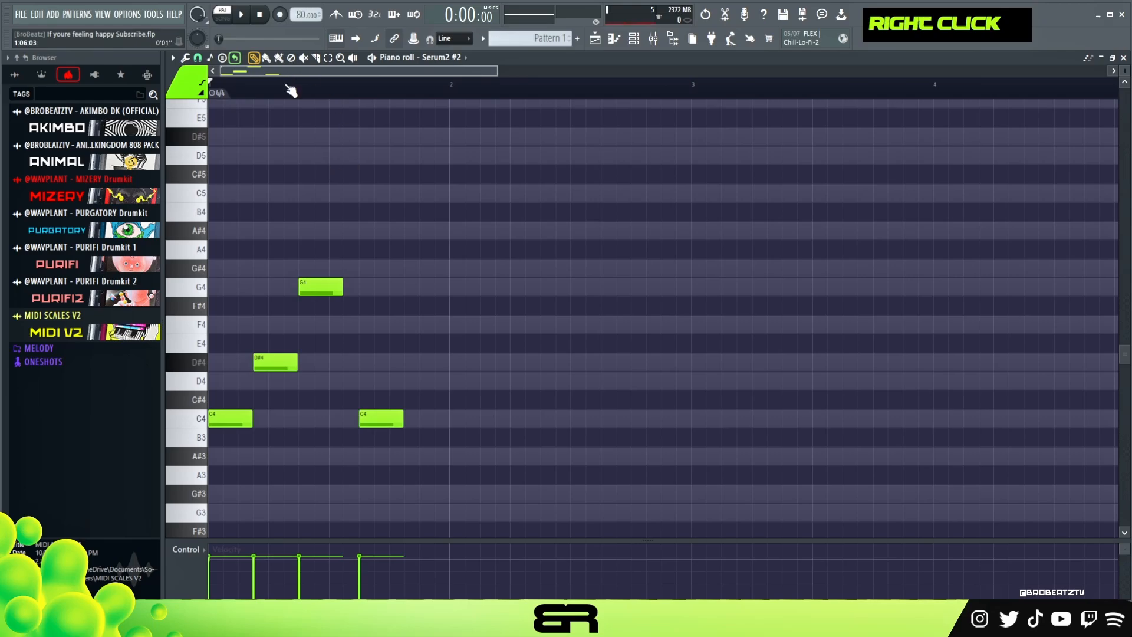
key(space)
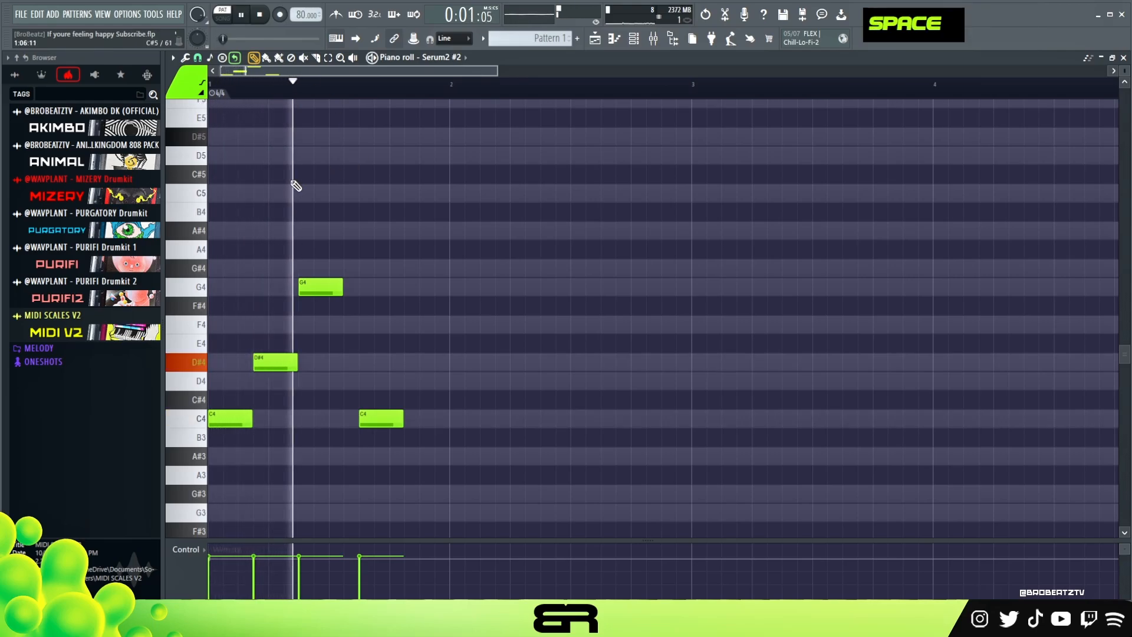
key(space)
Audition the second melody note at D4 and E4 against the others, and settle it on F4
drag(307, 334, 264, 378)
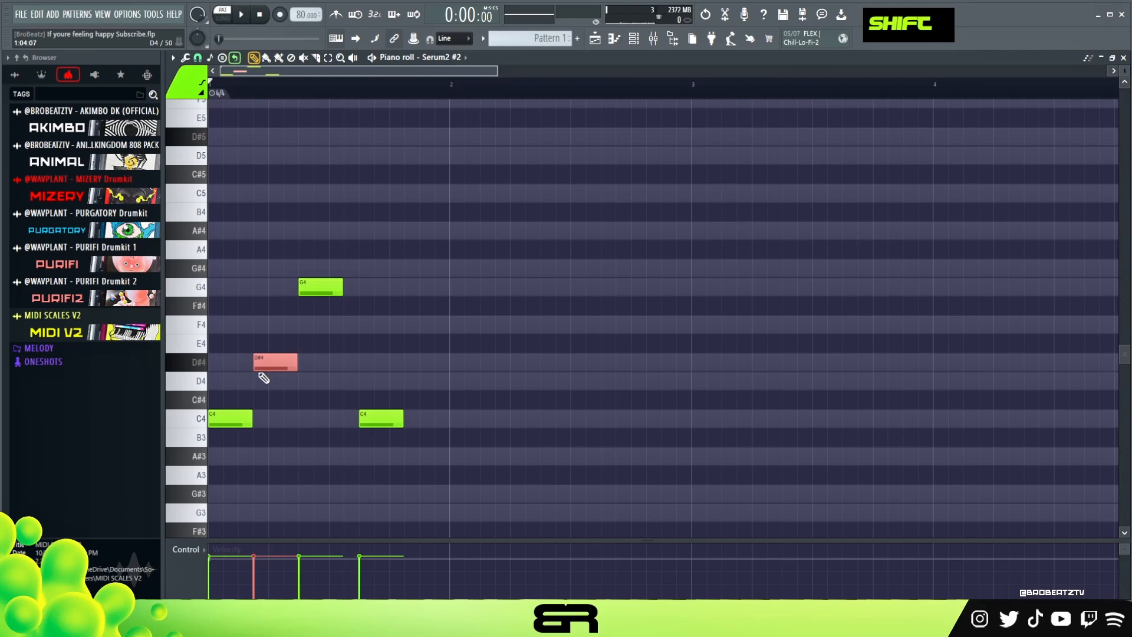
key(shift+Down)
key(space)
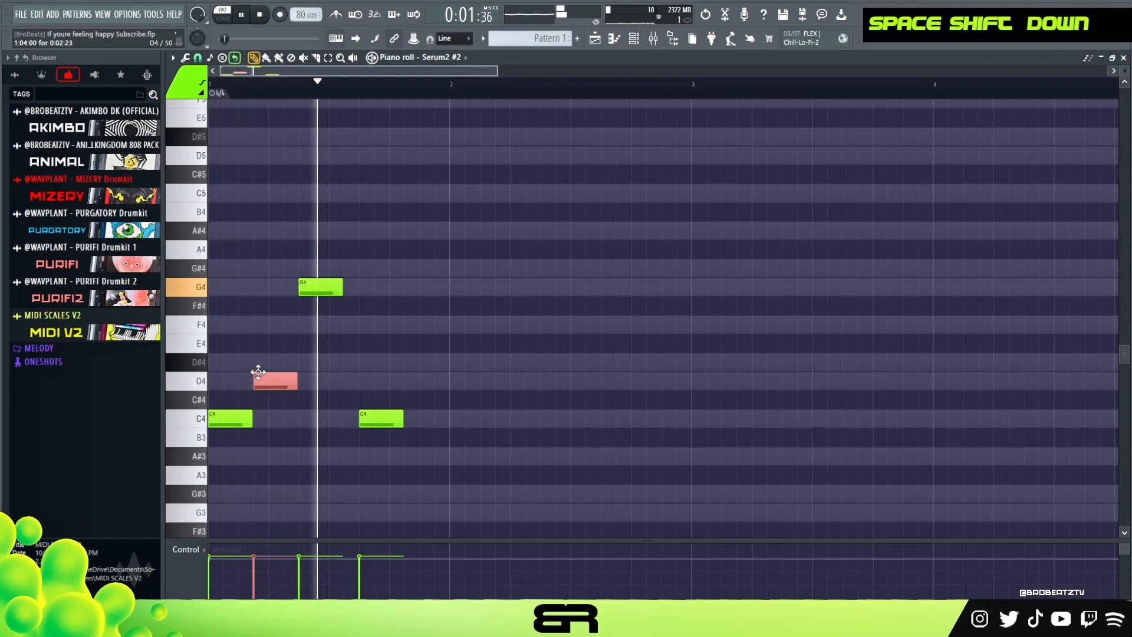
key(space)
key(shift+Up)
key(shift+Up)
key(space)
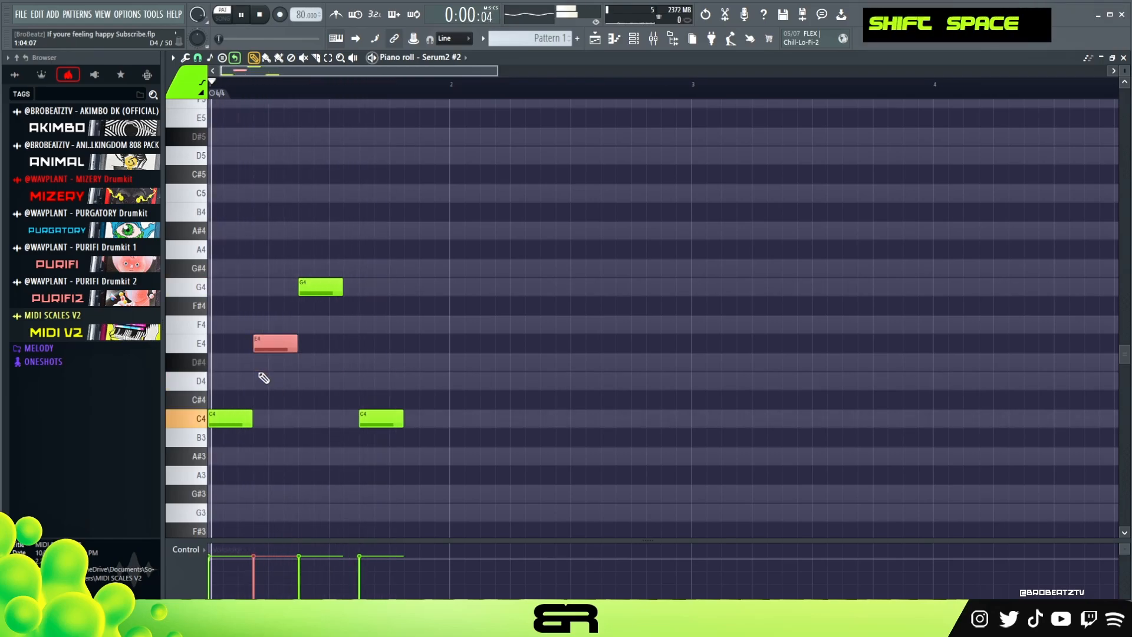
key(shift+Up)
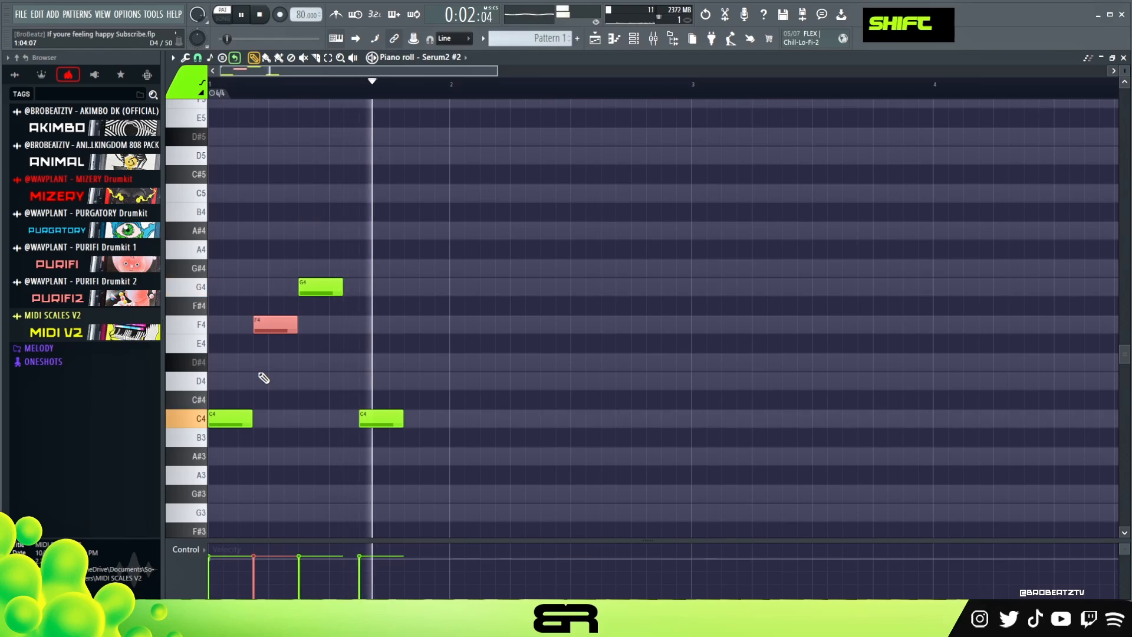
key(space)
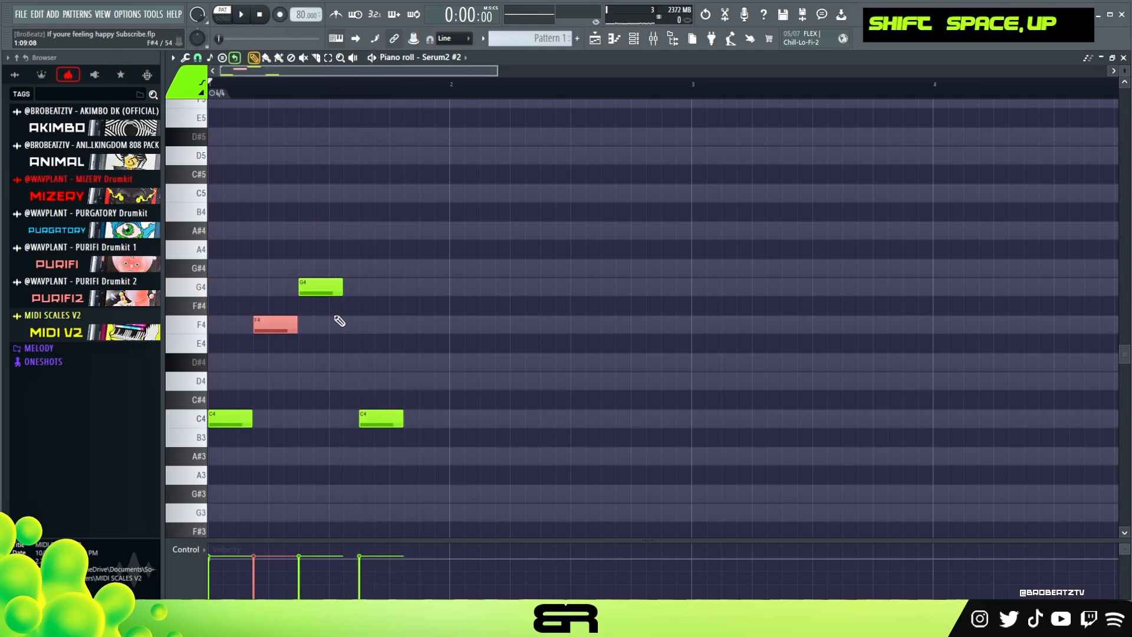
Shorten all four melody notes together to two steps each and listen to the result
right_click(309, 374)
drag(405, 257, 235, 433)
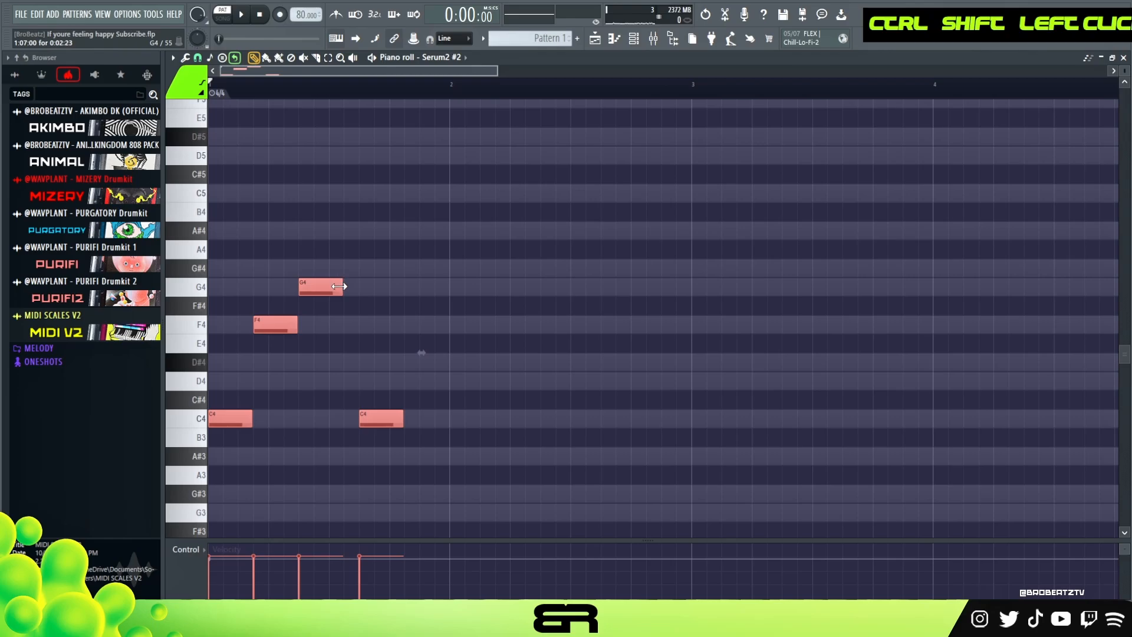
drag(339, 287, 329, 288)
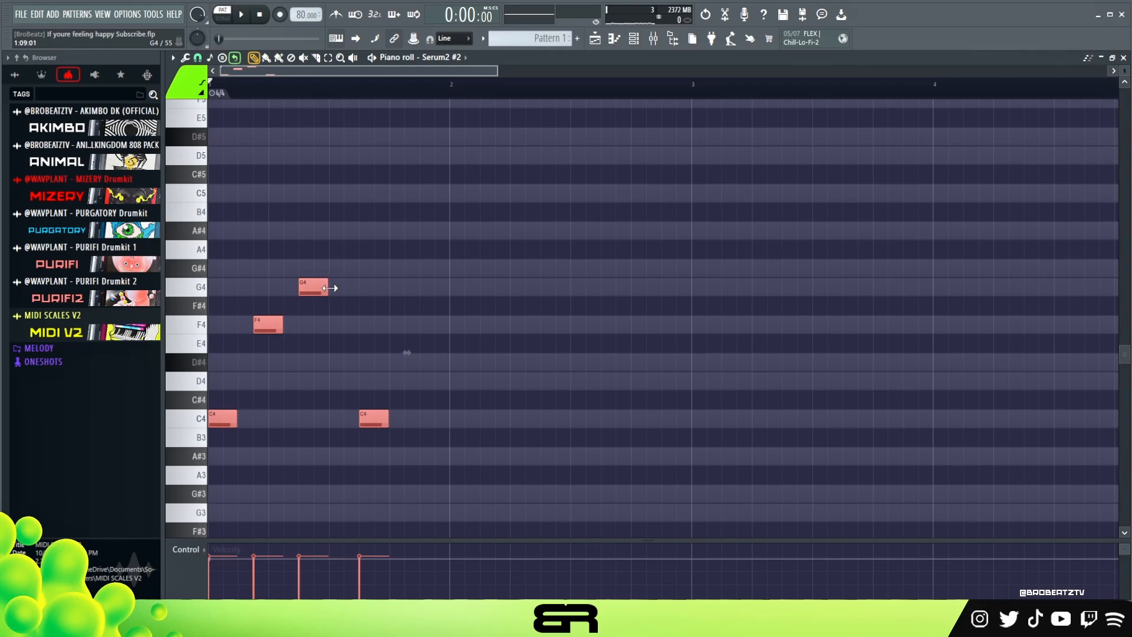
right_click(329, 288)
key(space)
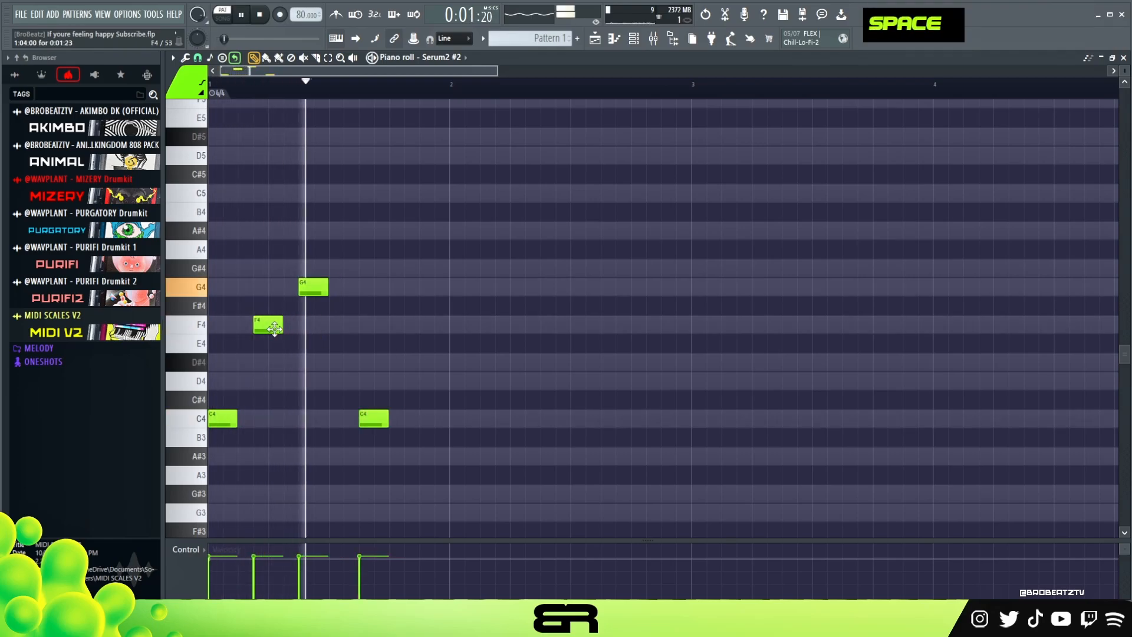
key(space)
key(space)
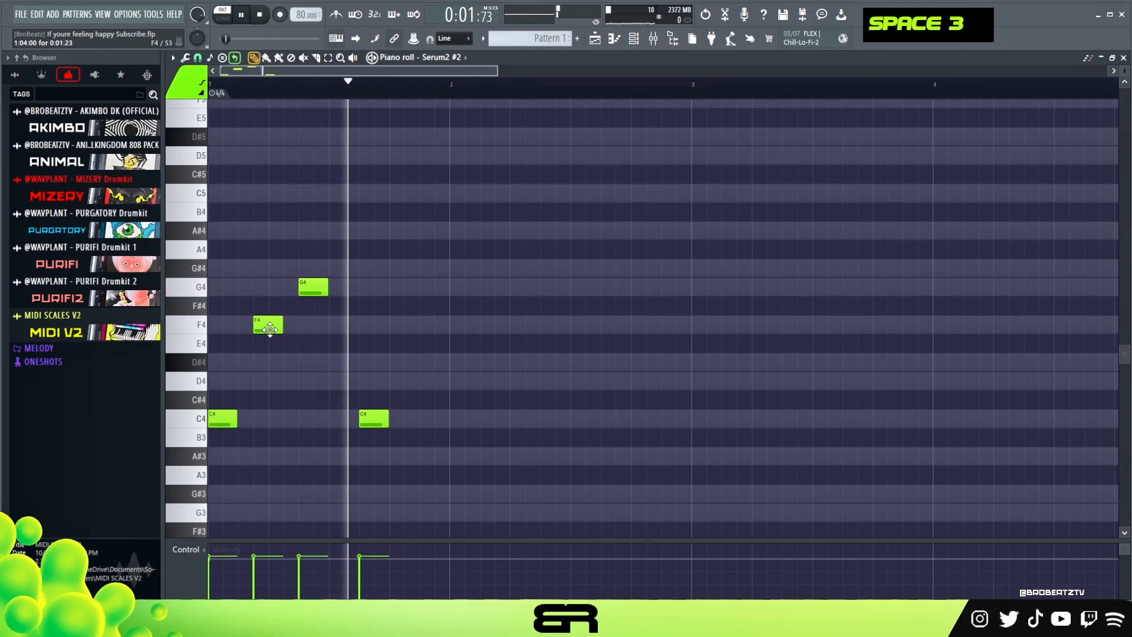
key(space)
Shorten the F4 note to one step, and cut the C4, G4 and last C4 notes to the same length
drag(282, 329, 269, 332)
key(space)
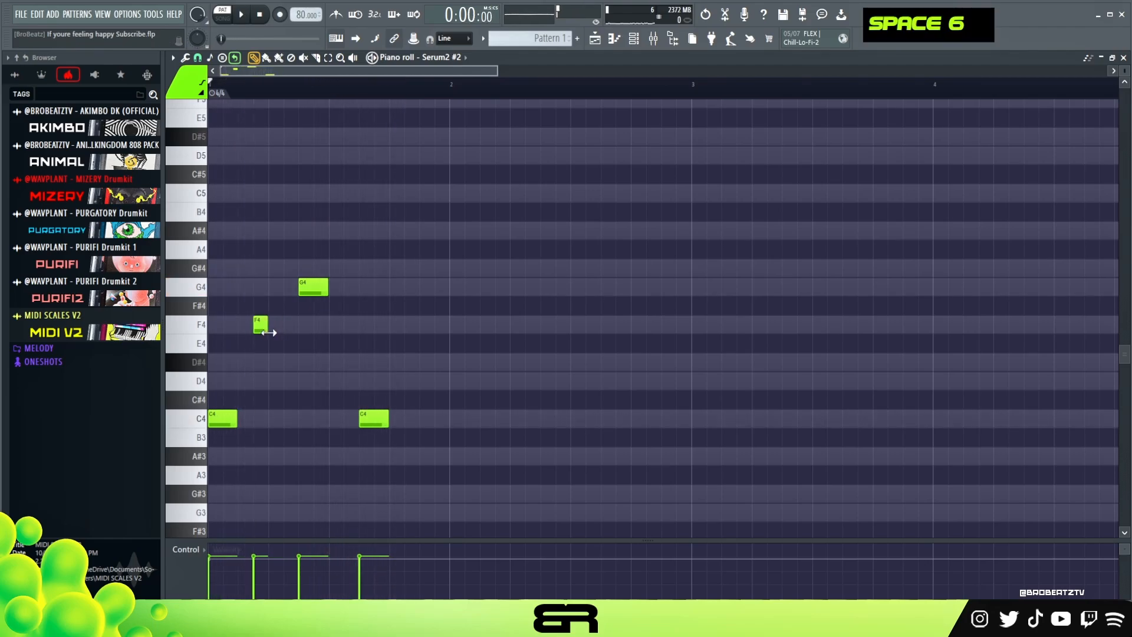
key(space)
ctrl+click(223, 418)
ctrl+shift+click(313, 287)
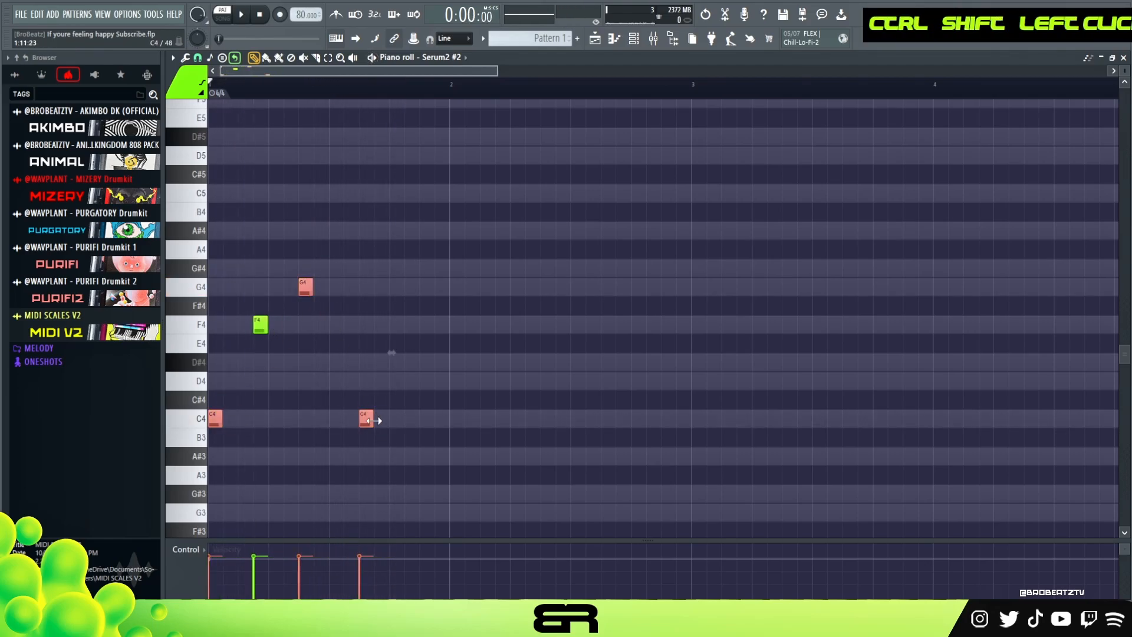
right_click(403, 397)
Build a C minor triad on the first note by stacking D#4 and G4 above C4
scroll(360, 95, up, 5)
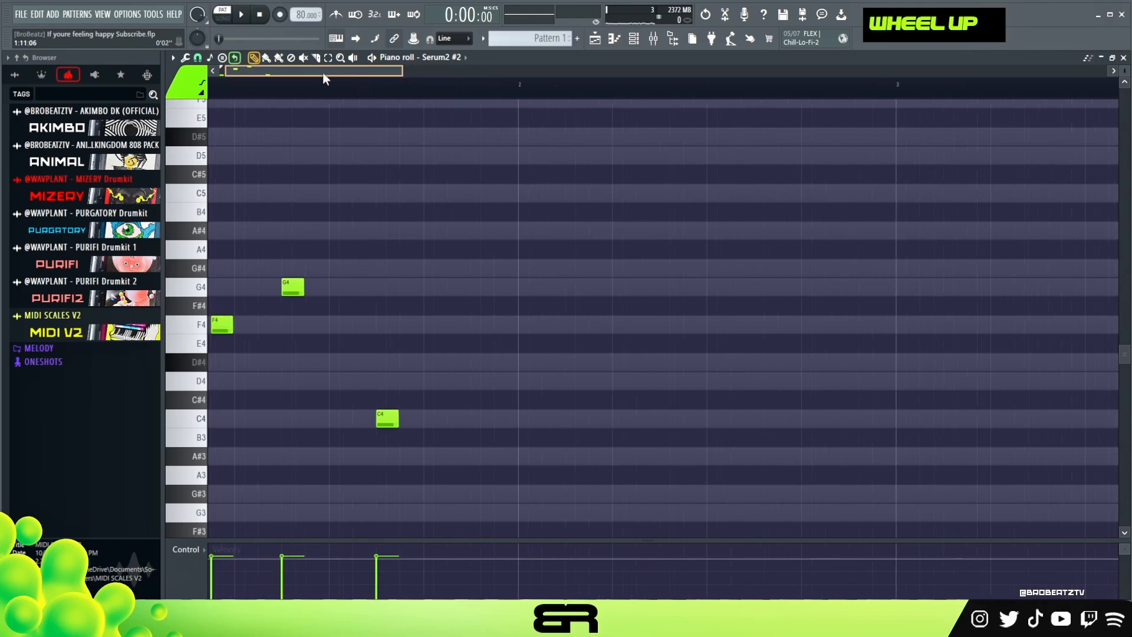
scroll(326, 76, up, 1)
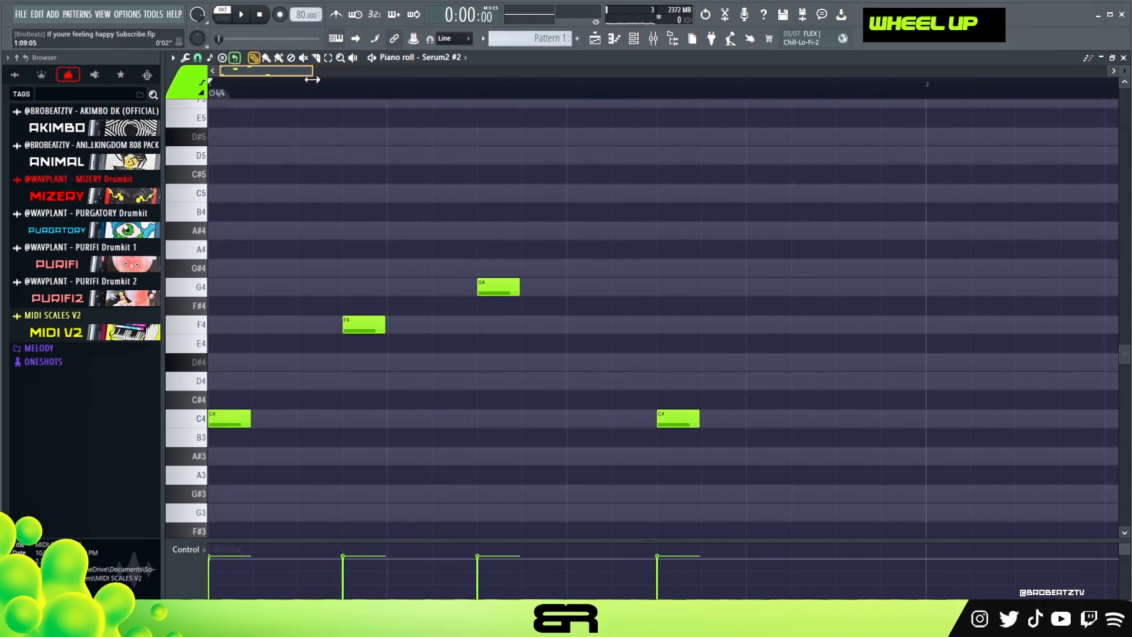
key(ctrl)
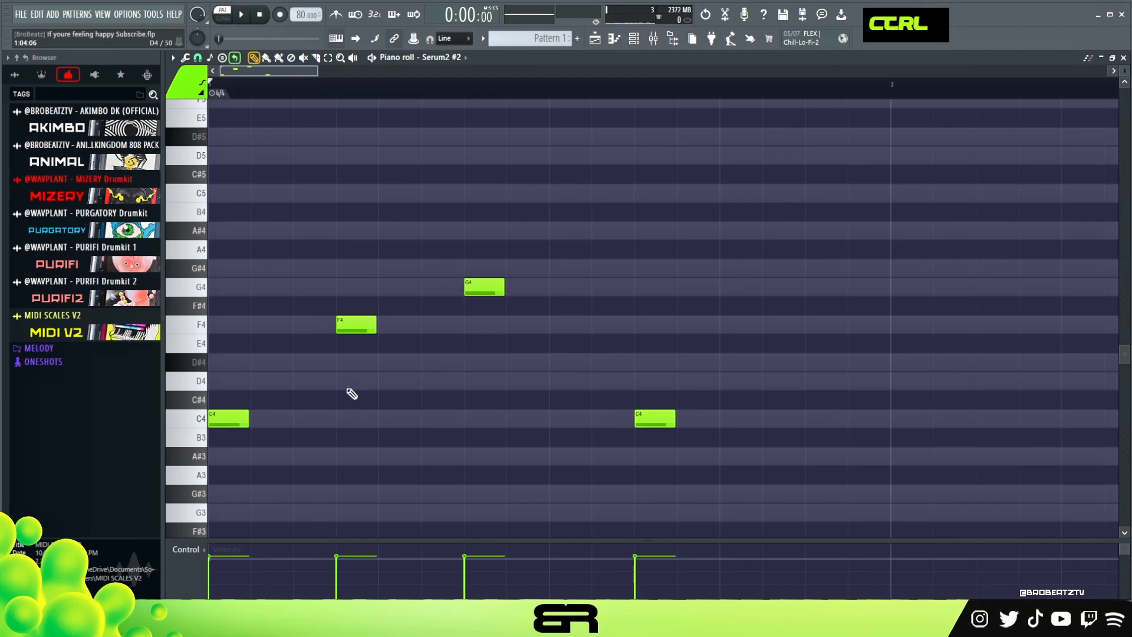
ctrl+shift+click(648, 420)
ctrl+shift+double_click(232, 420)
right_click(495, 403)
drag(491, 278, 223, 276)
right_click(404, 430)
ctrl+click(229, 417)
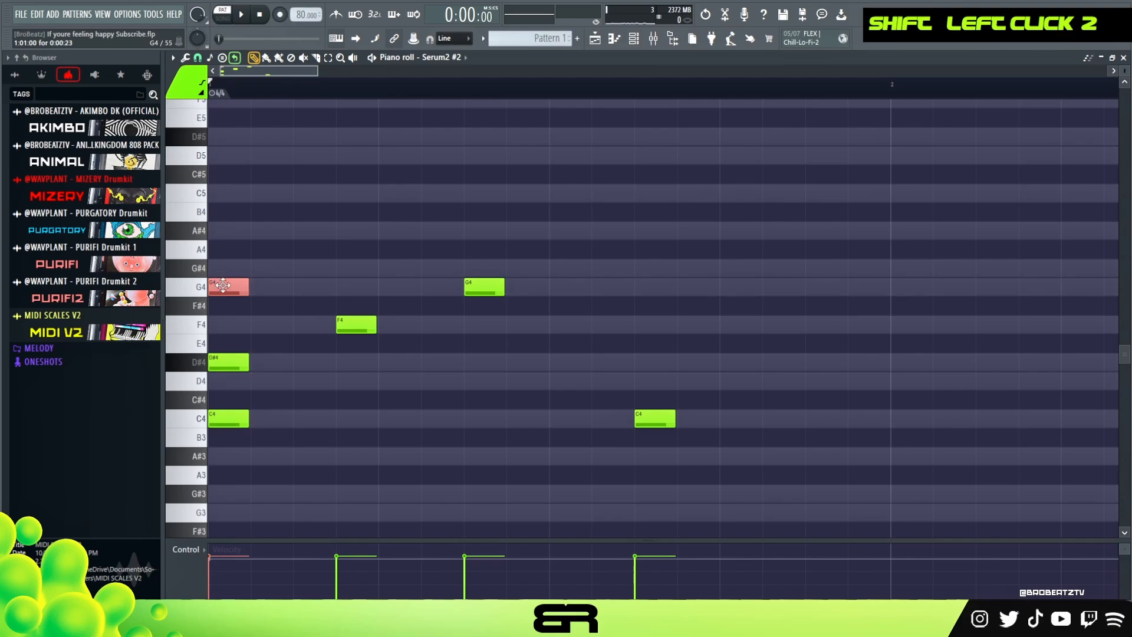
Top the first chord with A#4, and stack G#4, C5 and D#5 above the F4 note
ctrl+click(351, 325)
drag(351, 325, 351, 270)
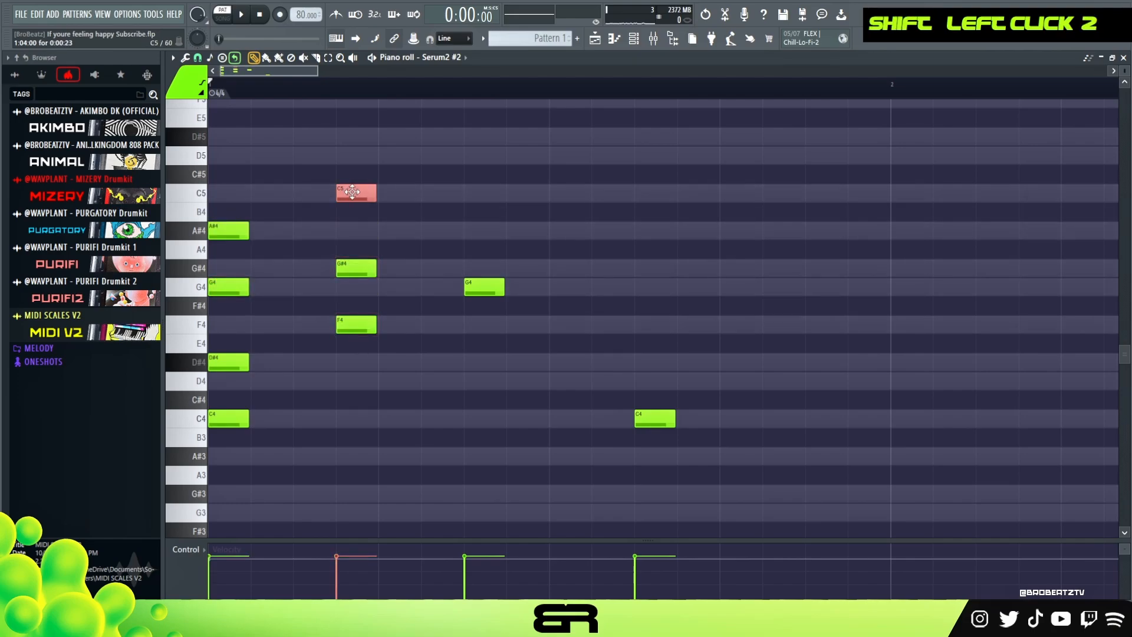
scroll(411, 237, up, 1)
ctrl+click(490, 329)
ctrl+drag(298, 149, 412, 392)
alt+right_click(366, 351)
Build a four-note chord on the G4 note by stacking A#4, D5 and F5 above it
ctrl+click(484, 328)
shift+drag(485, 334, 484, 146)
right_click(420, 217)
Try copying the first chord's upper notes above the last C4 note, and remove the copies
ctrl+drag(245, 264, 222, 407)
shift+drag(226, 406, 653, 408)
right_click(656, 402)
right_click(666, 328)
right_click(659, 271)
Play the chord progression from the start to hear the stacked chords
key(space)
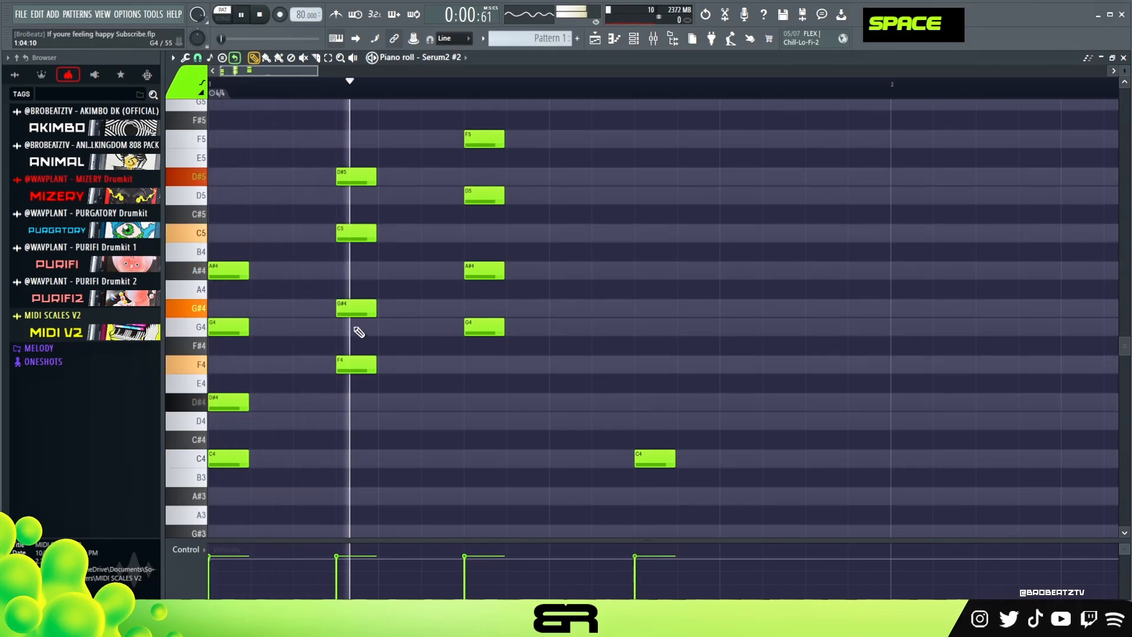
scroll(397, 329, up, 1)
scroll(408, 331, down, 1)
key(space)
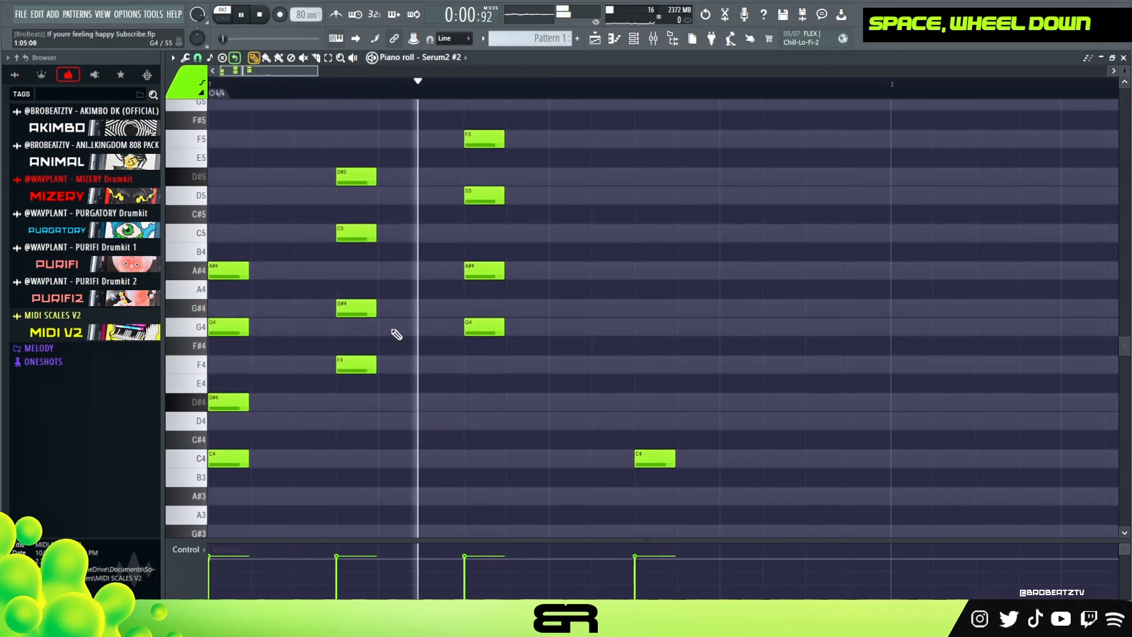
Try the progression without the first chord's D#4 note, and undo the deletion
key(space)
right_click(237, 403)
key(space)
key(space)
key(ctrl+z)
Copy the first chord's C4 and D#4 notes up an octave to C5 and D#5, and delete the lower D#4
drag(254, 375, 228, 460)
shift+click(220, 451)
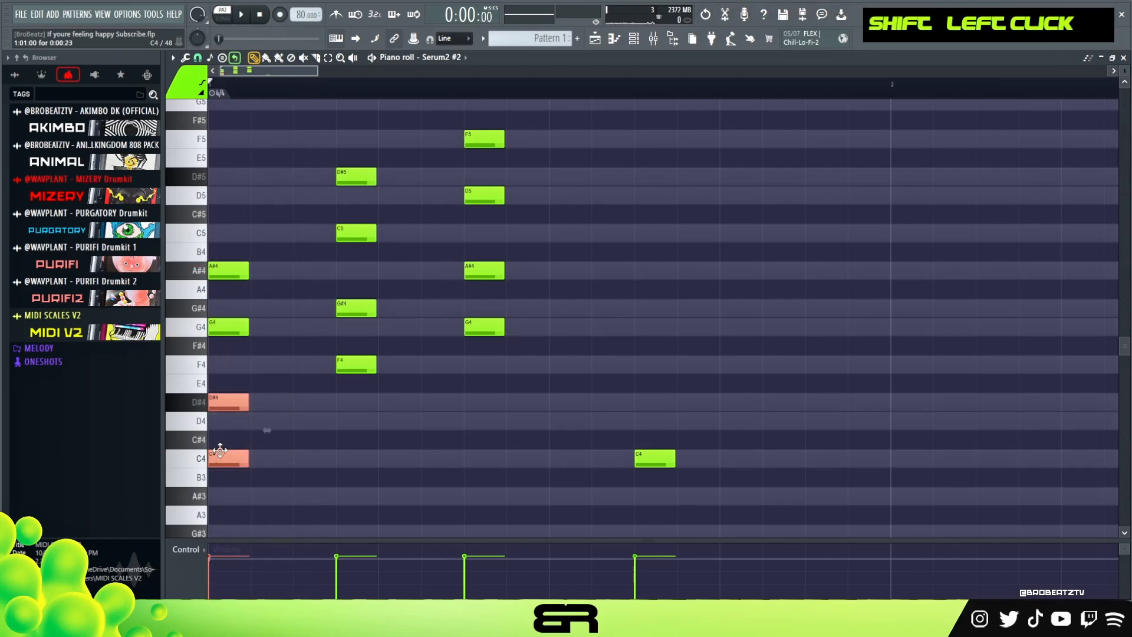
key(ctrl+Up)
key(space)
key(space)
right_click(239, 406)
key(space)
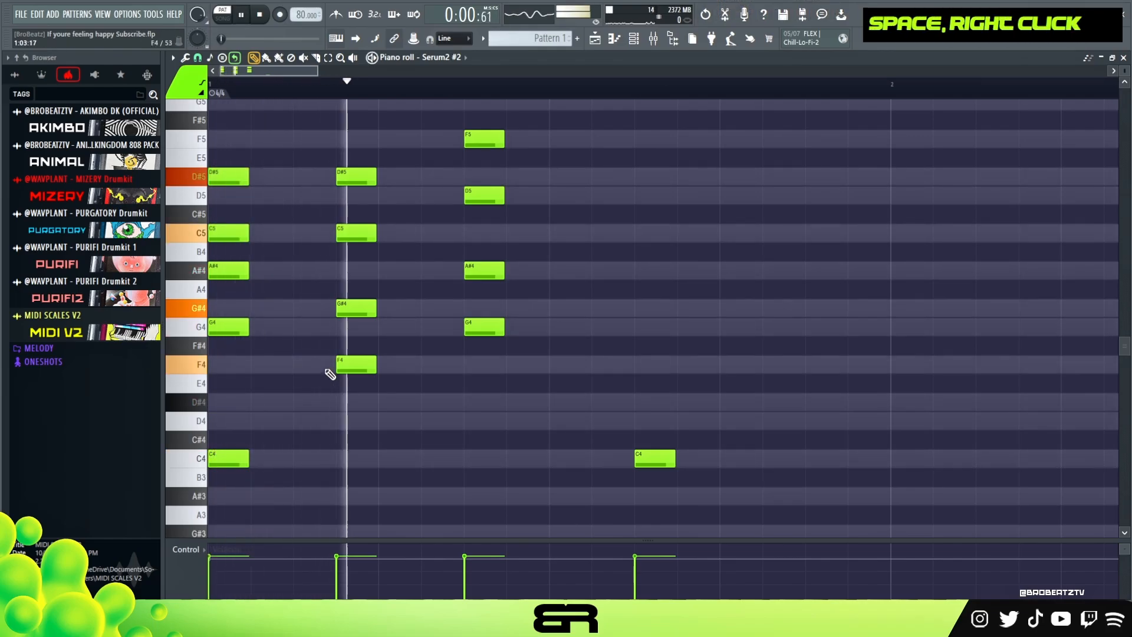
Play the opening of the progression repeatedly to hear the revised first chord
key(space)
scroll(391, 387, up, 1)
key(space)
key(space)
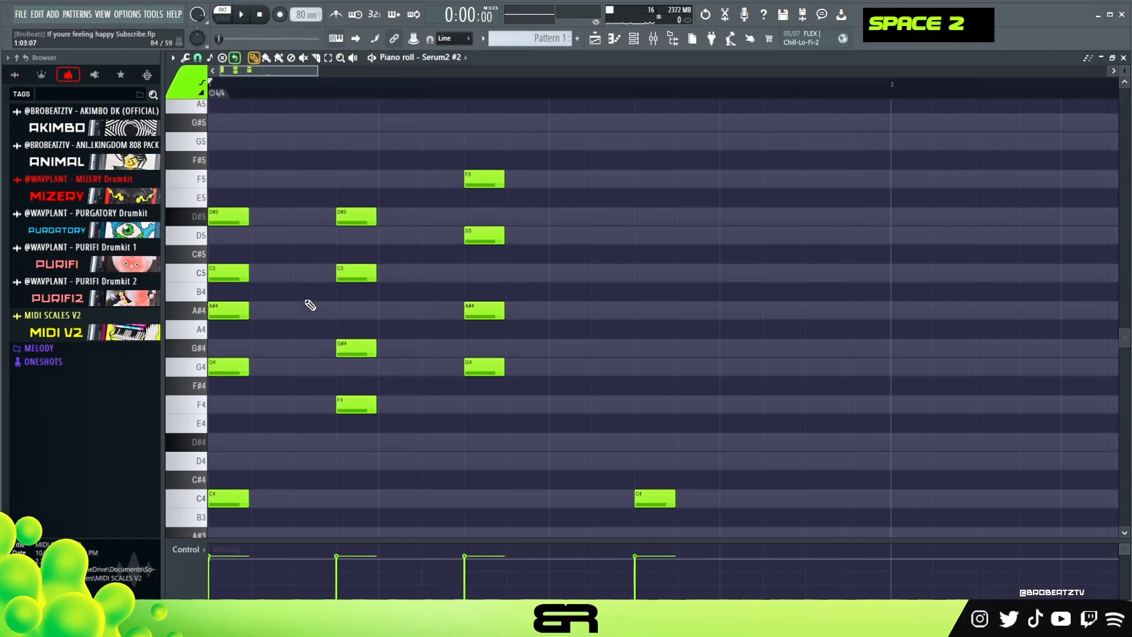
scroll(299, 316, up, 1)
key(space)
key(space)
key(space)
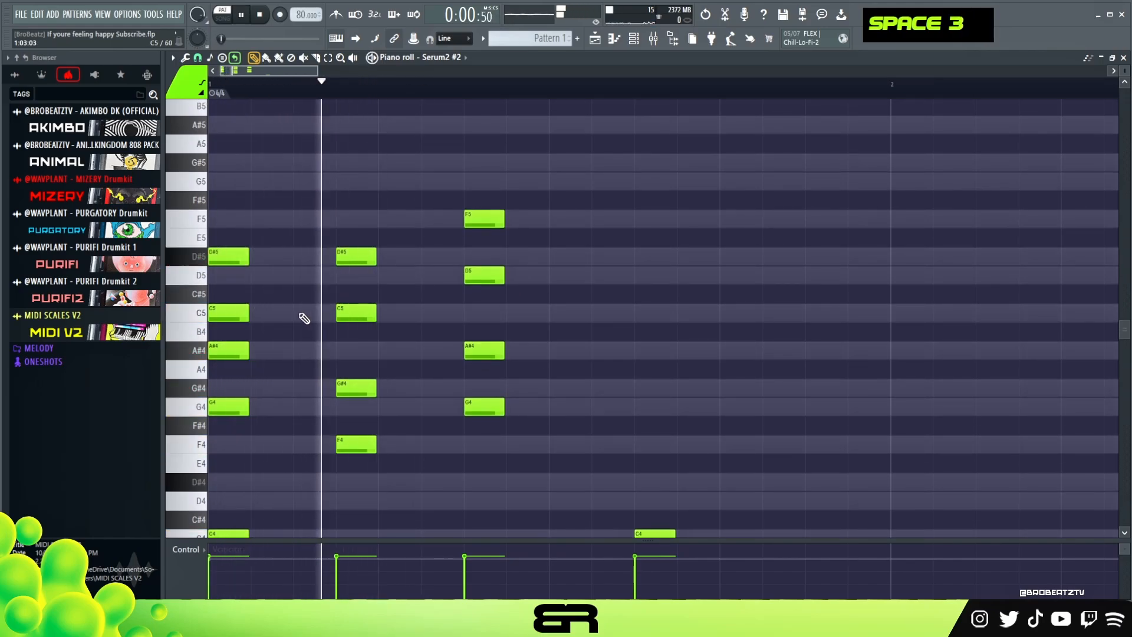
key(space)
Add a G5 note on top of the second chord and play the progression to hear it
shift+click(356, 254)
key(space)
key(space)
key(space)
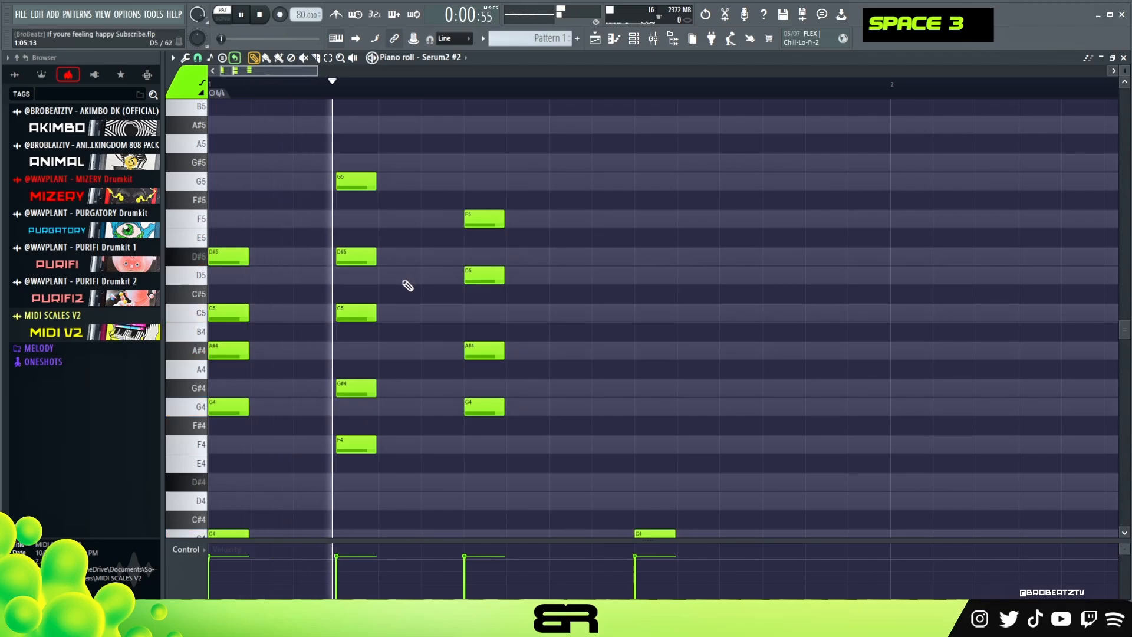
key(space)
key(space)
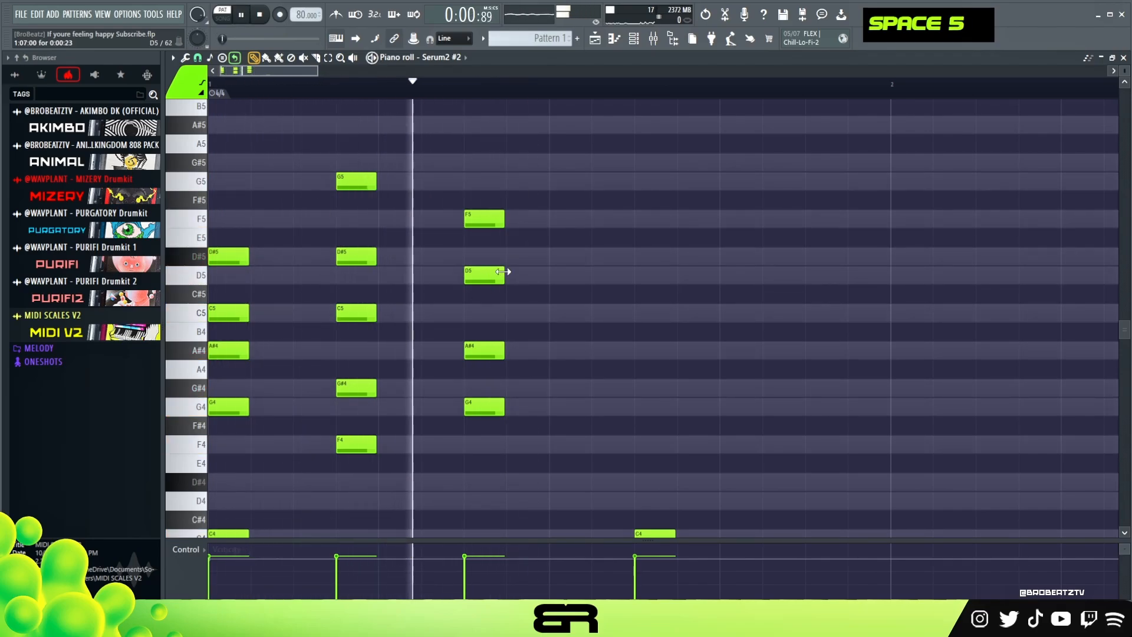
key(space)
Copy the second chord's G5 note to A#5 on top of the third chord
scroll(526, 283, up, 2)
shift+click(362, 216)
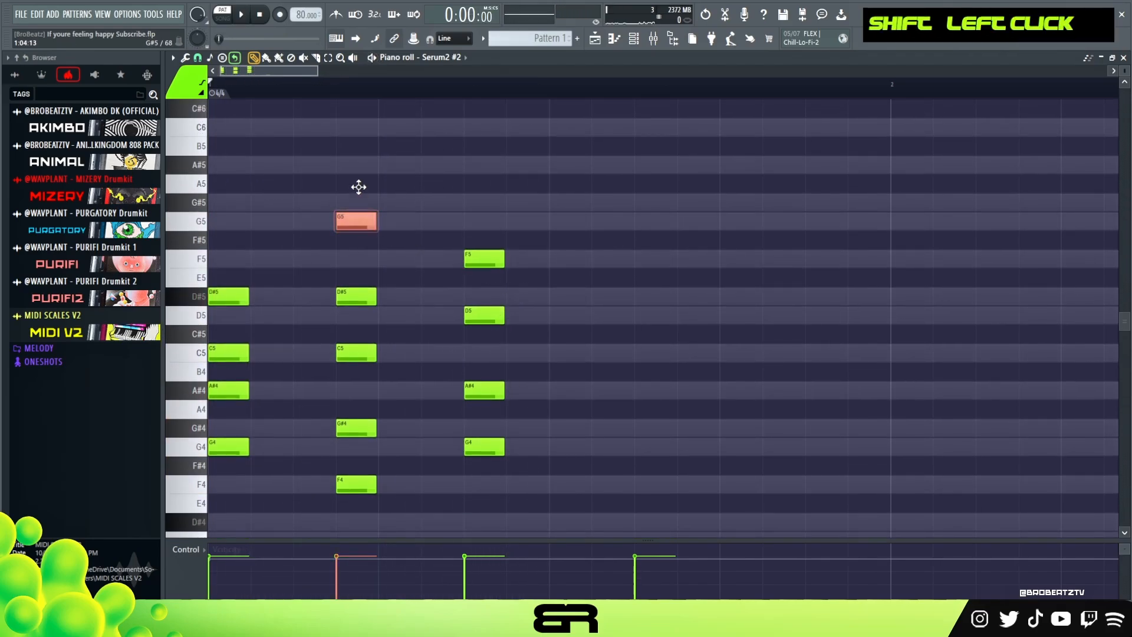
key(space)
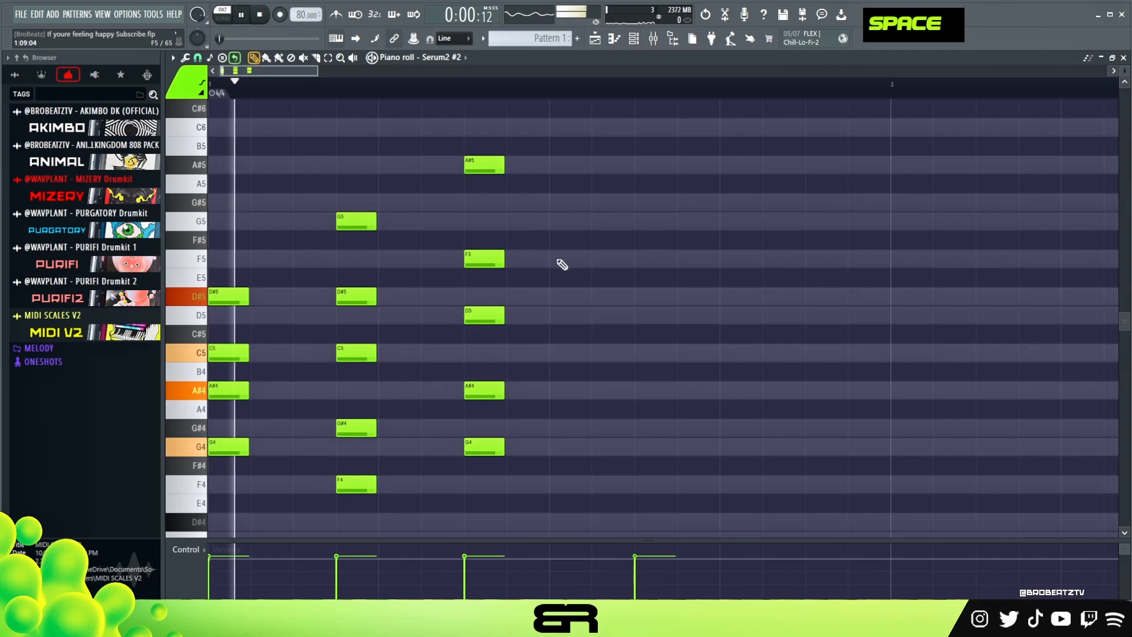
Replay the progression from the start to judge how the third chord sounds
key(space)
key(space)
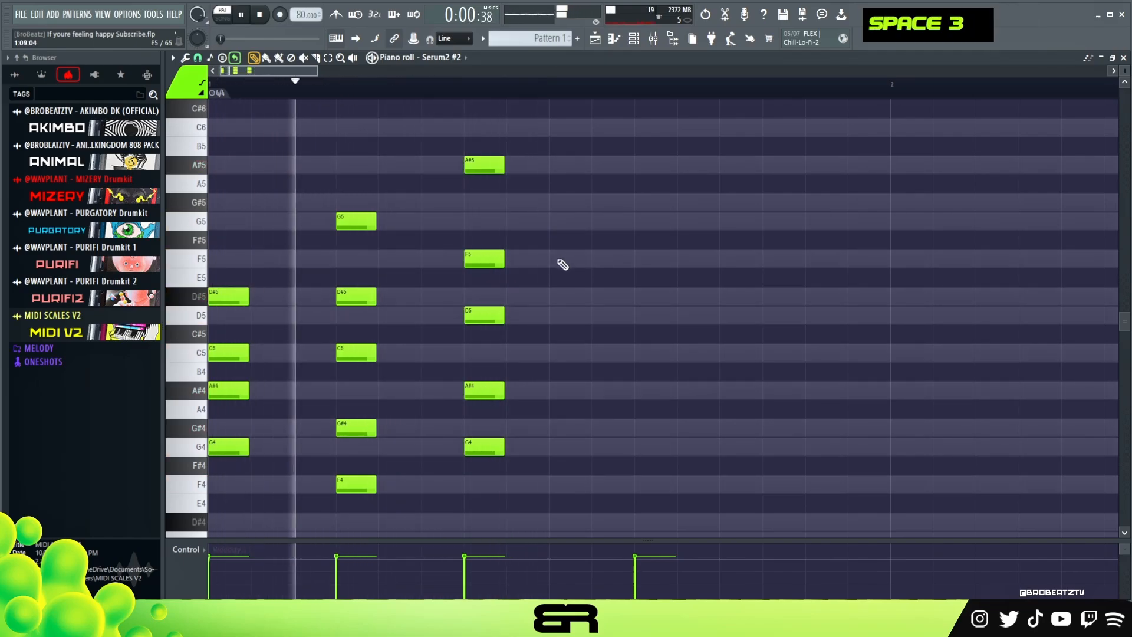
key(space)
key(space)
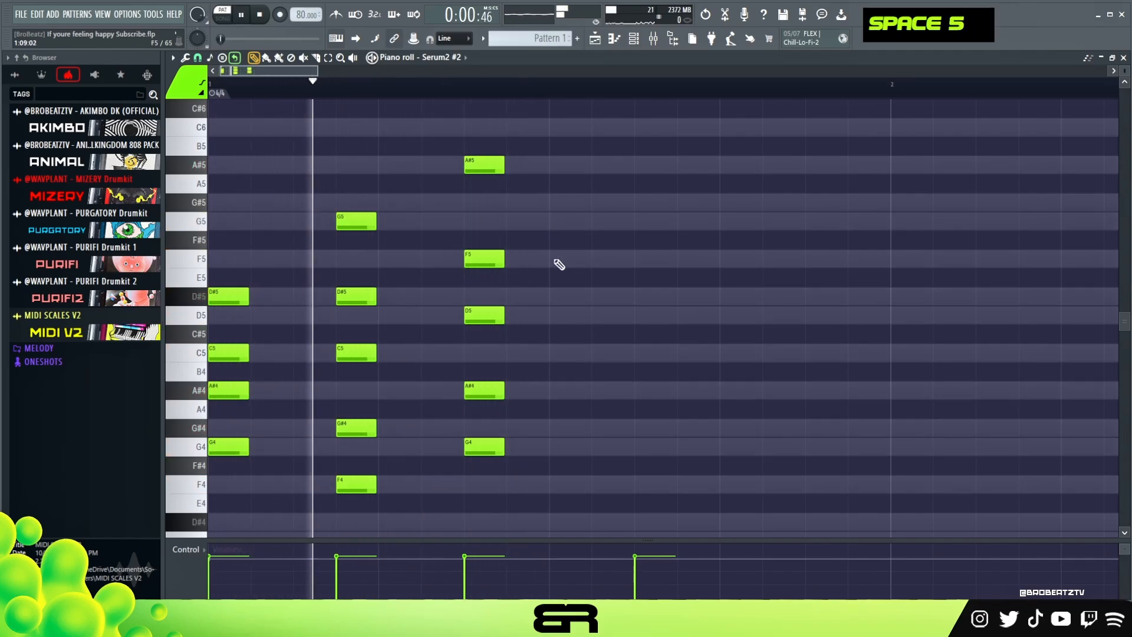
key(space)
key(space)
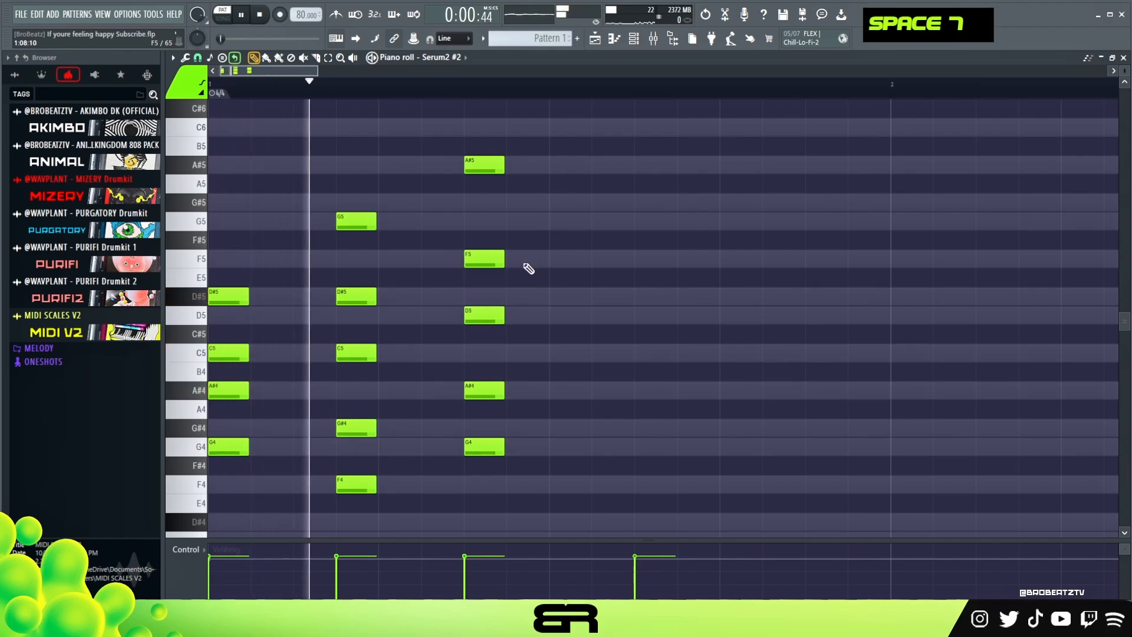
key(space)
key(space)
key(space)
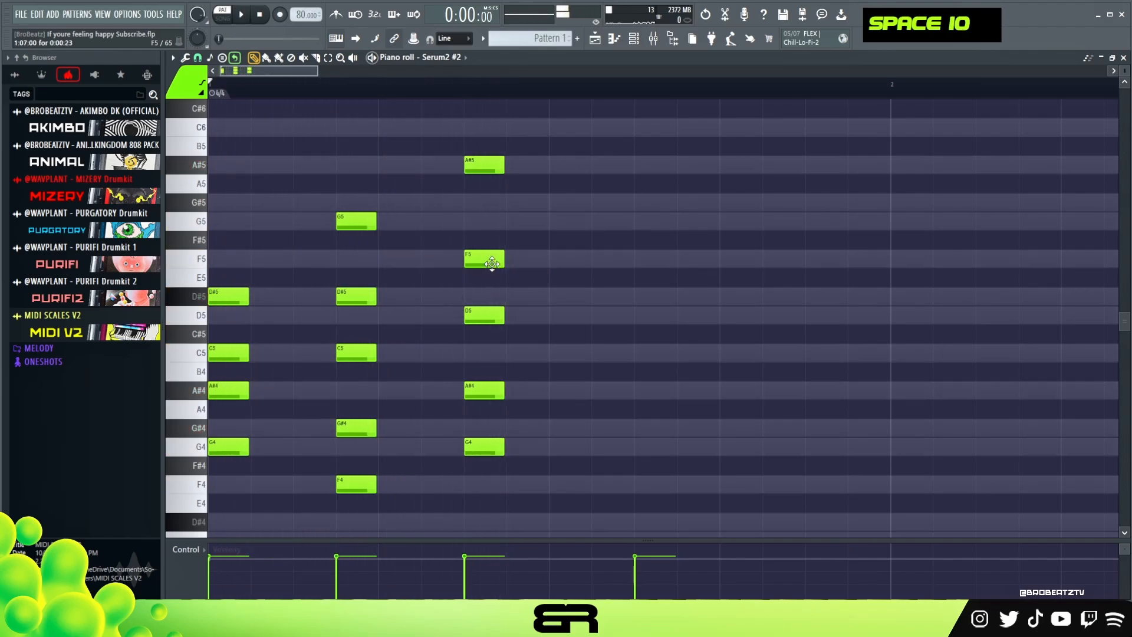
Replace the third chord's A#4 note with a C5 and play the progression
key(ctrl)
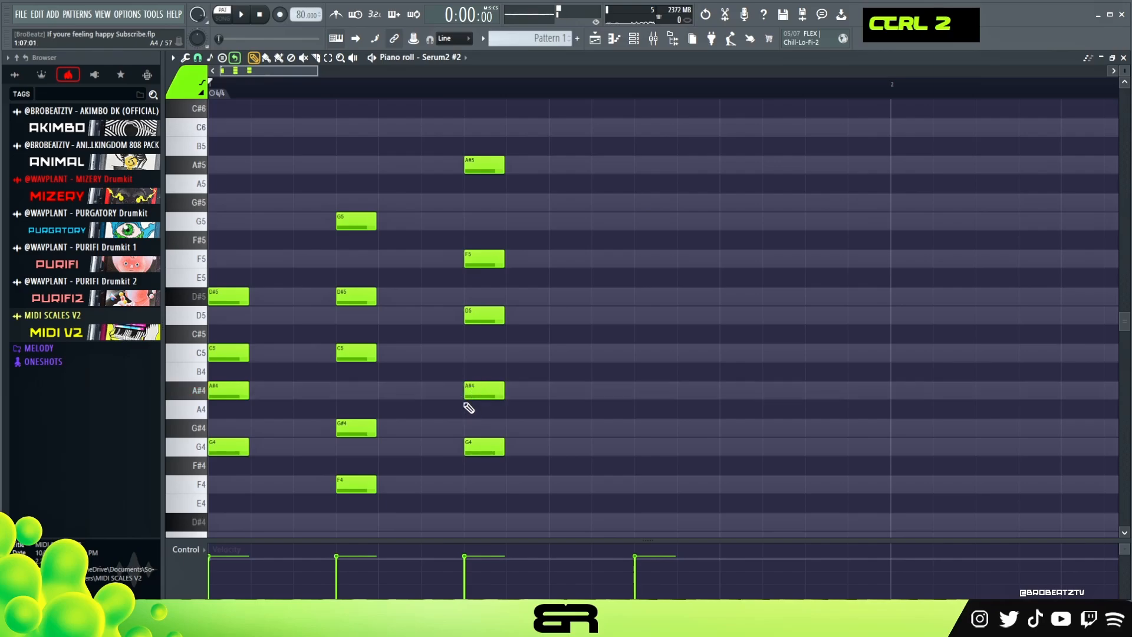
key(space)
key(space)
click(470, 354)
right_click(494, 395)
key(space)
key(space)
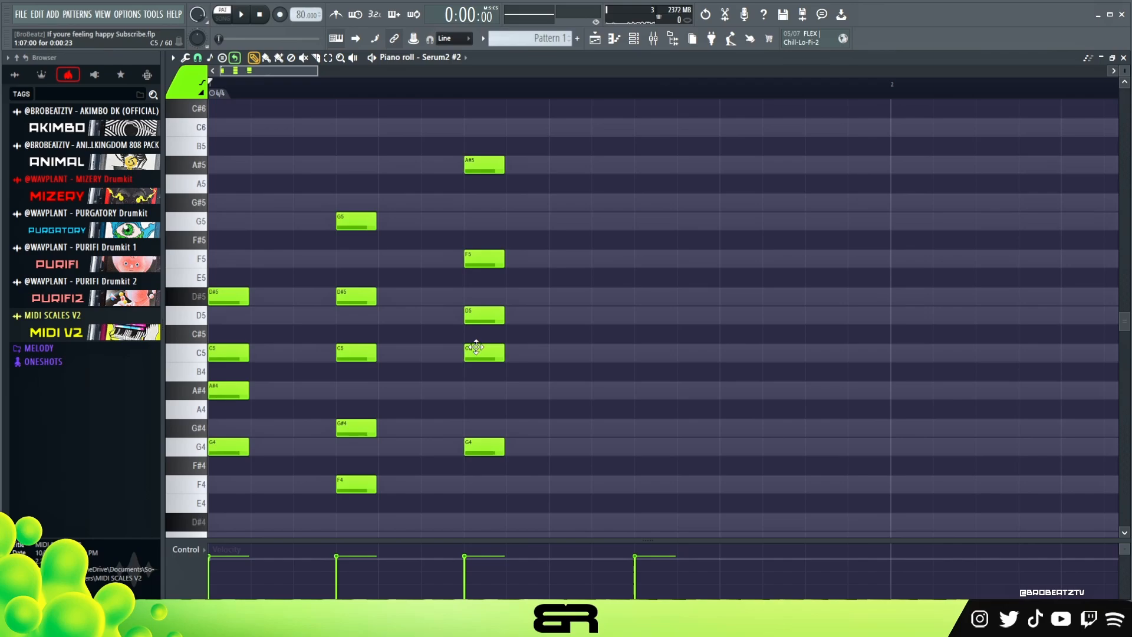
Raise the third chord's D5 note to D#5 and play the progression
key(space)
key(space)
drag(480, 316, 483, 293)
key(space)
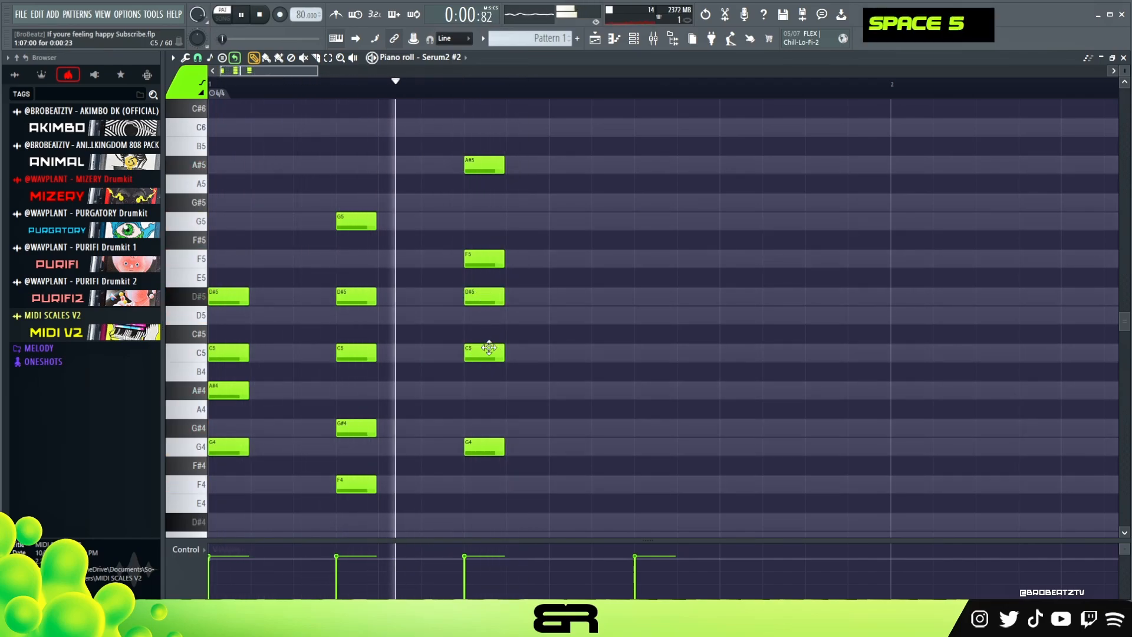
Audition C#5, B4 and A#4 in place of the third chord's C5, and settle the note on B4
key(space)
key(space)
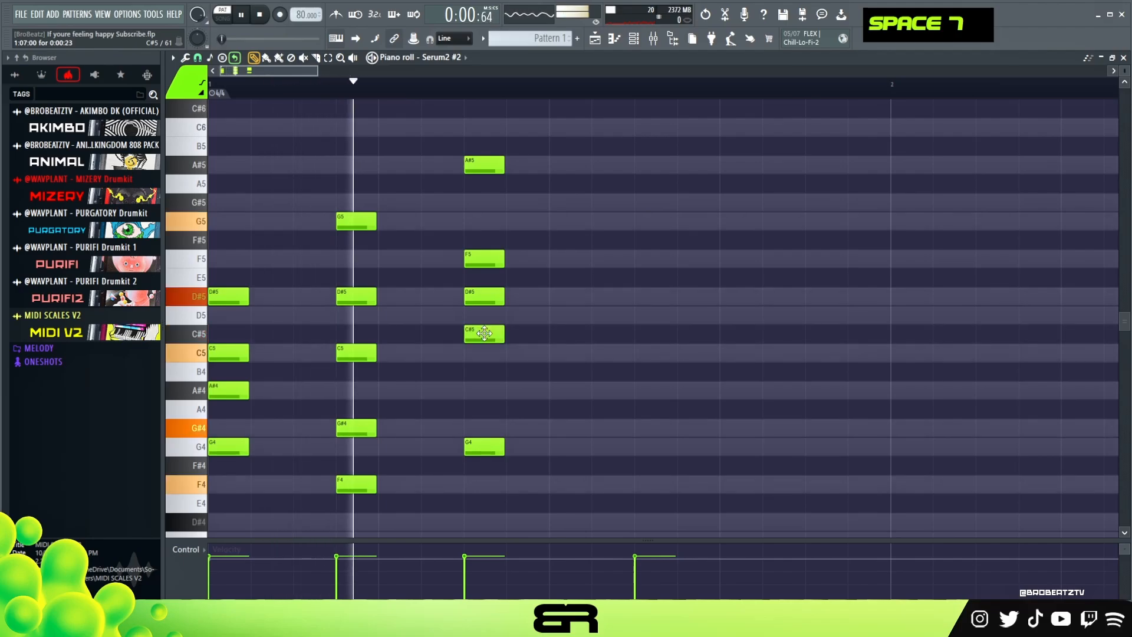
key(space)
key(space)
mouse_move(487, 366)
mouse_down()
mouse_move(485, 395)
mouse_move(486, 384)
mouse_up()
key(space)
key(space)
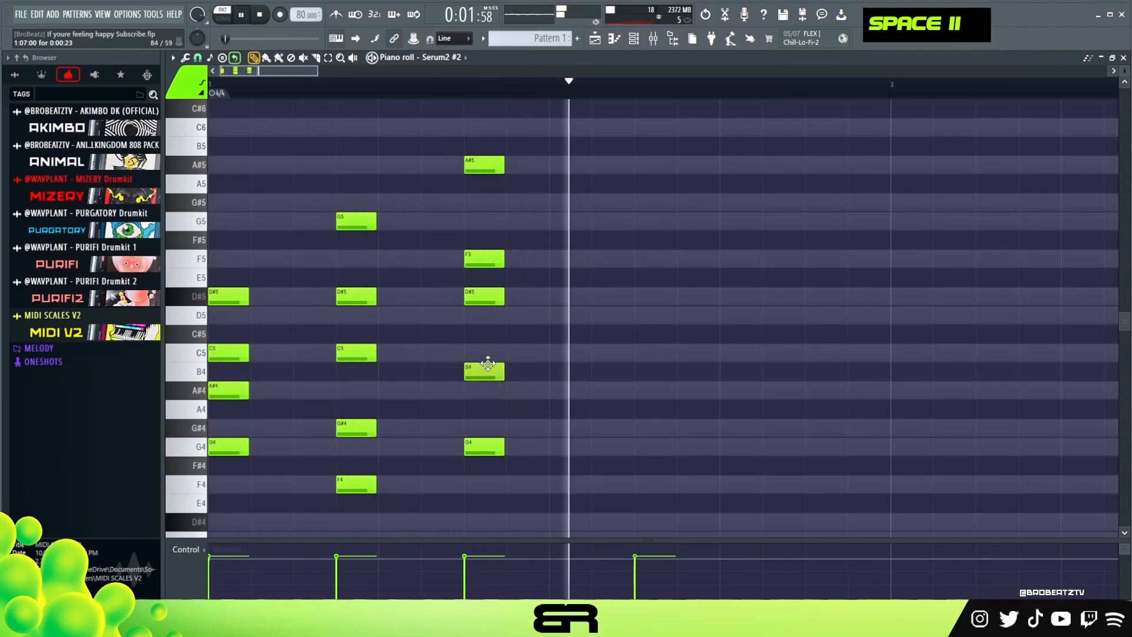
key(space)
key(space)
key(space)
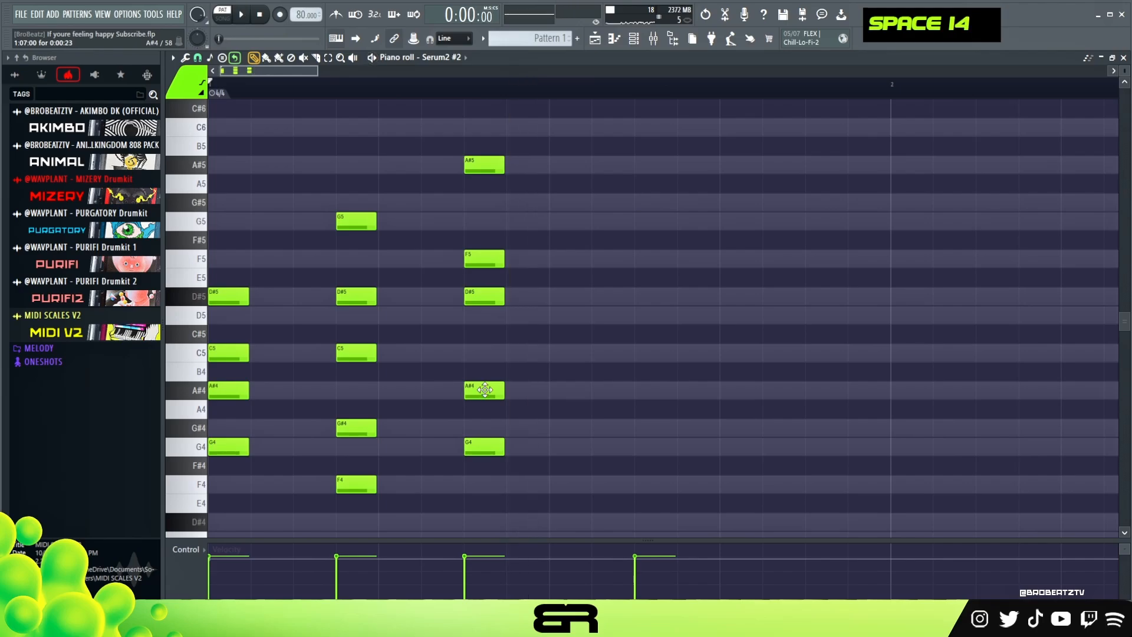
drag(486, 389, 486, 372)
Try the progression without the third chord's D#5 note, undo the deletion and replay it
right_click(484, 296)
key(space)
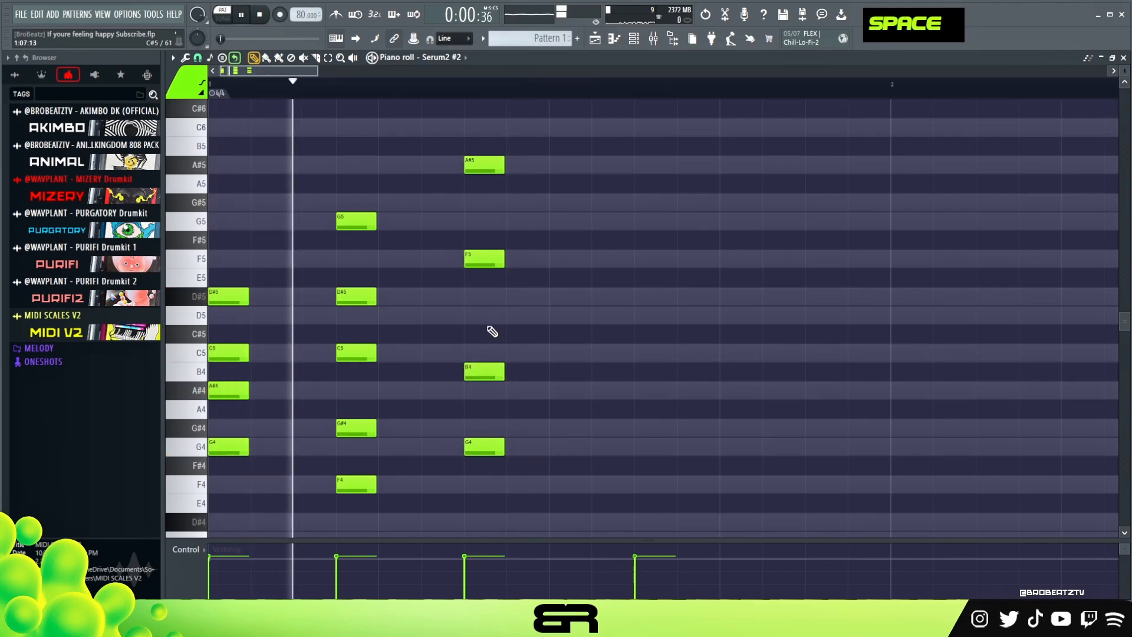
key(space)
key(ctrl)
key(ctrl+z)
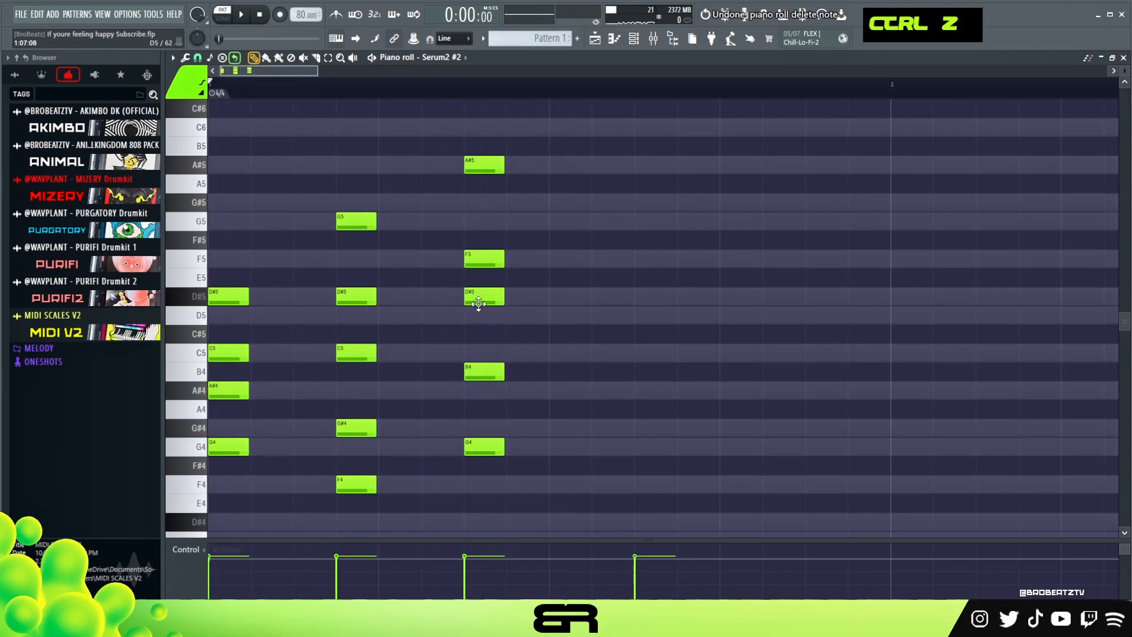
key(space)
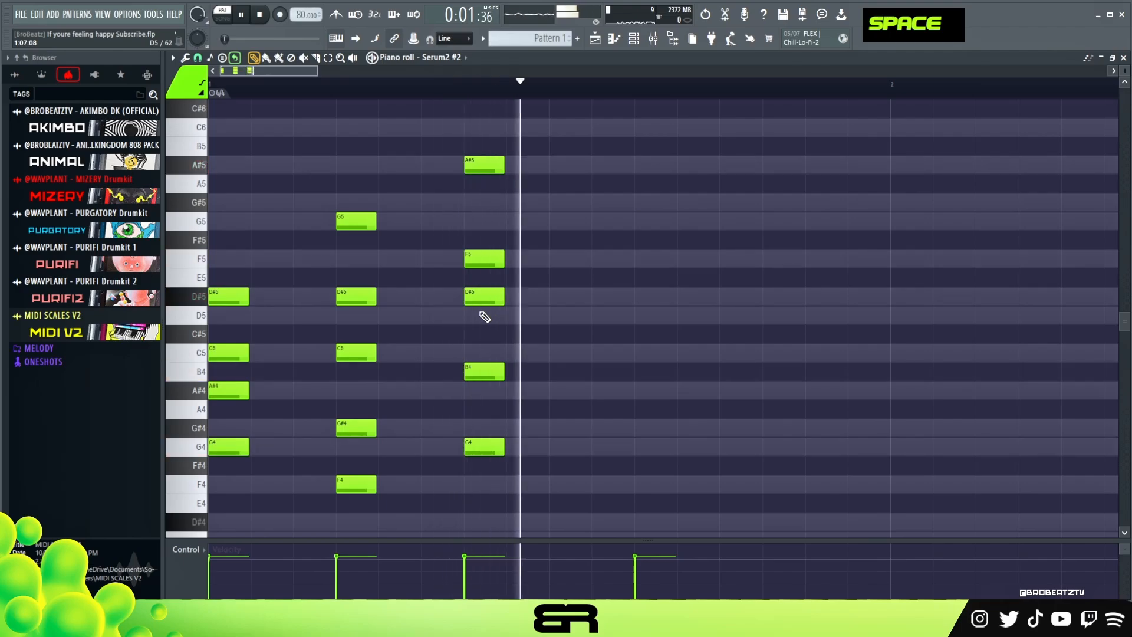
key(space)
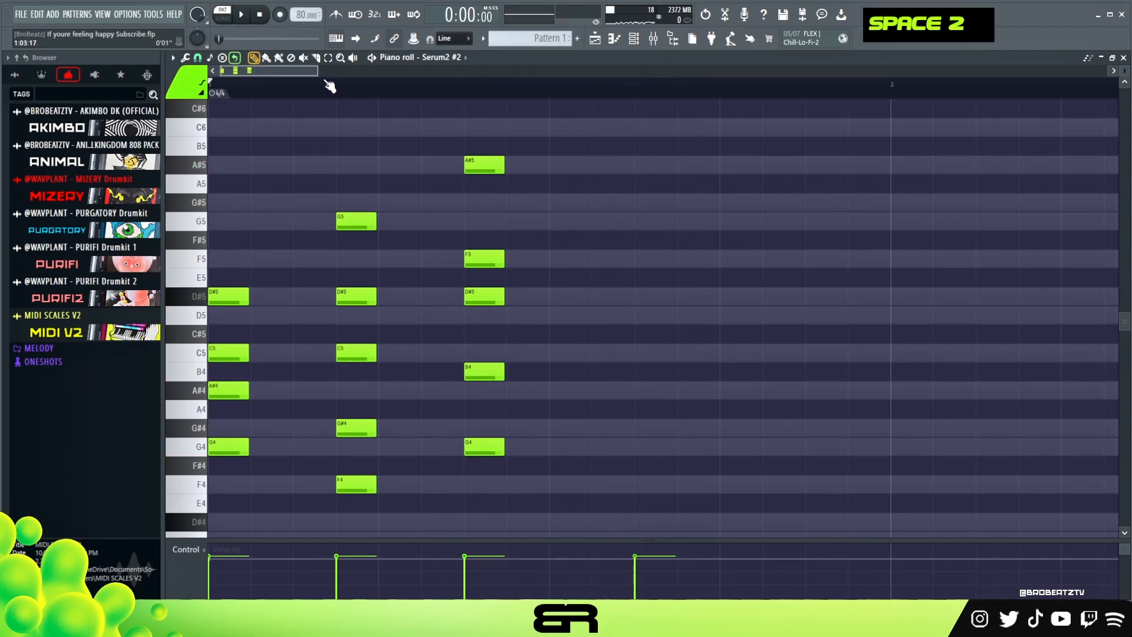
Copy the first chord's G4, A#4, C5 and D#5 notes above the last C4 note
scroll(424, 211, down, 3)
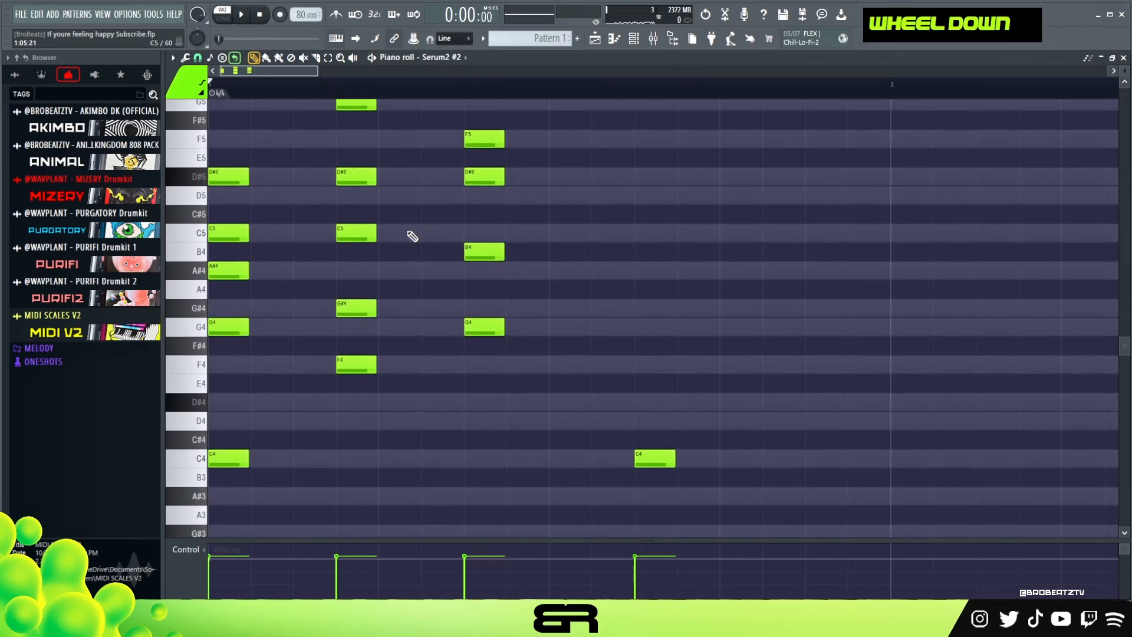
ctrl+drag(268, 166, 664, 334)
right_click(576, 286)
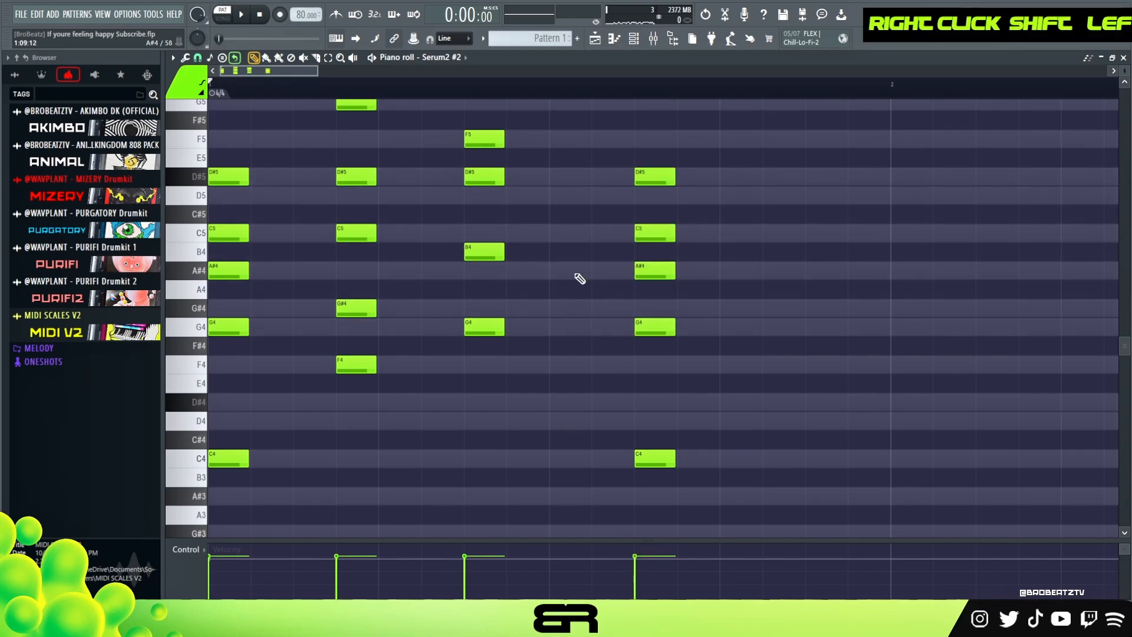
Examine the four chords together, singling out the third chord's B4 note
scroll(501, 171, up, 2)
scroll(1011, 220, down, 3)
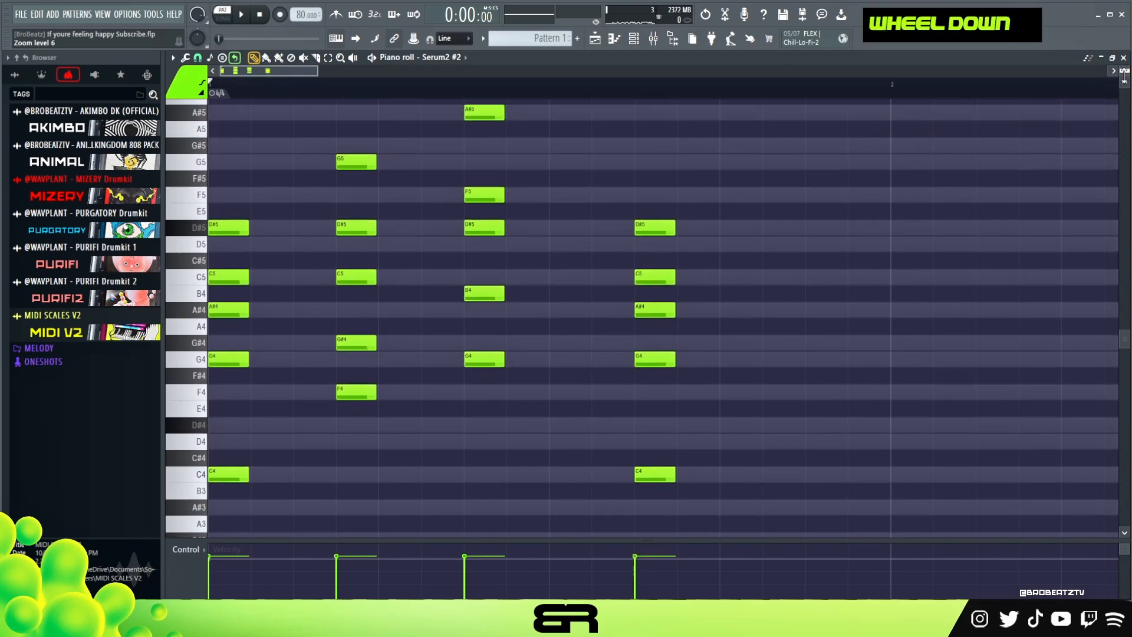
scroll(1011, 220, up, 1)
ctrl+drag(462, 321, 547, 335)
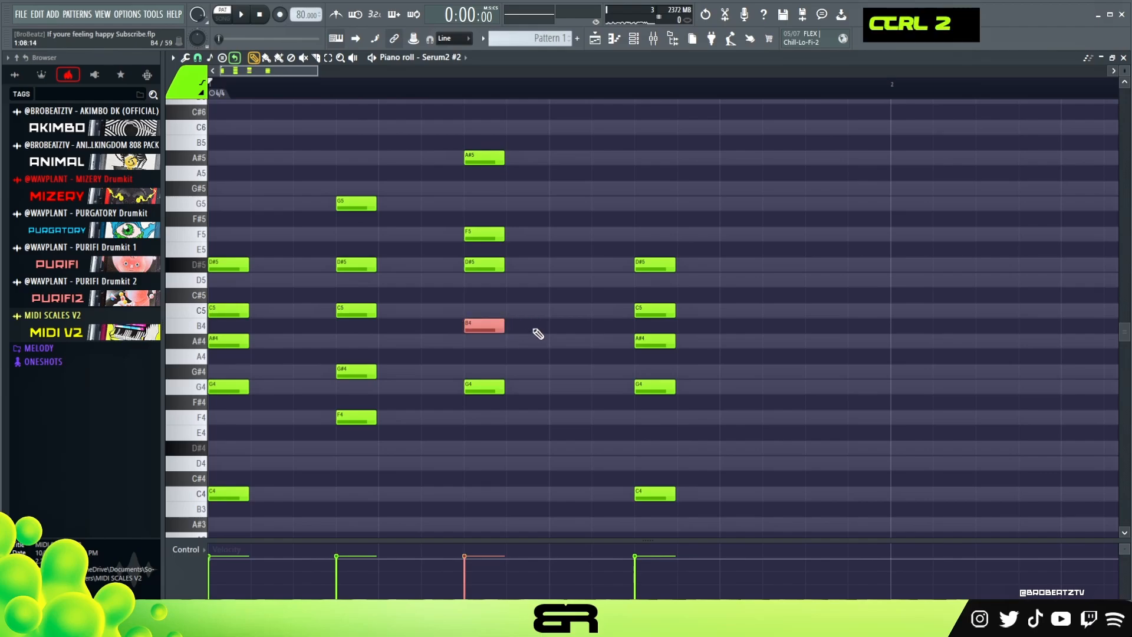
ctrl+click(538, 328)
mouse_move(433, 333)
mouse_down()
mouse_move(407, 335)
mouse_move(505, 331)
mouse_up()
right_click(420, 325)
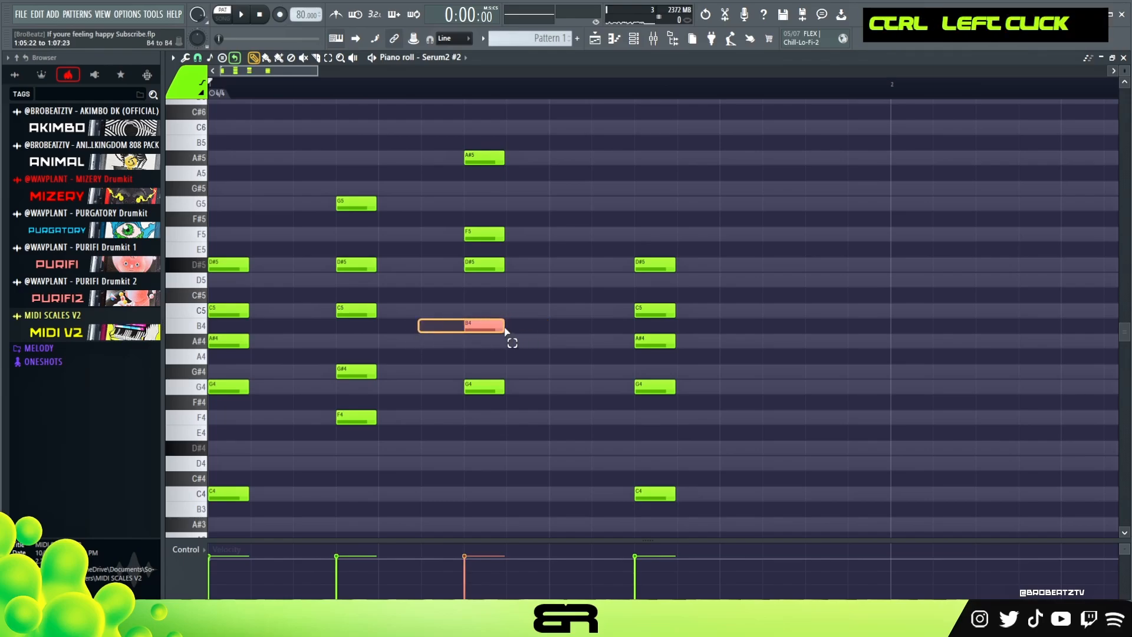
right_click(552, 319)
key(ctrl)
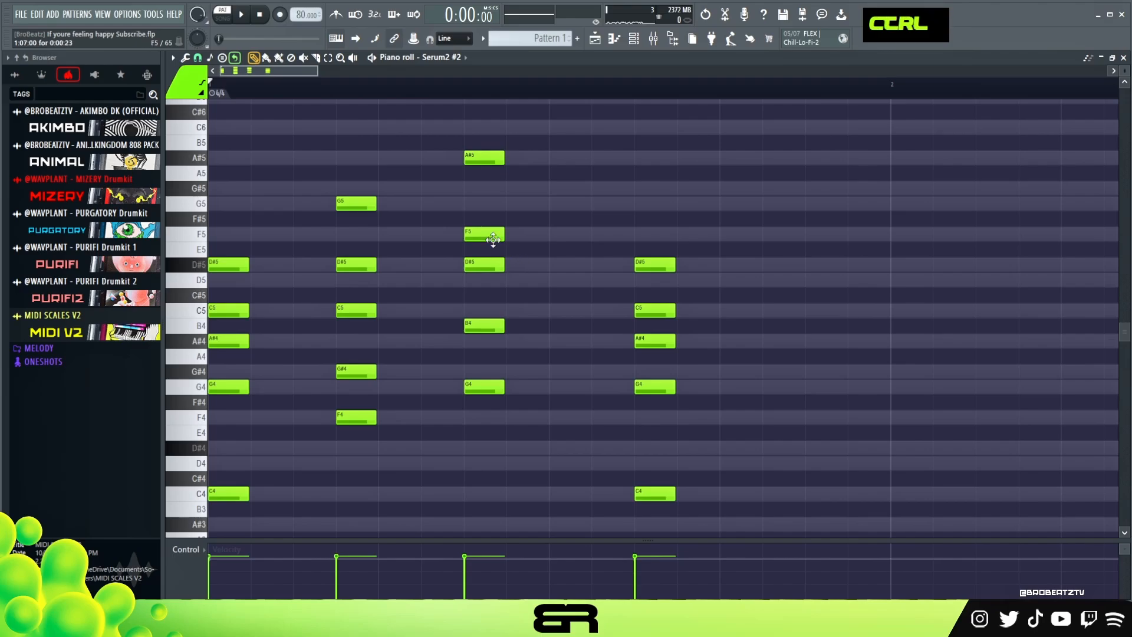
scroll(436, 289, up, 2)
scroll(439, 290, down, 2)
scroll(437, 295, up, 2)
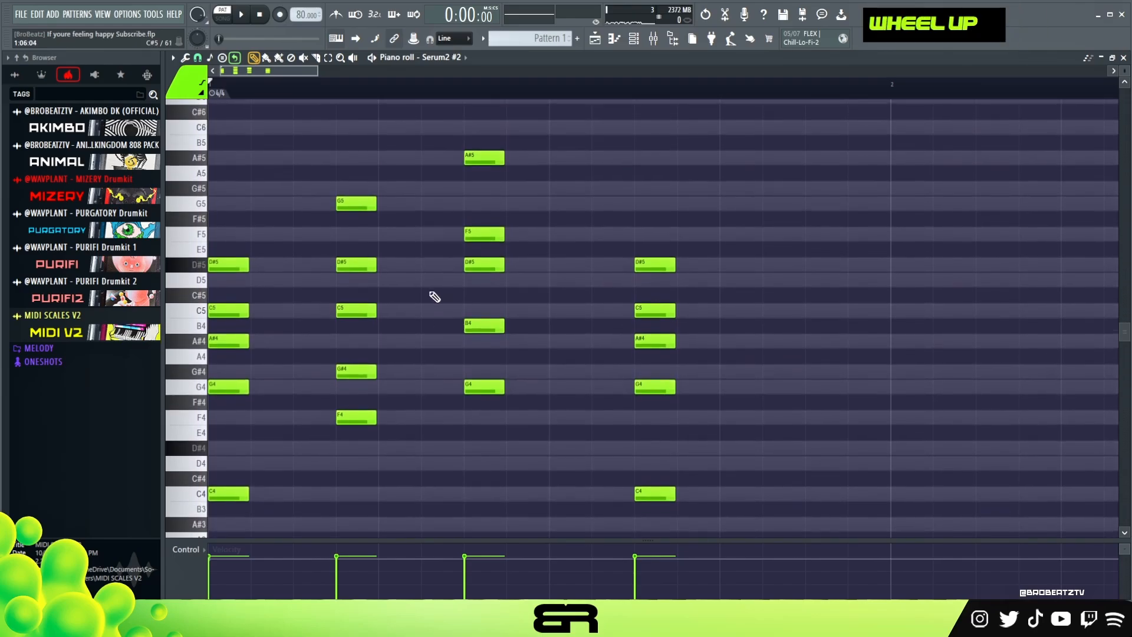
Copy the first C4 note one step over, raise it two octaves to C6, and add D#6 and G6 copies above it
ctrl+click(225, 494)
drag(225, 493, 268, 493)
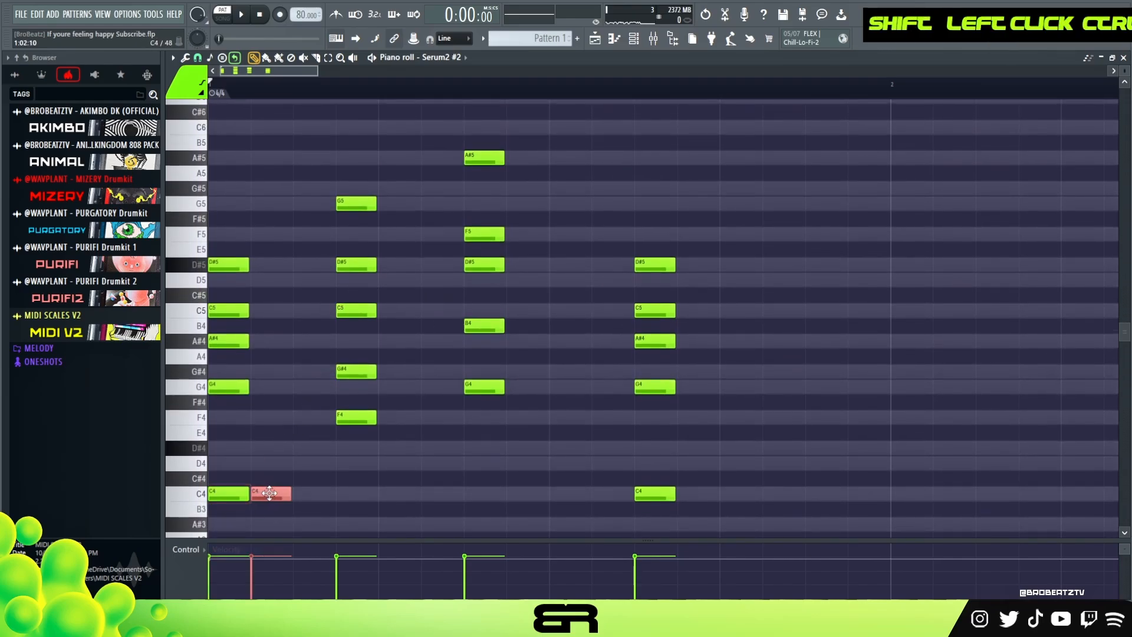
key(ctrl+Up)
key(ctrl+Up)
scroll(397, 306, up, 3)
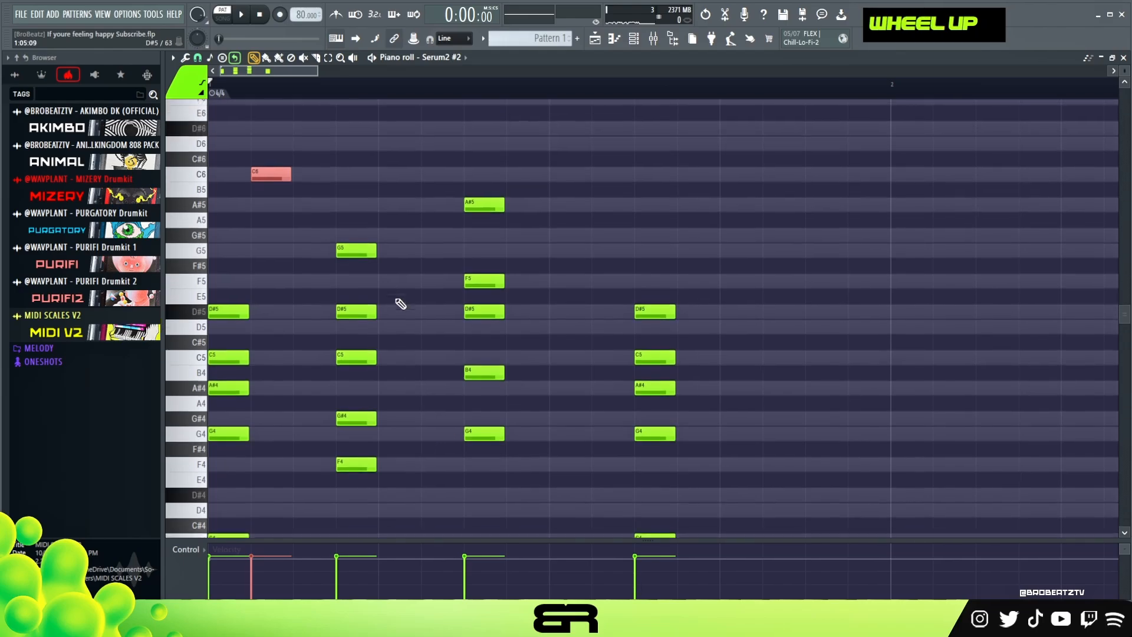
drag(286, 220, 265, 170)
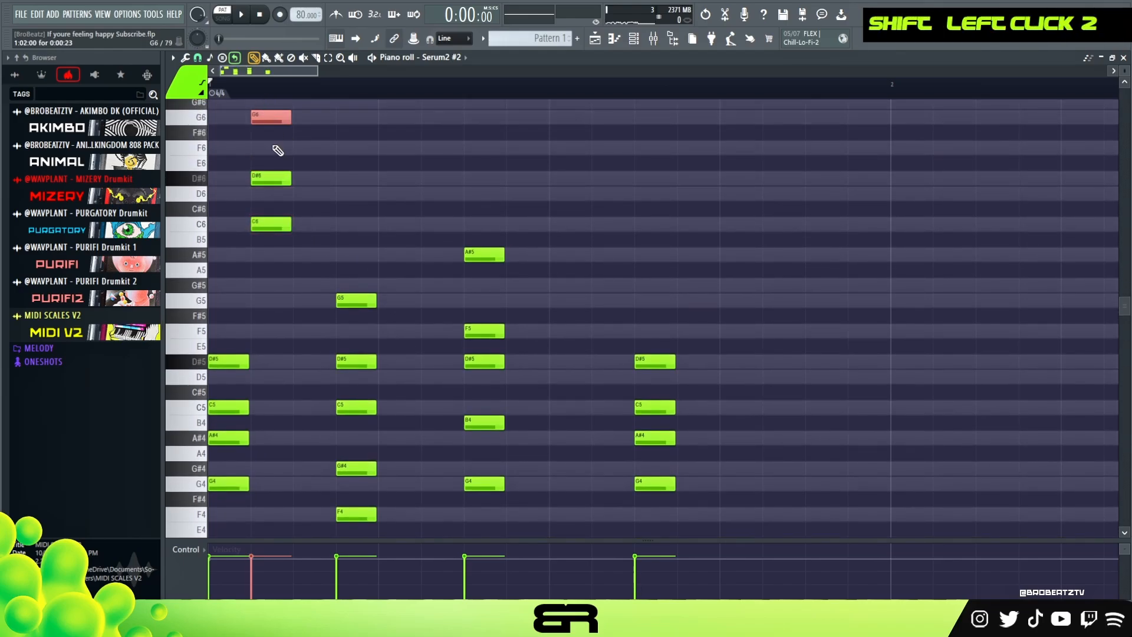
Spread the high notes out: C6 over the first chord, D#6 over the third, and G6 two steps after the fourth chord's start
ctrl+click(277, 155)
drag(272, 224, 232, 225)
drag(270, 179, 306, 178)
scroll(463, 203, up, 3)
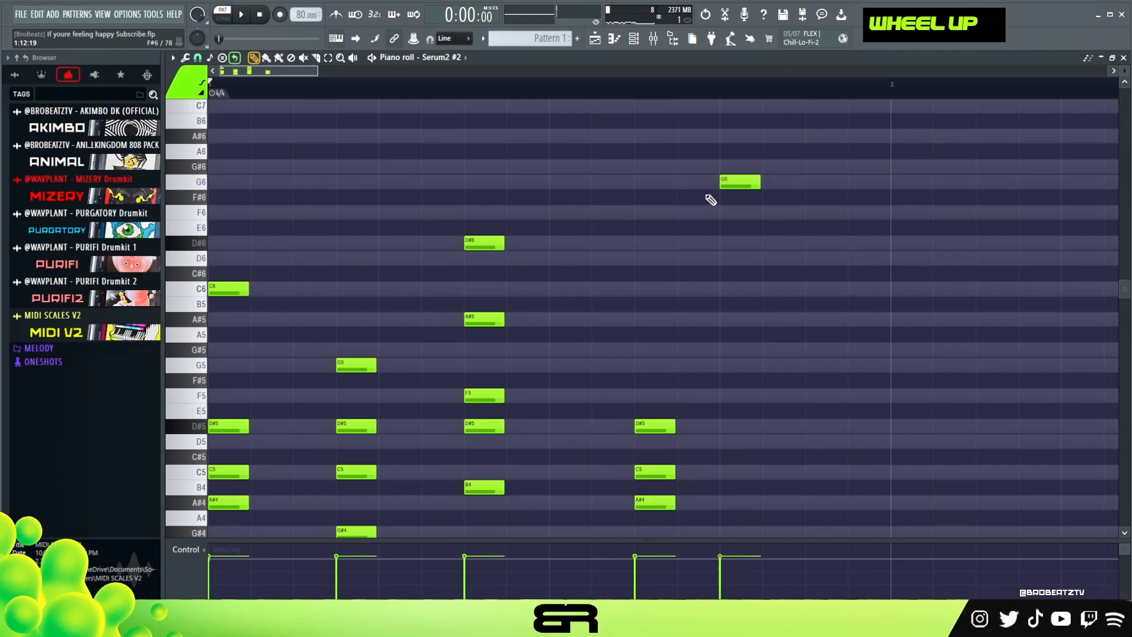
Lengthen the C6, D#6 and G6 notes together to about three and a half steps each
ctrl+drag(776, 161, 480, 263)
ctrl+shift+drag(357, 252, 239, 295)
drag(248, 291, 357, 291)
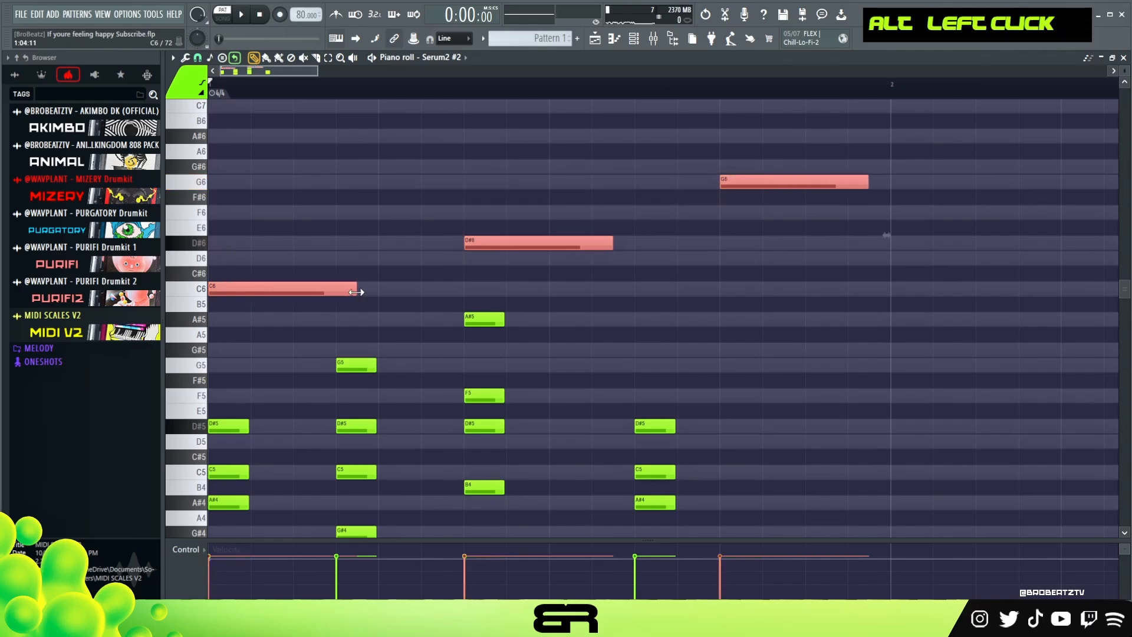
Deselect the high notes and play the progression with the new top melody
click(417, 285)
key(space)
scroll(470, 290, down, 3)
scroll(626, 279, up, 2)
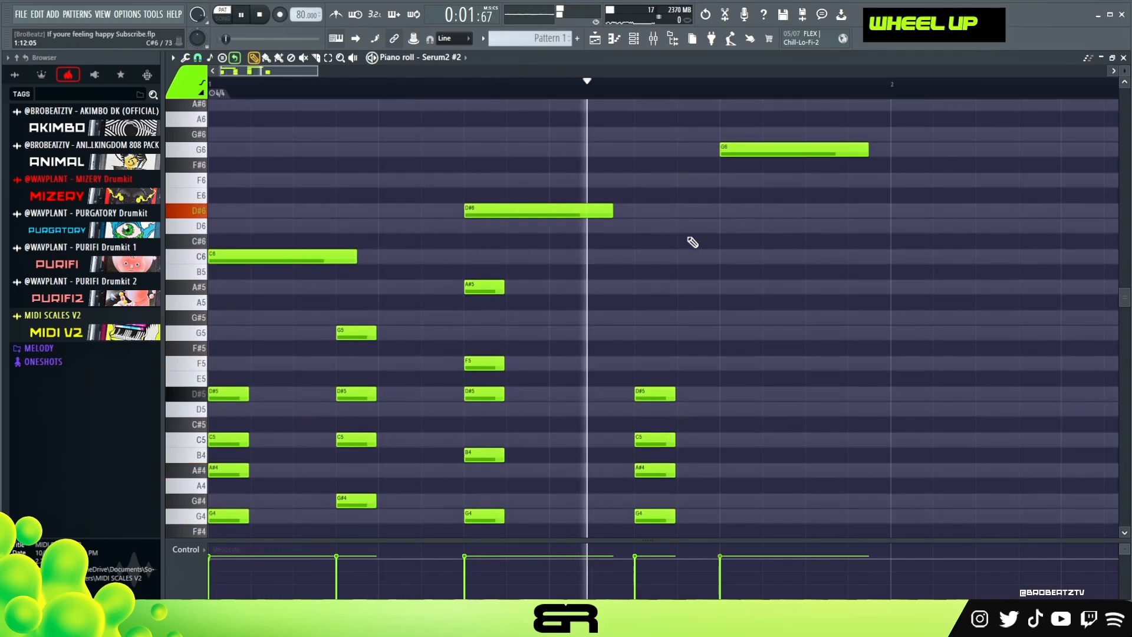
Repeat the one-bar progression with its top melody three more times to fill four bars, leaving the copies deselected
key(space)
ctrl+right_click(708, 239)
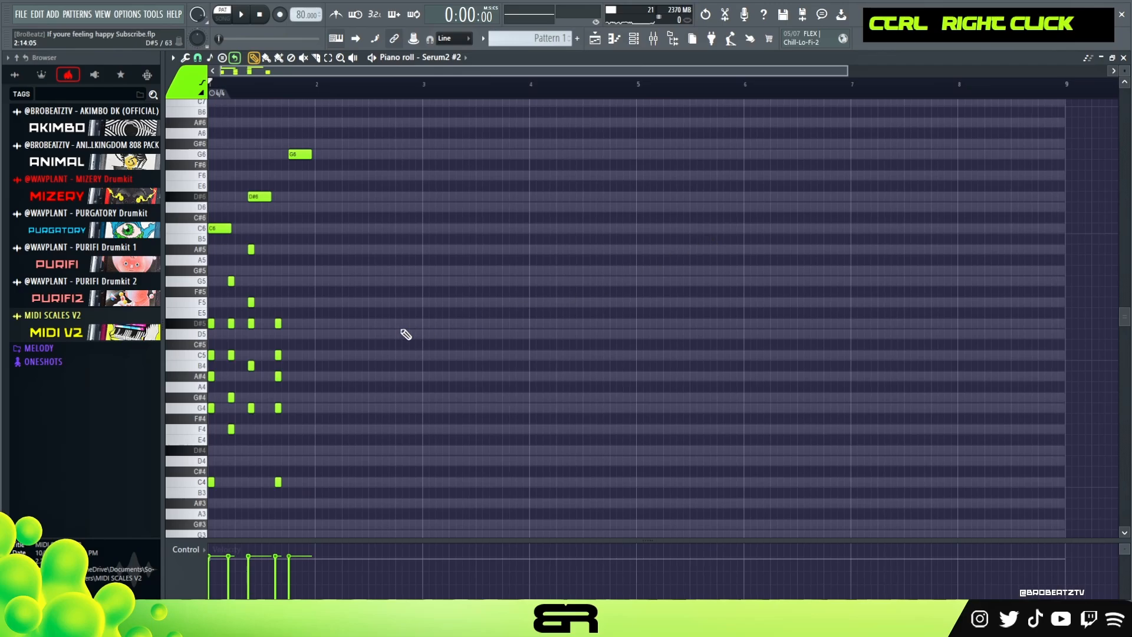
click(316, 89)
drag(316, 90, 90, 108)
key(ctrl+b)
key(ctrl+b)
key(ctrl+b)
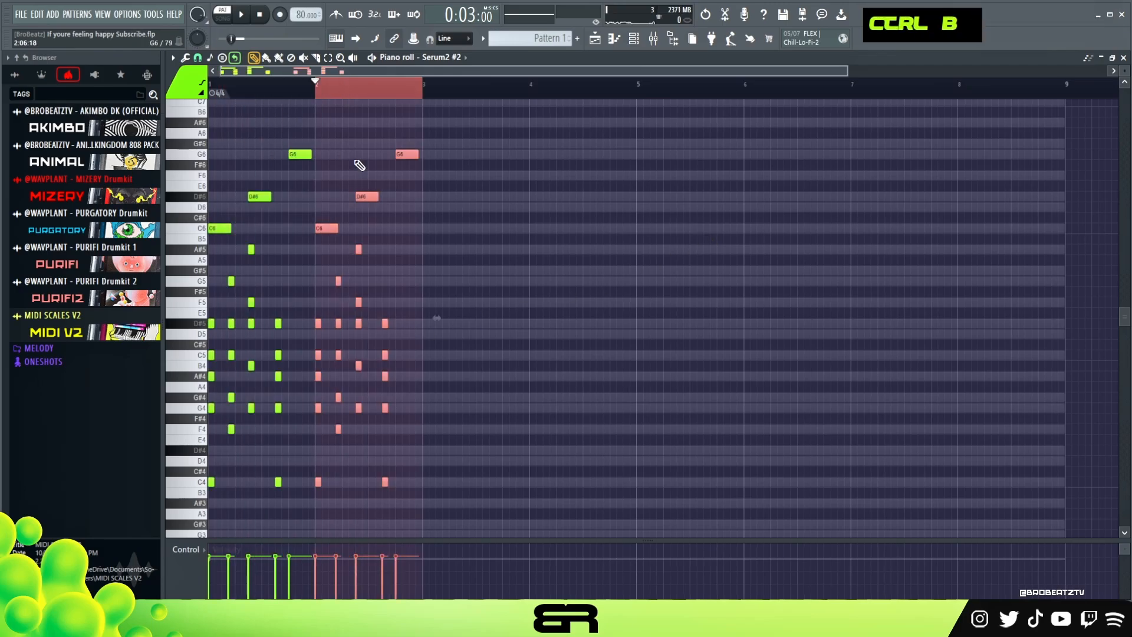
double_click(369, 94)
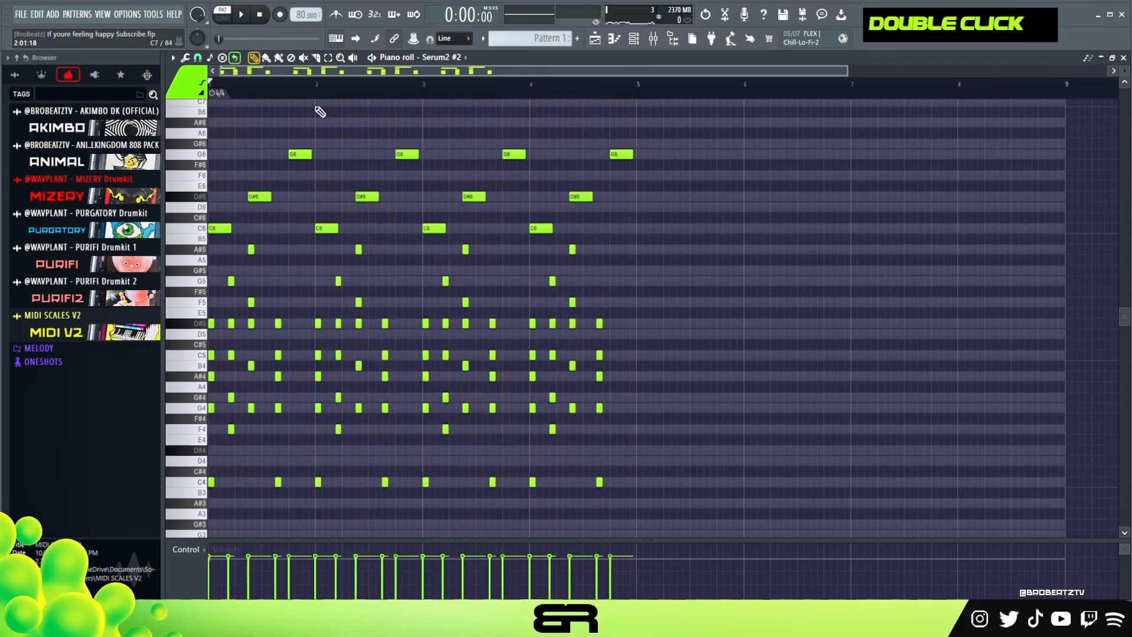
Play back the four-bar chord progression
key(space)
scroll(328, 121, up, 2)
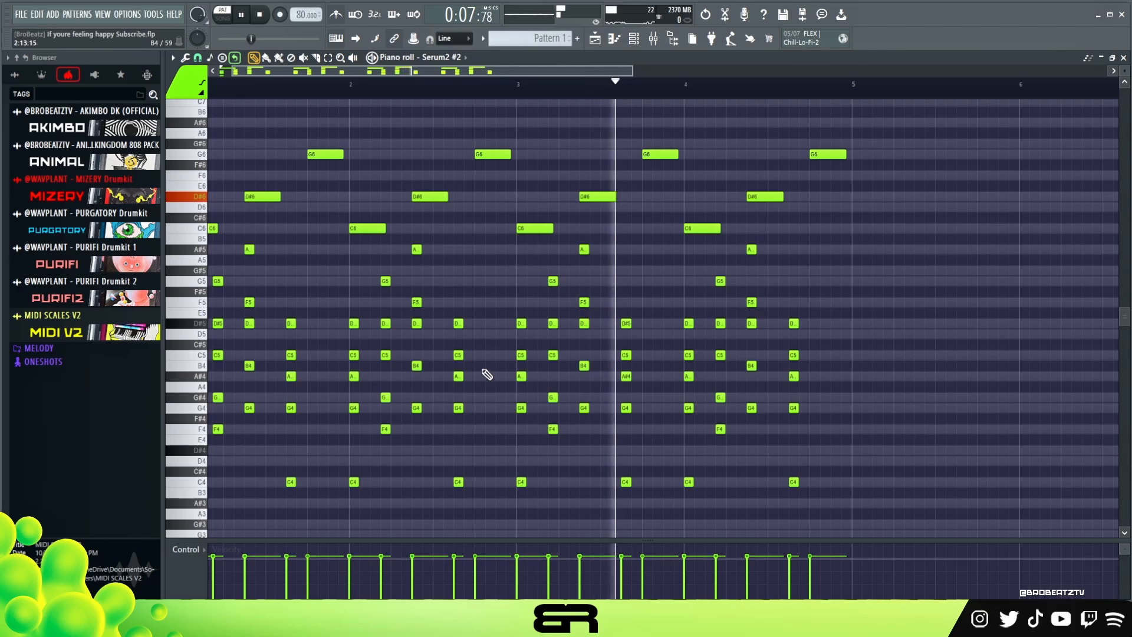
key(space)
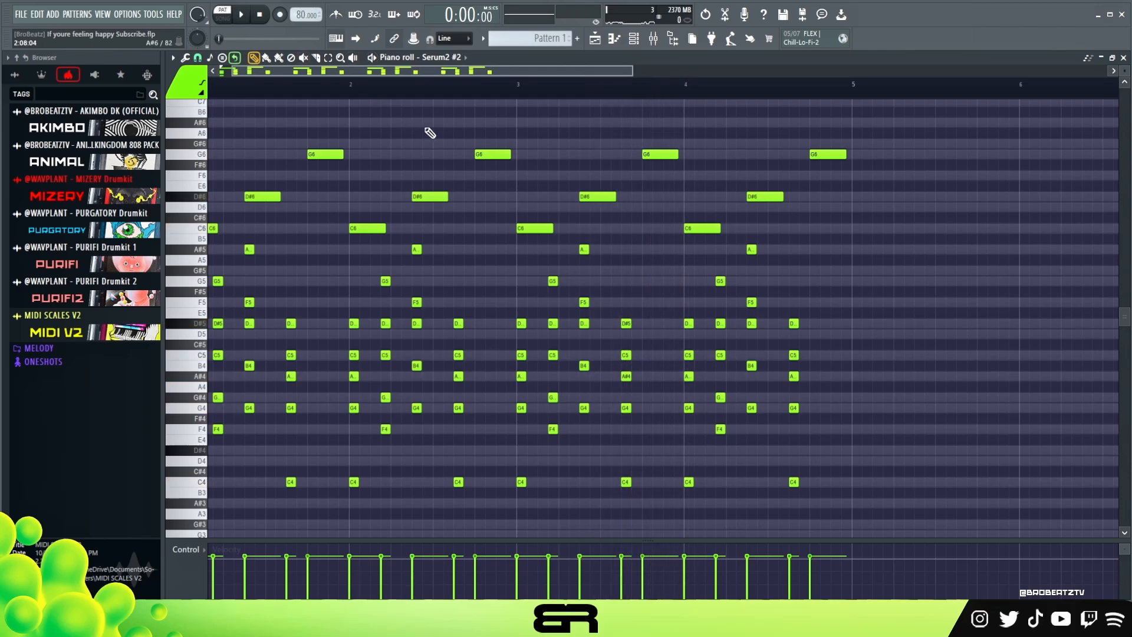
drag(456, 73, 401, 84)
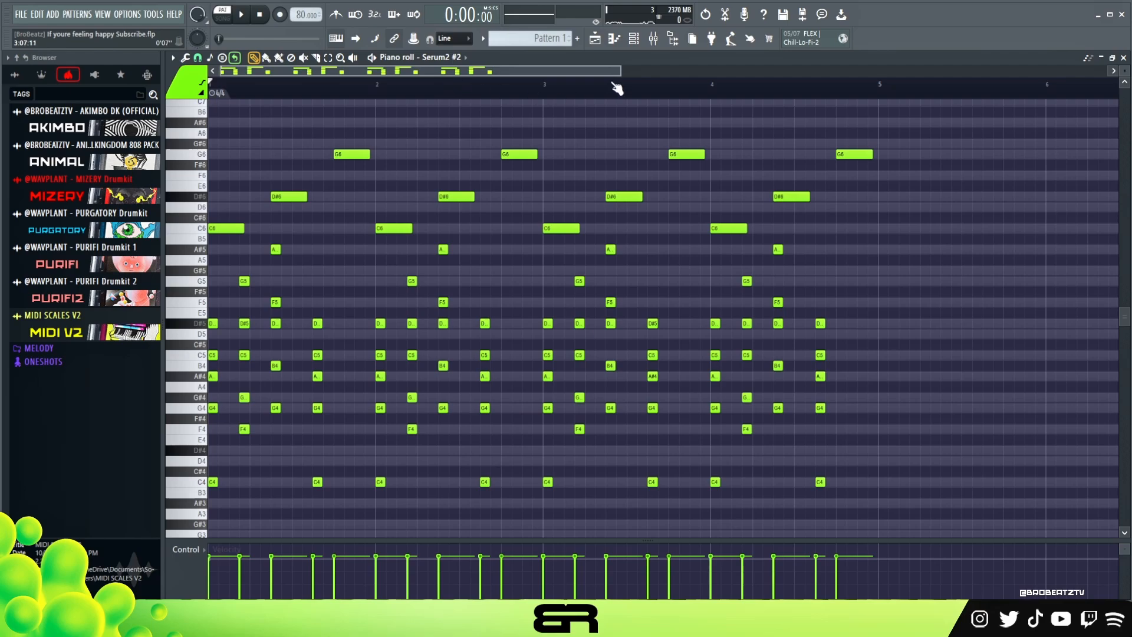
drag(619, 73, 592, 72)
Open the Serum2 channel's synth, audition its LD - Twintails Drive sound with test notes, and close the synth
click(634, 42)
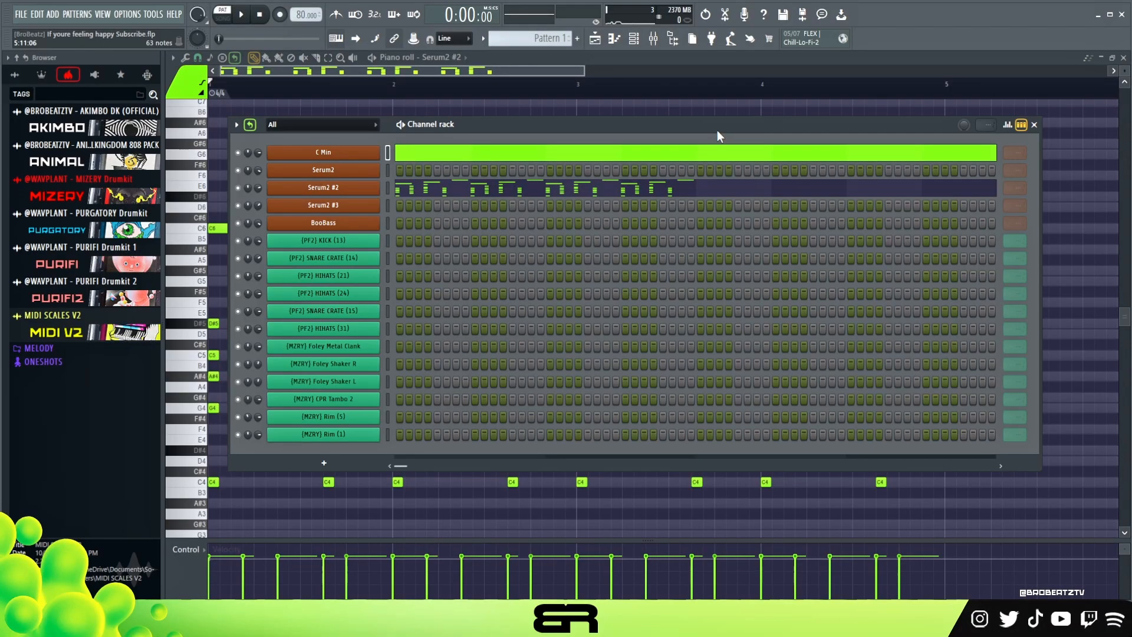
click(355, 175)
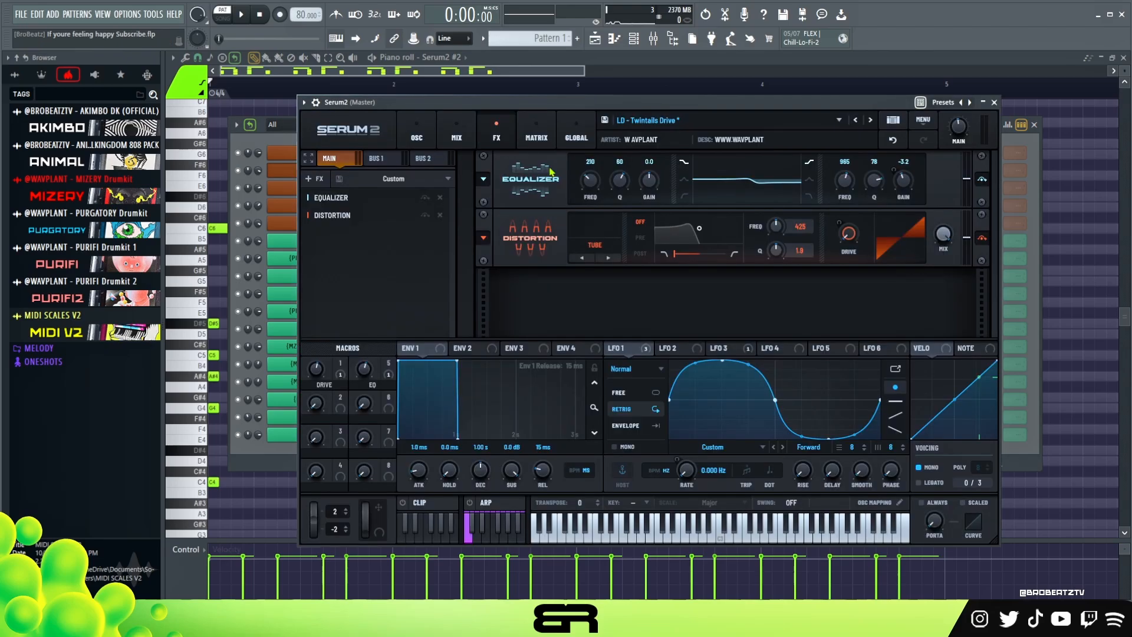
drag(599, 101, 567, 111)
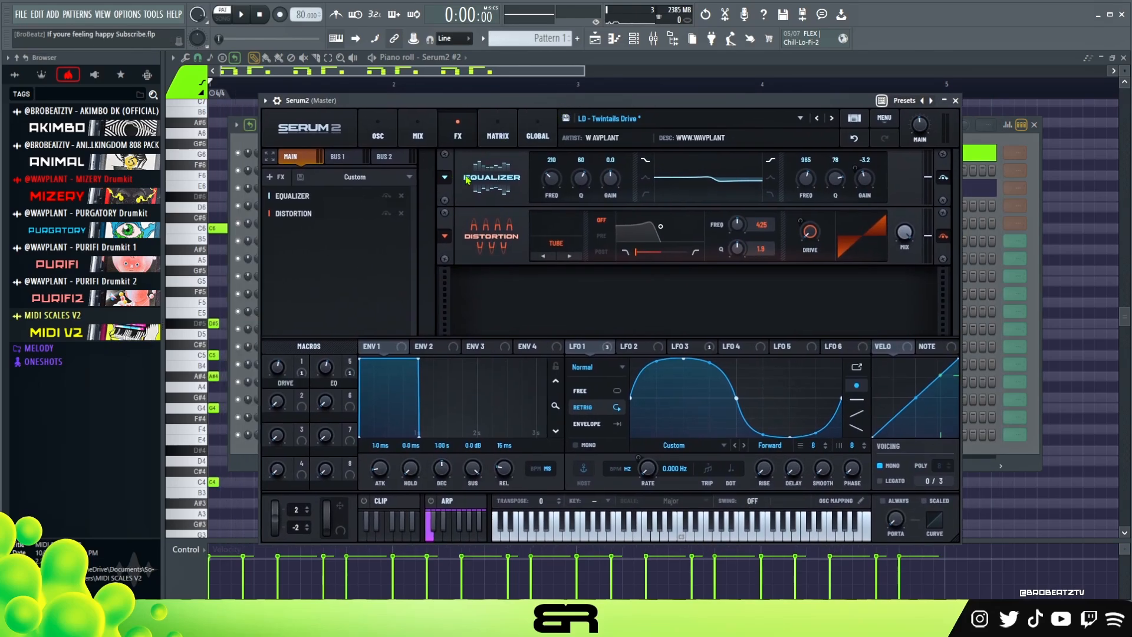
key(w)
key(e)
key(w)
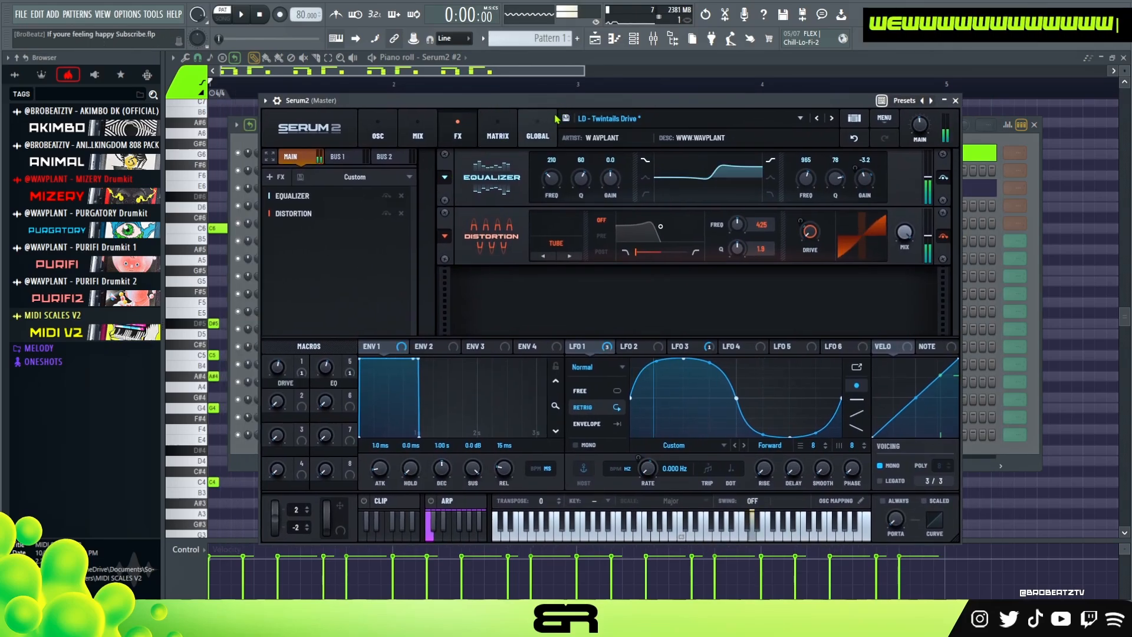
double_click(597, 139)
key(Left)
key(BackSpace)
click(955, 100)
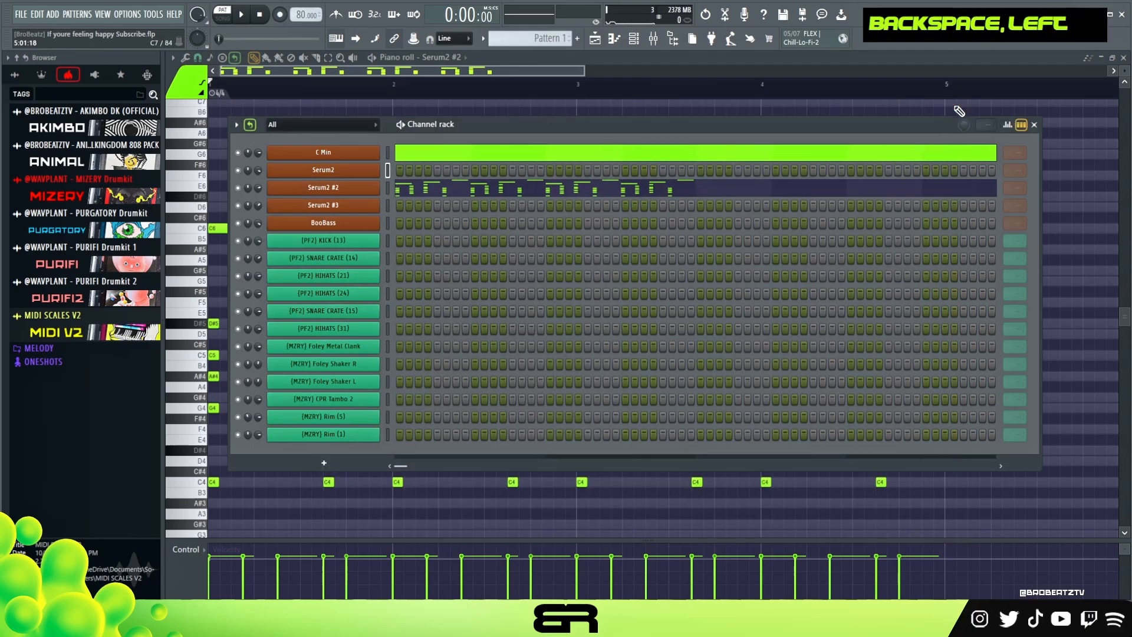
In Serum2's piano roll, place a C5 note at bar 1, copy it to bar 2 and raise the copy an octave
right_click(386, 170)
click(413, 171)
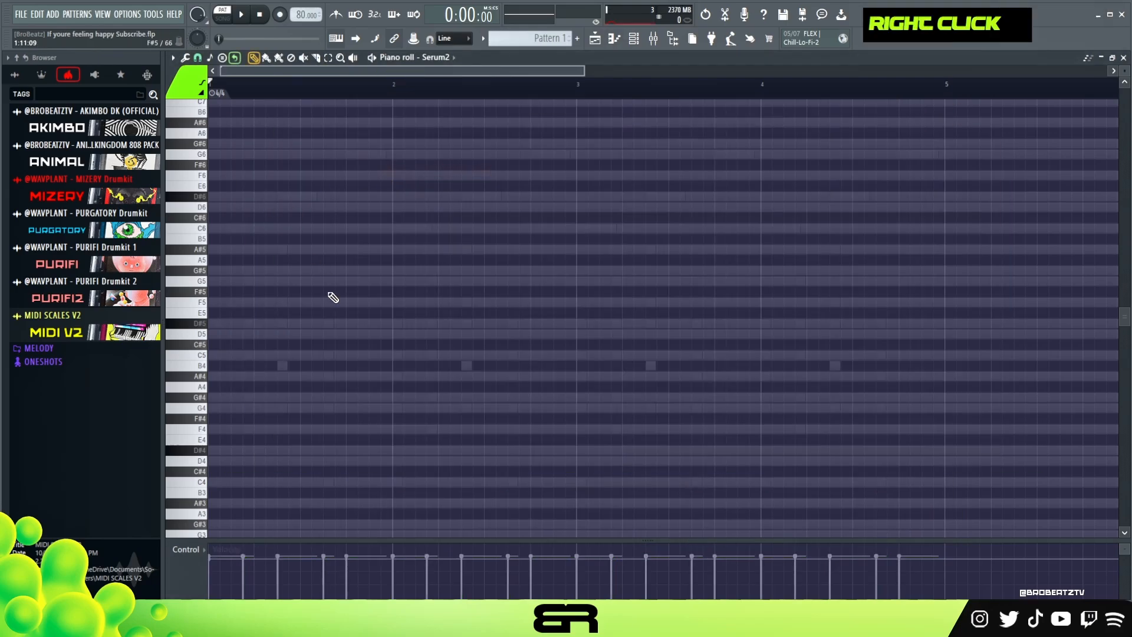
scroll(357, 333, up, 2)
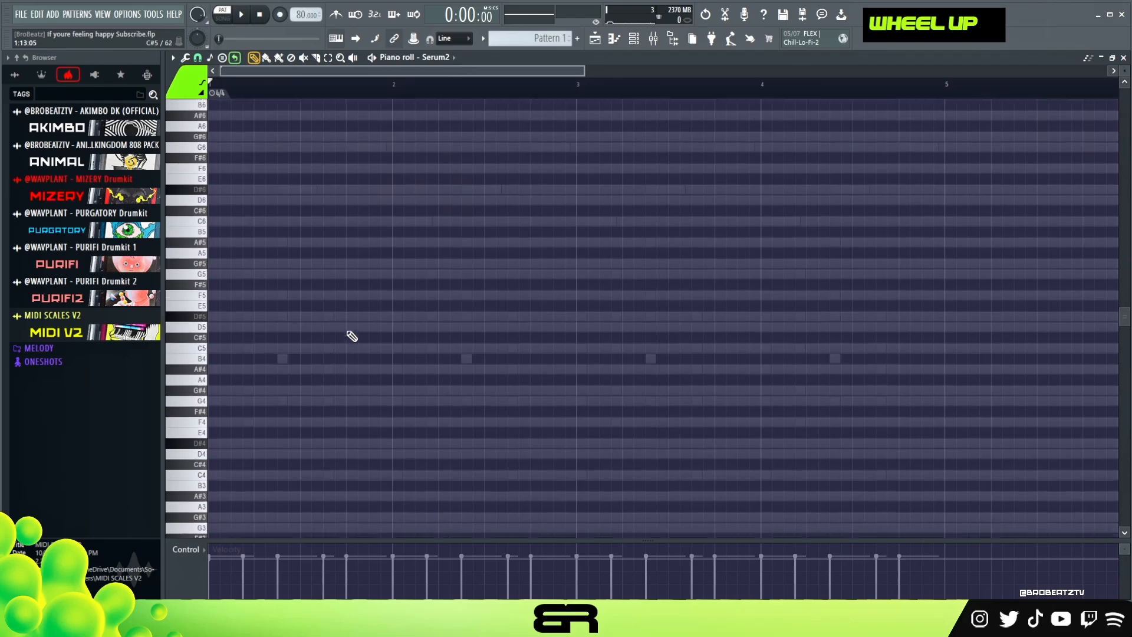
ctrl+click(230, 355)
drag(230, 355, 406, 354)
key(ctrl+Up)
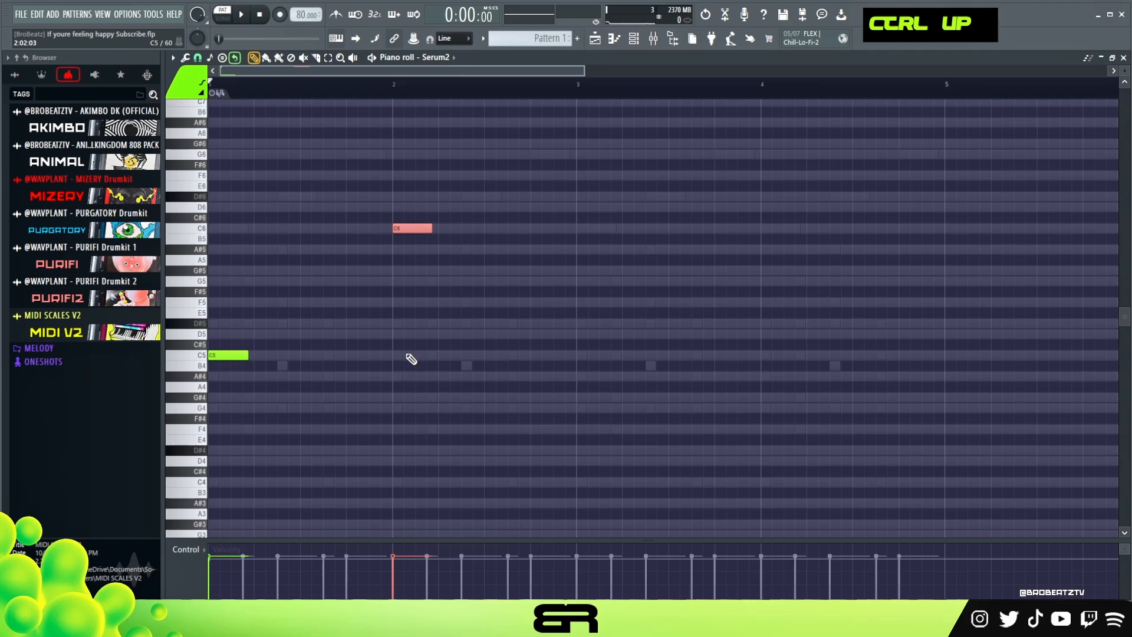
Sketch a trial run of lead notes around the C5 and C6, keeping only D5 on beat 2 and F5 on beat 3
right_click(464, 384)
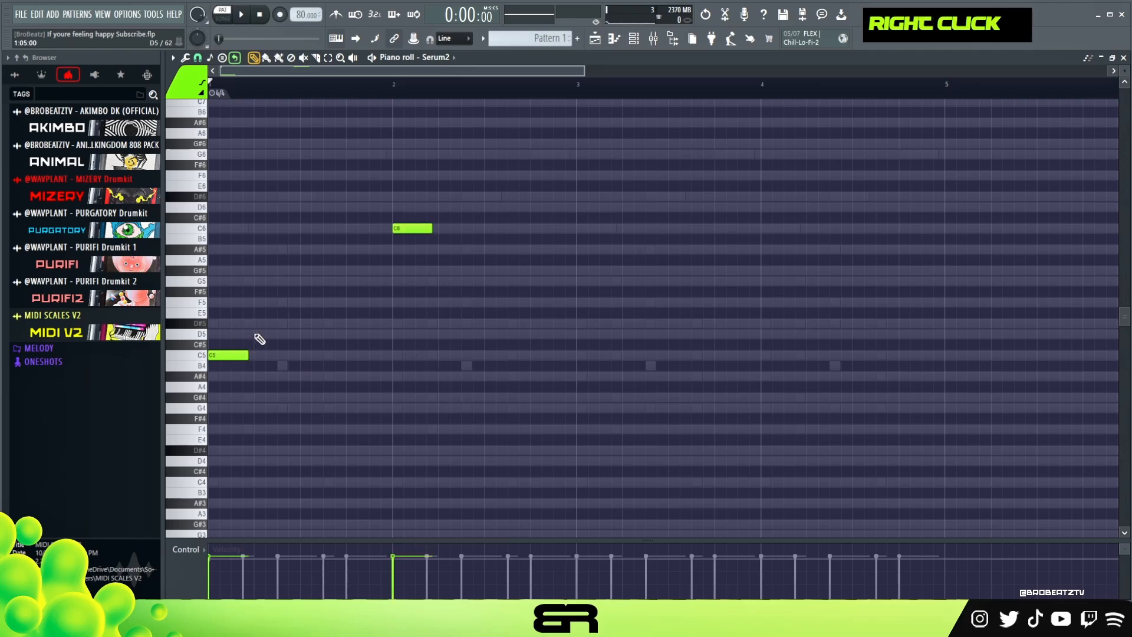
click(304, 301)
click(374, 270)
click(384, 240)
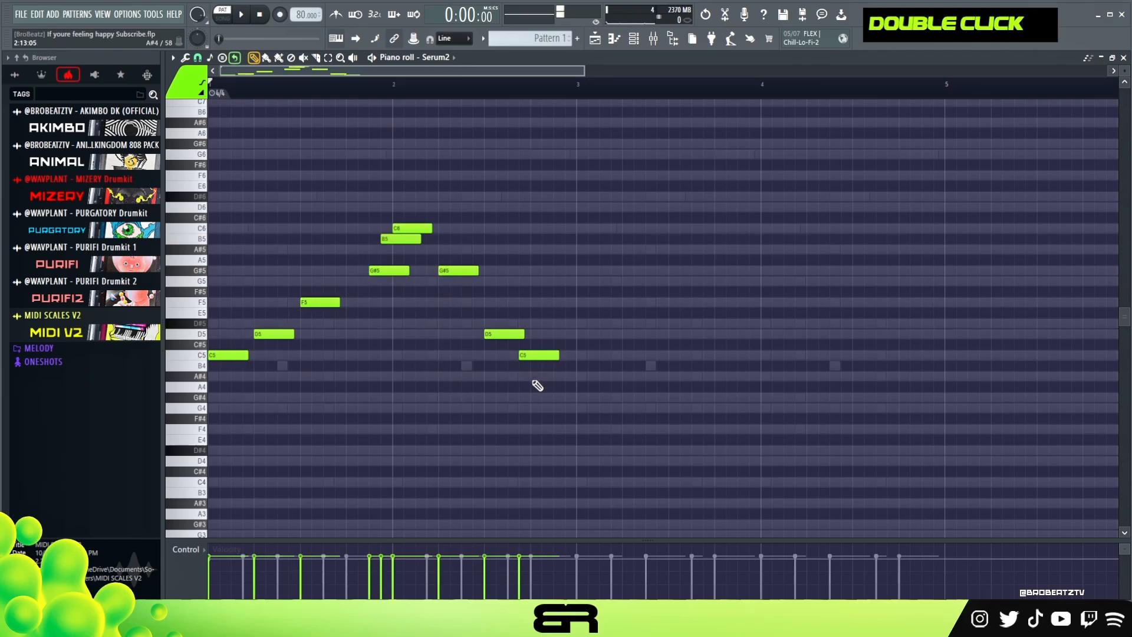
right_click(539, 355)
right_click(458, 271)
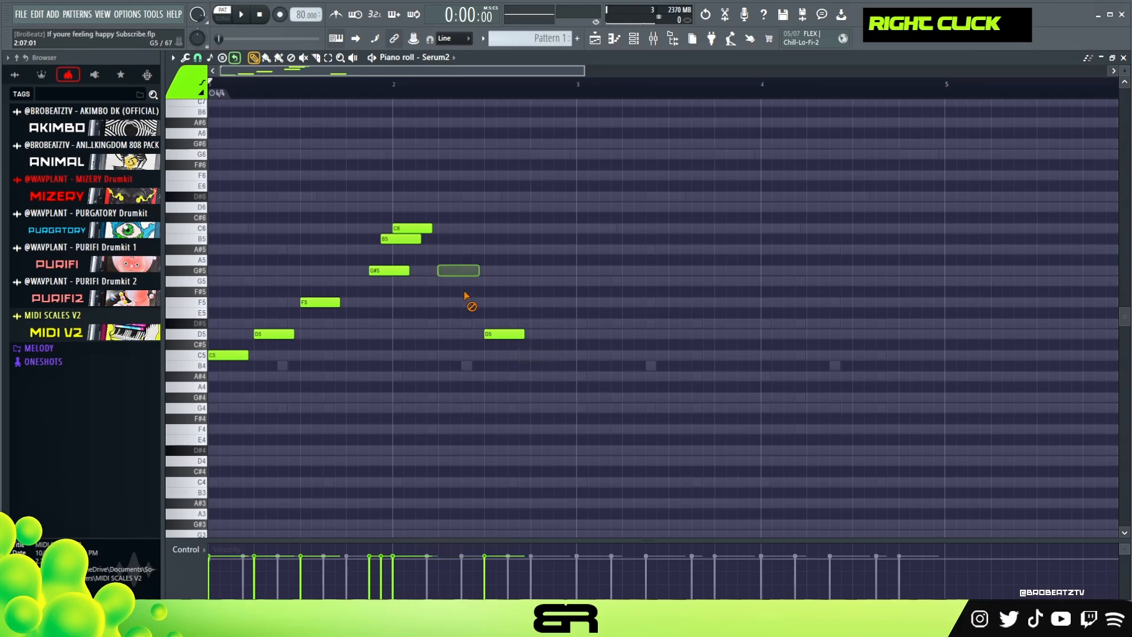
scroll(254, 107, up, 4)
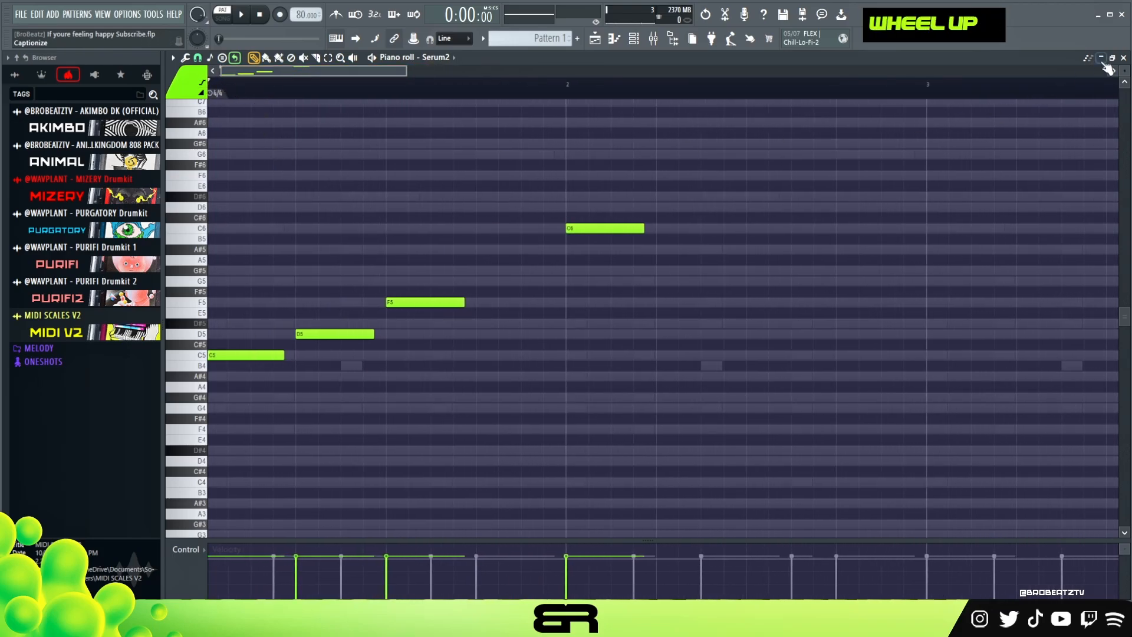
scroll(1123, 70, up, 2)
drag(407, 71, 458, 87)
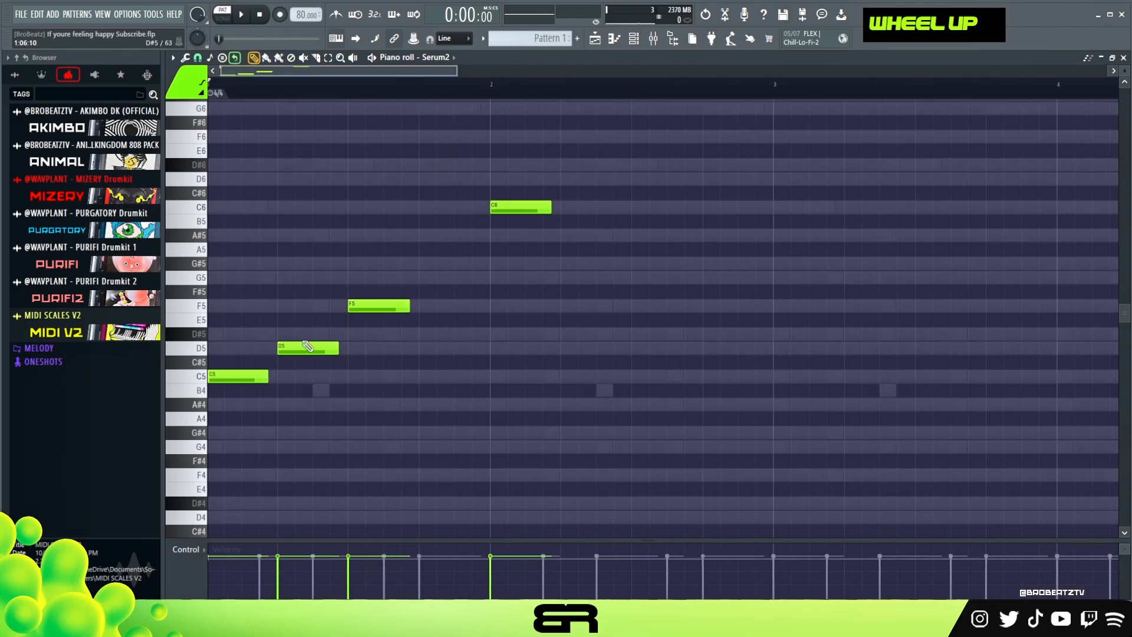
Play the opening of the lead sketch
right_click(330, 411)
scroll(237, 107, up, 2)
key(space)
key(space)
key(space)
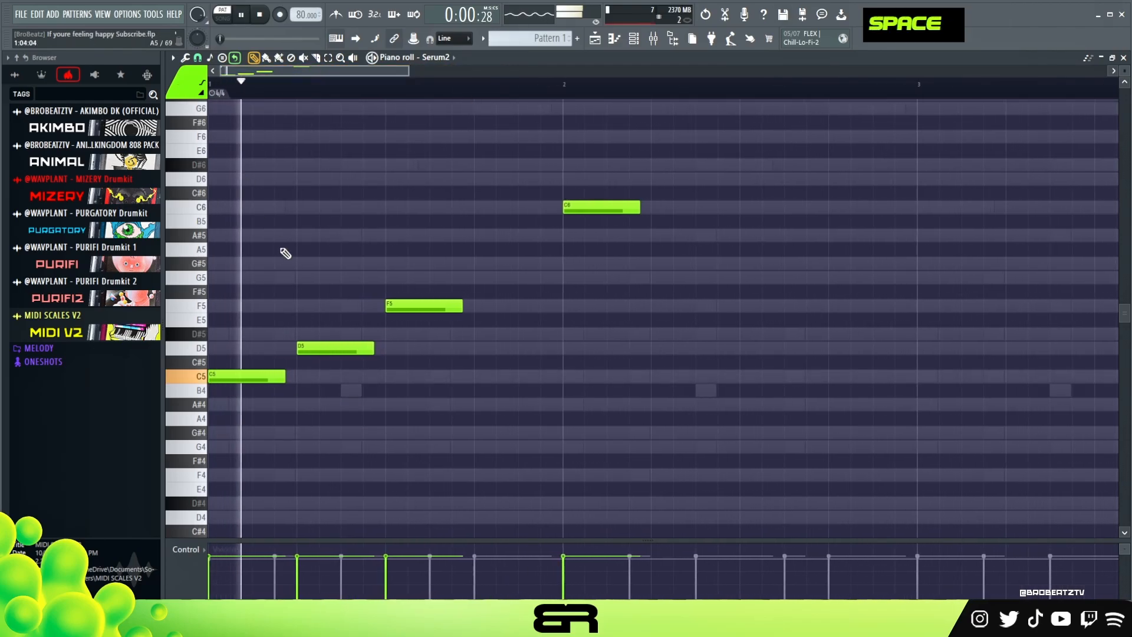
key(space)
Add short G#4 and D#5 grace notes just before beat 2, raise the D5 to F5, and play the result
click(276, 432)
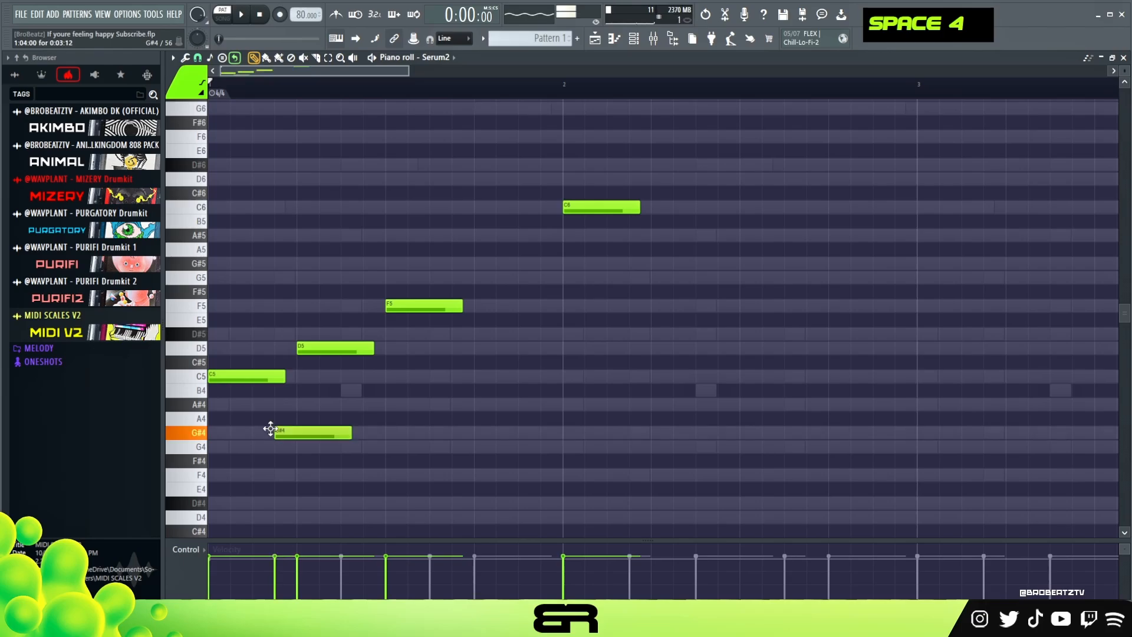
drag(351, 433, 290, 454)
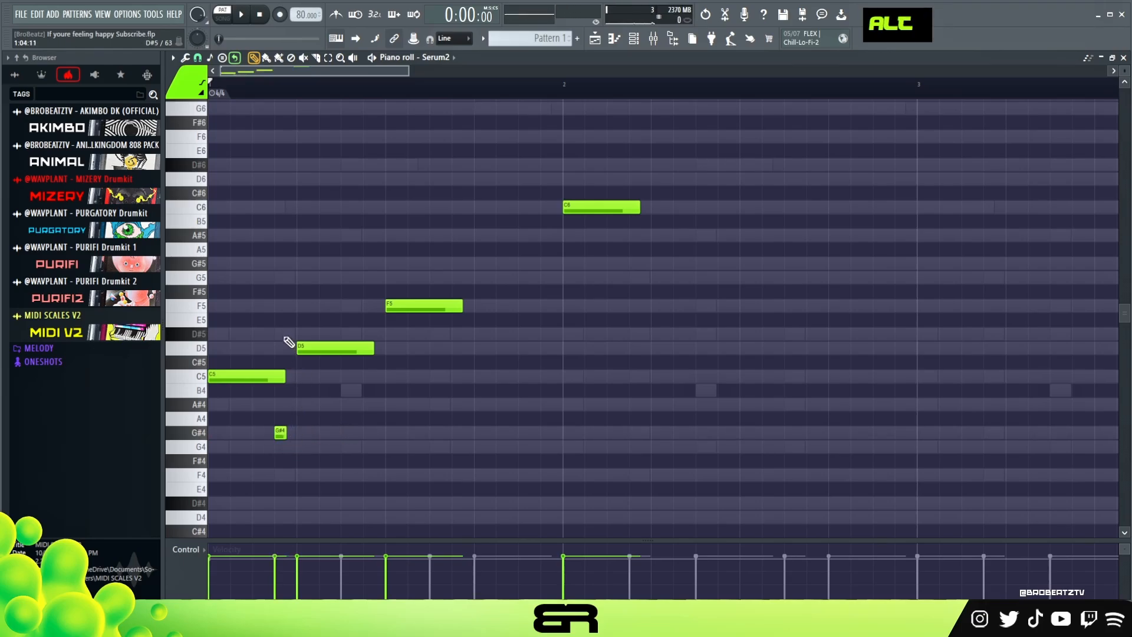
drag(295, 337, 314, 305)
key(space)
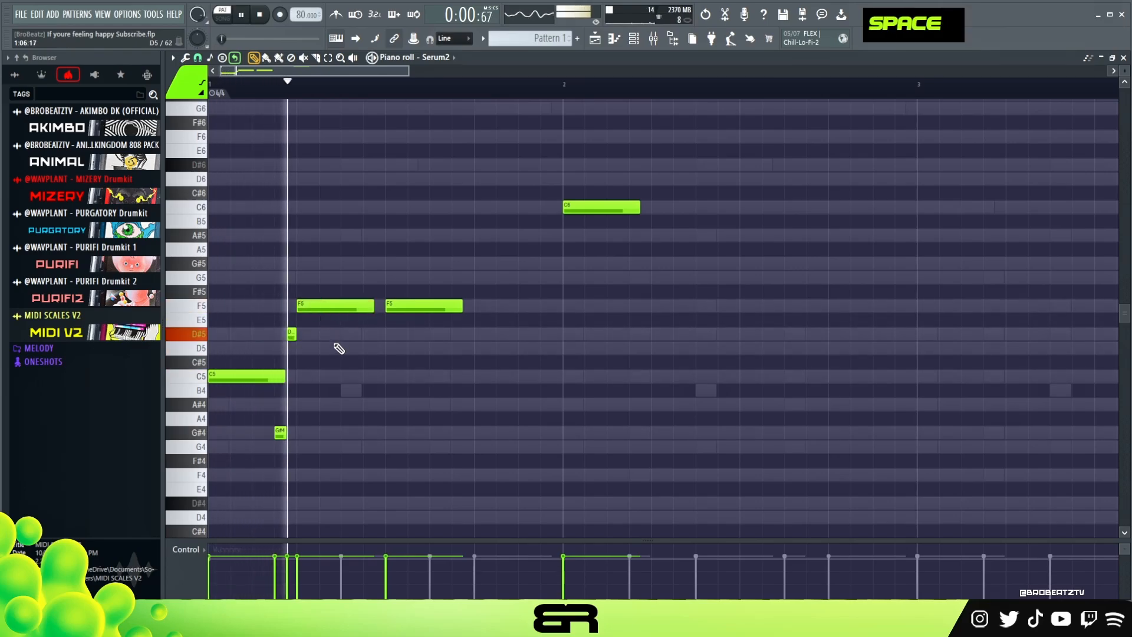
key(space)
key(space)
key(space)
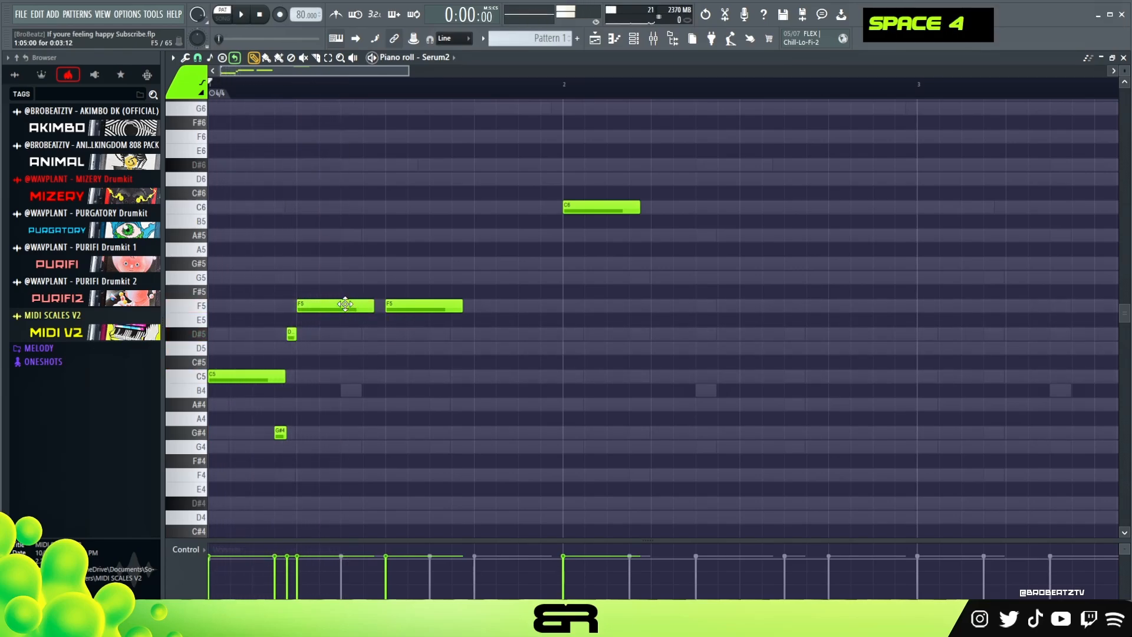
Add an A#5 note midway between beats 2 and 3, delete the second F5, and play the phrase
drag(338, 280, 341, 263)
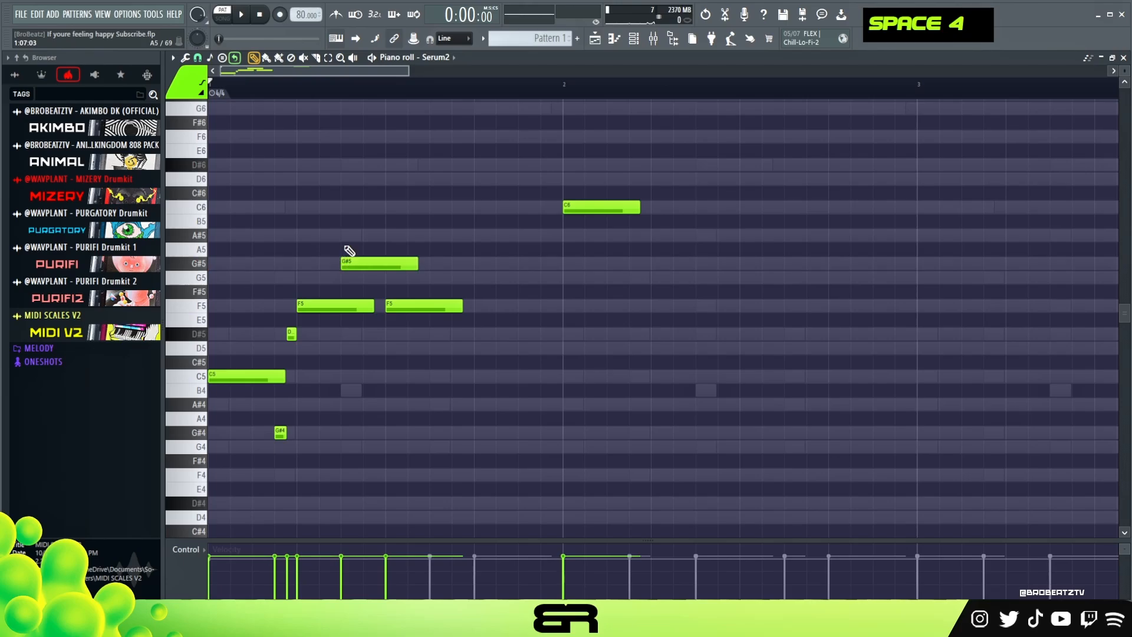
right_click(346, 263)
key(space)
right_click(399, 306)
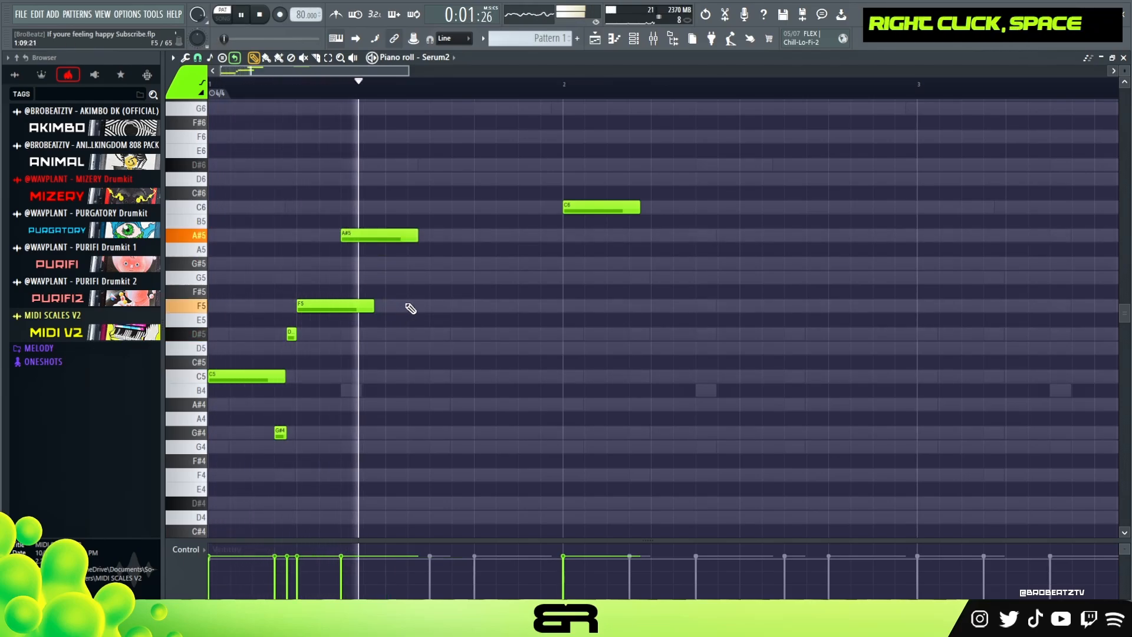
key(space)
key(space)
Shorten the F5 to about two and a half steps and lengthen the A#5 to nearly five steps while playing the phrase
drag(372, 305, 353, 305)
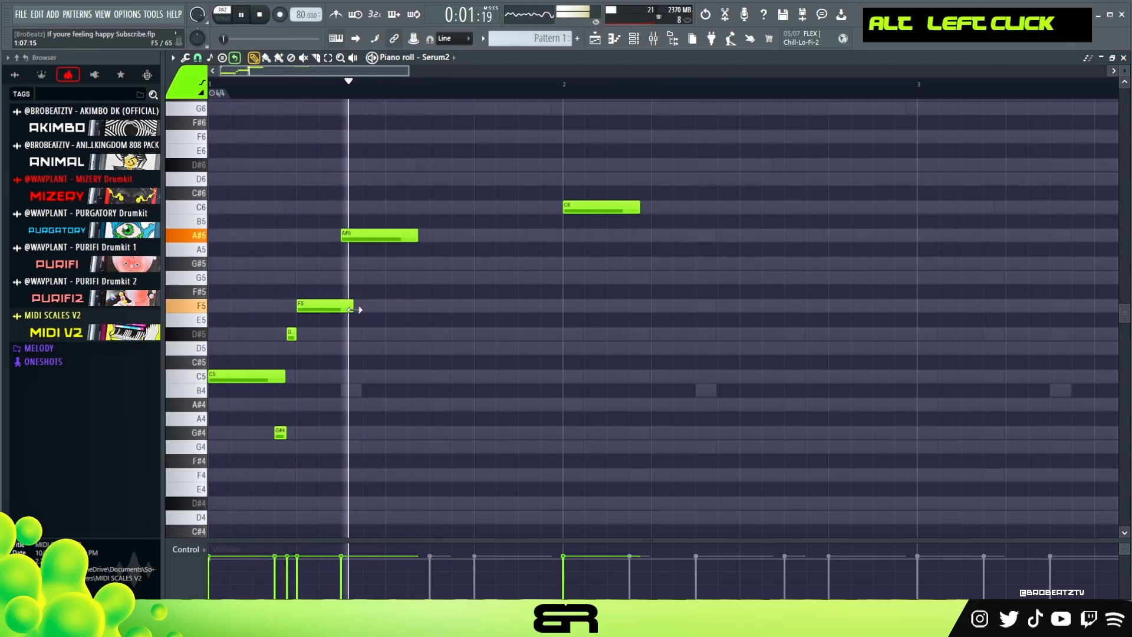
key(space)
key(space)
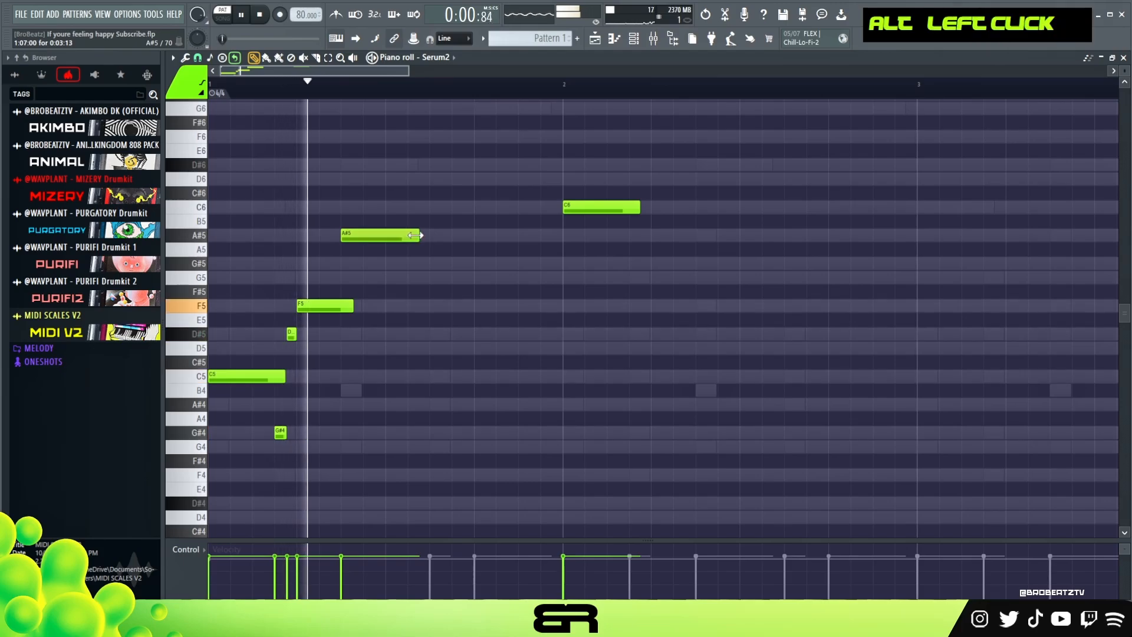
drag(418, 235, 447, 234)
key(space)
Add a very short A#5 grace note on beat 4, followed immediately by a C6 about one and a half steps long
click(473, 233)
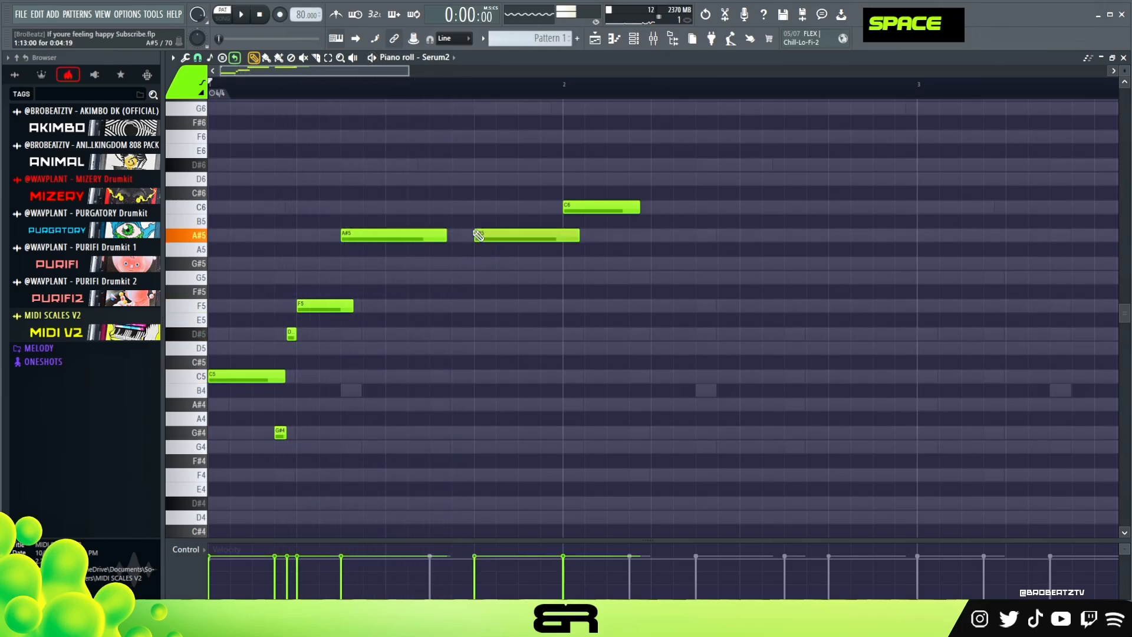
drag(578, 235, 529, 235)
alt+click(478, 220)
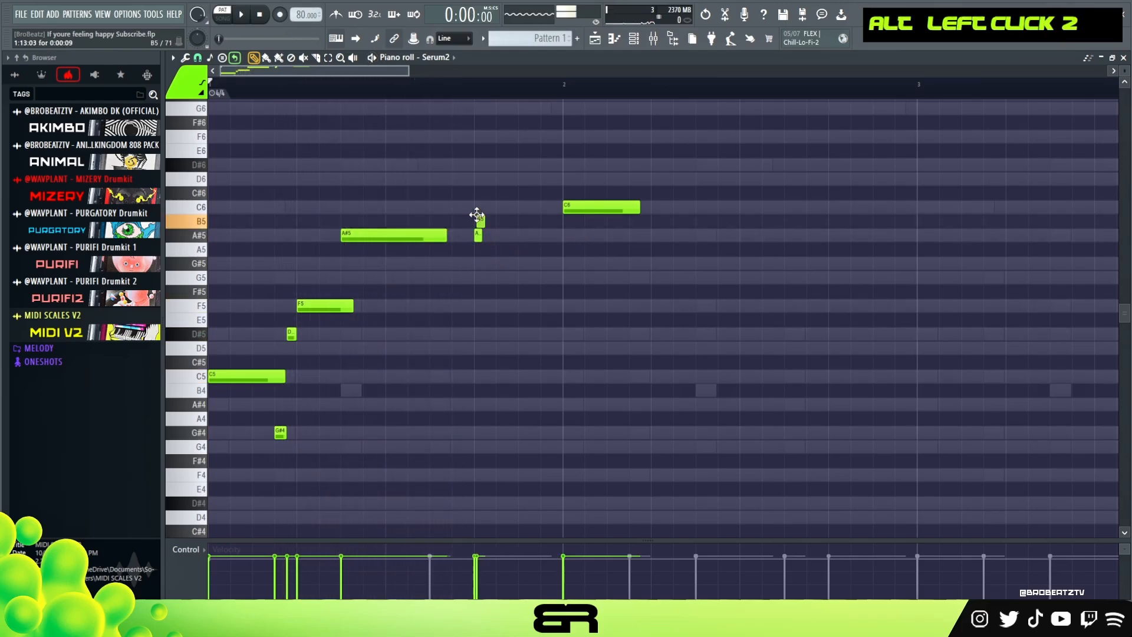
alt+click(478, 199)
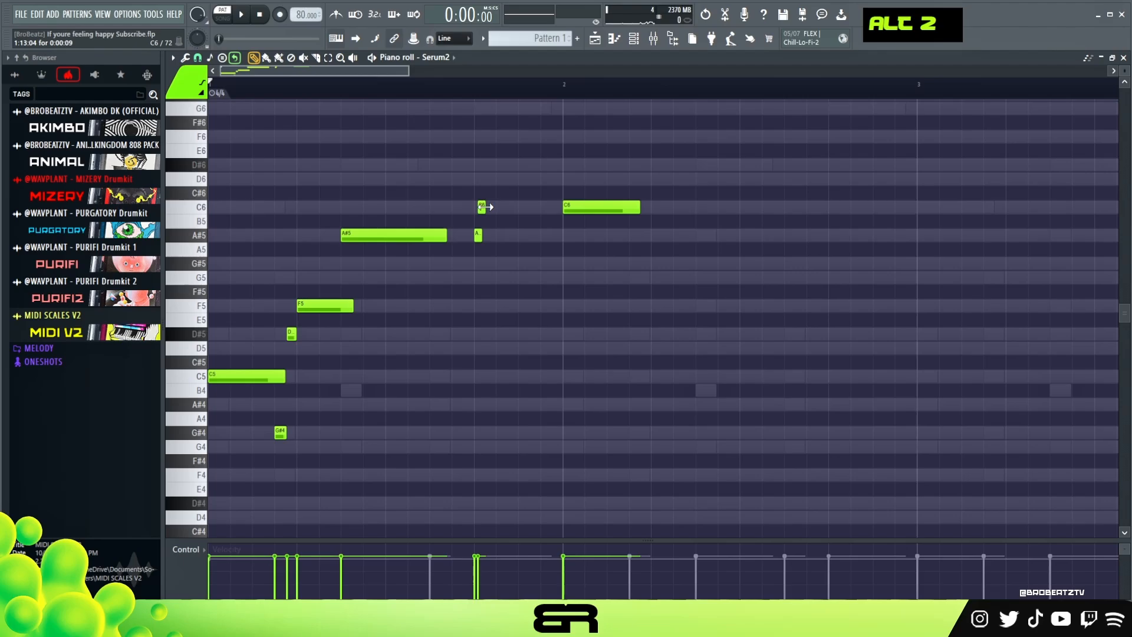
alt+click(486, 209)
Add a G5 about three and a half steps long one step after beat 4, delete bar 2's C6, and play the phrase
drag(498, 271, 577, 277)
key(space)
right_click(596, 211)
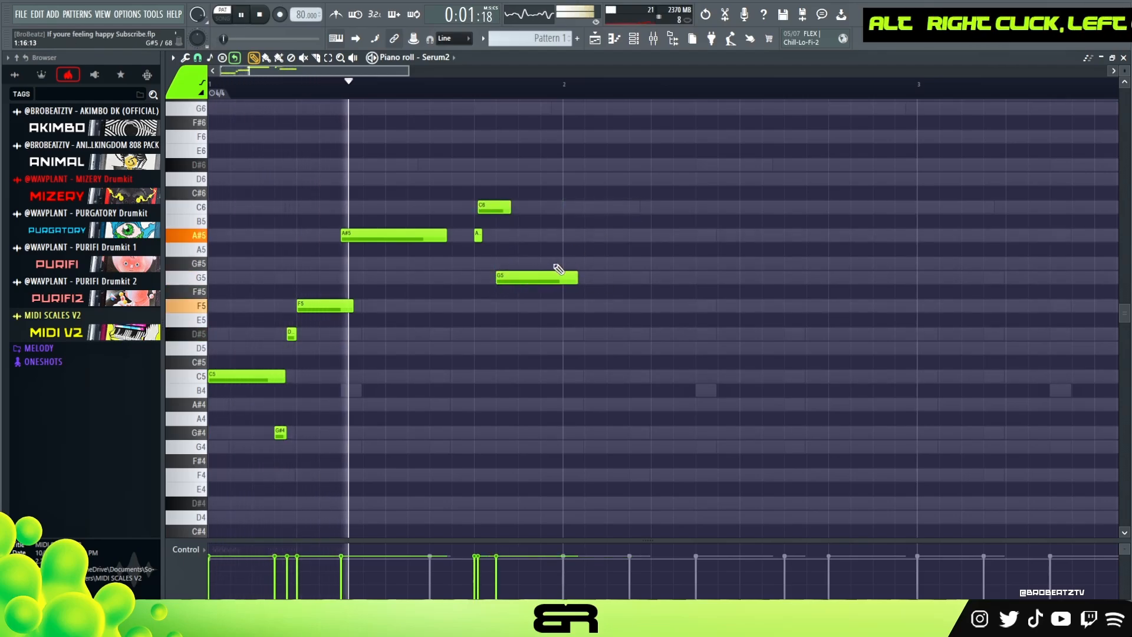
key(space)
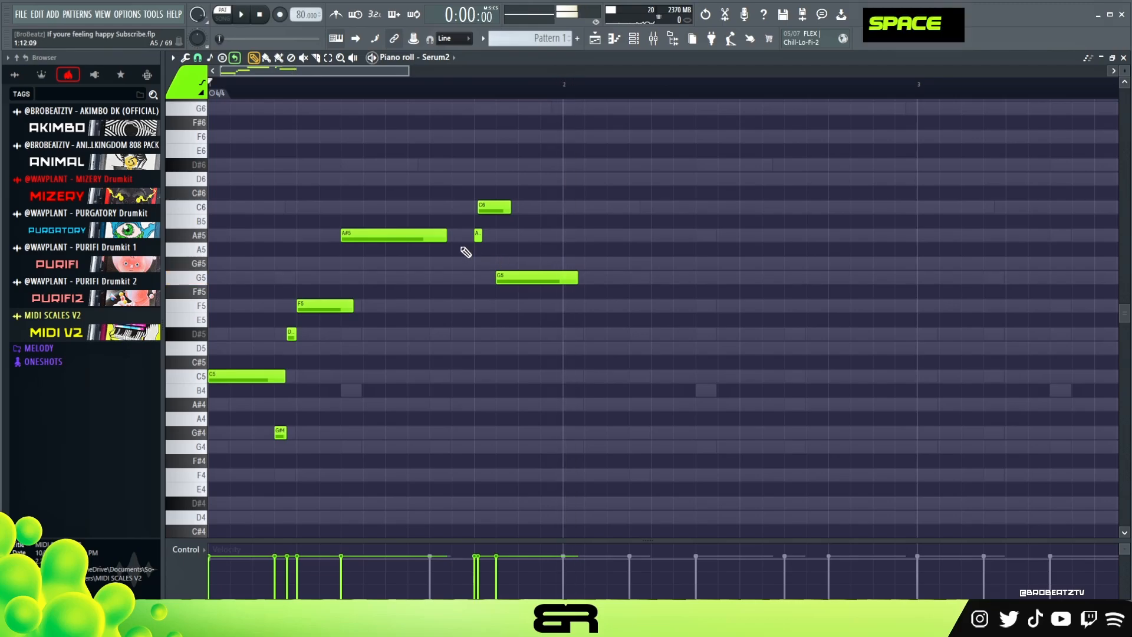
Lengthen the long A#5 slightly to about five steps and replay the phrase
key(space)
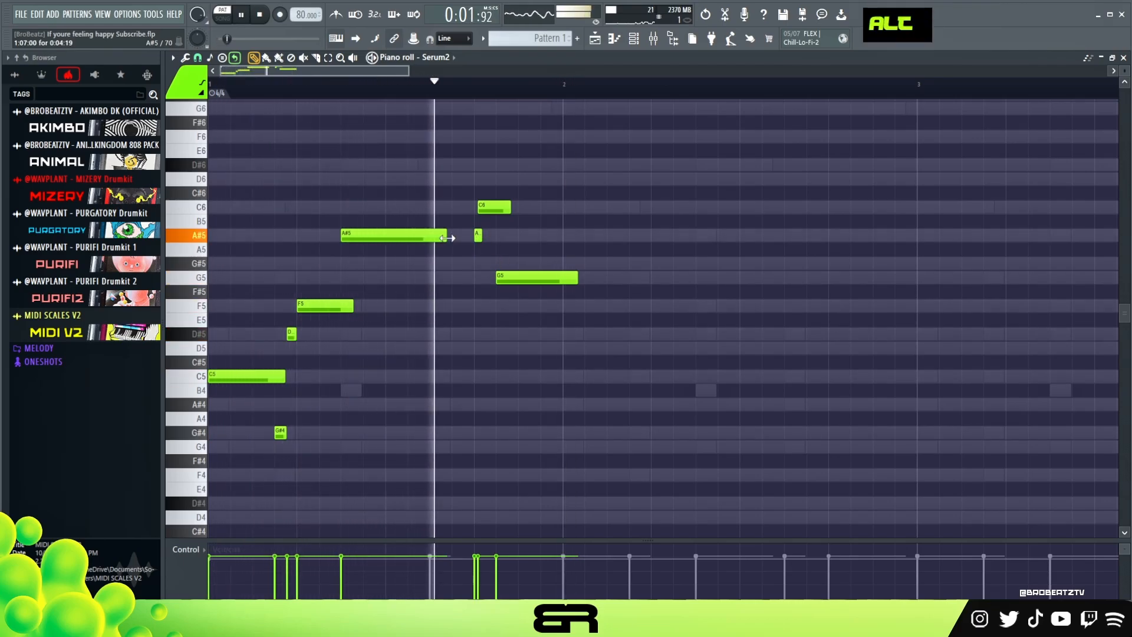
key(space)
drag(446, 237, 454, 238)
key(space)
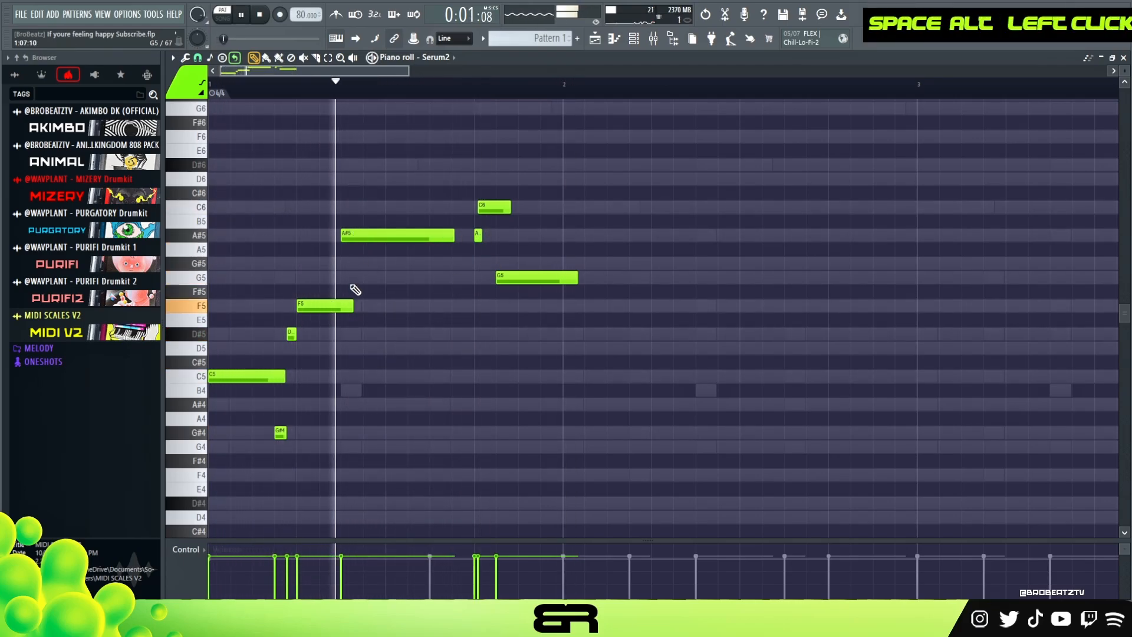
Lengthen the D#5 grace note slightly, shorten the opening C5 to about three steps, and replay the phrase
drag(296, 336, 299, 336)
key(space)
key(space)
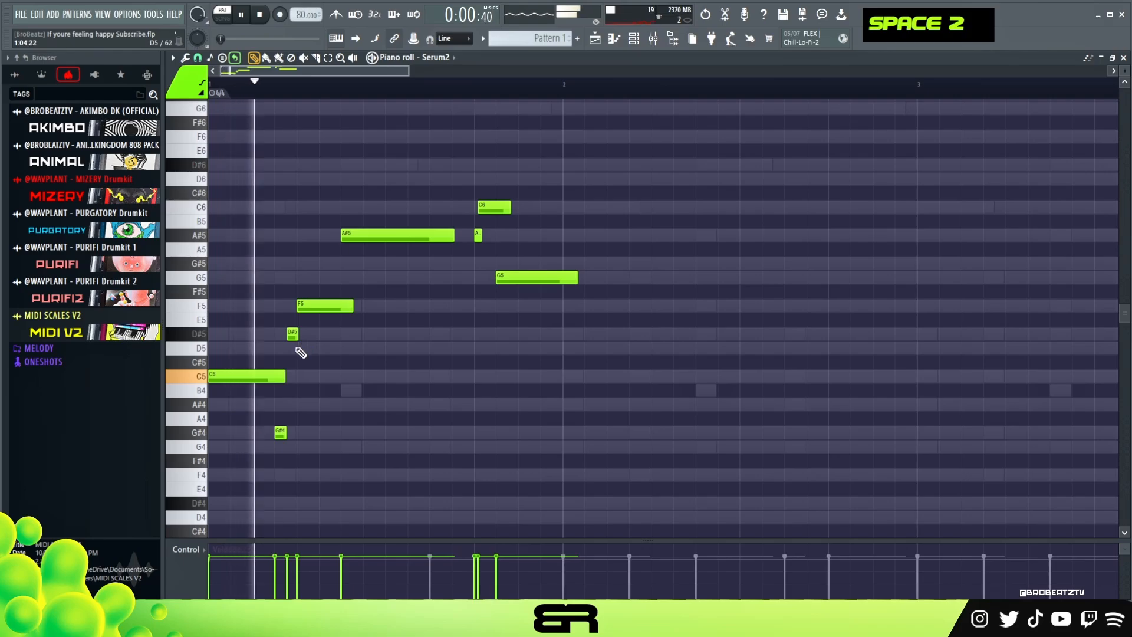
drag(286, 378, 279, 379)
key(space)
key(space)
key(space)
key(space)
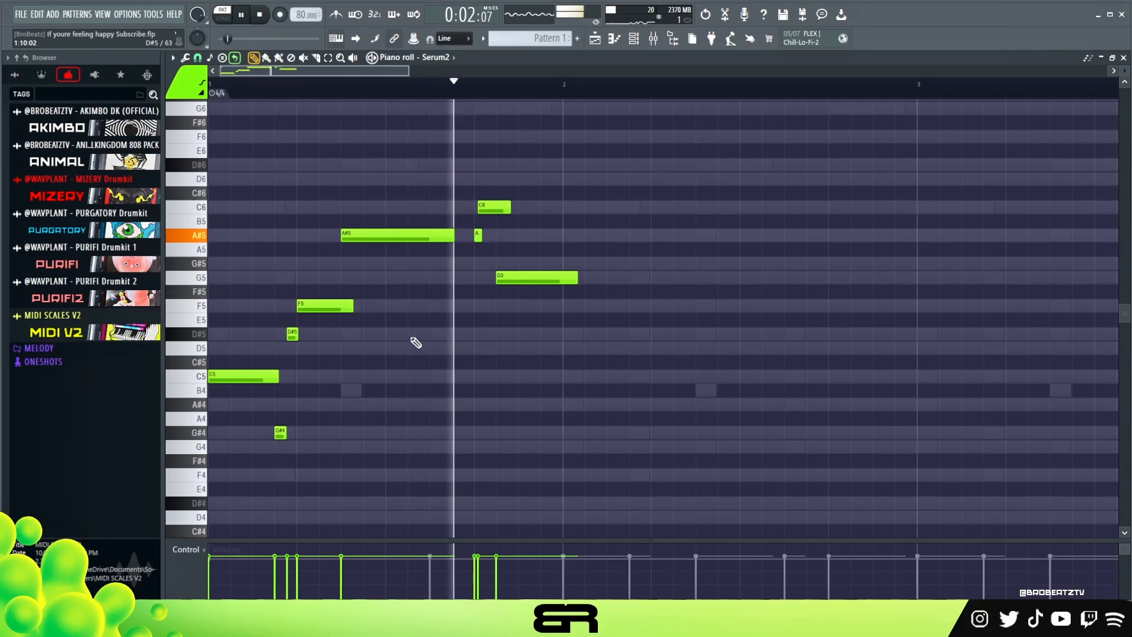
key(space)
Copy the A#5, C6 and G5 figure into bar 2 a fifth lower, and move its last note to D5 on beat 2
ctrl+drag(545, 175, 464, 305)
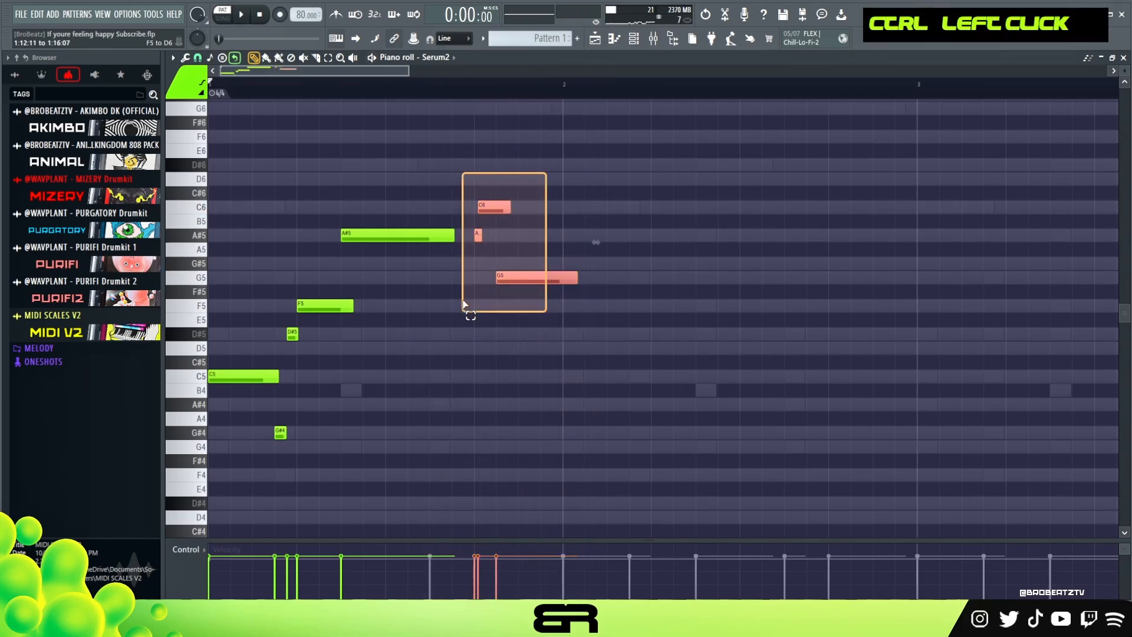
shift+drag(521, 280, 635, 393)
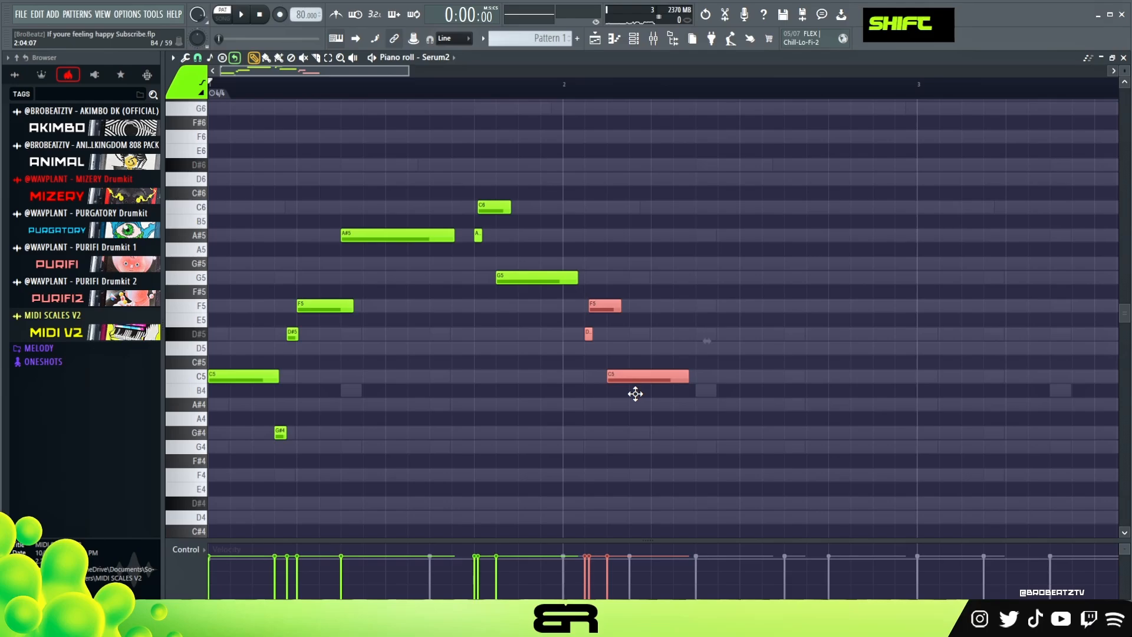
click(635, 390)
right_click(642, 390)
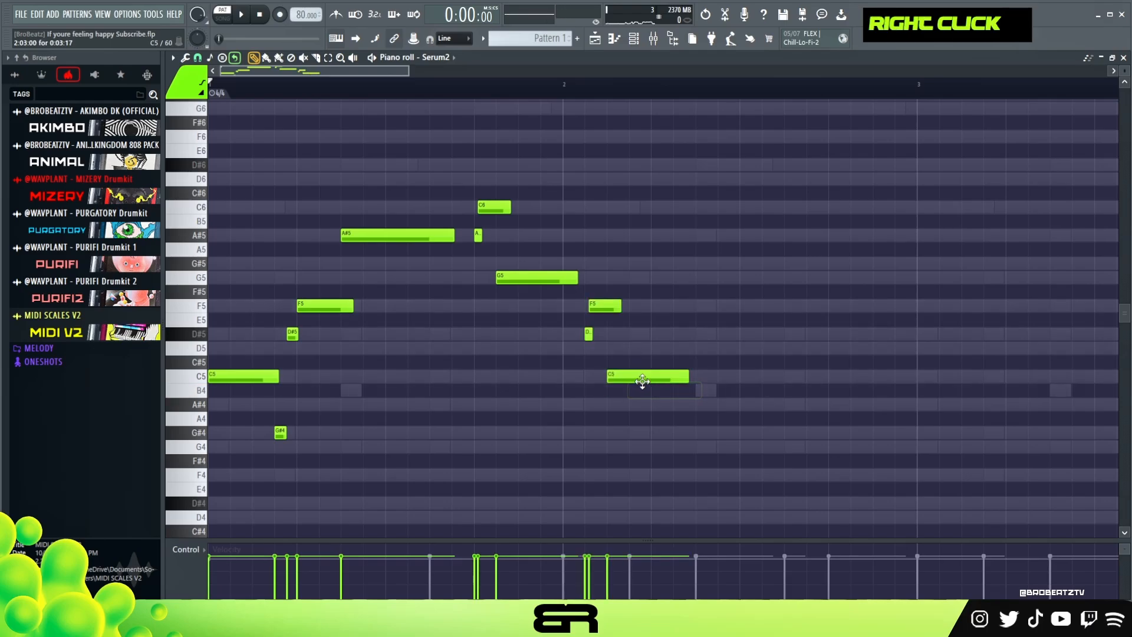
drag(634, 374, 661, 353)
Add a D#5 grace note just before bar 2's D5, extend the preceding G5 and F5 to close the gaps, and play the phrase
key(alt)
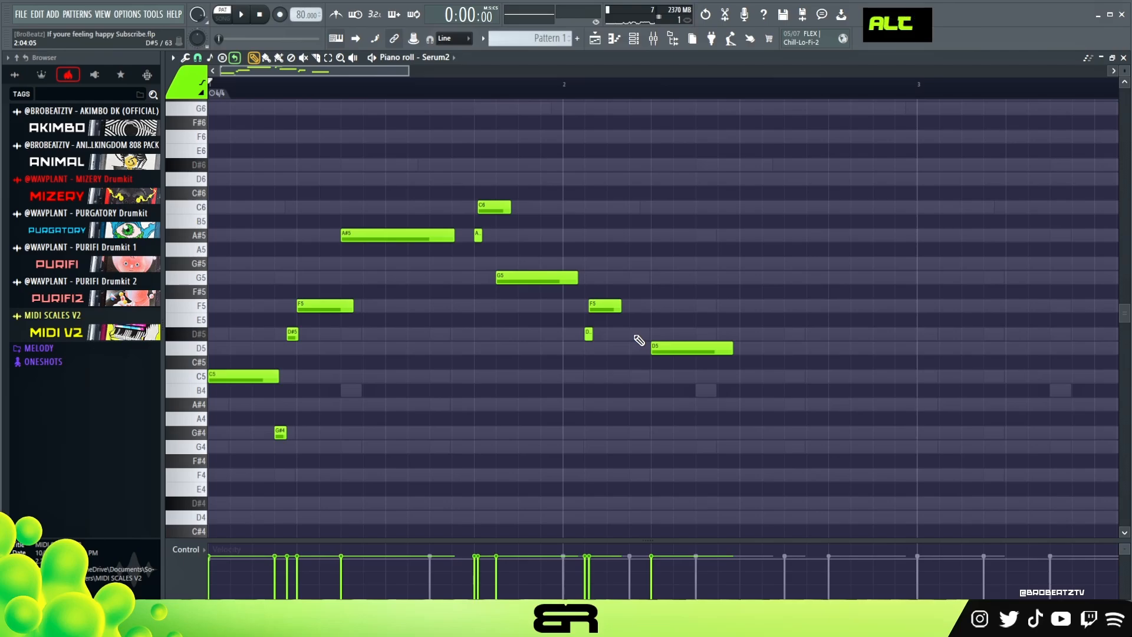
alt+click(640, 335)
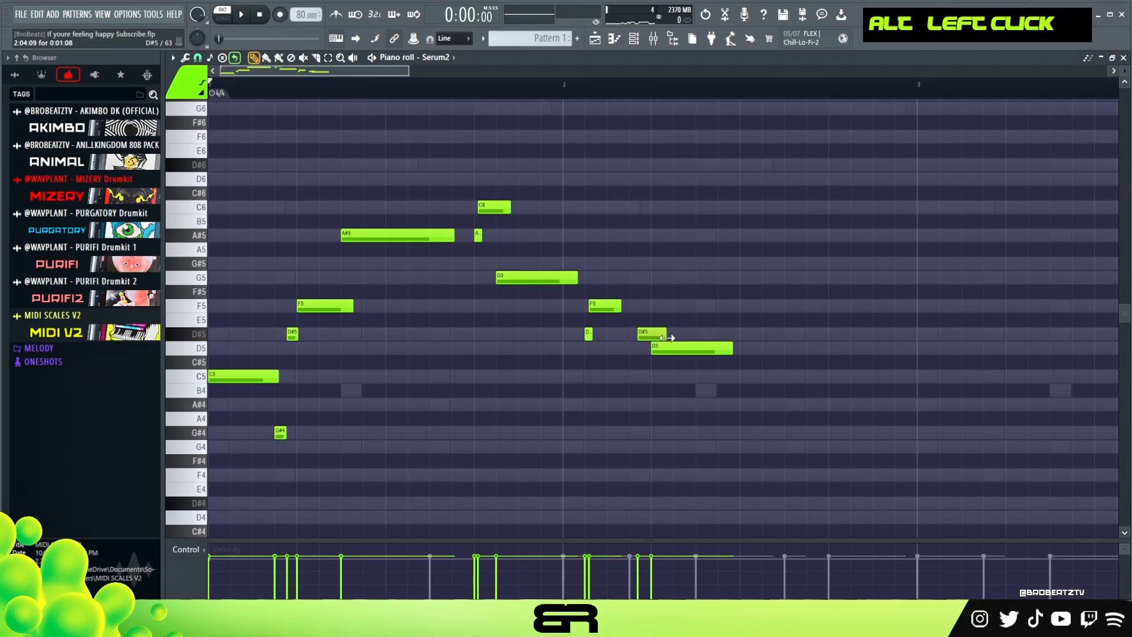
drag(667, 338, 654, 340)
mouse_move(620, 306)
mouse_down()
mouse_move(578, 280)
mouse_move(601, 305)
mouse_up()
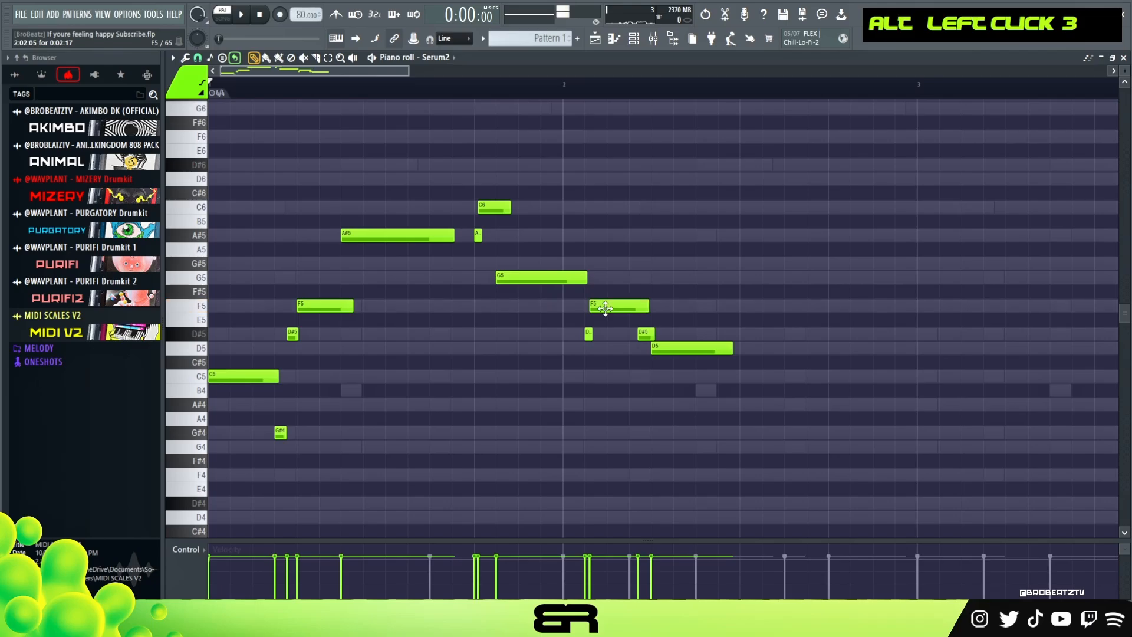
key(space)
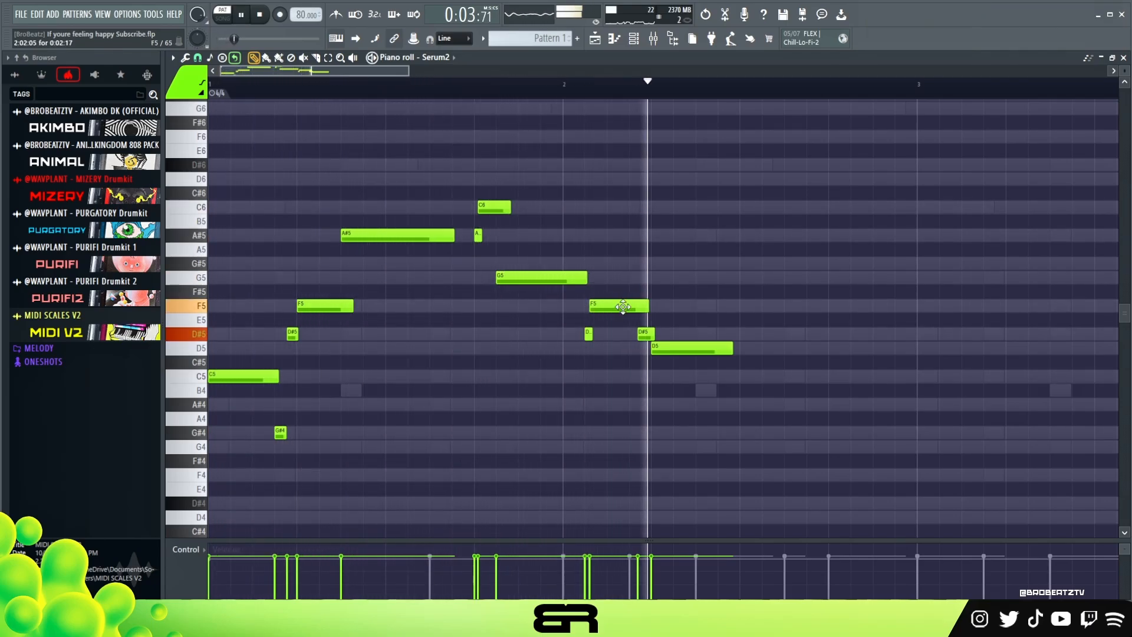
key(space)
Add an A#4 in bar 2 two steps after beat 2
click(694, 378)
drag(694, 381, 694, 408)
key(space)
Try out notes after the A#4, keeping only a G4 on beat 4 of bar 2
ctrl+click(725, 405)
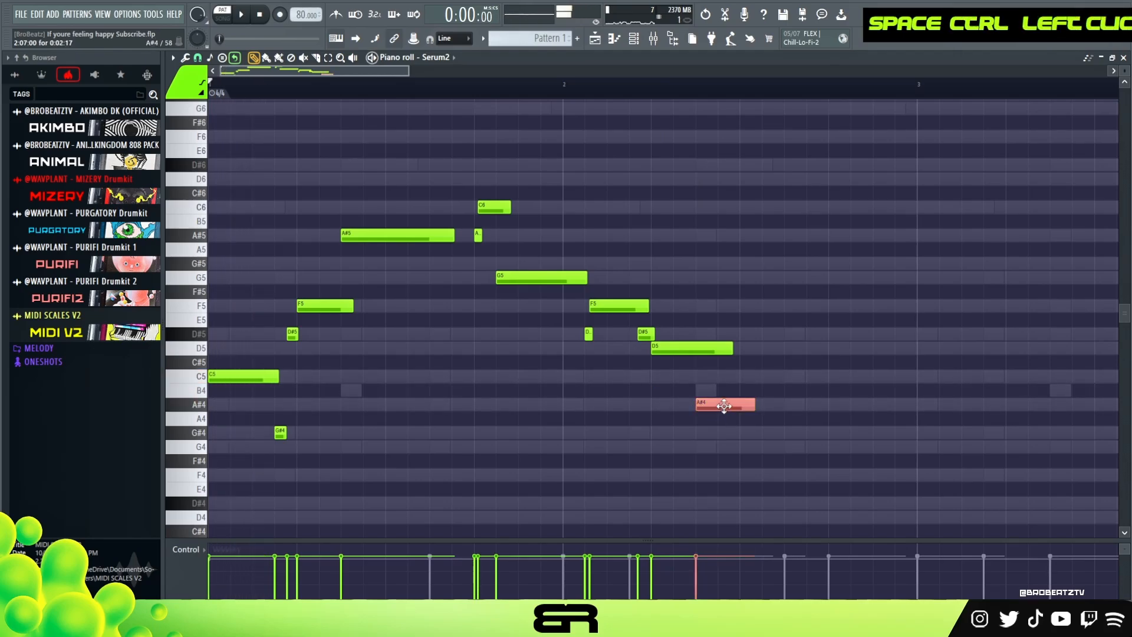
ctrl+click(712, 350)
ctrl+shift+click(716, 404)
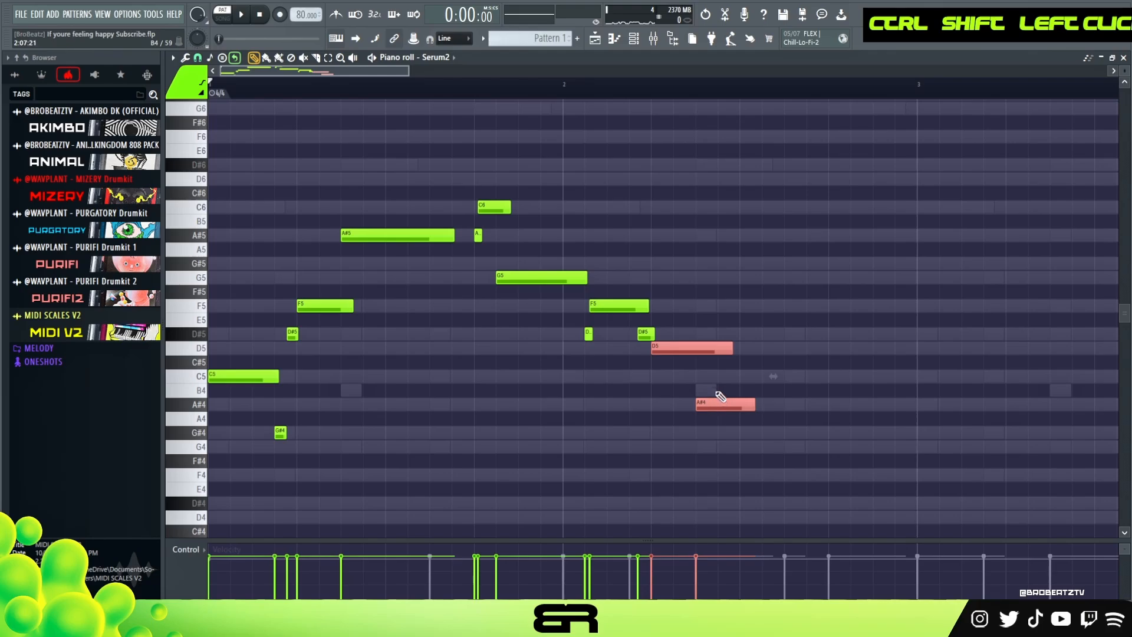
right_click(735, 376)
double_click(739, 376)
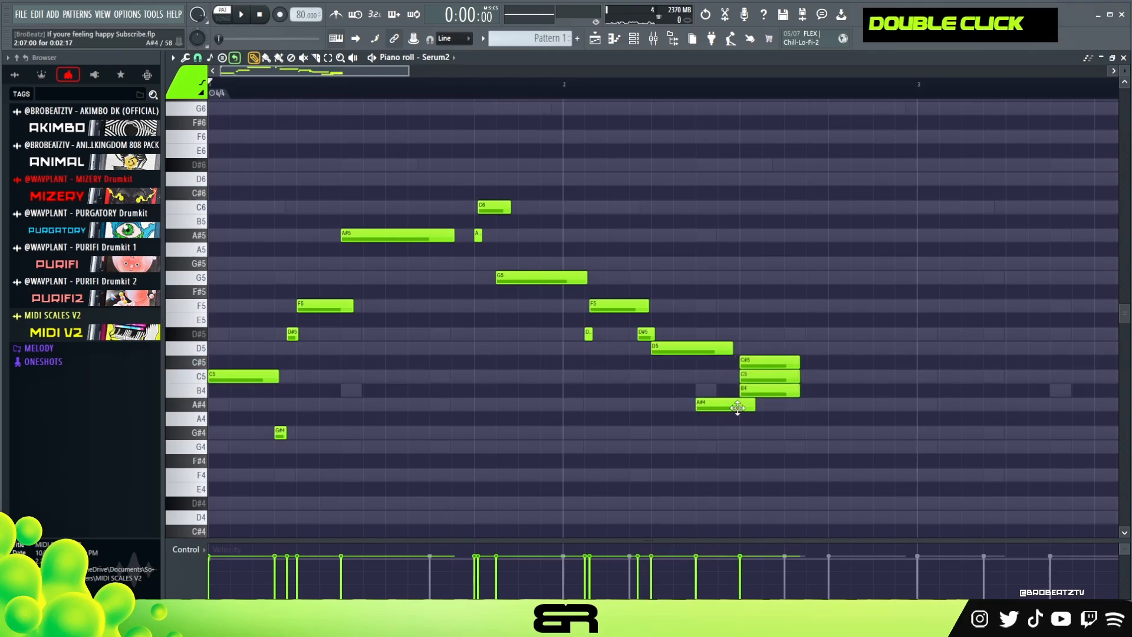
ctrl+click(743, 407)
shift+click(720, 407)
right_click(760, 435)
double_click(764, 433)
ctrl+click(791, 432)
ctrl+shift+click(785, 392)
right_click(778, 358)
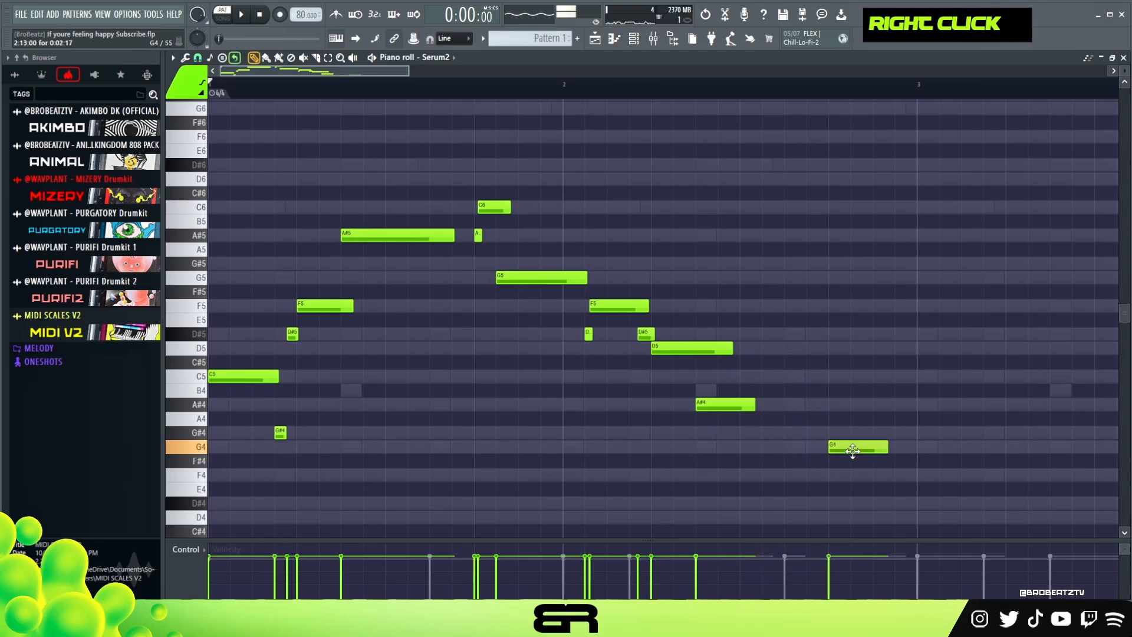
Lengthen the A#4 to about five steps and the G4 to nearly four, shorten the D5 to about two, and play the melody
drag(754, 405, 815, 418)
drag(887, 448, 914, 451)
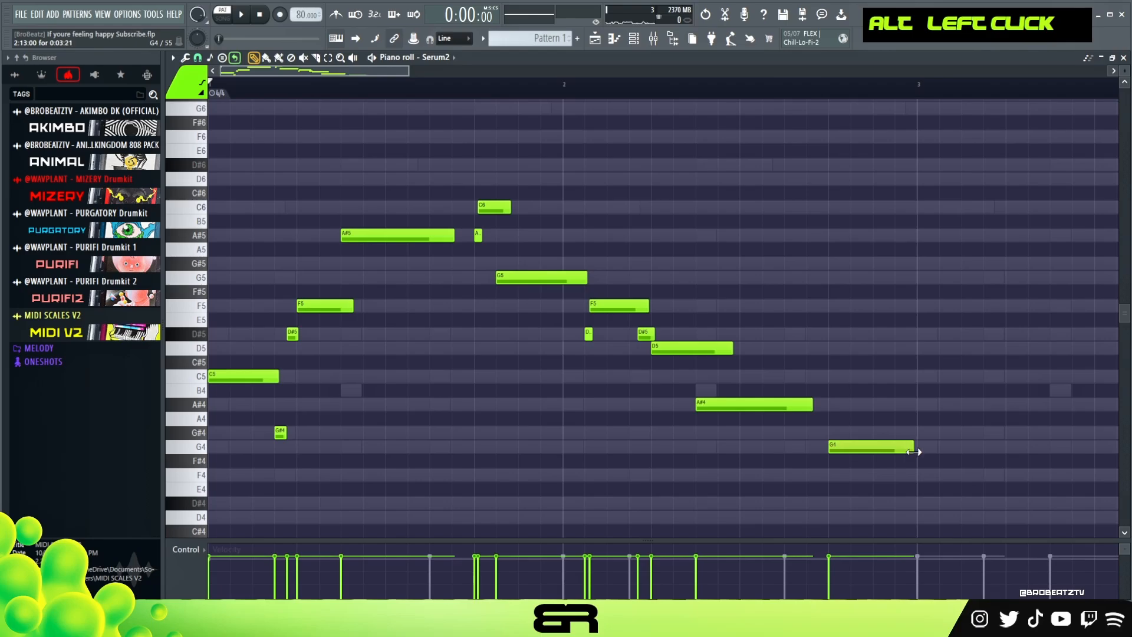
drag(733, 349, 700, 355)
key(space)
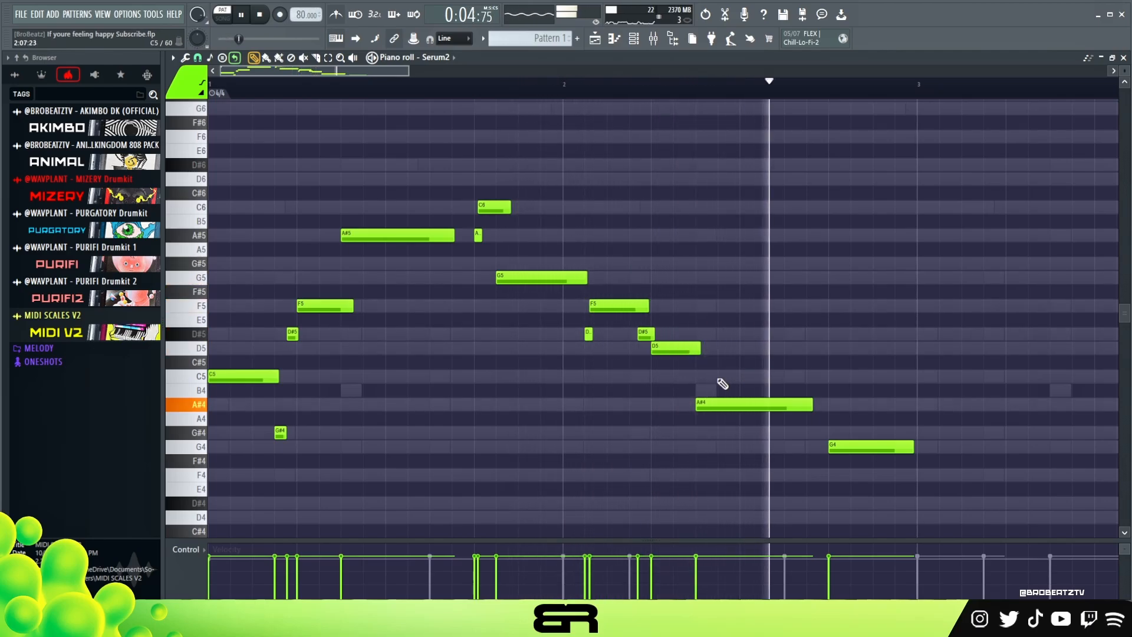
key(space)
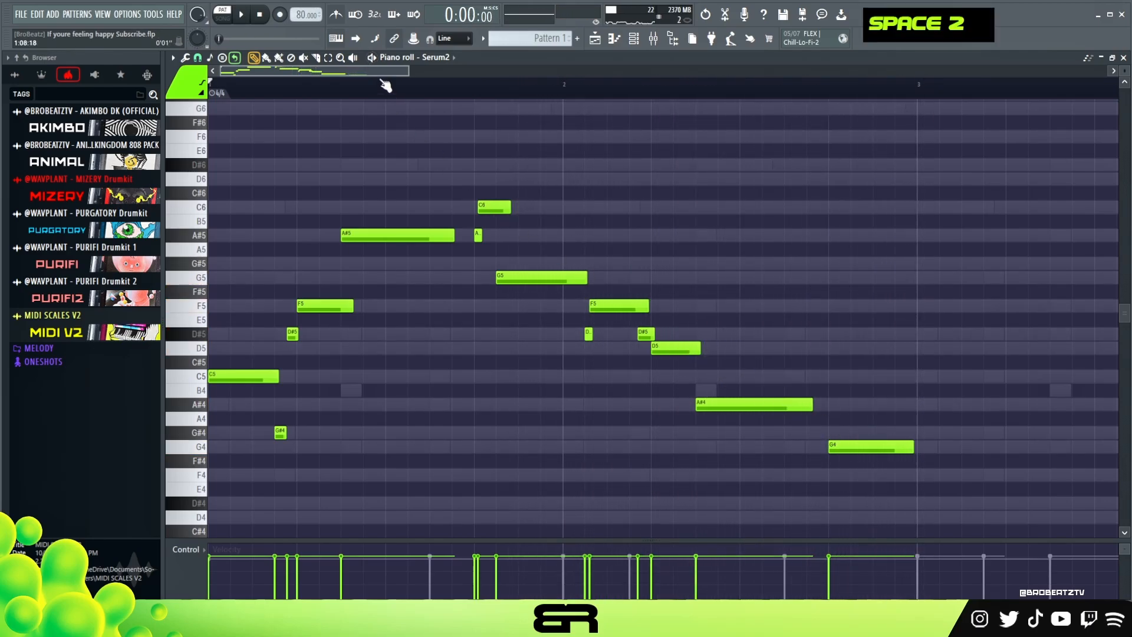
Examine the chord notes on Serum2 #2 and return to the Serum2 melody
drag(409, 71, 610, 149)
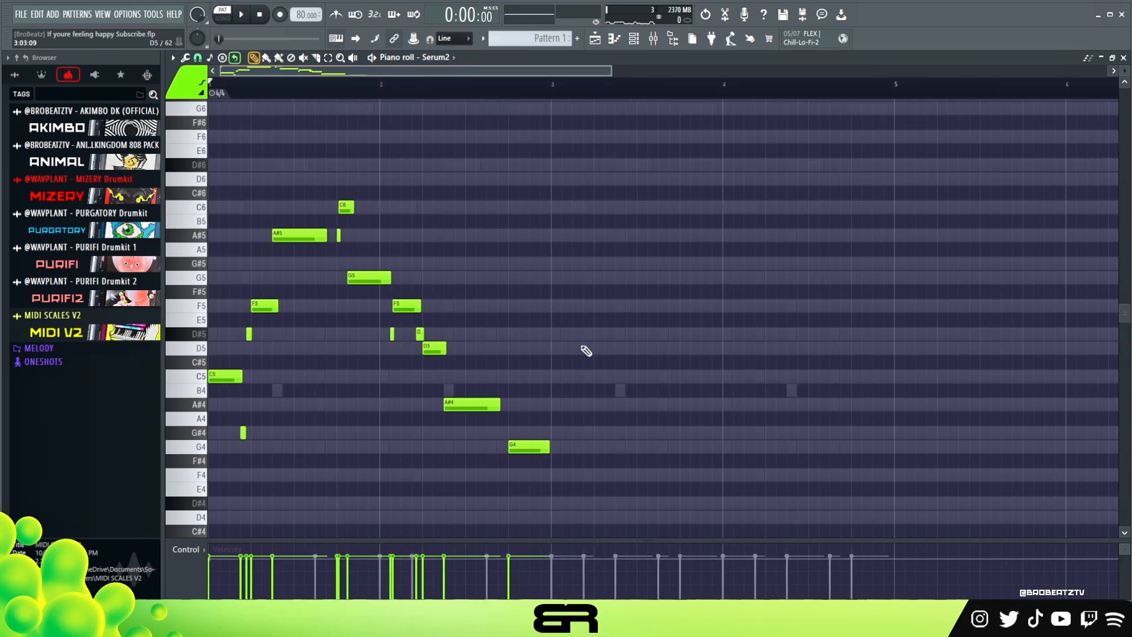
drag(493, 92, 337, 89)
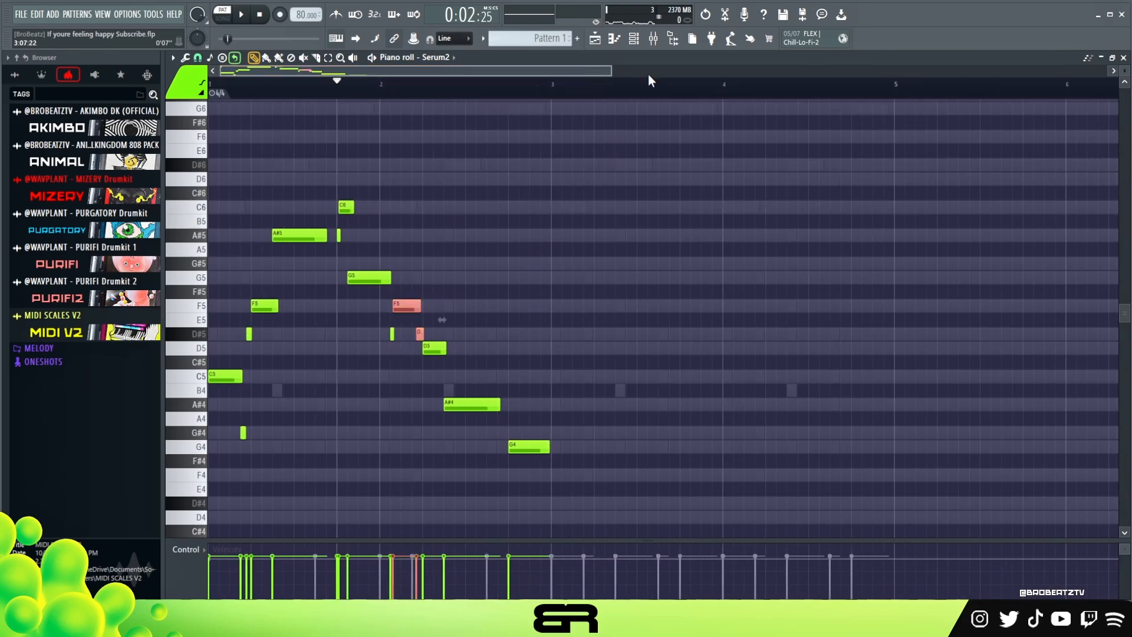
click(636, 39)
click(513, 202)
scroll(524, 215, up, 2)
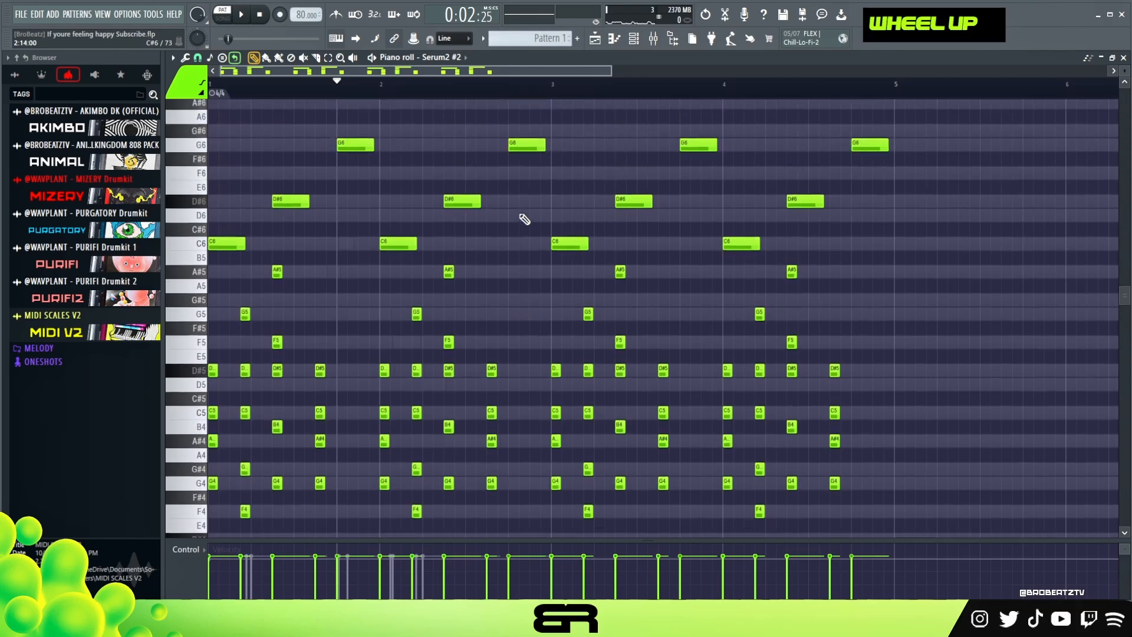
scroll(525, 236, down, 4)
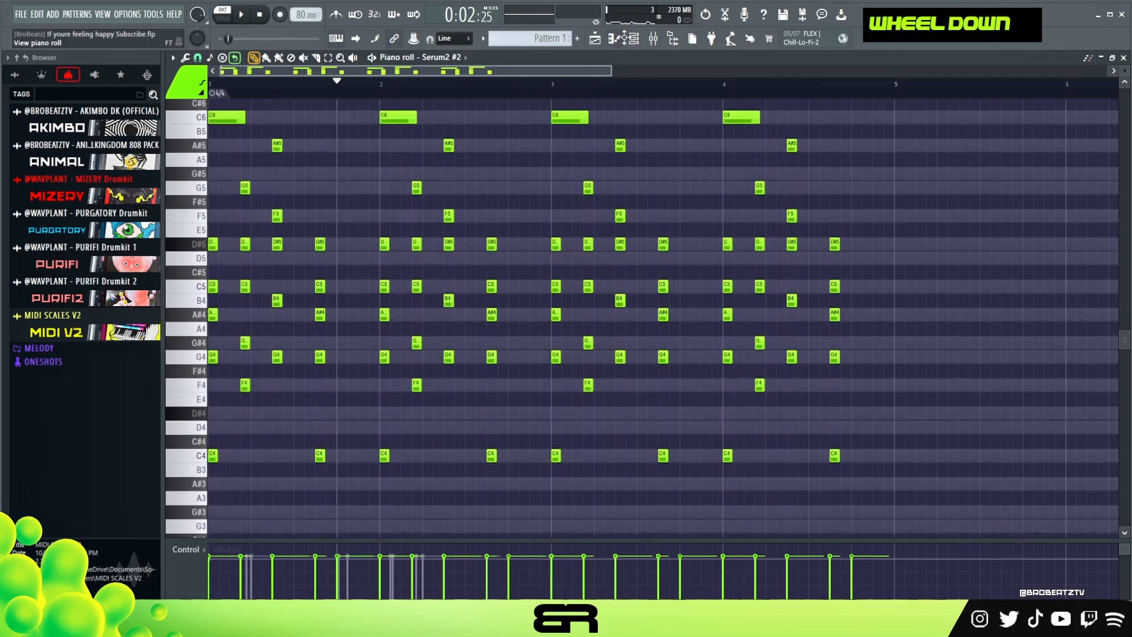
click(632, 42)
click(467, 171)
scroll(501, 207, up, 4)
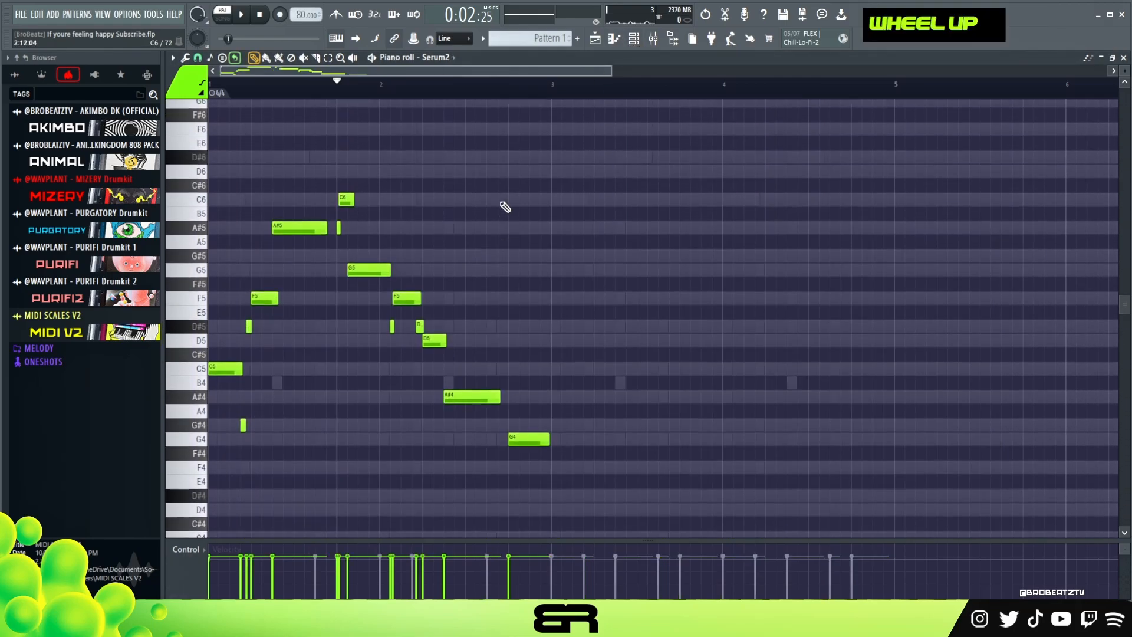
scroll(561, 91, up, 3)
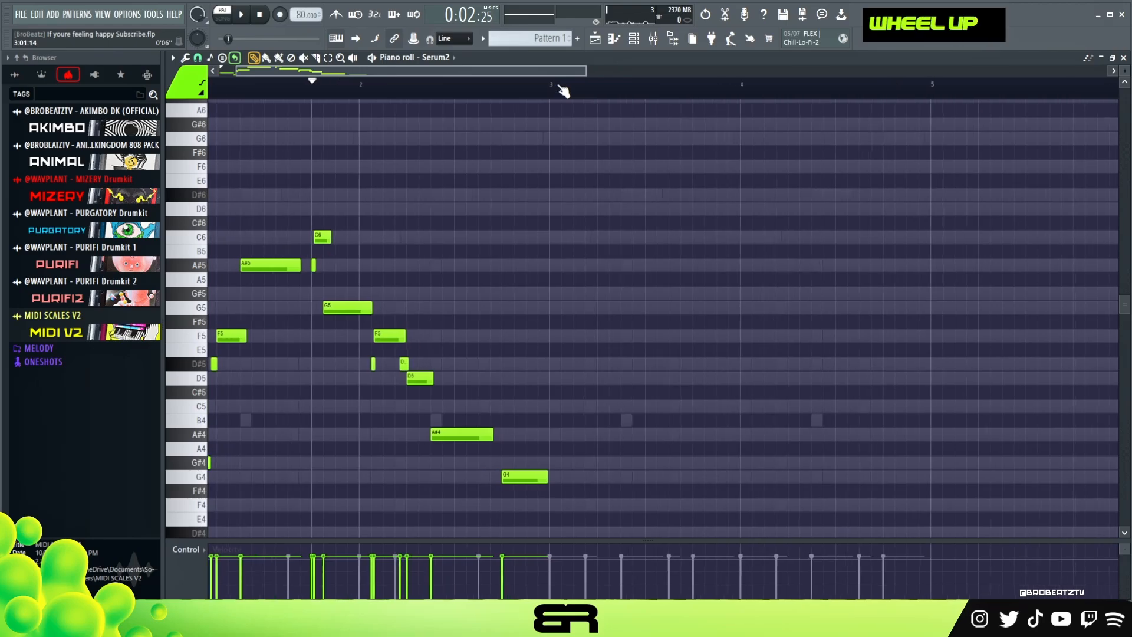
Set the playback start to bar 3, place a G#5 on bar 3's beat 2, and play it
click(550, 88)
scroll(554, 90, up, 2)
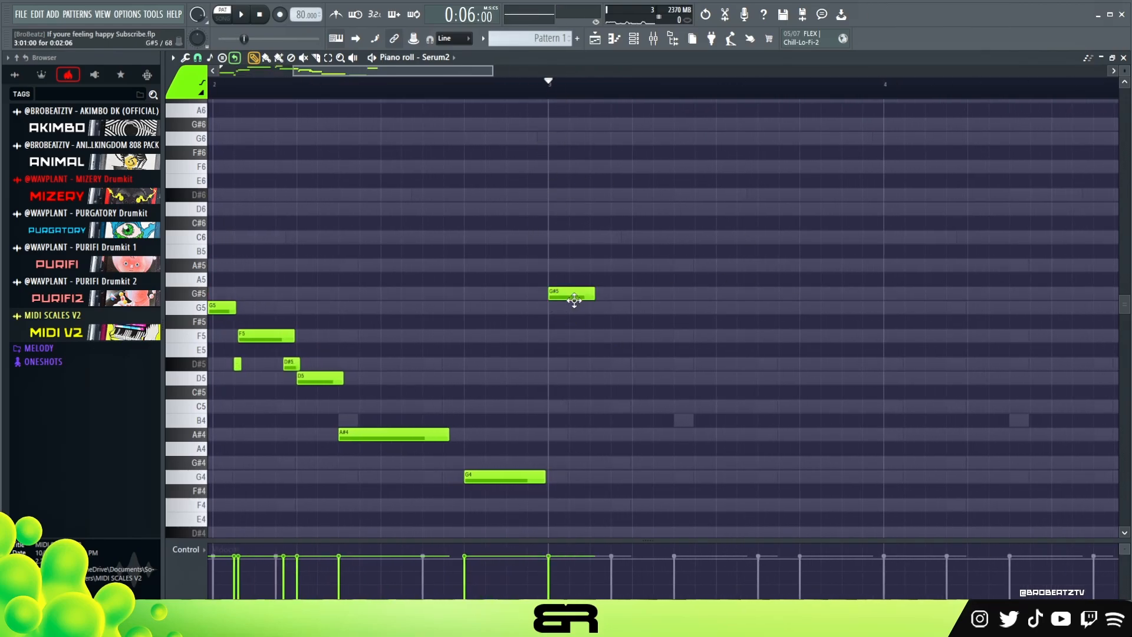
click(576, 305)
right_click(590, 306)
drag(634, 305, 637, 287)
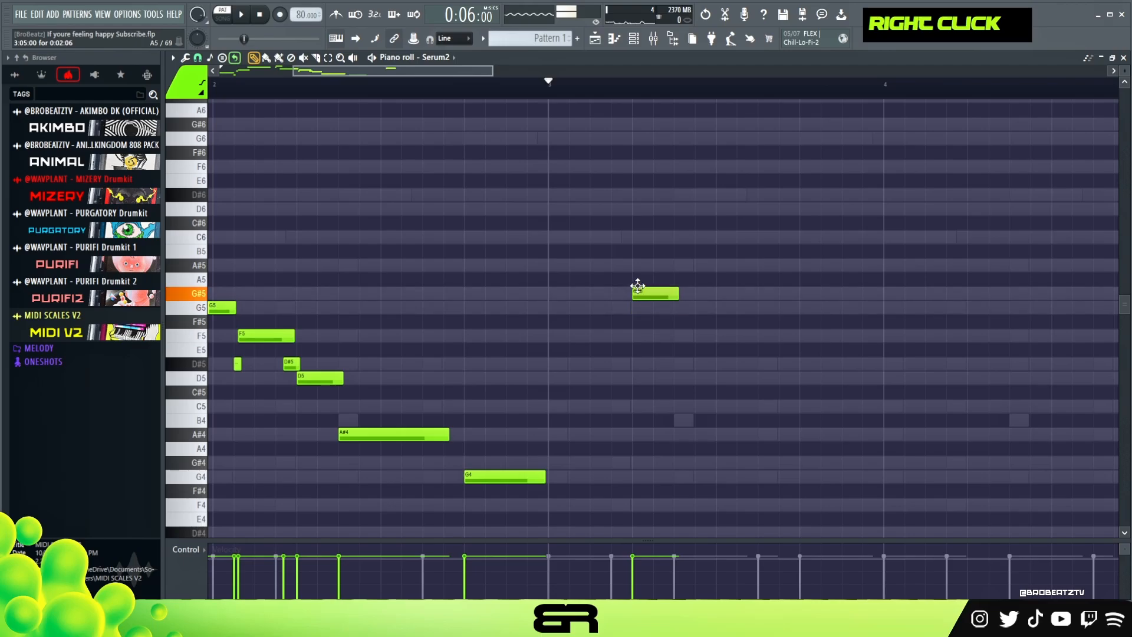
key(space)
key(space)
Shorten the G#5 to a grace note, and follow it with an A#5 about two steps long and two short G#5 notes
mouse_move(682, 297)
alt+mouse_down()
mouse_move(644, 302)
mouse_move(674, 271)
alt+mouse_up()
right_click(678, 294)
alt+click(640, 266)
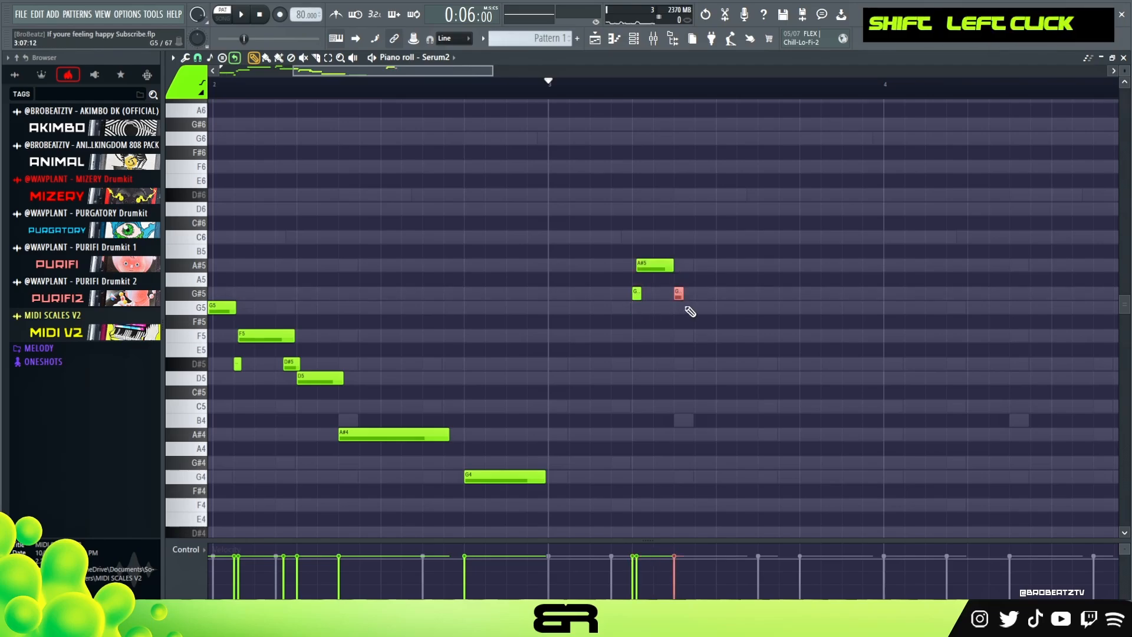
click(699, 293)
key(space)
key(space)
Transpose the four-note figure in bar 3 down to D#5 and F5, auditioning it along the way
ctrl+drag(752, 302, 633, 270)
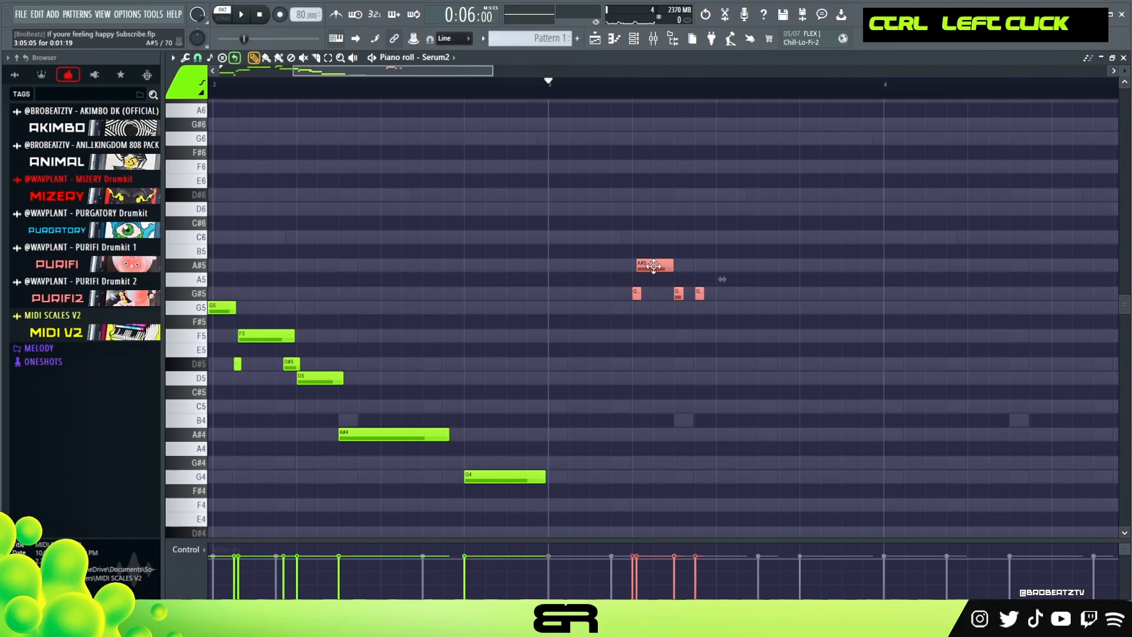
drag(656, 343, 658, 351)
key(space)
key(space)
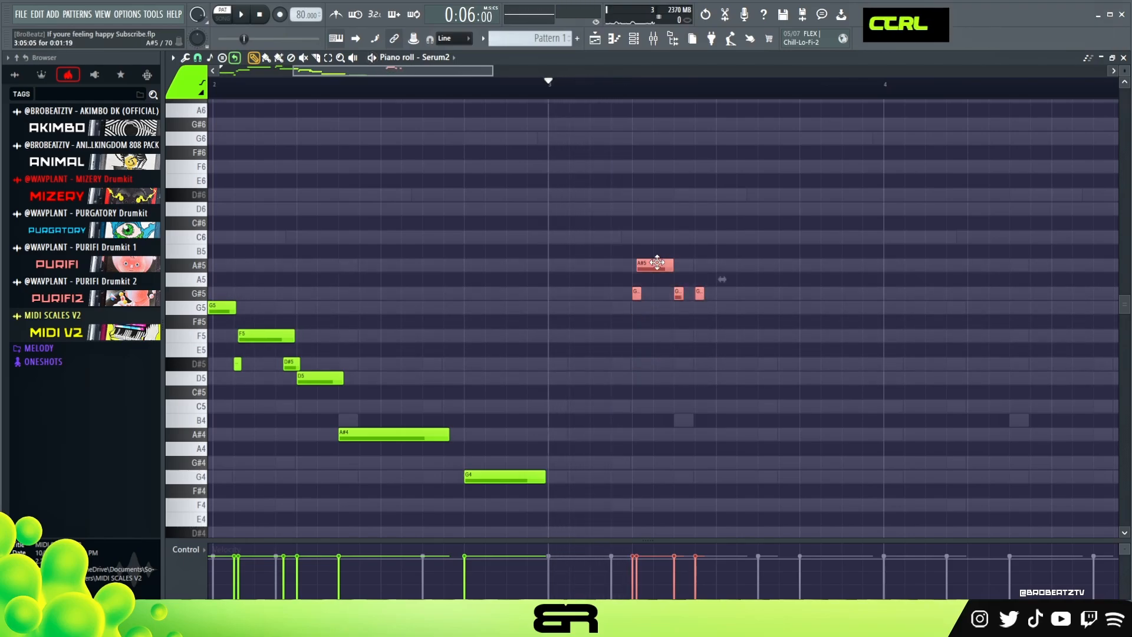
key(space)
key(space)
key(space)
drag(664, 267, 660, 210)
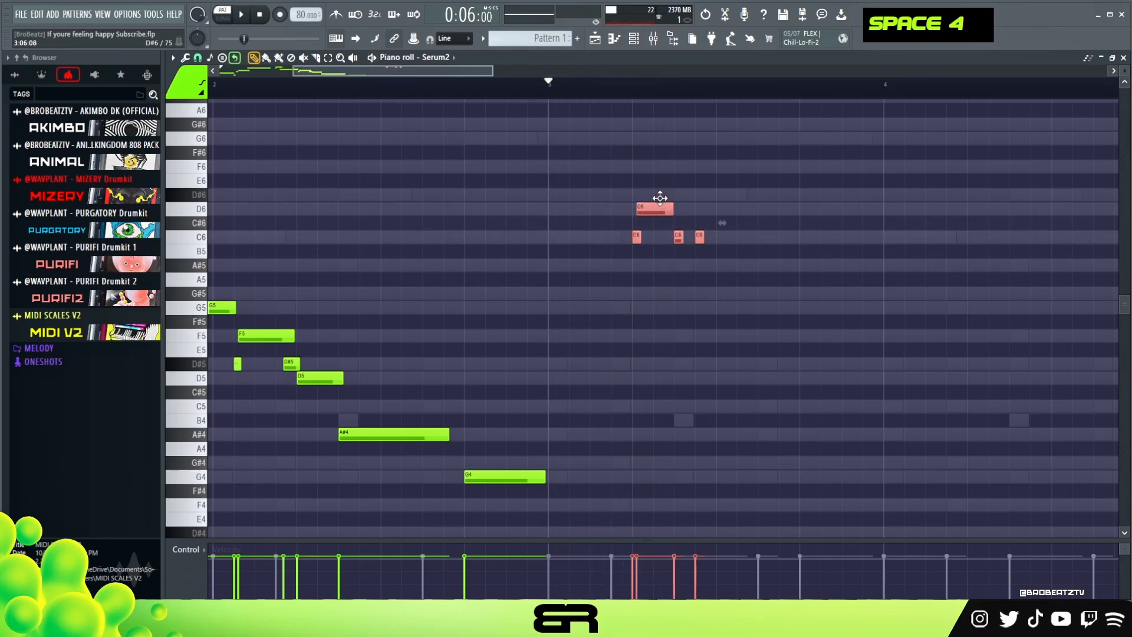
drag(658, 208, 660, 357)
key(space)
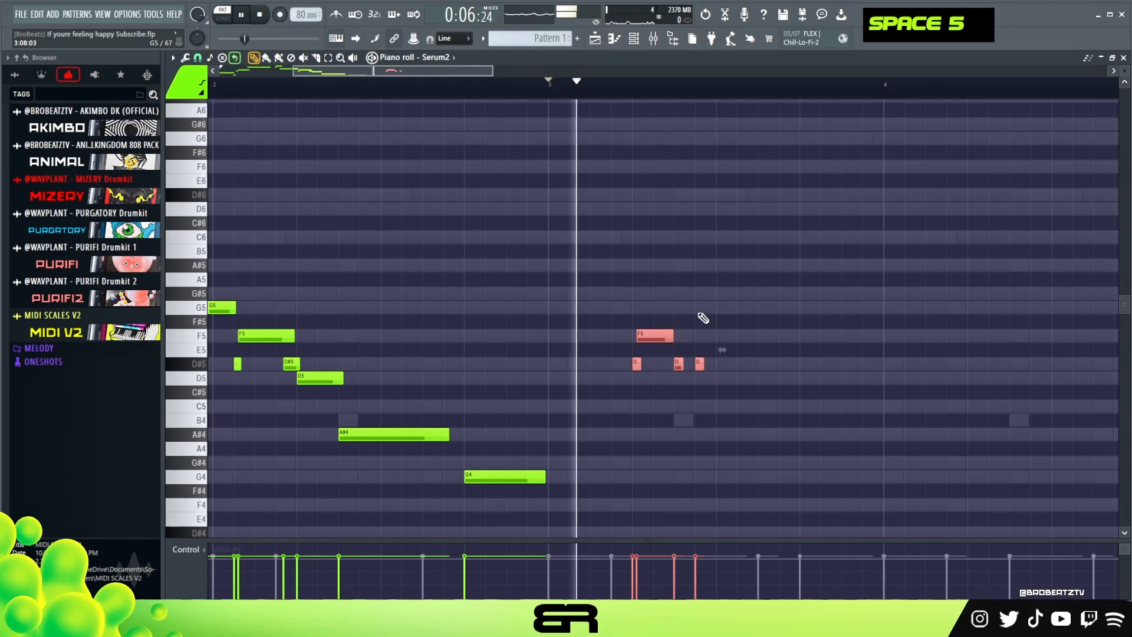
key(space)
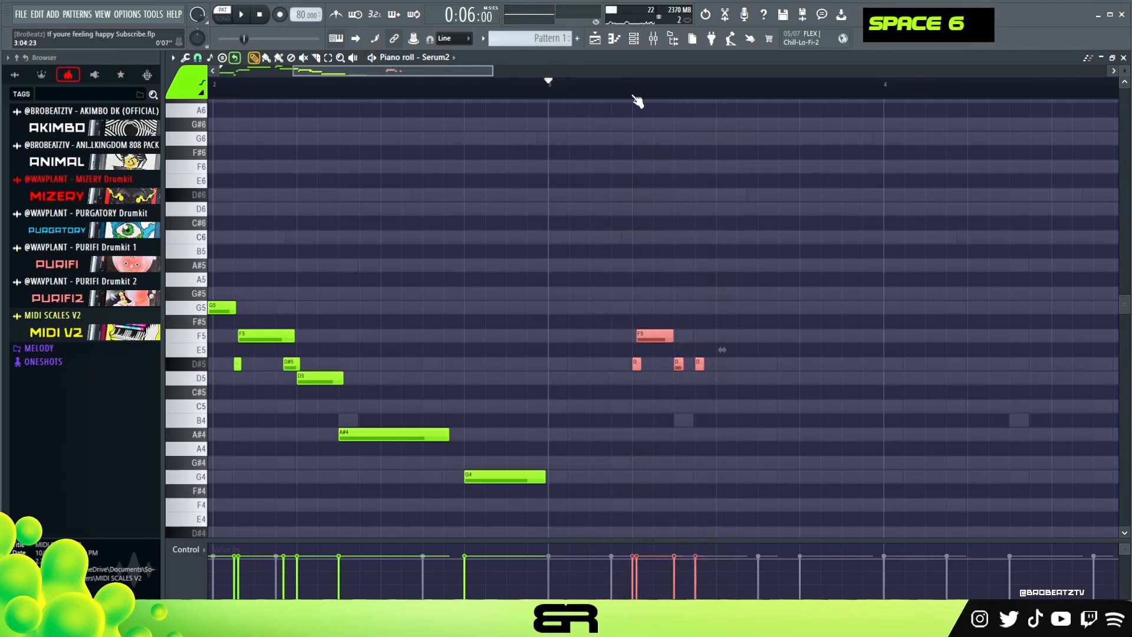
Lengthen the last D#5 in bar 3 to one full step and play the phrase from bar 3
scroll(488, 83, up, 3)
click(590, 255)
key(space)
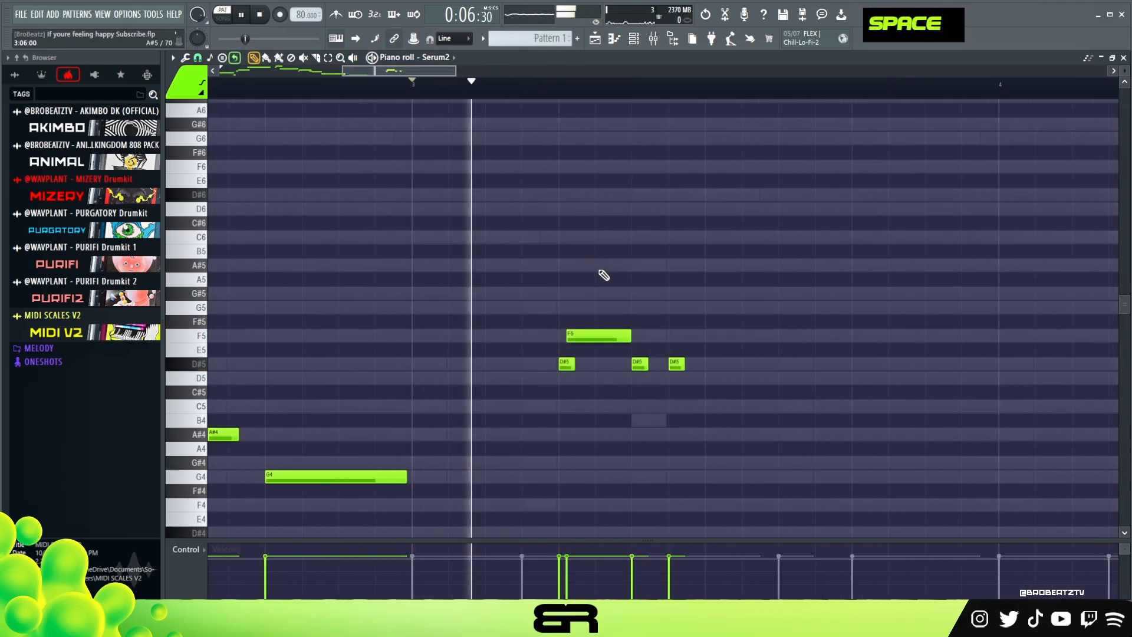
key(space)
key(space)
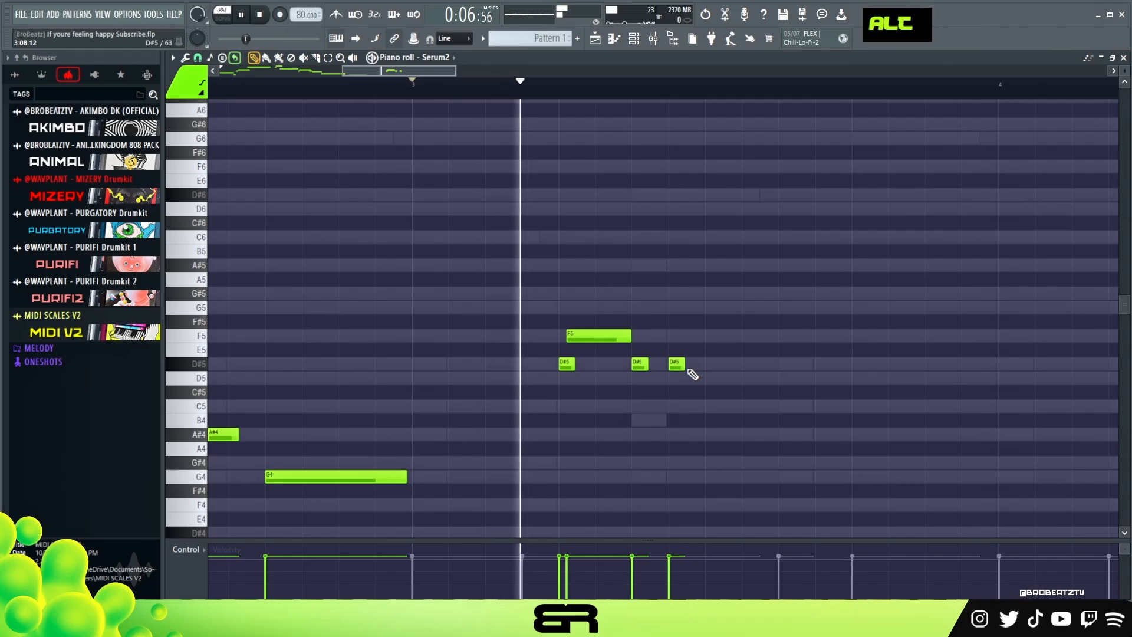
drag(672, 367, 705, 368)
key(space)
key(space)
key(space)
Copy the grace-note pair to beat 3 of bar 3 as C5 and D5, and add a short C5 after it
ctrl+drag(558, 370, 733, 383)
right_click(755, 405)
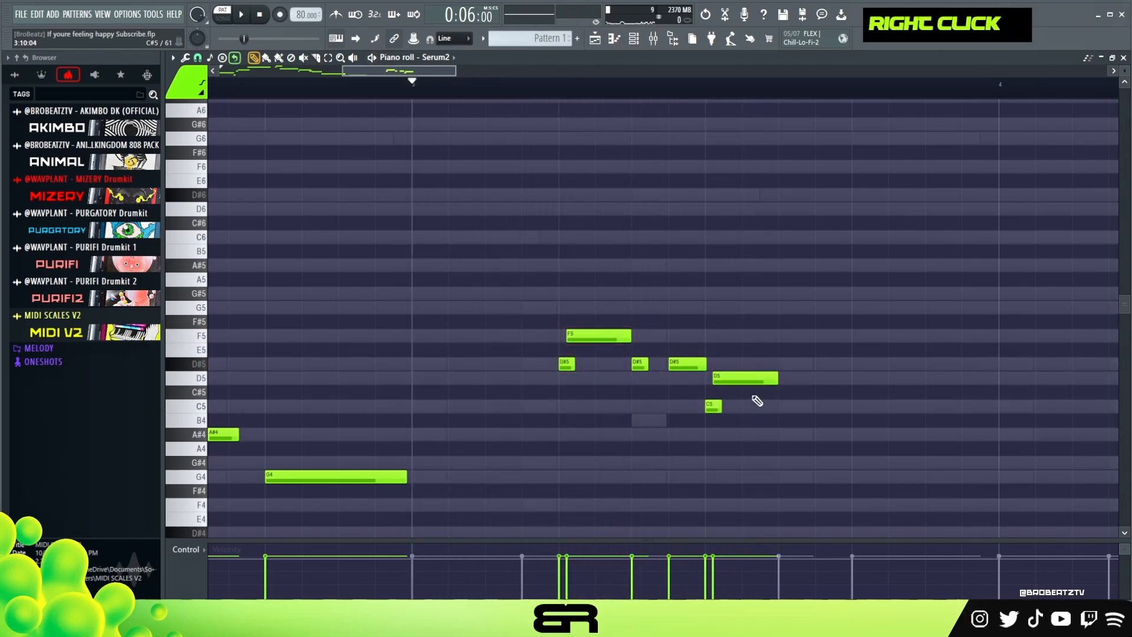
key(space)
alt+drag(801, 406, 797, 410)
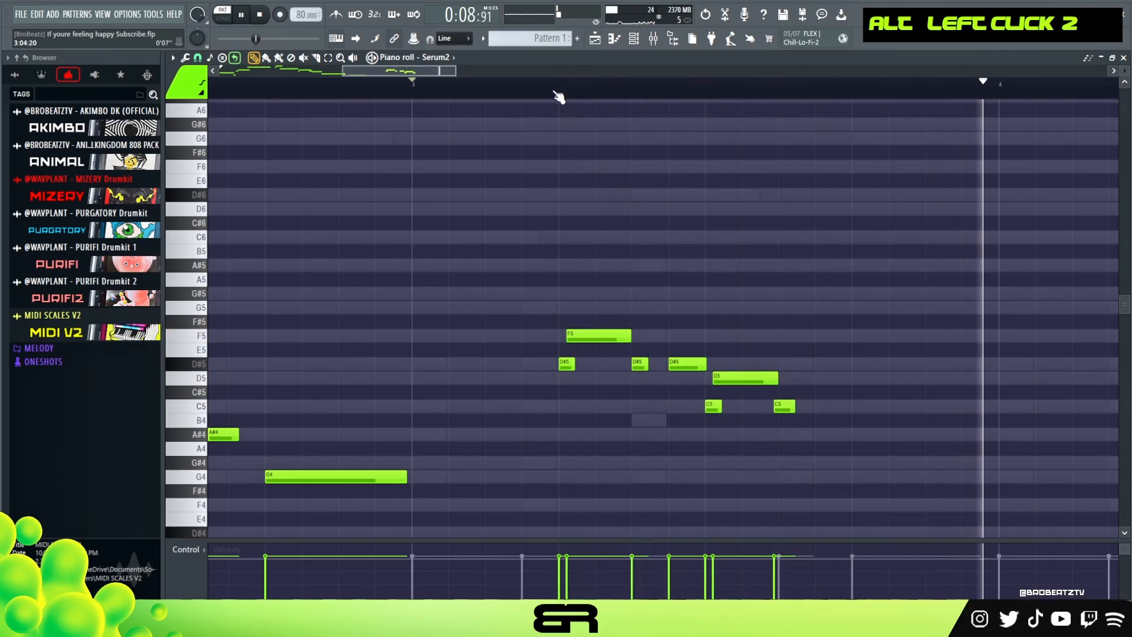
Duplicate the bar 3 figure into bar 4 at the same pitches, auditioning the copy along the way
scroll(557, 100, down, 4)
key(space)
ctrl+drag(710, 302, 580, 420)
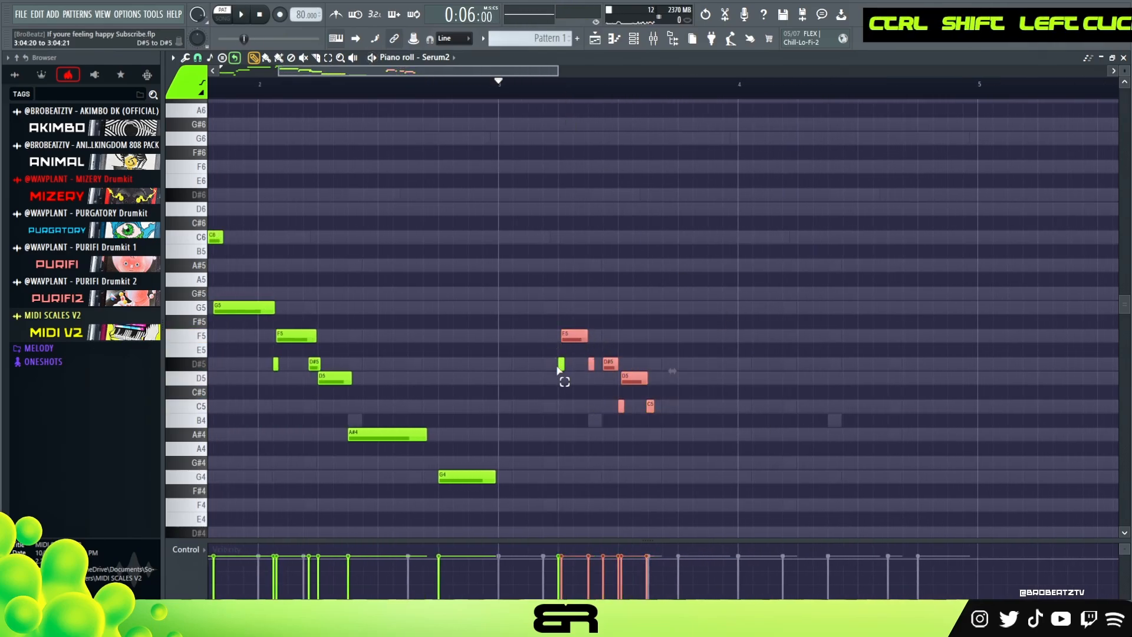
shift+drag(581, 341, 822, 317)
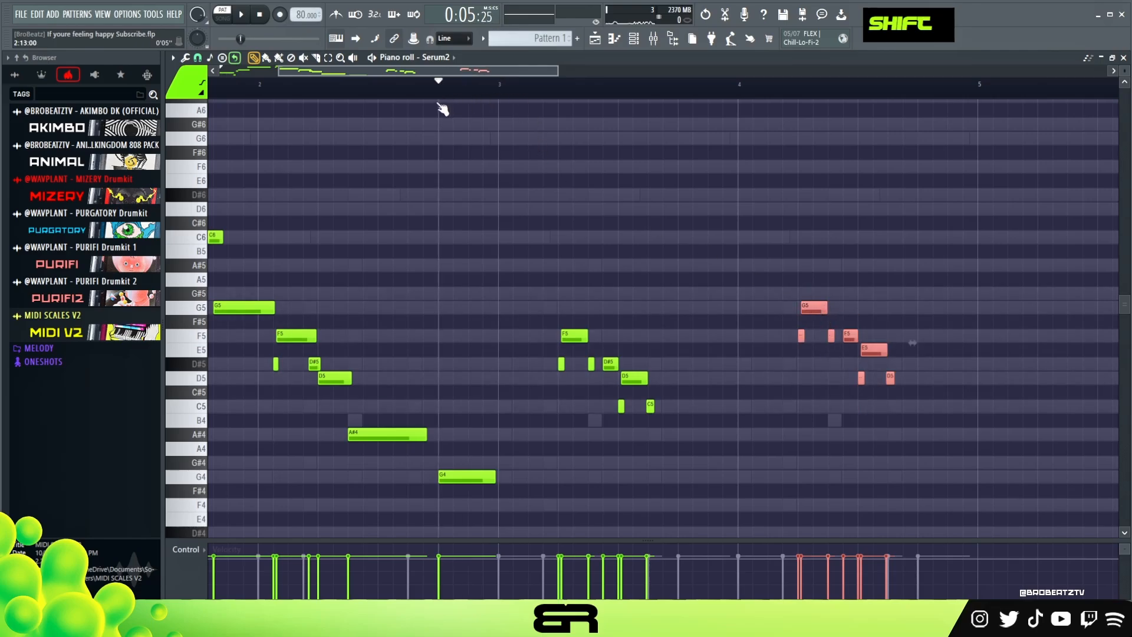
key(space)
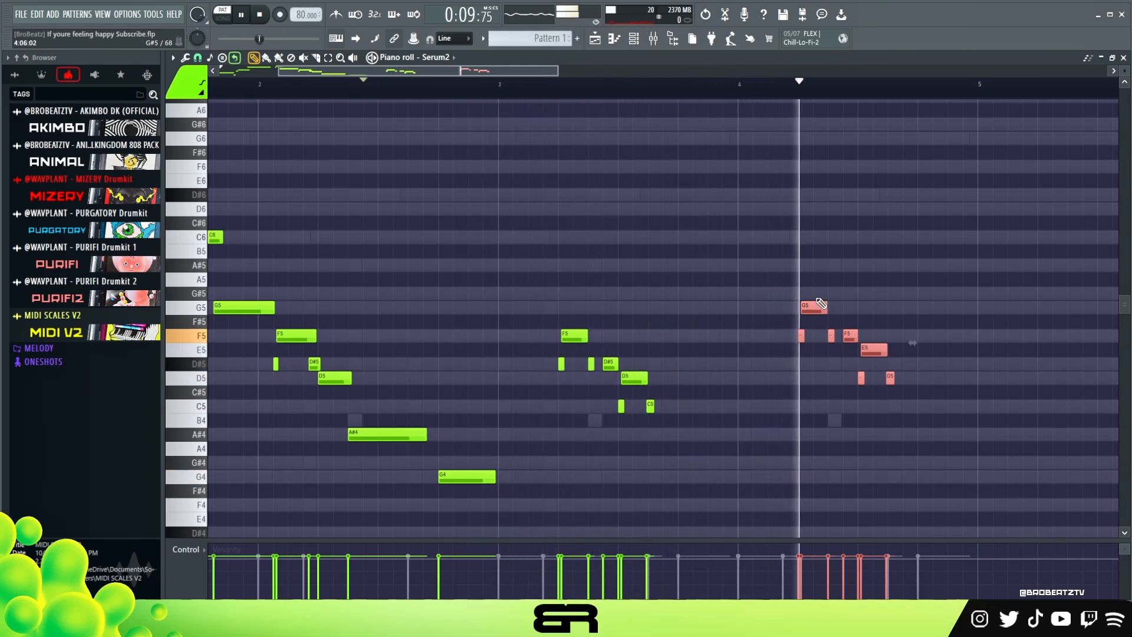
key(space)
drag(815, 301, 823, 351)
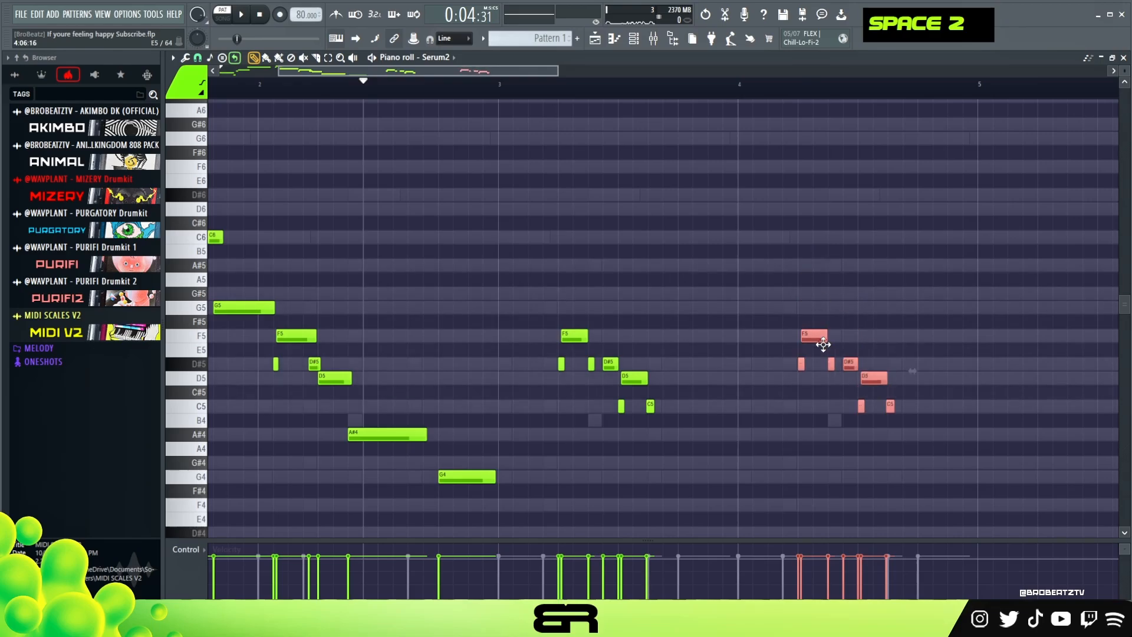
Deselect the copied notes and play the melody from the start of bar 3
right_click(875, 316)
click(499, 85)
key(space)
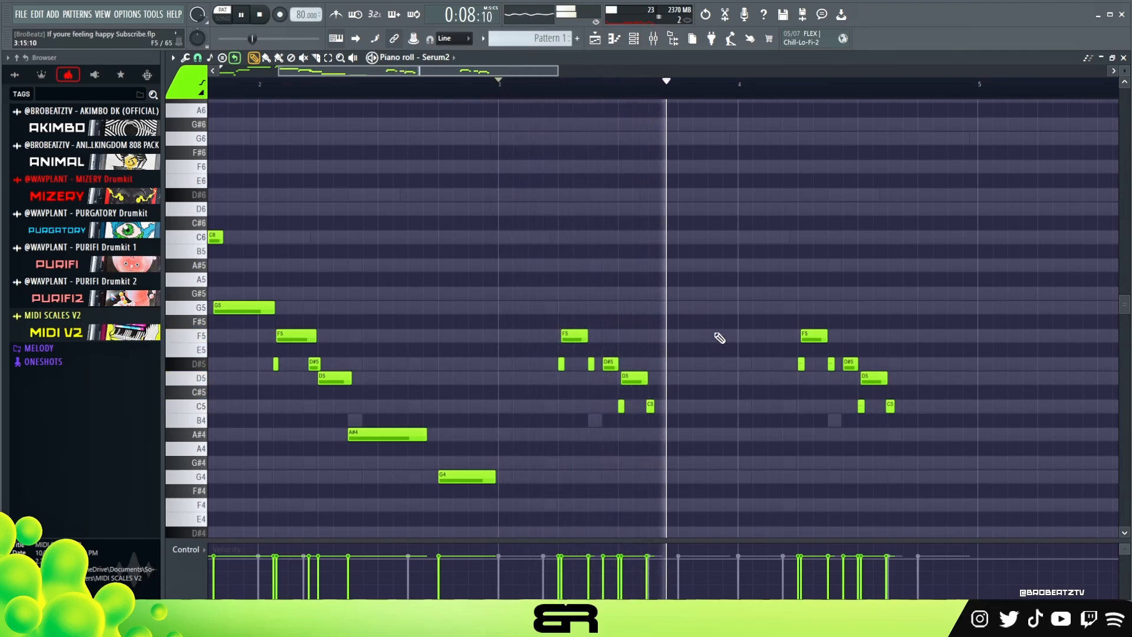
click(202, 310)
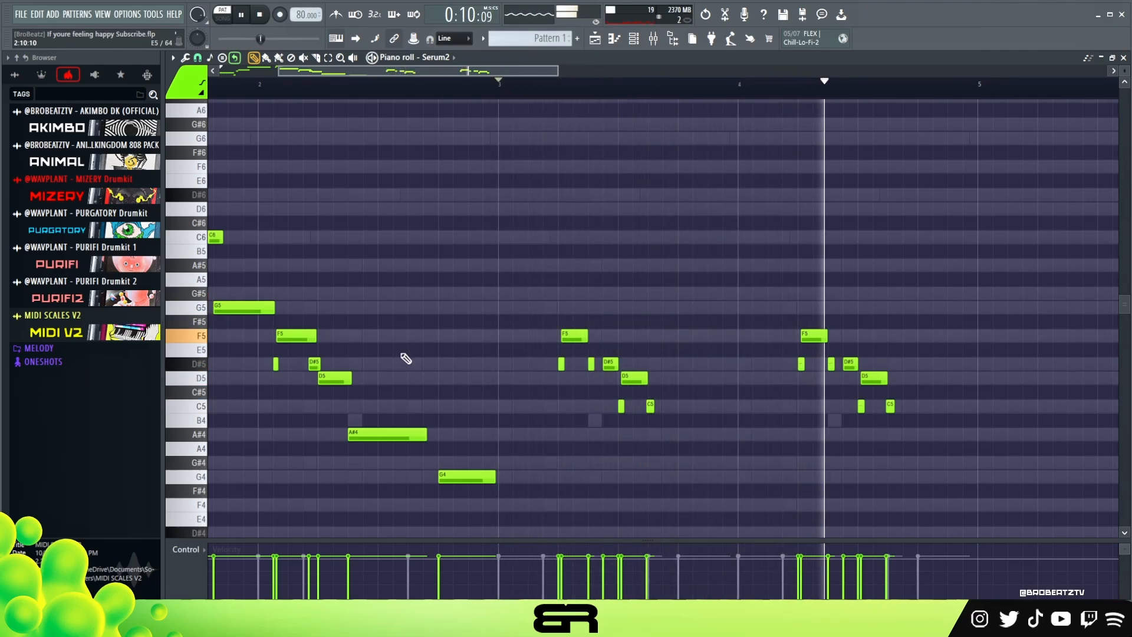
key(space)
Transpose the last three notes in bar 4 up five semitones to F5, G5 and F5
ctrl+drag(904, 384, 875, 421)
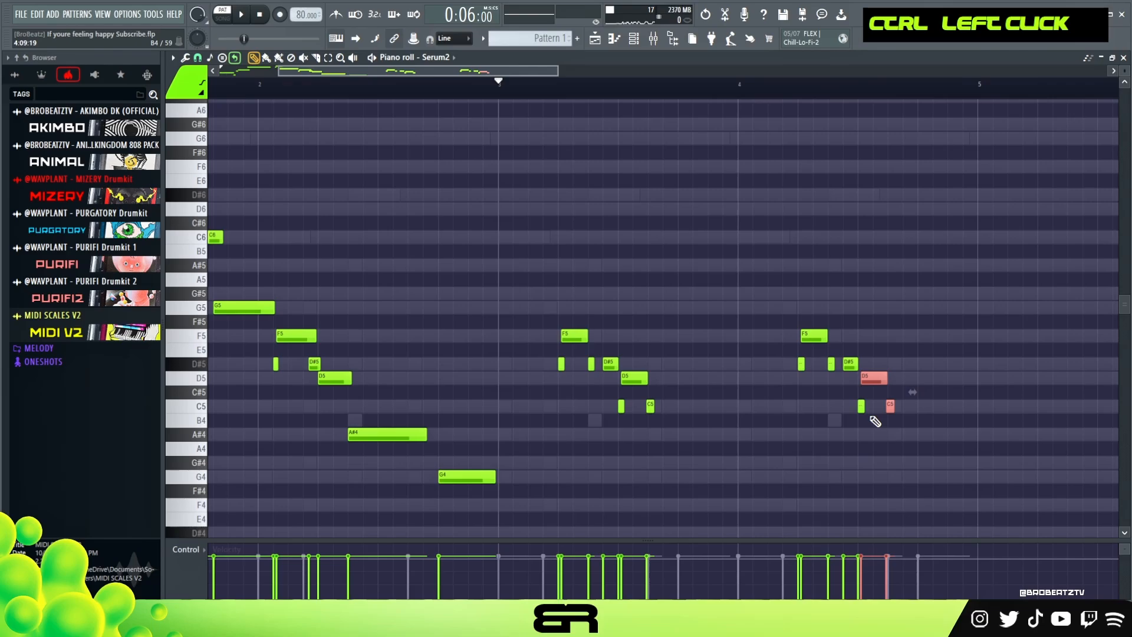
key(shift+Up)
key(shift+Up)
key(shift+Up)
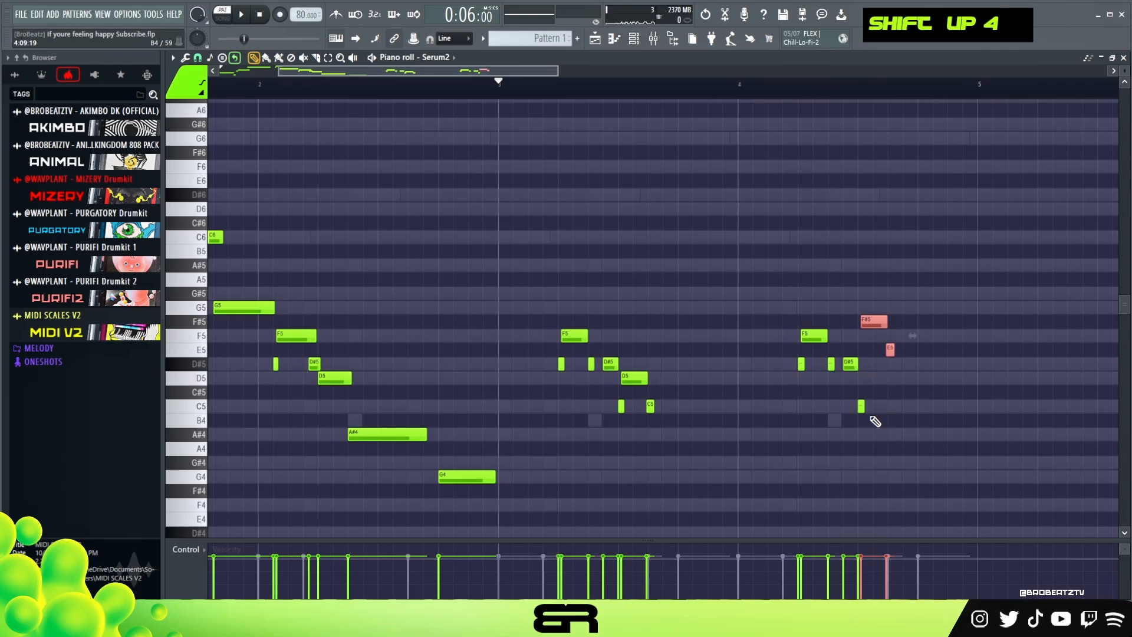
ctrl+click(860, 405)
key(shift+Right)
key(shift+Left)
key(shift+Up)
key(shift+Left)
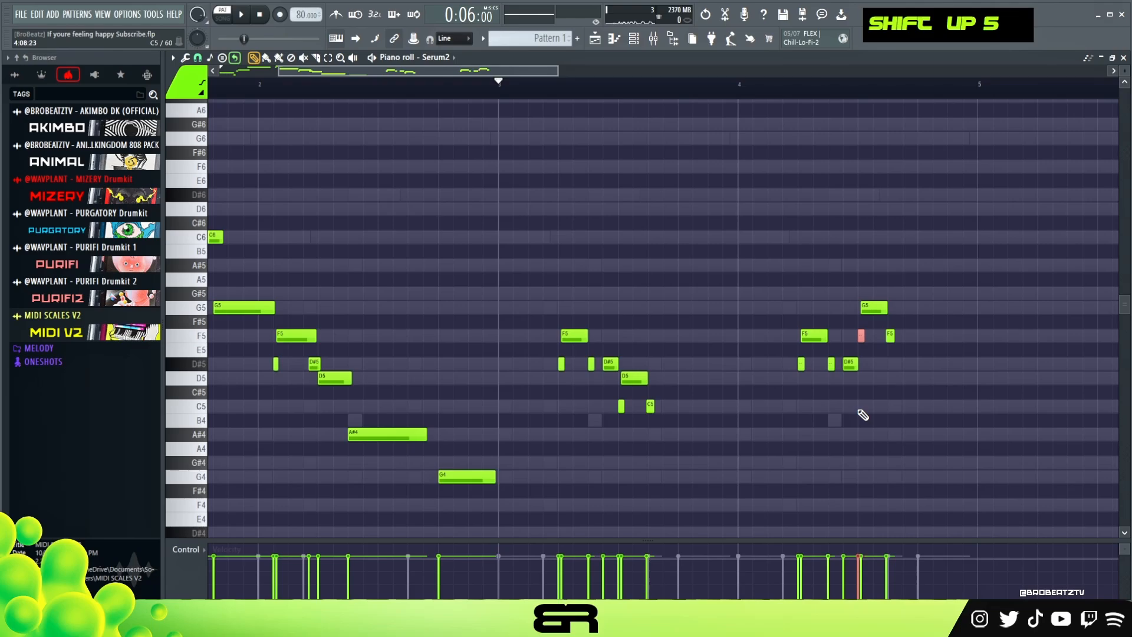
Change the last F5 in bar 4 to a D#5 grace note and follow it with a long D5 reaching the bar's end
scroll(911, 92, up, 3)
alt+click(819, 341)
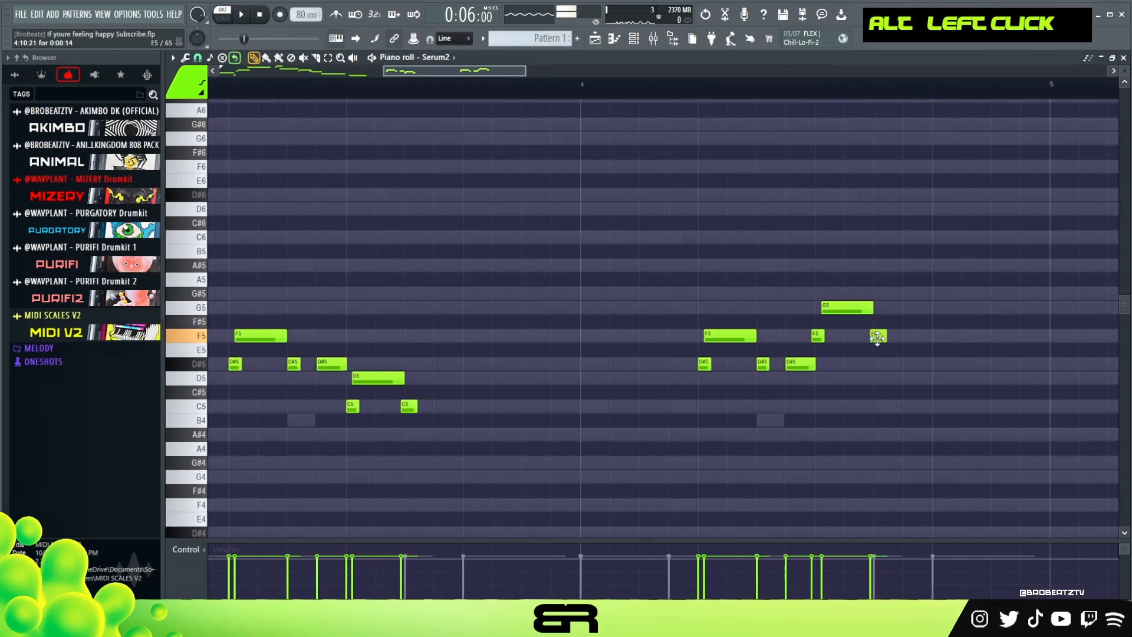
drag(877, 337, 878, 366)
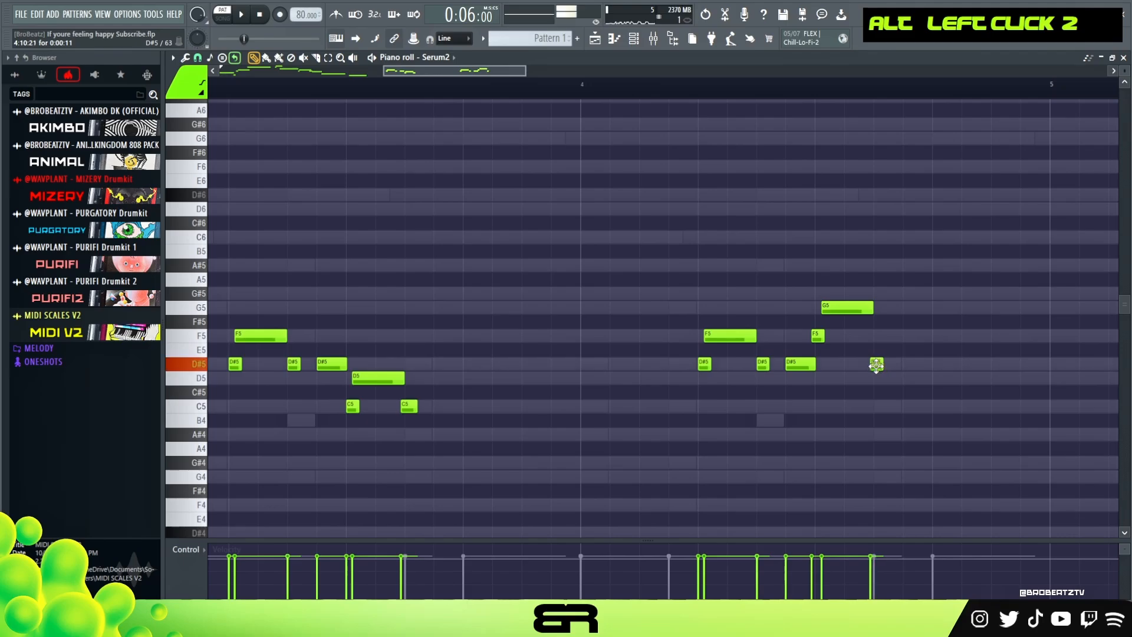
drag(887, 378, 1054, 378)
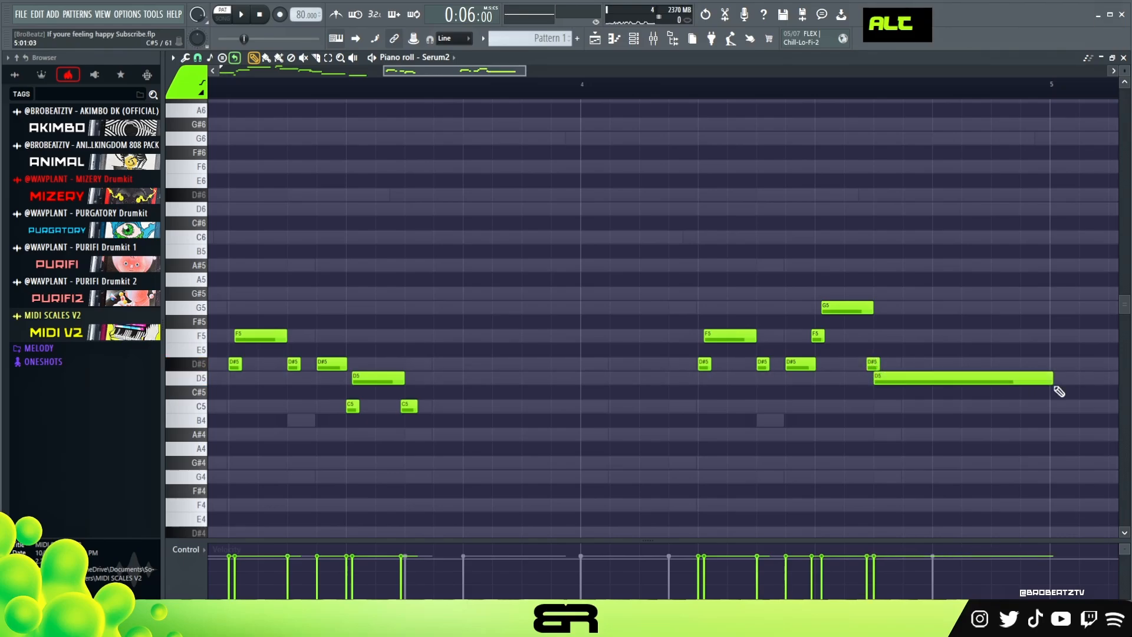
Tighten the timing between the F5 grace note and the G5 in bar 4, auditioning bar 4 before and after
key(space)
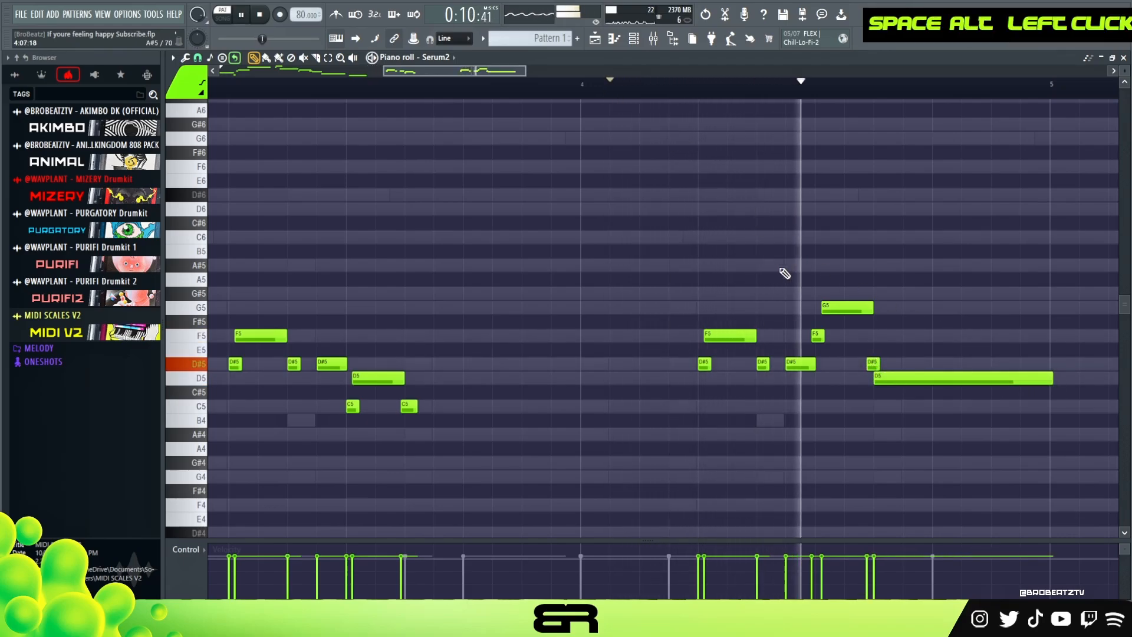
key(space)
key(space)
drag(847, 307, 819, 335)
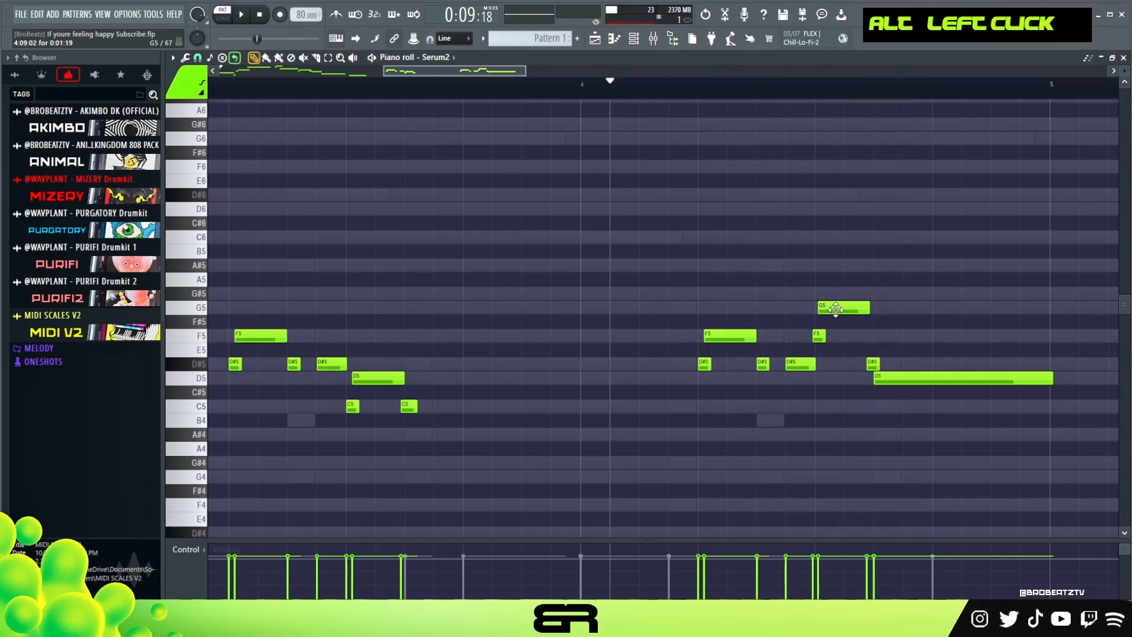
key(space)
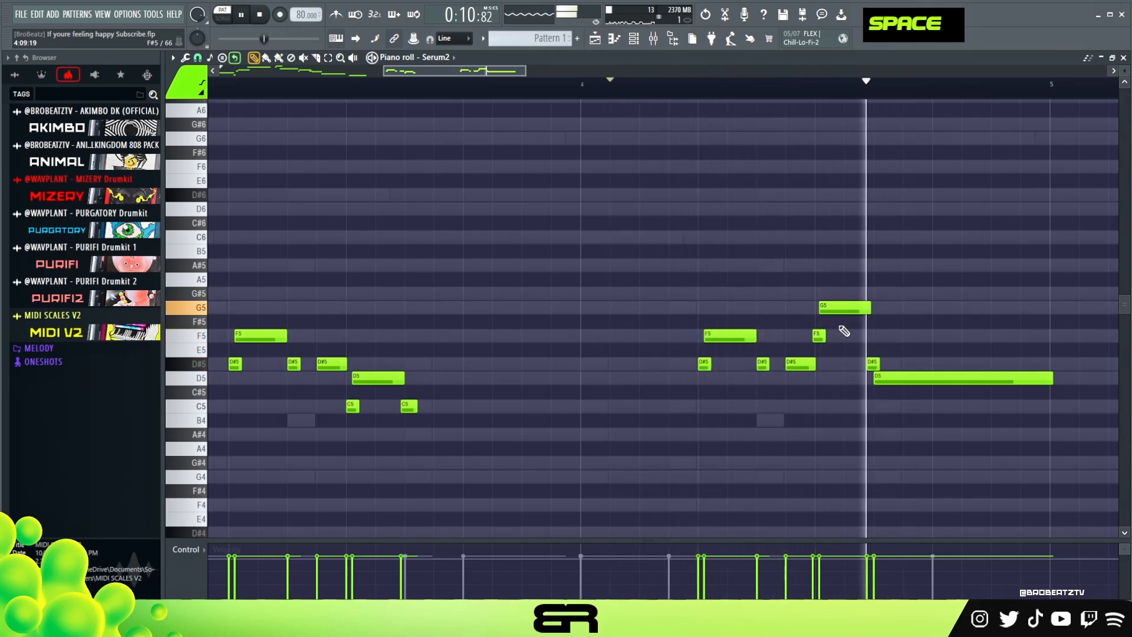
key(space)
key(space)
scroll(538, 109, down, 3)
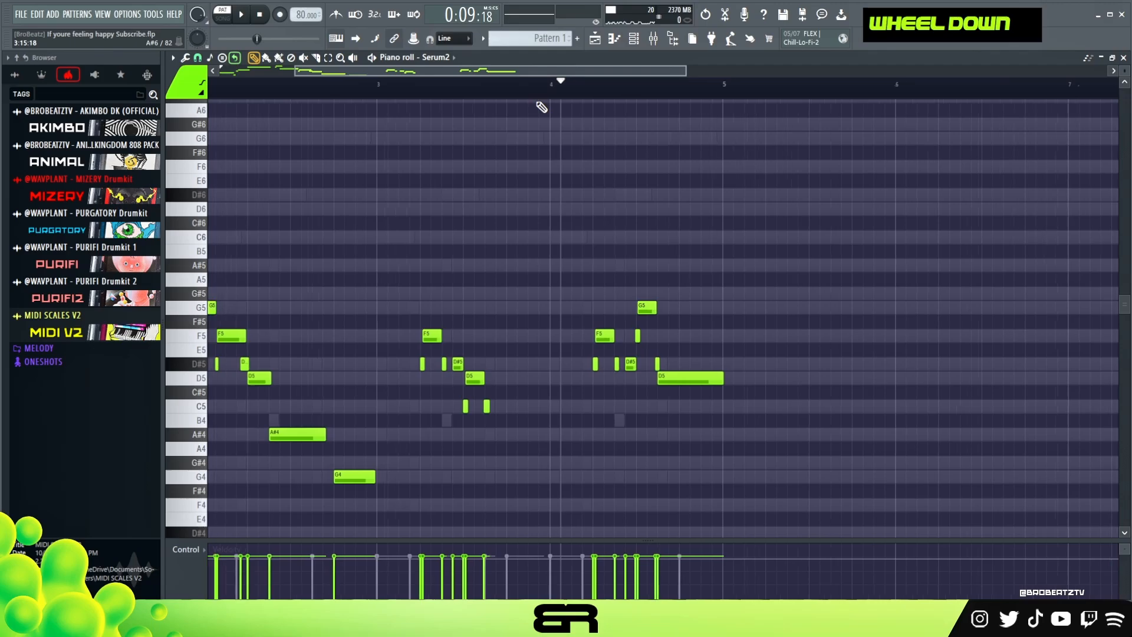
Return the playhead to the start of the pattern and trim the final D5 to the end of bar 4
double_click(538, 87)
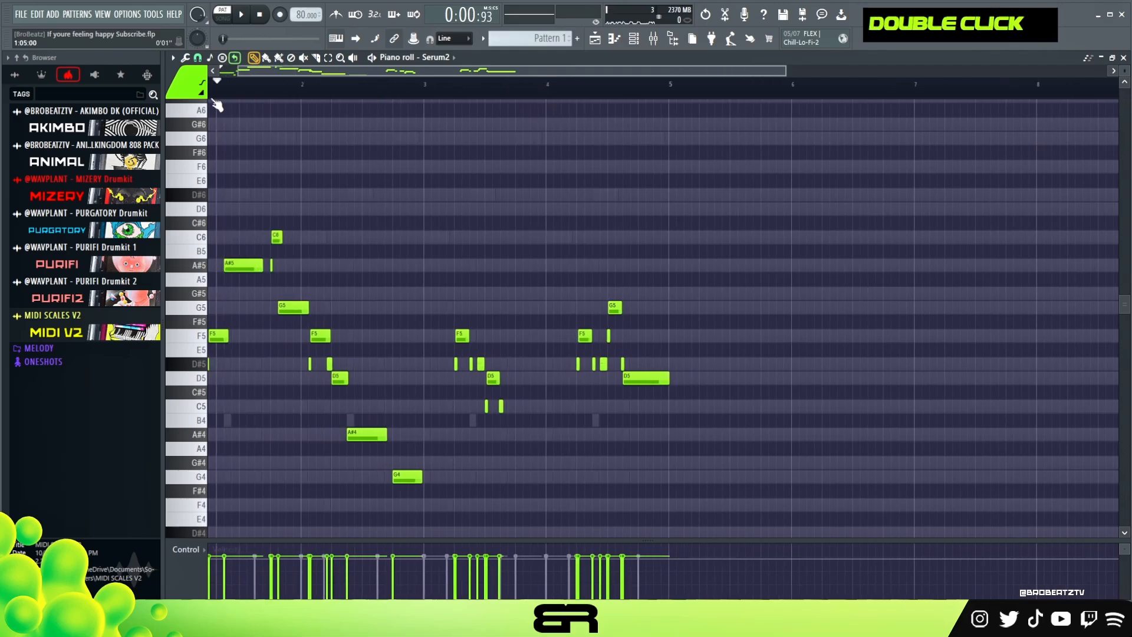
drag(214, 99, 185, 97)
drag(710, 72, 765, 74)
key(alt)
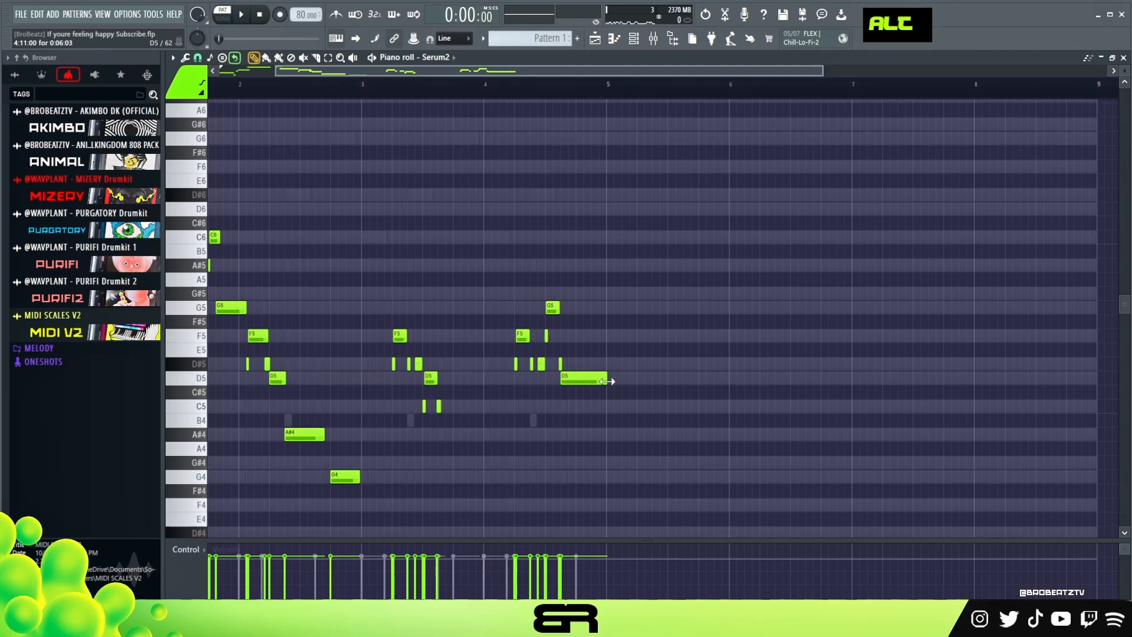
drag(606, 382, 598, 384)
drag(631, 72, 453, 75)
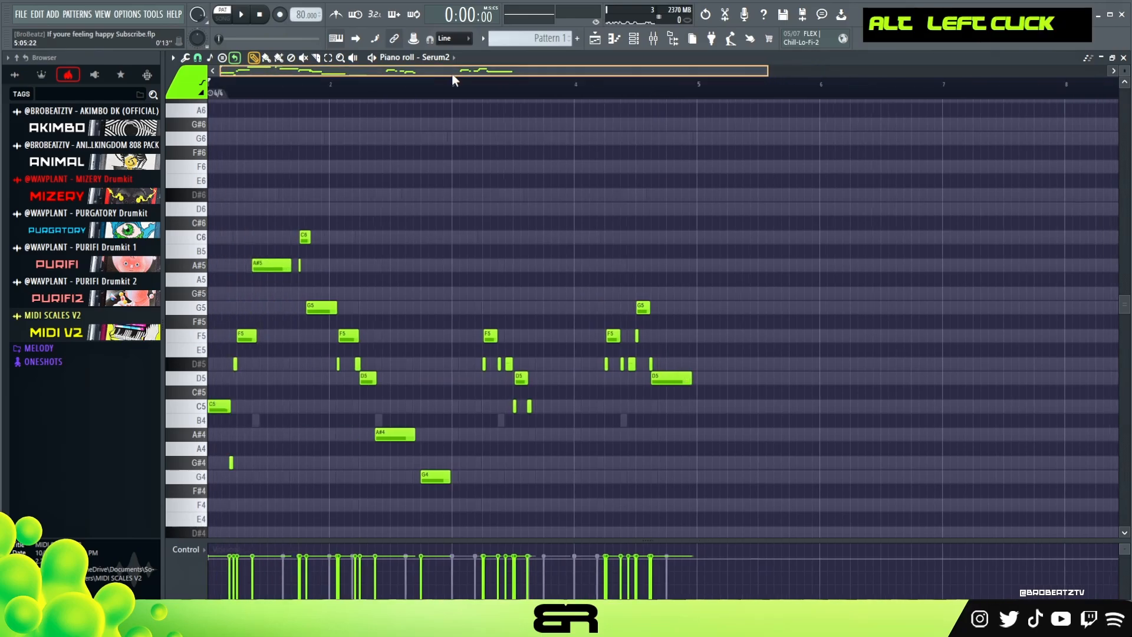
Enable loop mode in the channel rack and set bar loop points for Serum2 and Serum2 #2 after bar 4
click(635, 39)
scroll(1002, 171, down, 1)
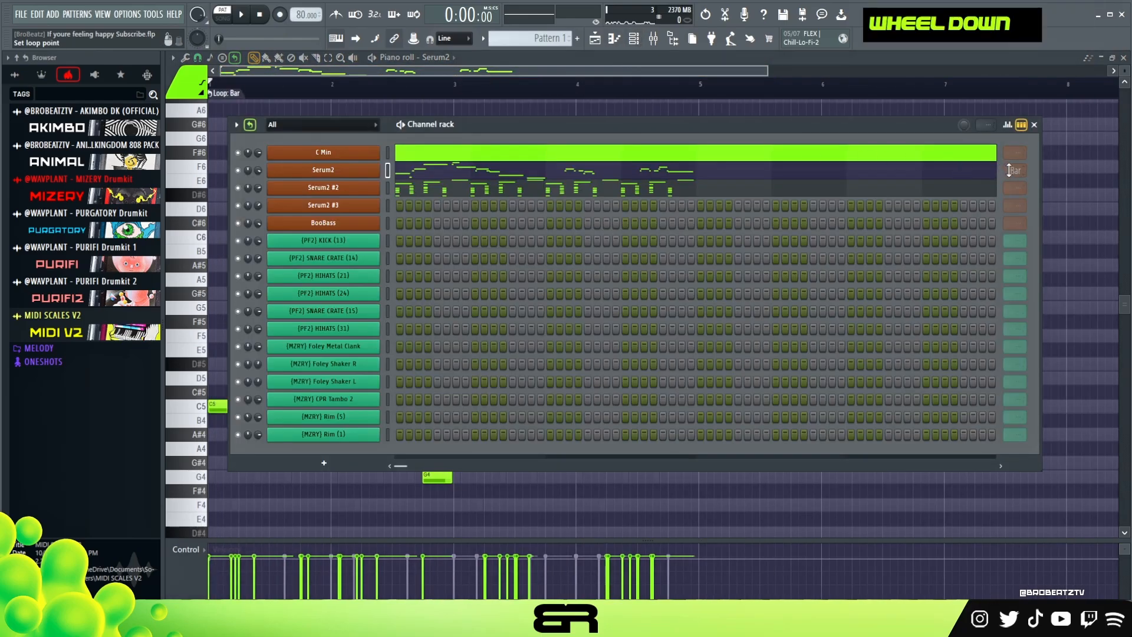
double_click(251, 125)
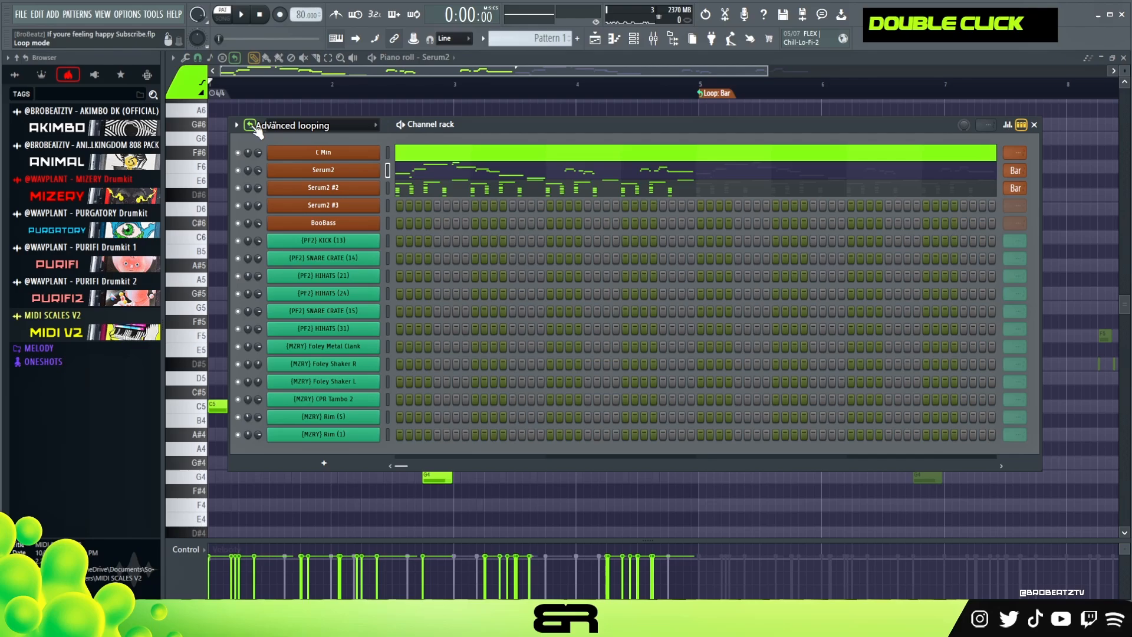
mouse_move(695, 131)
mouse_down()
mouse_move(704, 303)
mouse_move(707, 122)
mouse_move(709, 134)
mouse_up()
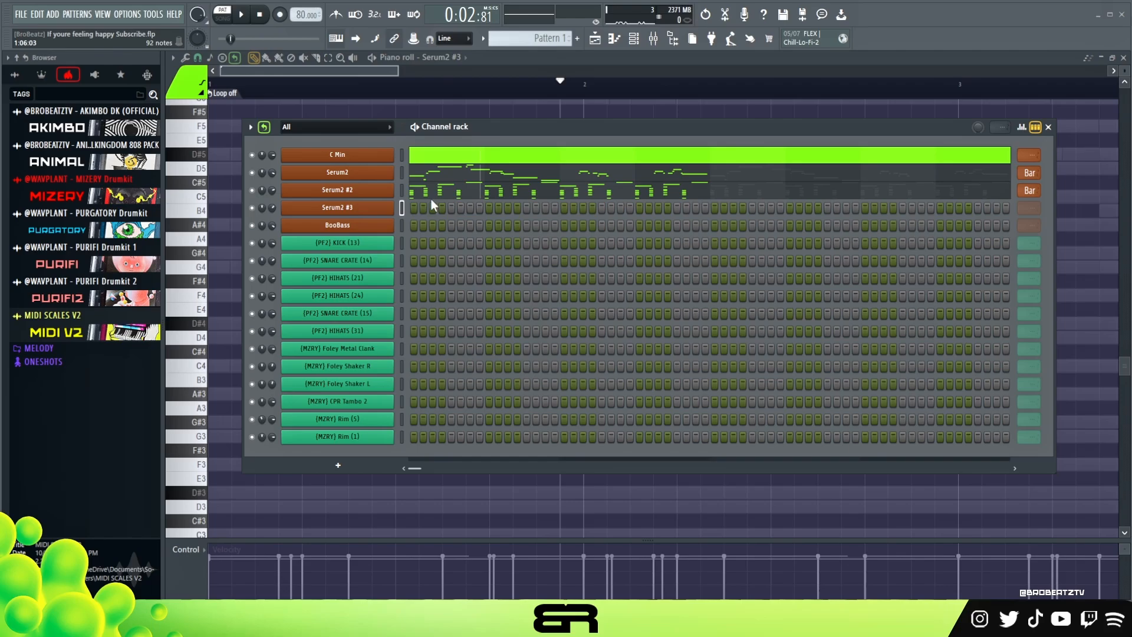
Open Serum2 #3 and play a few notes to audition its KEY - Bubble Txt preset, then close it
click(358, 214)
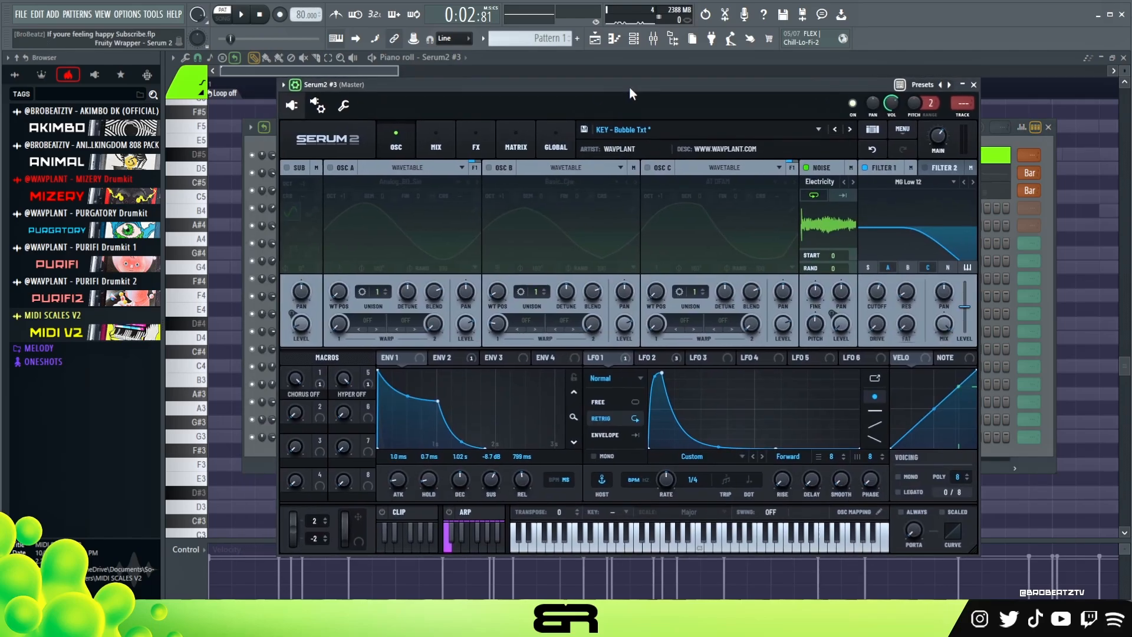
key(a)
key(f)
key(w)
key(a)
key(f)
key(a)
key(f)
key(w)
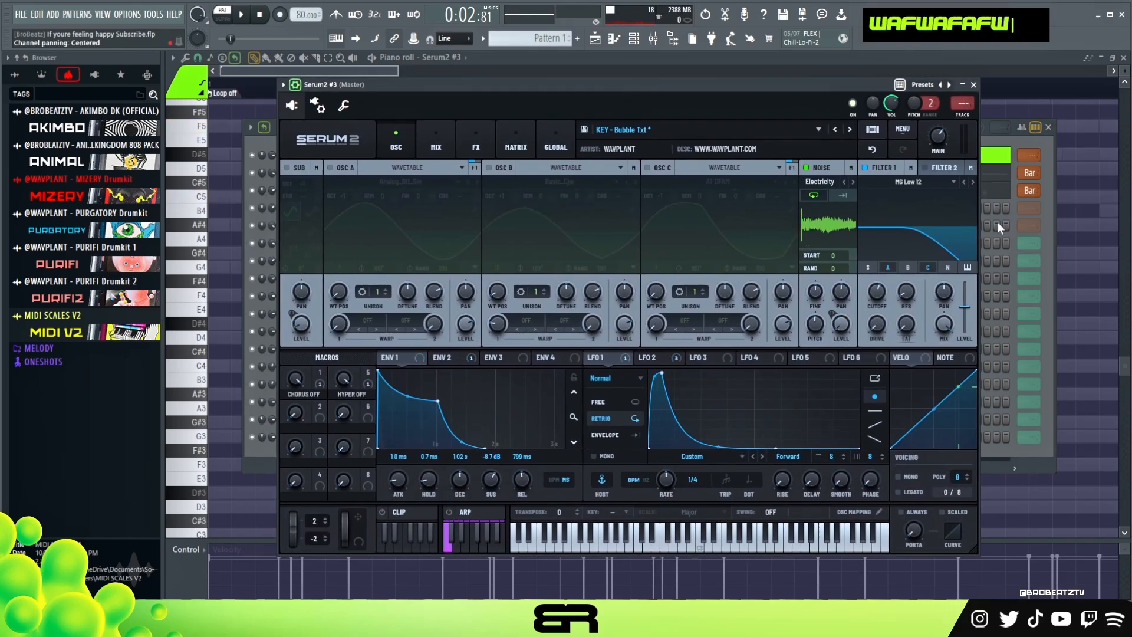
click(963, 85)
Open the piano roll of Serum2 #3 and try out notes live over playback from the start of bar 1
right_click(363, 211)
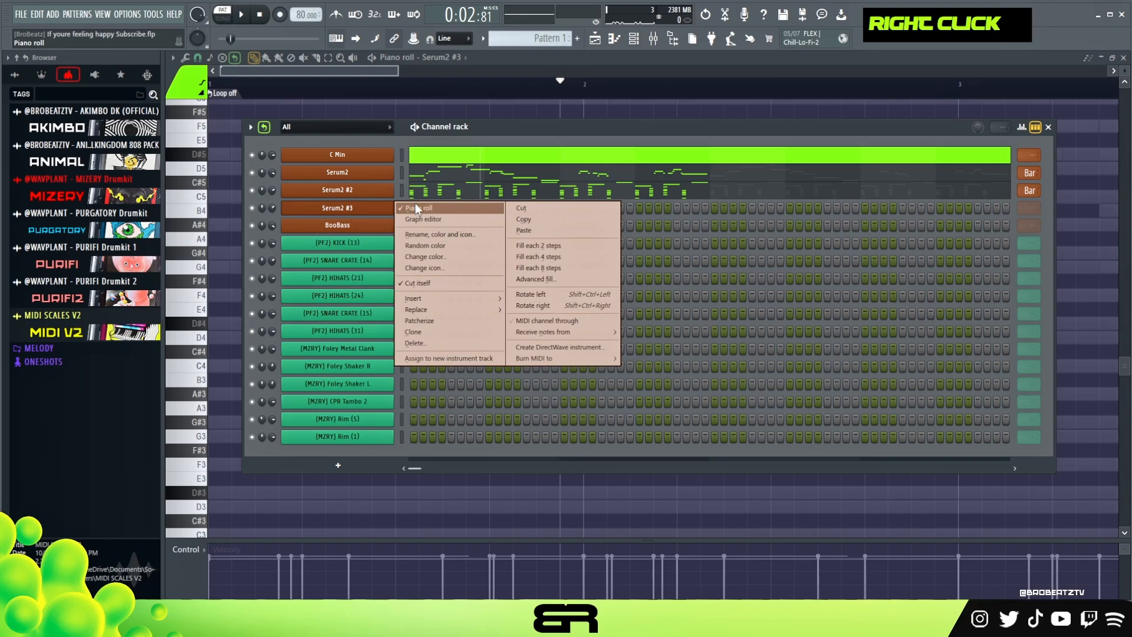
click(416, 206)
right_click(372, 210)
click(437, 208)
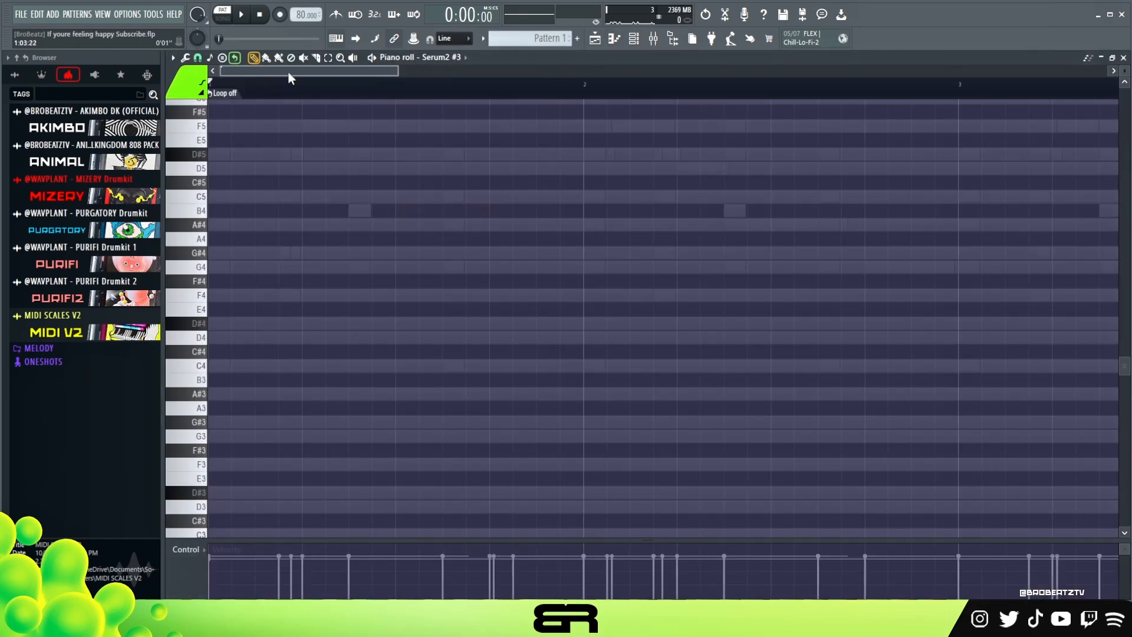
key(space)
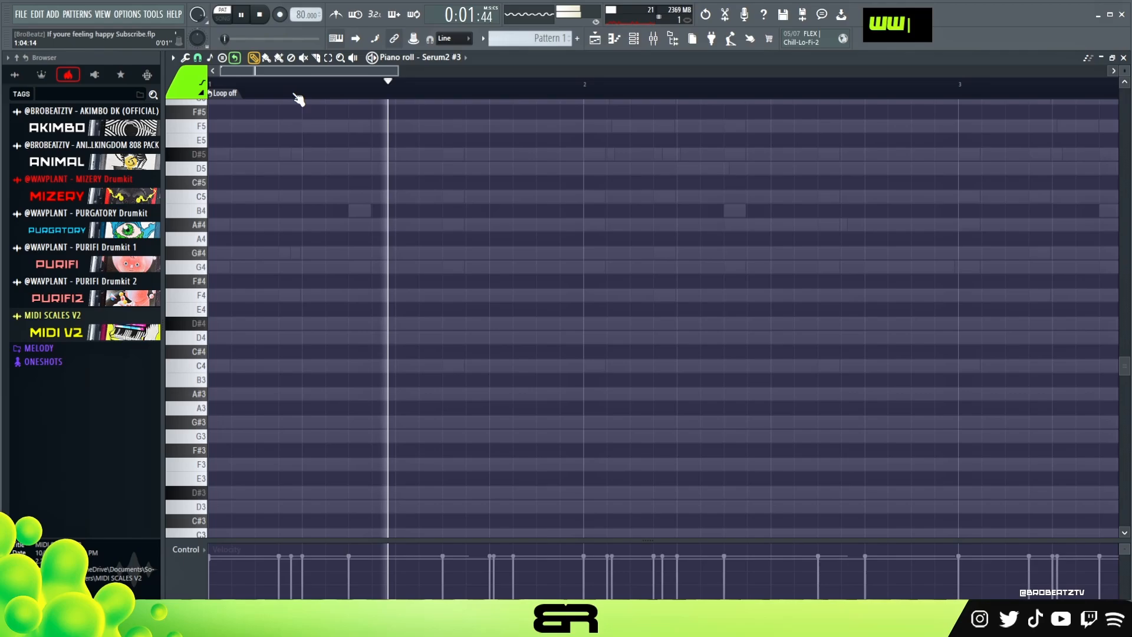
key(space)
key(space)
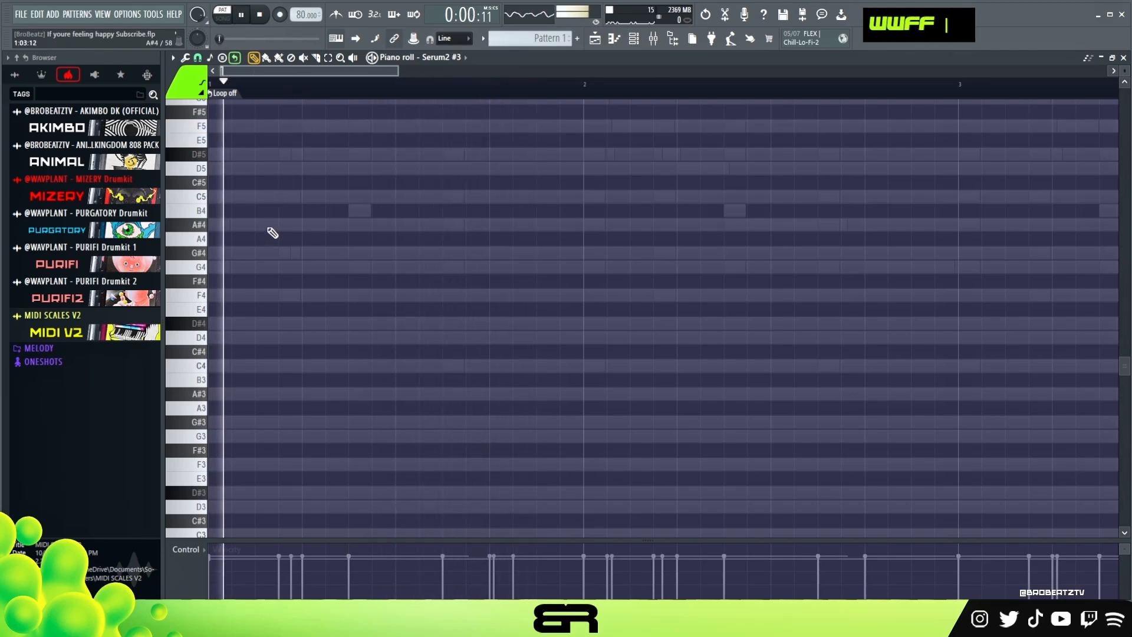
key(space)
Draw a short and a longer A#4 around beat 2 of bar 1, and repeat the pair in beat 4
alt+click(279, 225)
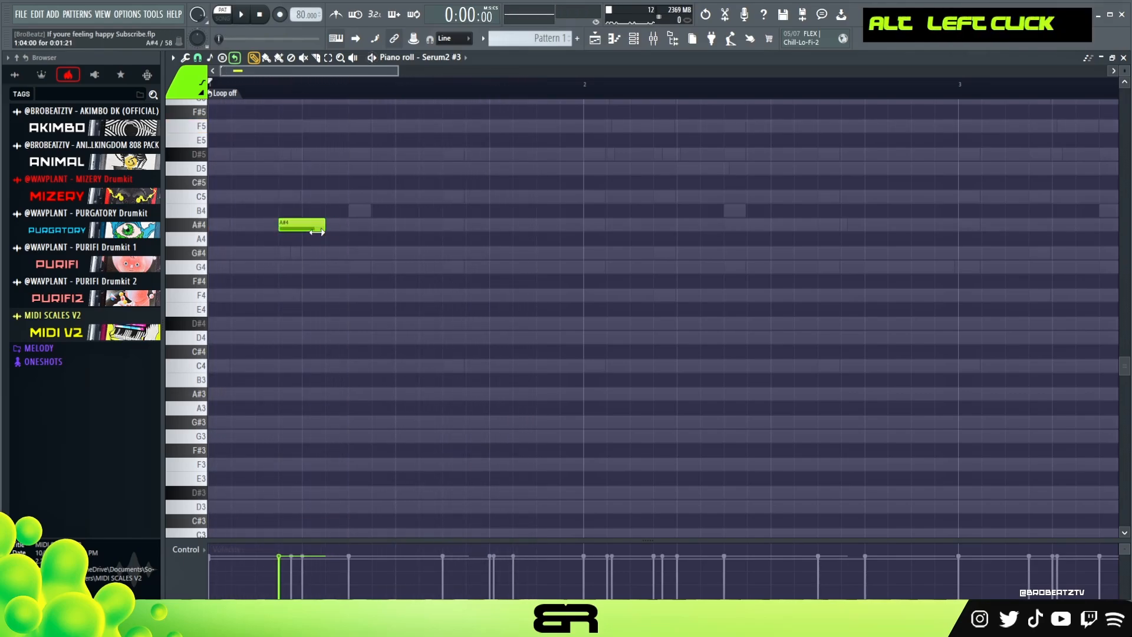
drag(288, 243, 285, 245)
alt+click(303, 225)
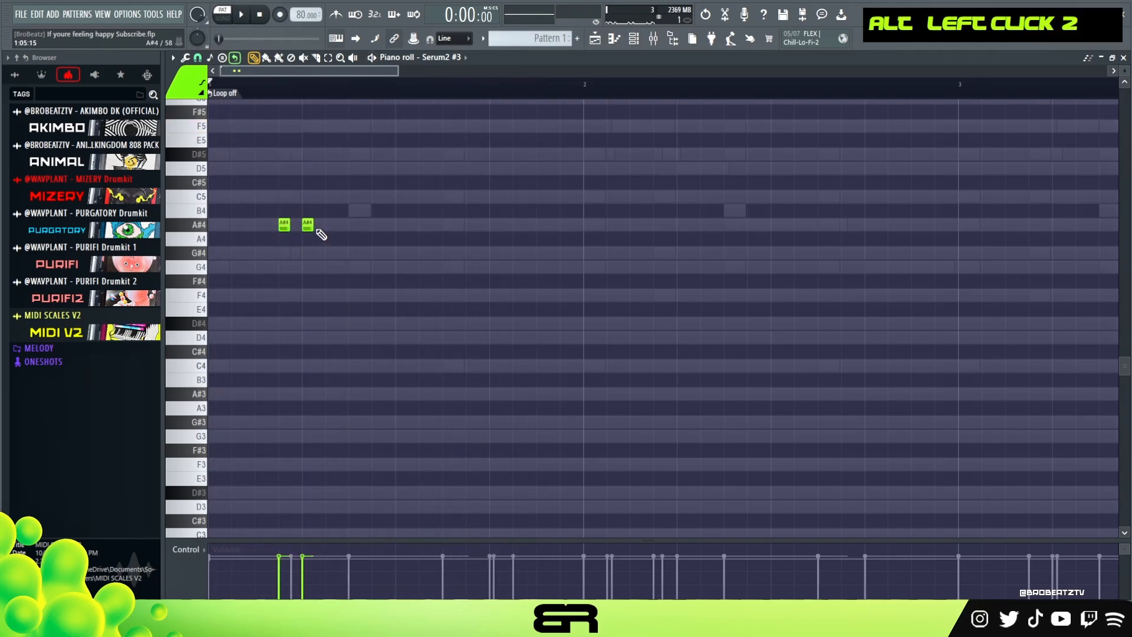
drag(369, 211, 293, 284)
right_click(300, 295)
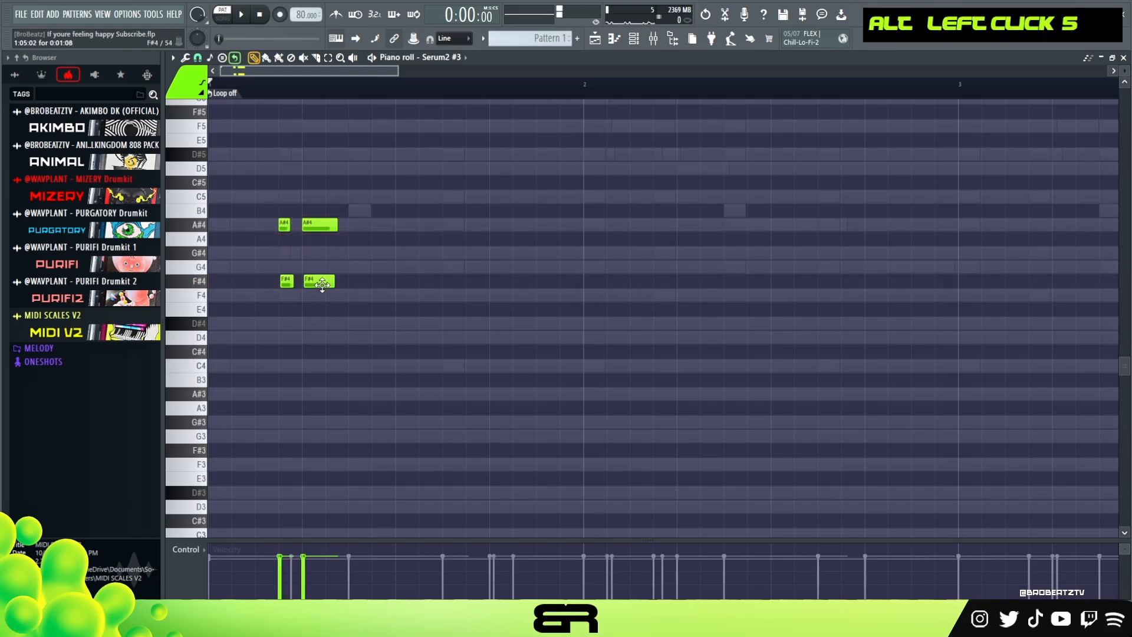
drag(352, 281, 511, 290)
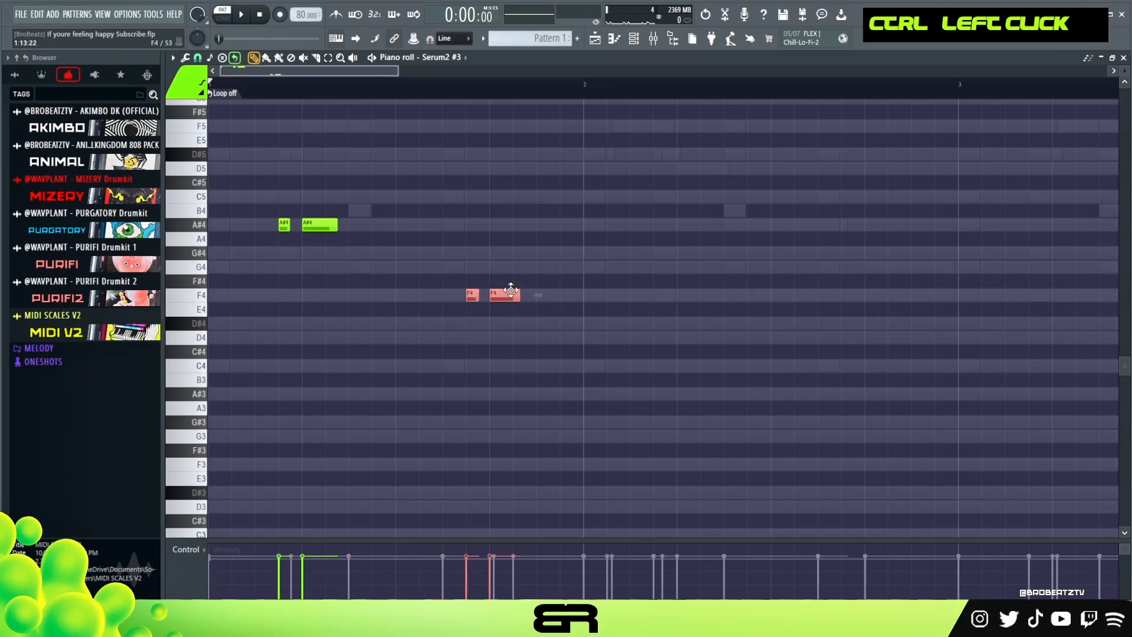
drag(528, 240, 212, 263)
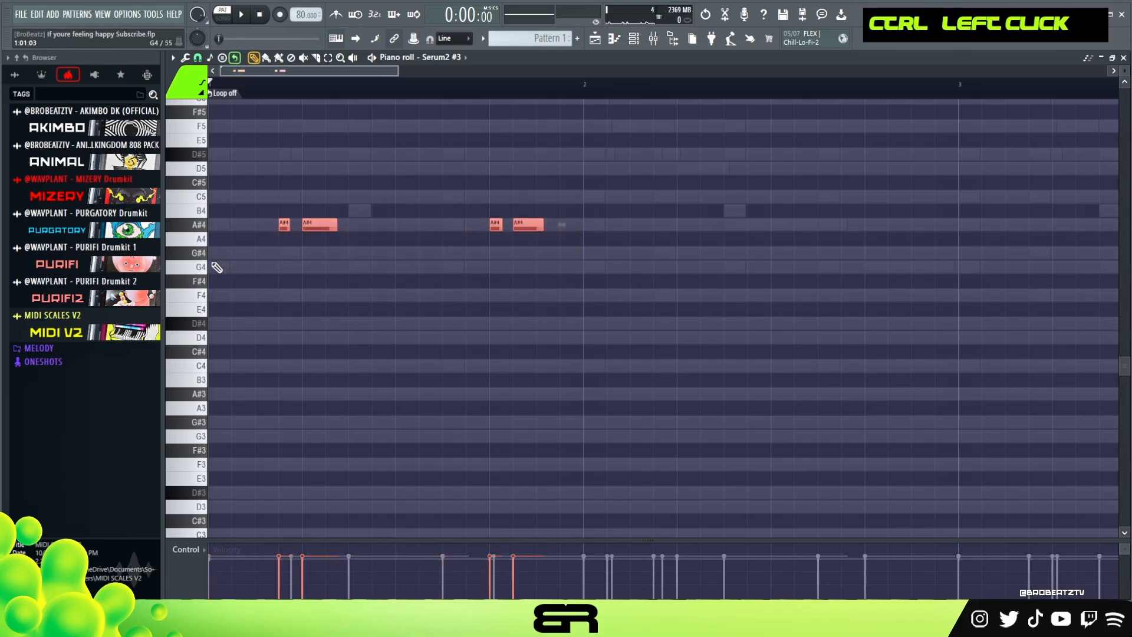
Transpose both note pairs in bar 1 up to C5 and play them with the other parts
key(shift+Down)
key(shift+Down)
key(shift+Down)
key(shift+Up)
key(shift+Up)
key(shift+Up)
key(shift+Up)
key(shift+Up)
key(space)
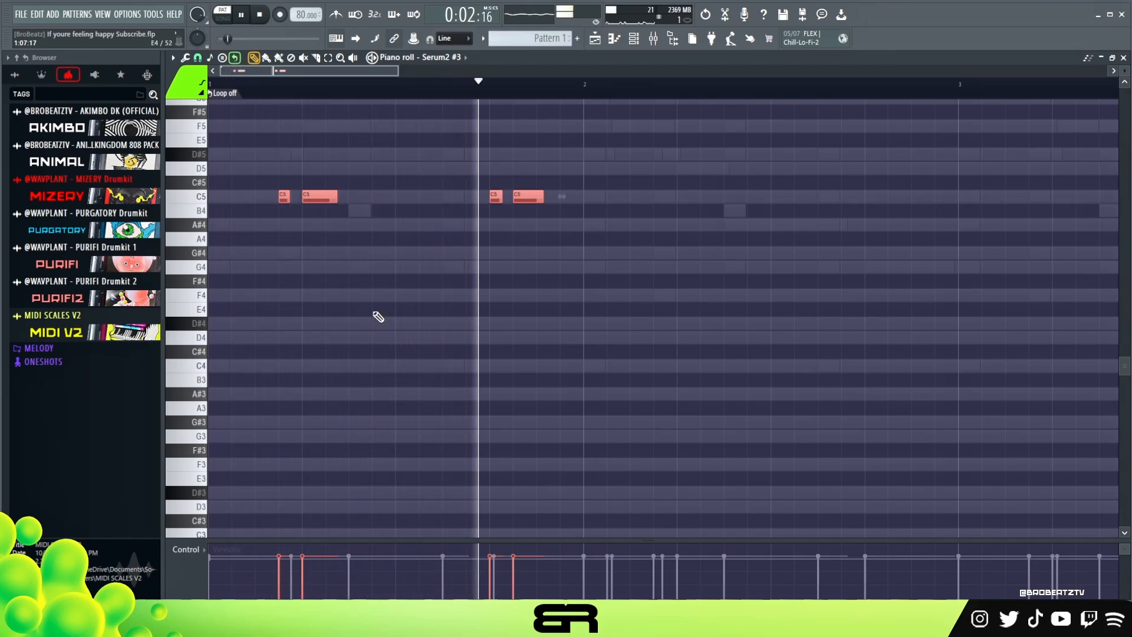
Move the second C5 pair in bar 1 one step earlier, auditioning the bar before and after
click(466, 316)
key(space)
key(space)
drag(462, 177, 584, 227)
key(space)
drag(525, 197, 503, 197)
key(space)
right_click(512, 259)
key(space)
Nudge only the short C5 of the second pair slightly and play bar 1 again
ctrl+click(472, 196)
alt+shift+scroll(493, 244, down, 1)
key(space)
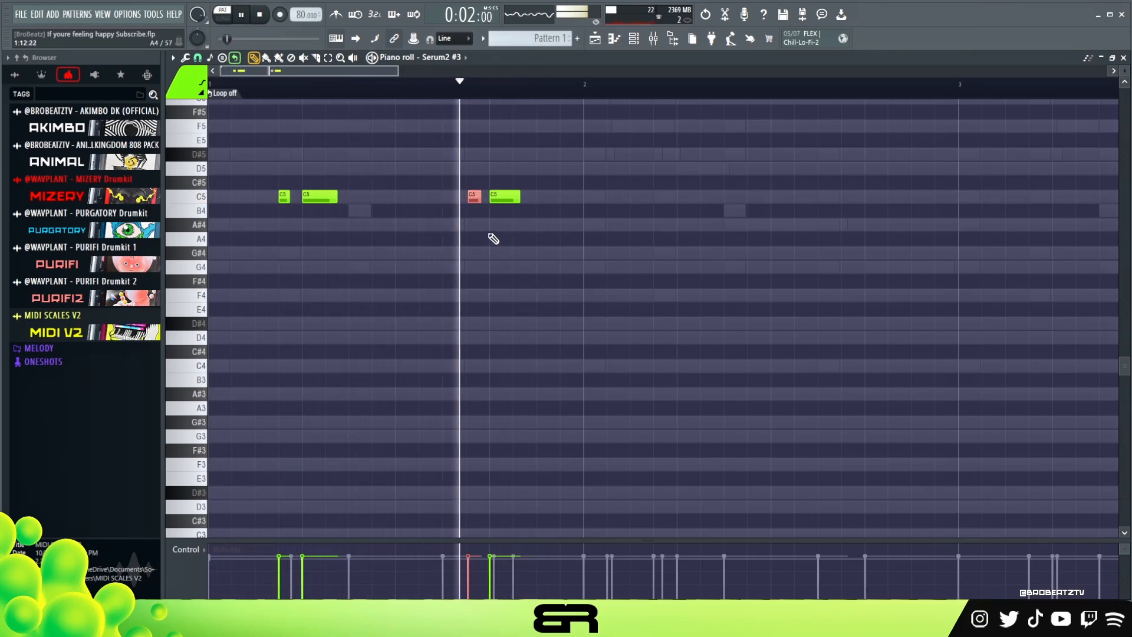
Copy both C5 note pairs of the Serum2 #3 part from bar 1 to the same beats in bar 3
key(space)
alt+shift+scroll(492, 229, up, 1)
right_click(492, 229)
ctrl+drag(552, 161, 268, 218)
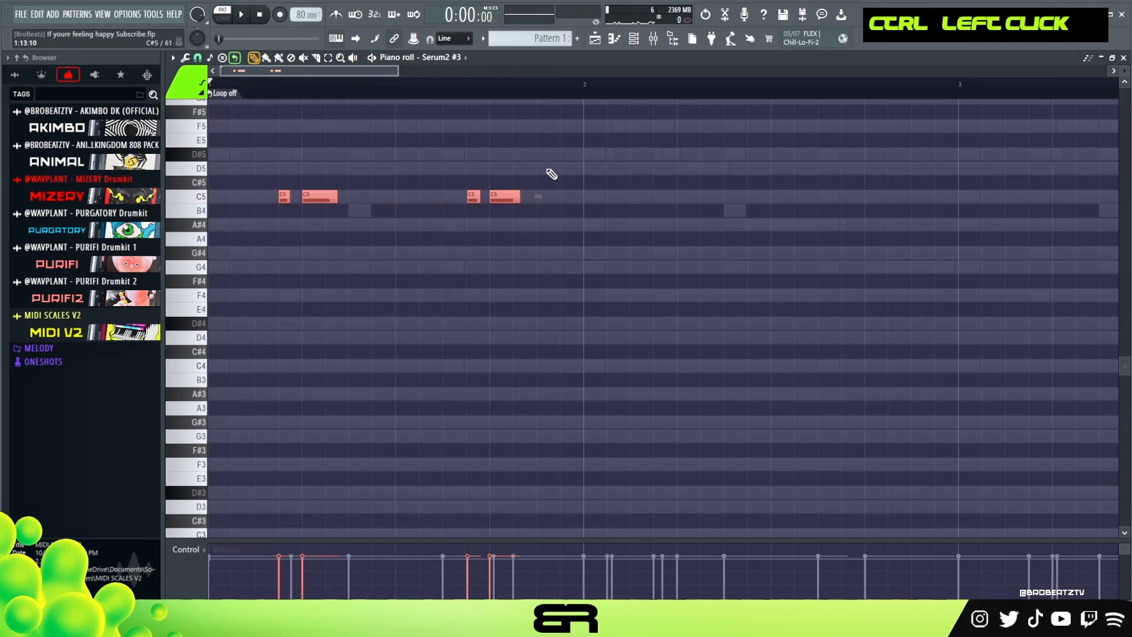
shift+drag(492, 197, 1029, 225)
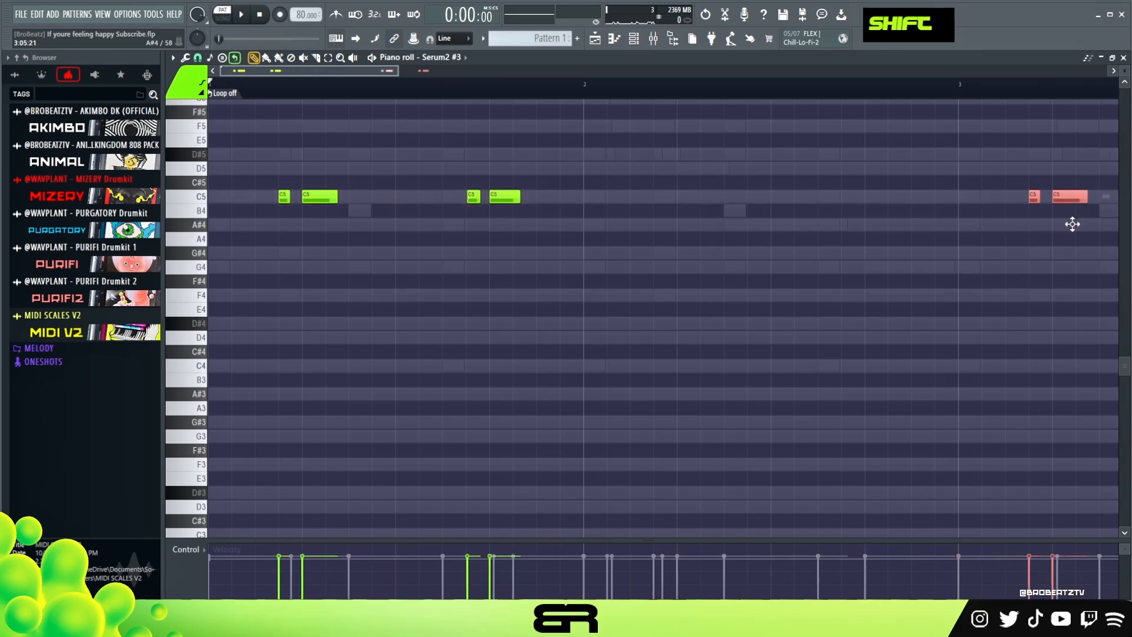
right_click(1031, 259)
scroll(619, 84, down, 2)
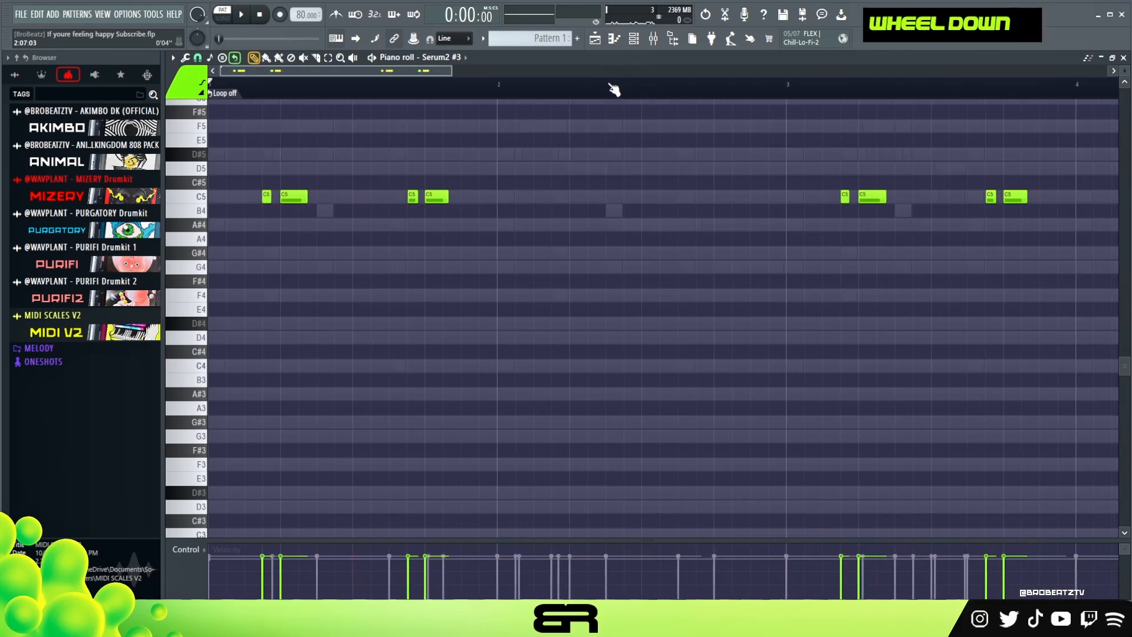
Open the BooBass instrument from the channel rack and play a few notes to audition its sound
click(637, 41)
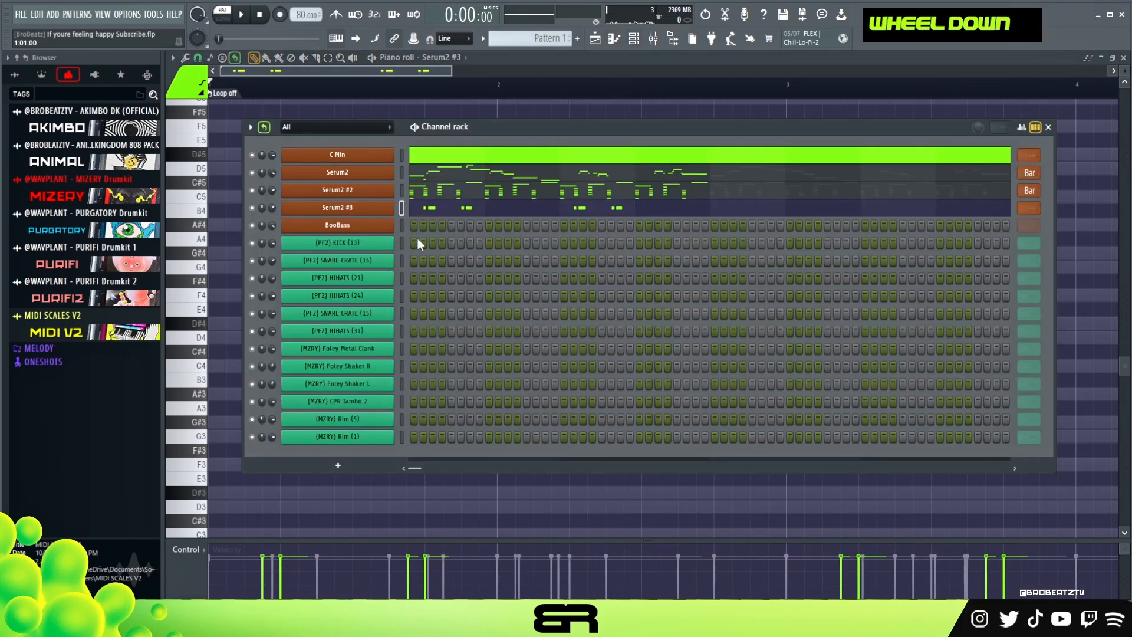
click(368, 227)
key(f)
key(e)
key(f)
key(s)
key(a)
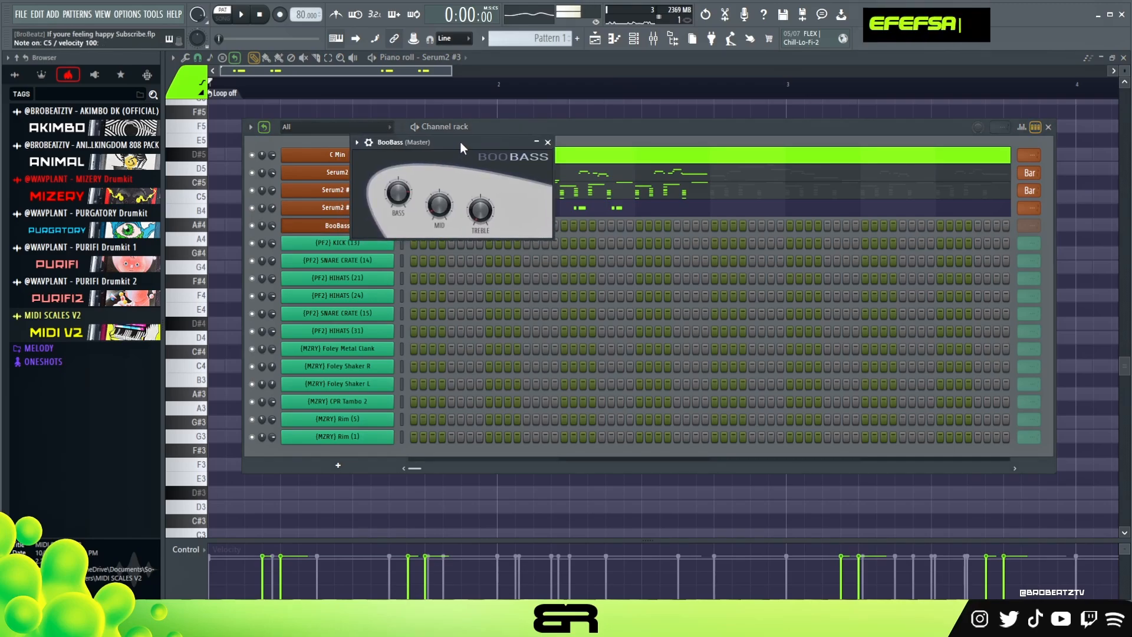
key(a)
Open the Serum2 #2 chord notes and check the lowest note of each chord in bar 1
click(348, 227)
right_click(390, 223)
click(436, 227)
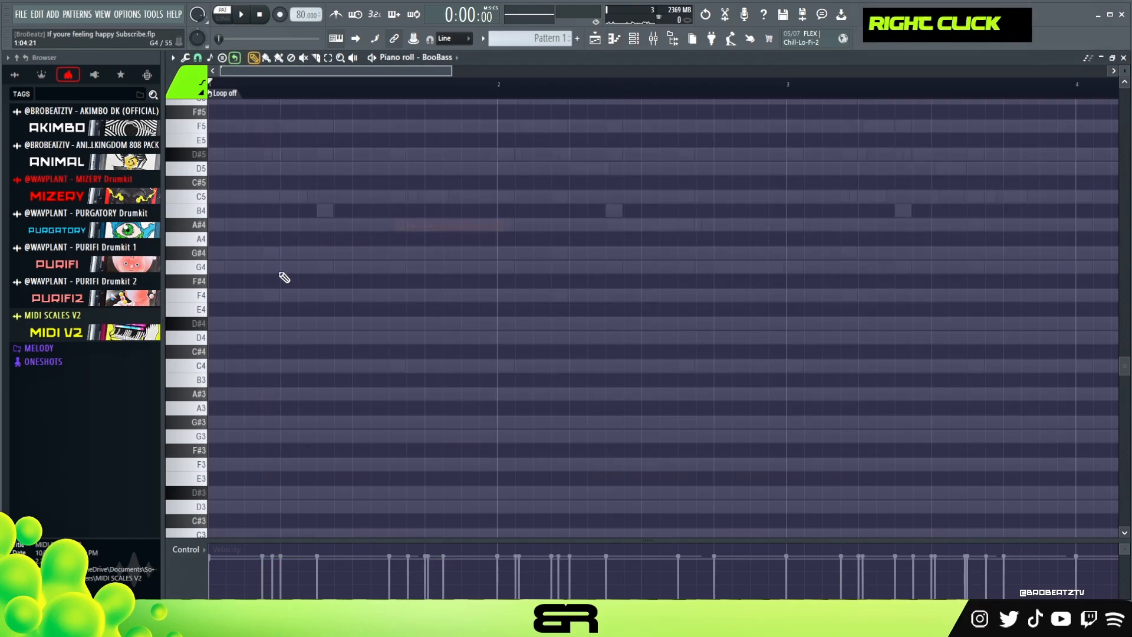
click(635, 41)
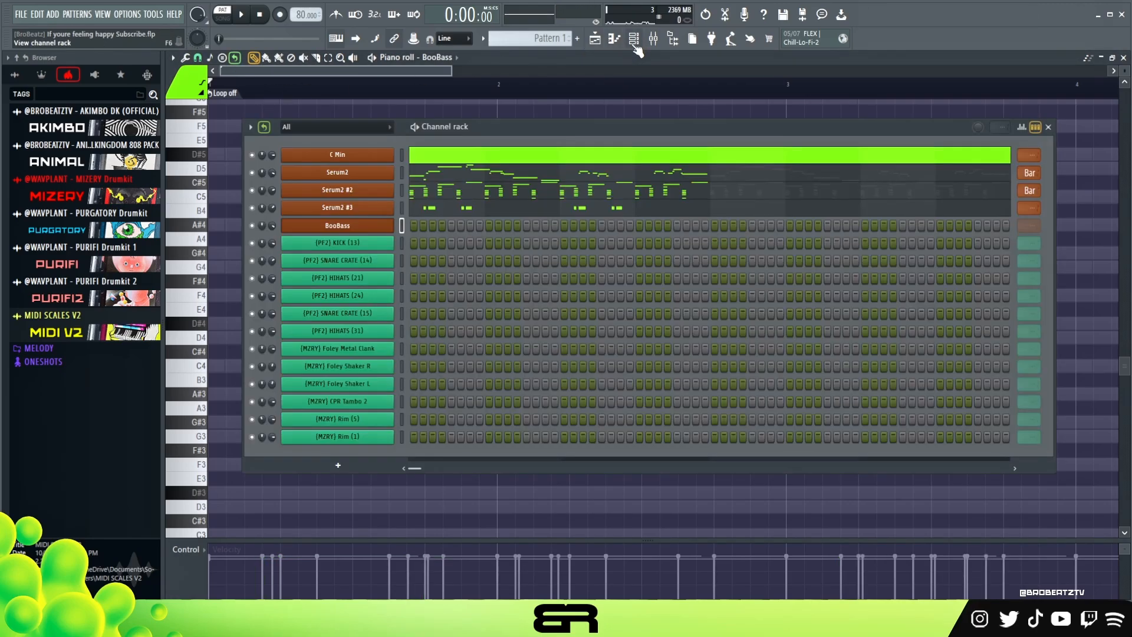
click(422, 189)
scroll(374, 217, down, 2)
scroll(252, 346, up, 2)
ctrl+shift+click(217, 365)
ctrl+shift+click(271, 295)
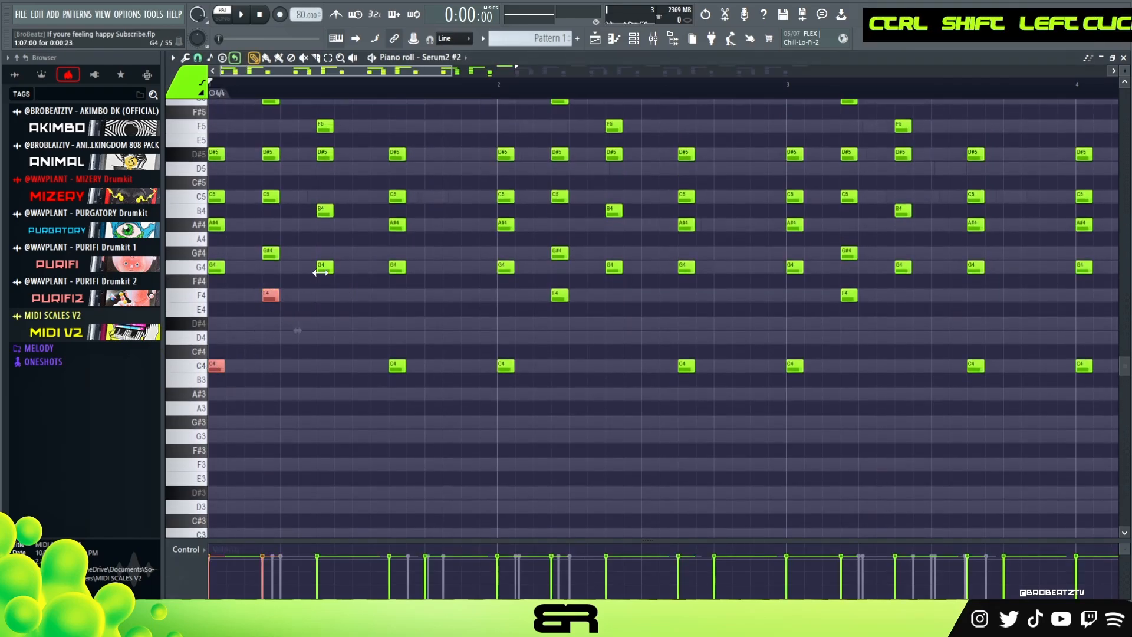
ctrl+shift+click(396, 365)
right_click(497, 298)
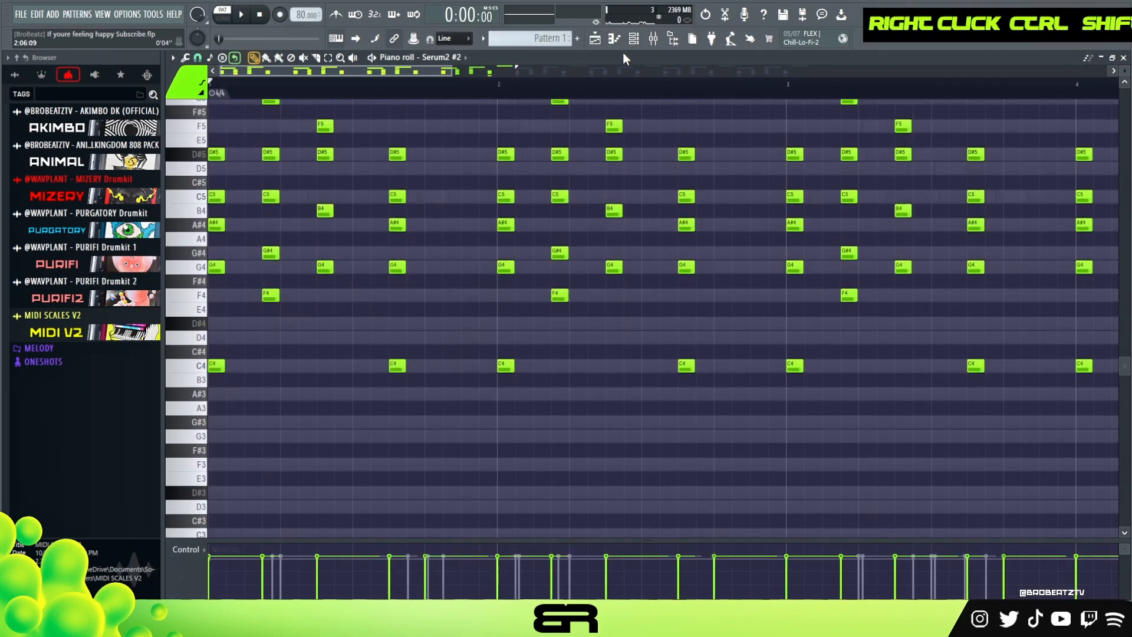
Open the BooBass piano roll and place C4 bass notes at steps 1 and 11 of bar 1
click(635, 39)
right_click(394, 222)
click(423, 226)
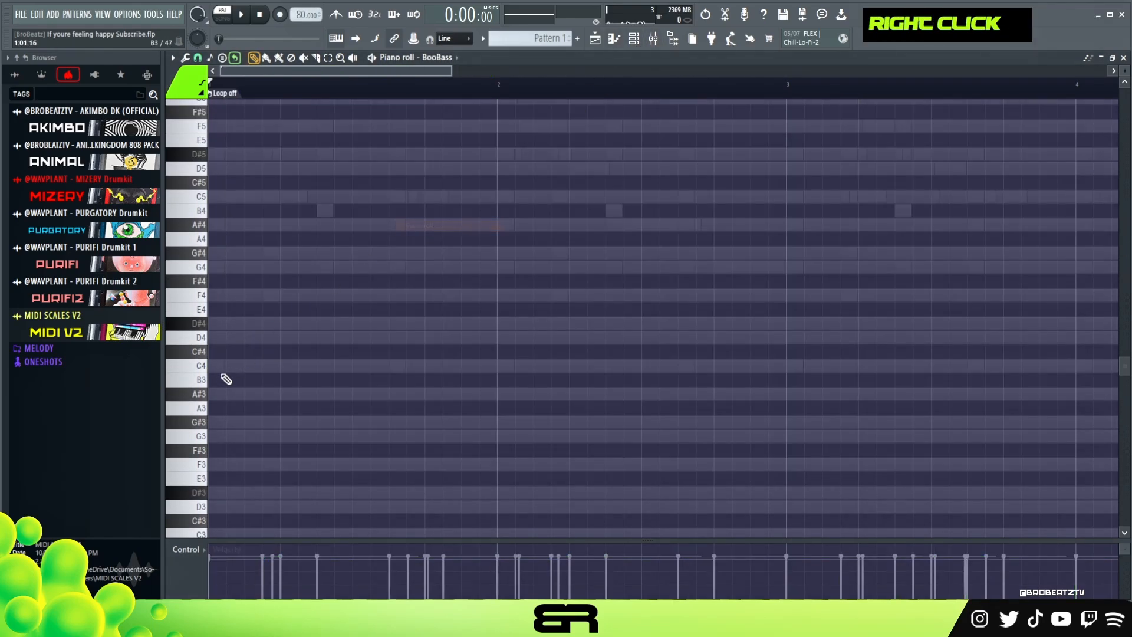
click(395, 365)
ctrl+click(224, 367)
right_click(267, 396)
Copy the first BooBass C4 to step 4 and transpose the copy up to F4
drag(230, 367, 288, 373)
ctrl+click(228, 371)
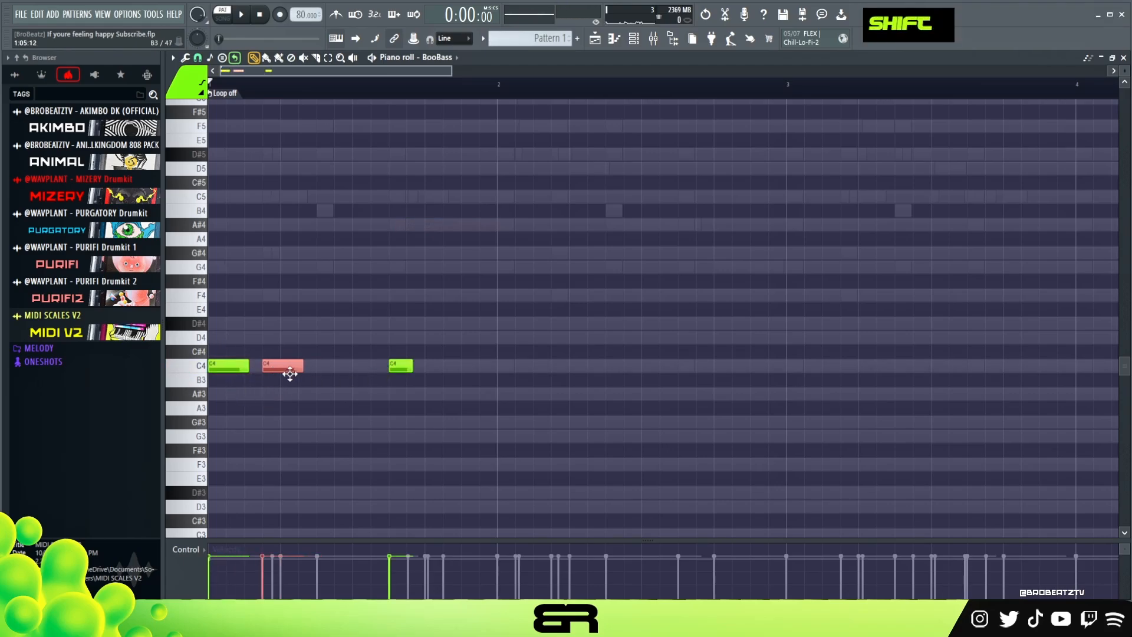
key(shift+Up)
key(shift+Up)
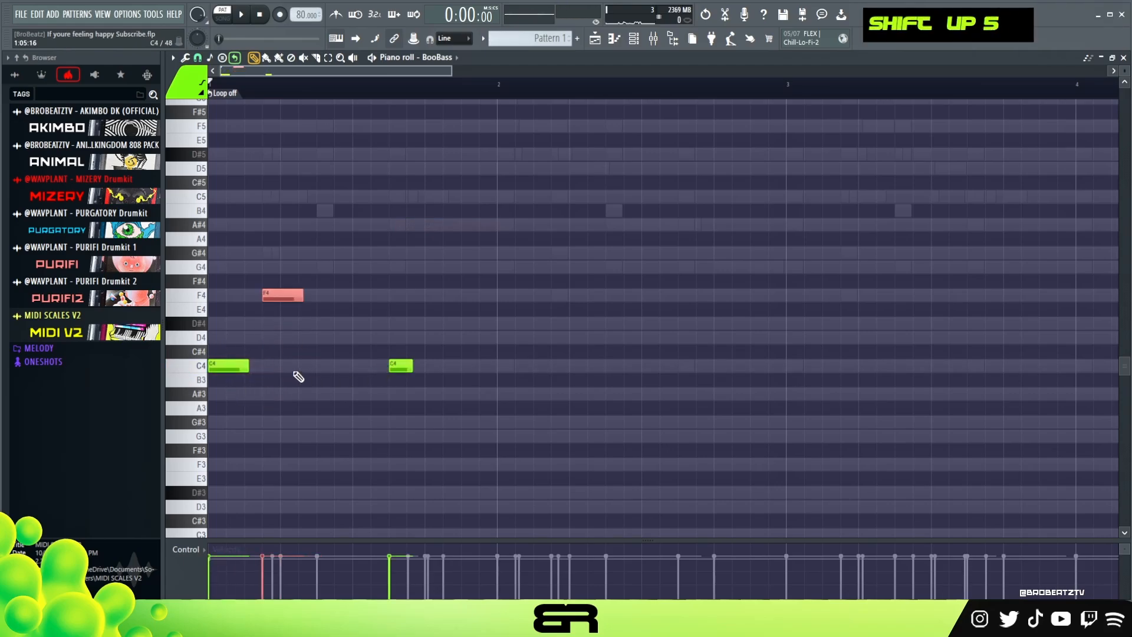
right_click(310, 364)
Shorten the F4 bass note and add another F4 at step 6 and a G4 at step 8
drag(302, 296, 286, 302)
click(313, 294)
click(337, 268)
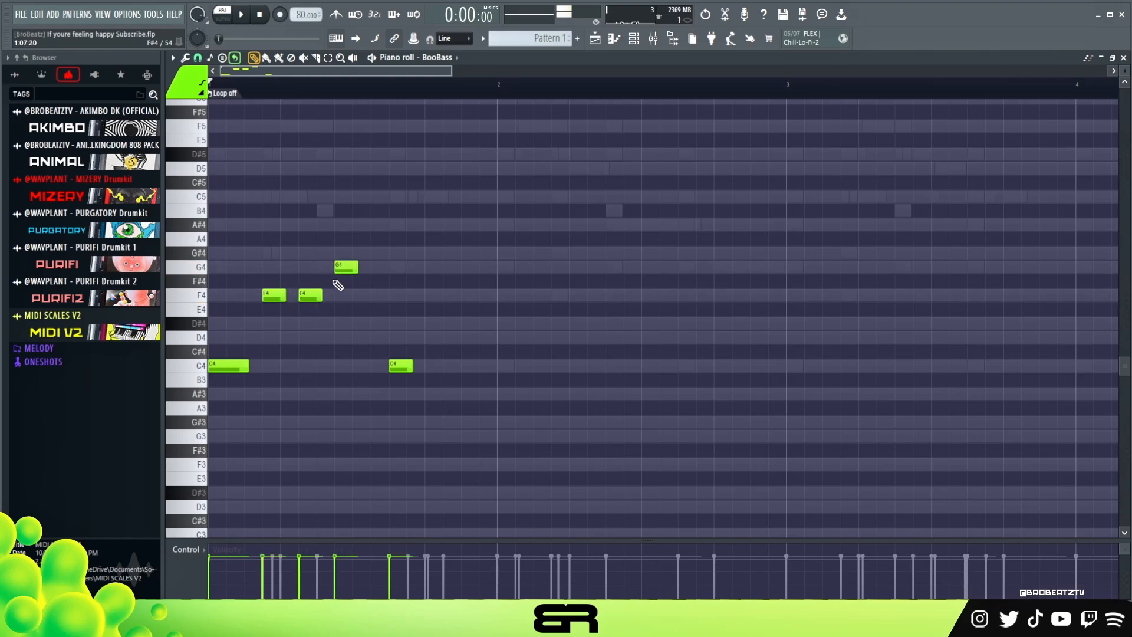
click(393, 296)
click(408, 269)
right_click(408, 268)
right_click(398, 296)
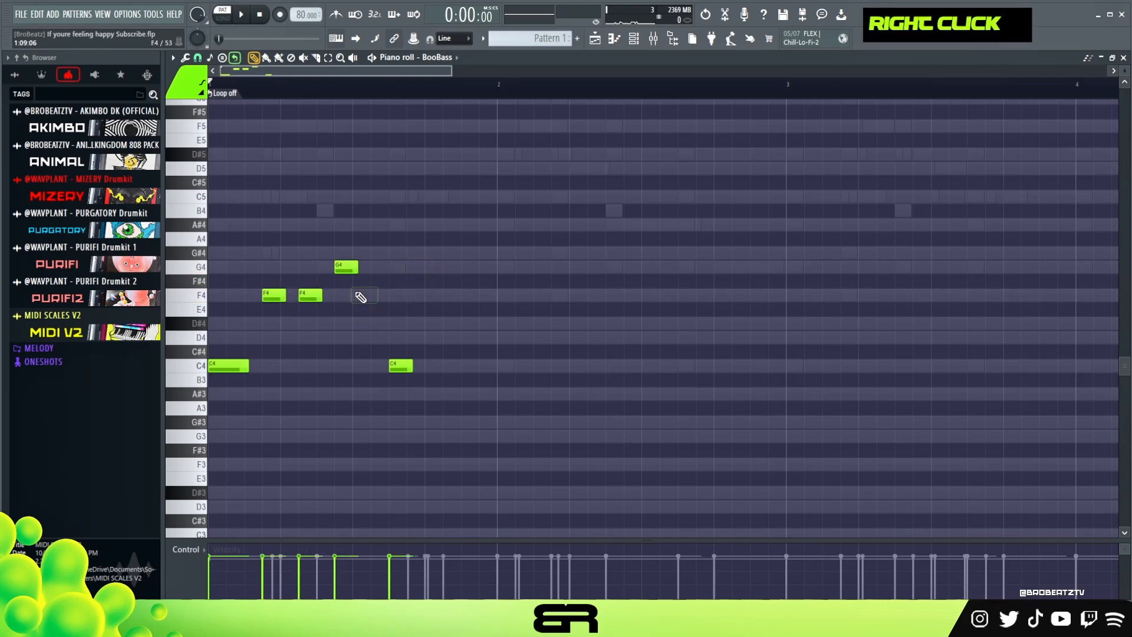
Move the G4 bass note one step earlier to line up with the chord, auditioning bar 1
key(space)
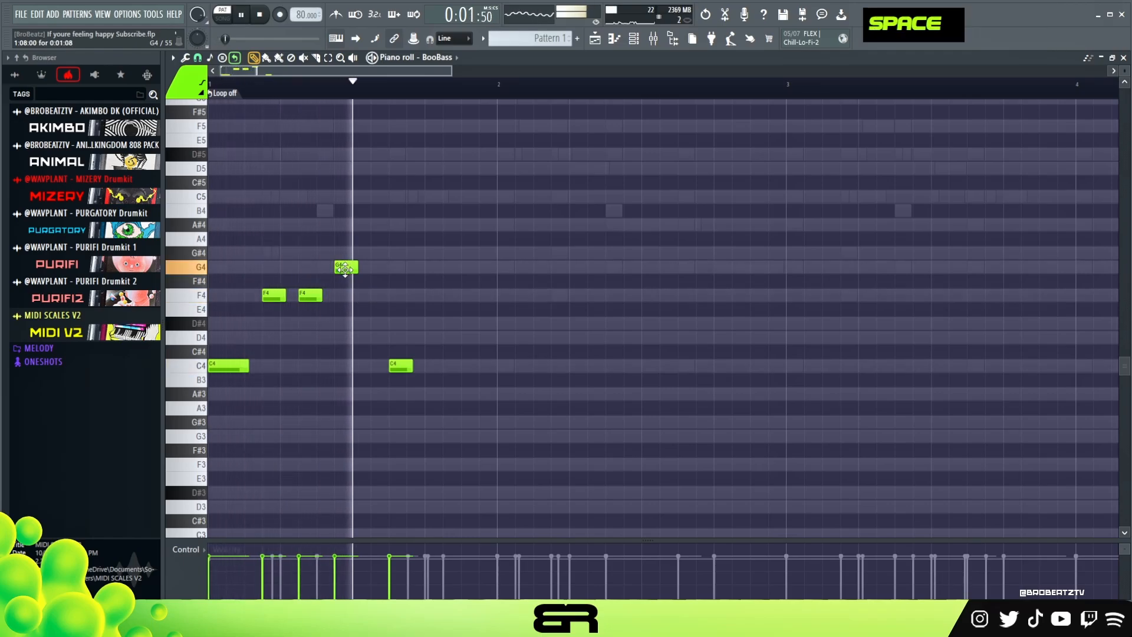
drag(345, 268, 327, 268)
key(space)
key(space)
key(space)
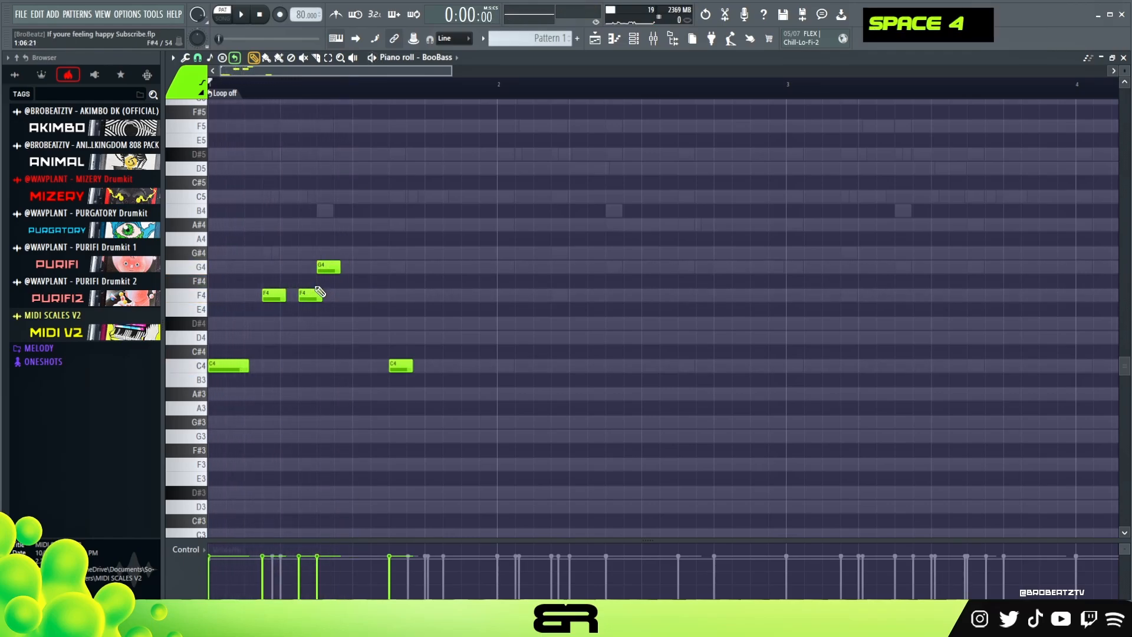
Lay out four one-beat C5 notes across bar 1 above the bass line as a timing guide
key(ctrl)
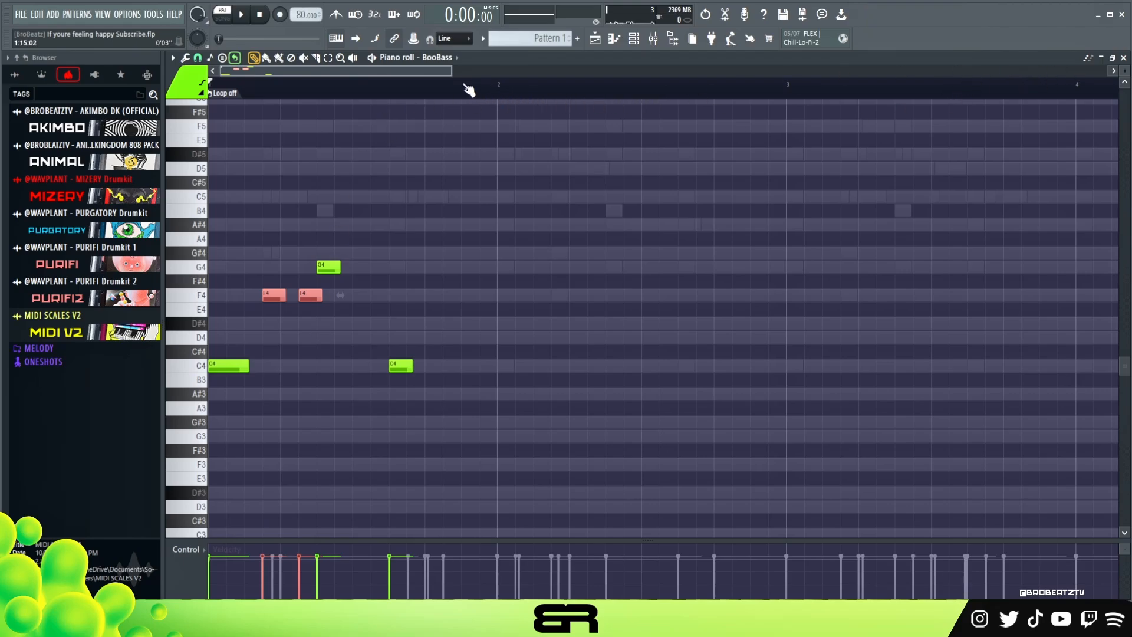
drag(453, 72, 352, 72)
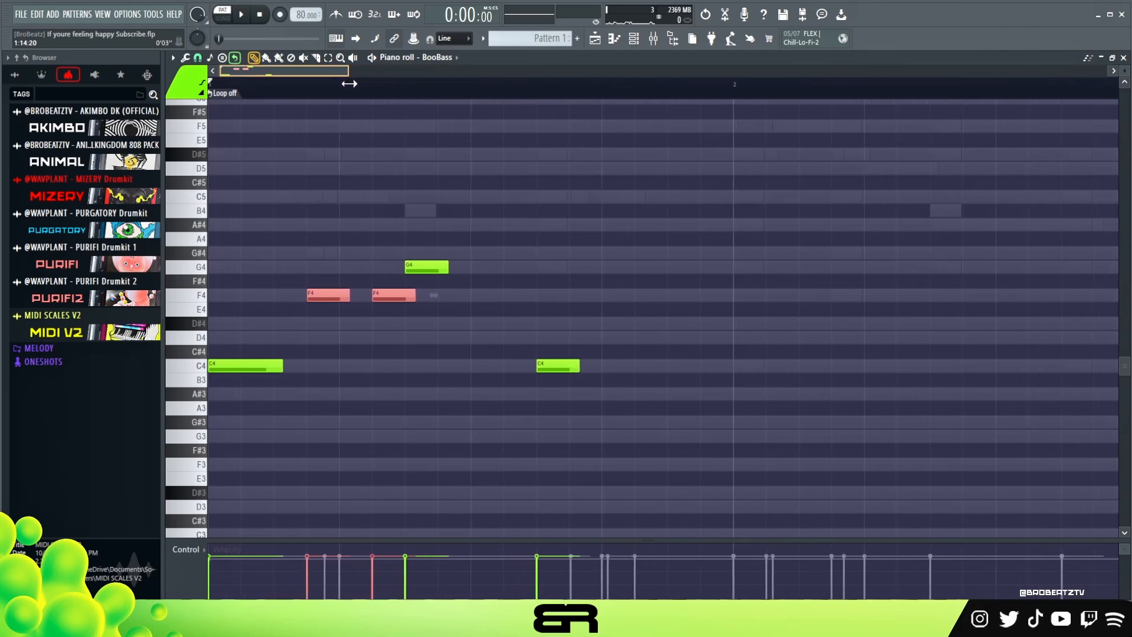
scroll(1120, 80, up, 3)
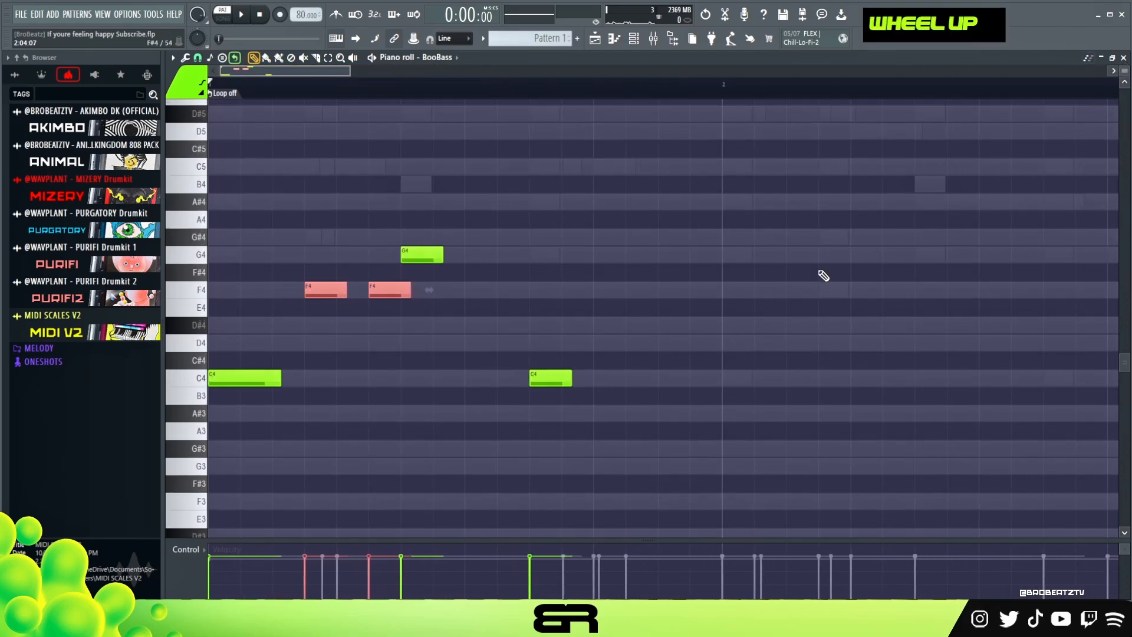
right_click(446, 273)
mouse_move(246, 208)
mouse_down()
mouse_move(334, 222)
mouse_move(278, 211)
mouse_move(380, 214)
mouse_up()
drag(388, 180, 316, 215)
drag(414, 210, 516, 211)
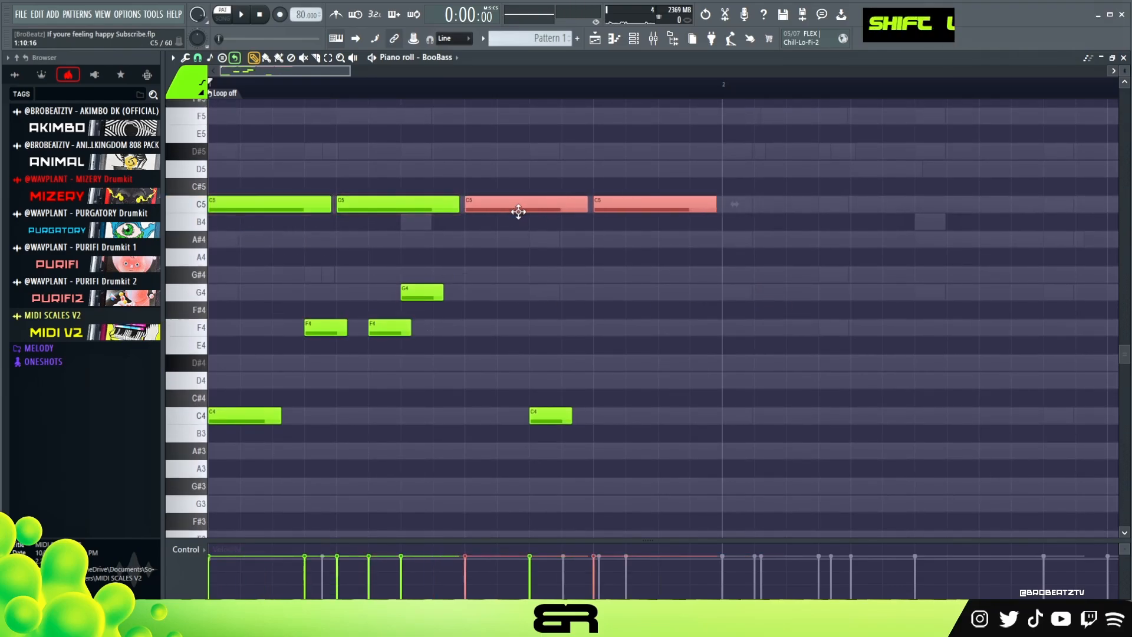
Add a row of A#4 guide notes offset half a beat from the C5 row, trimming the last to the bar end
right_click(530, 226)
ctrl+shift+click(308, 210)
ctrl+shift+click(387, 211)
right_click(460, 249)
click(273, 242)
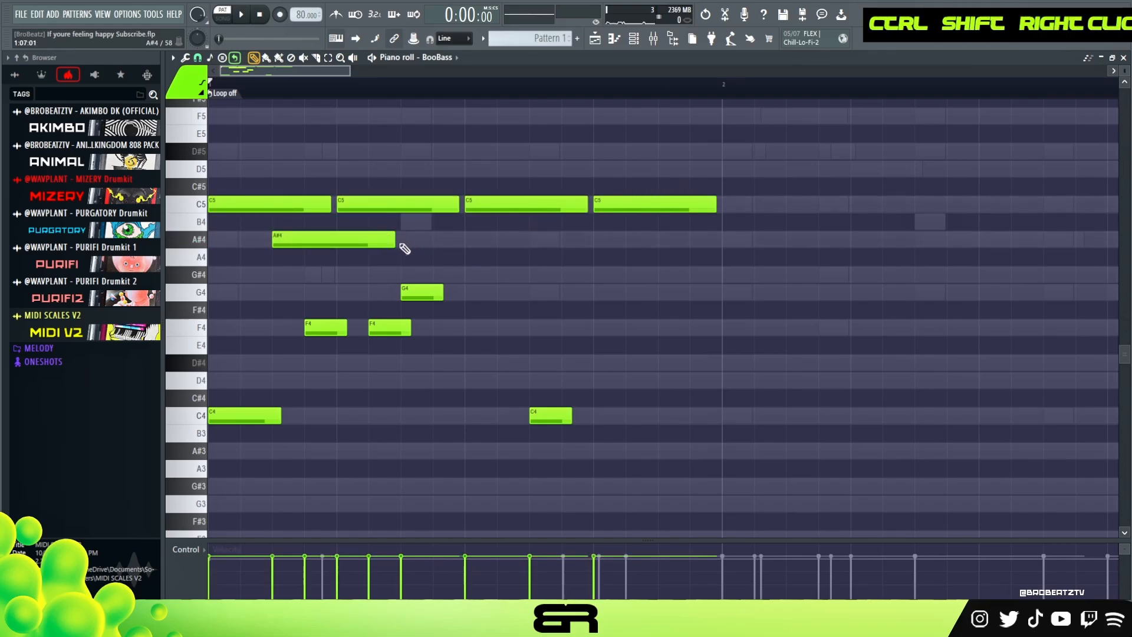
click(407, 240)
click(534, 240)
click(662, 241)
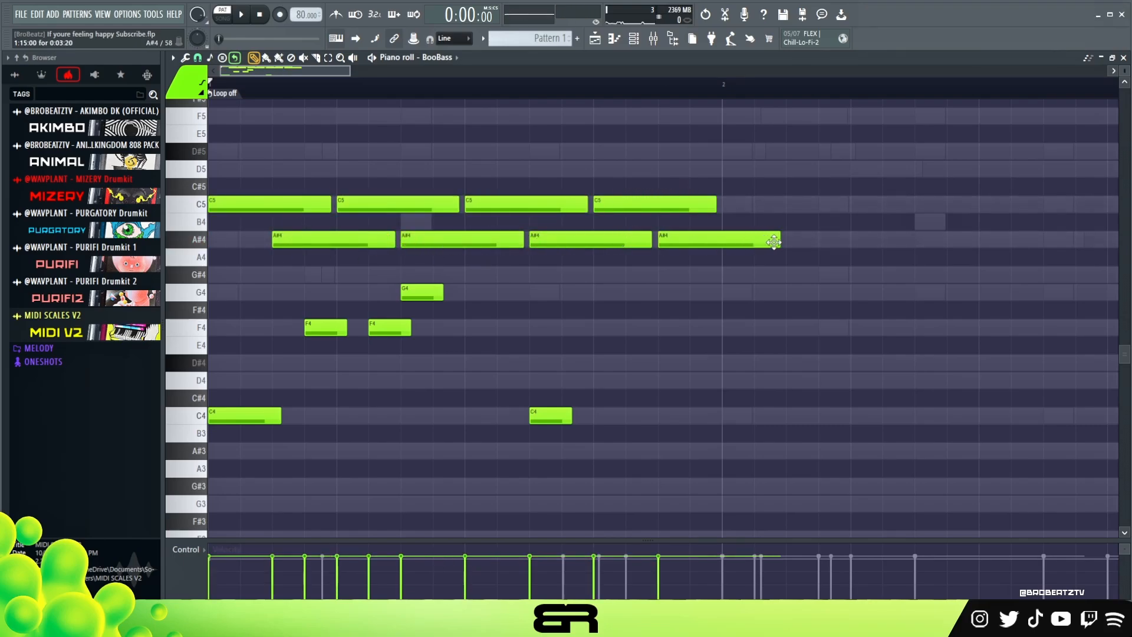
drag(737, 248, 276, 266)
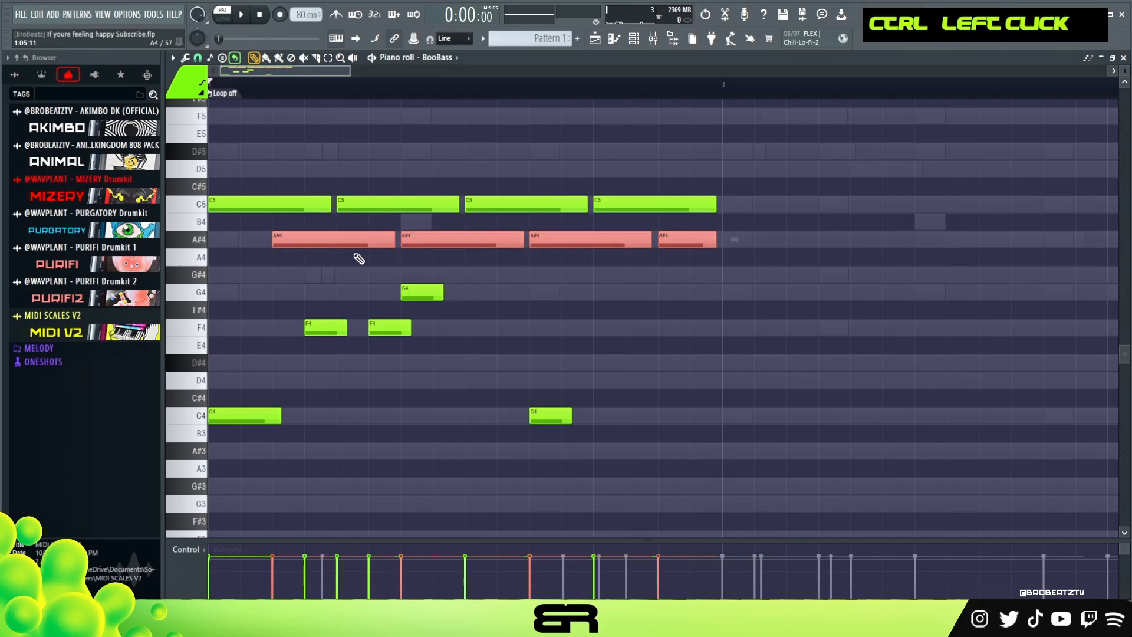
right_click(404, 268)
Select all four A#4 guide notes and nudge them slightly later
key(ctrl)
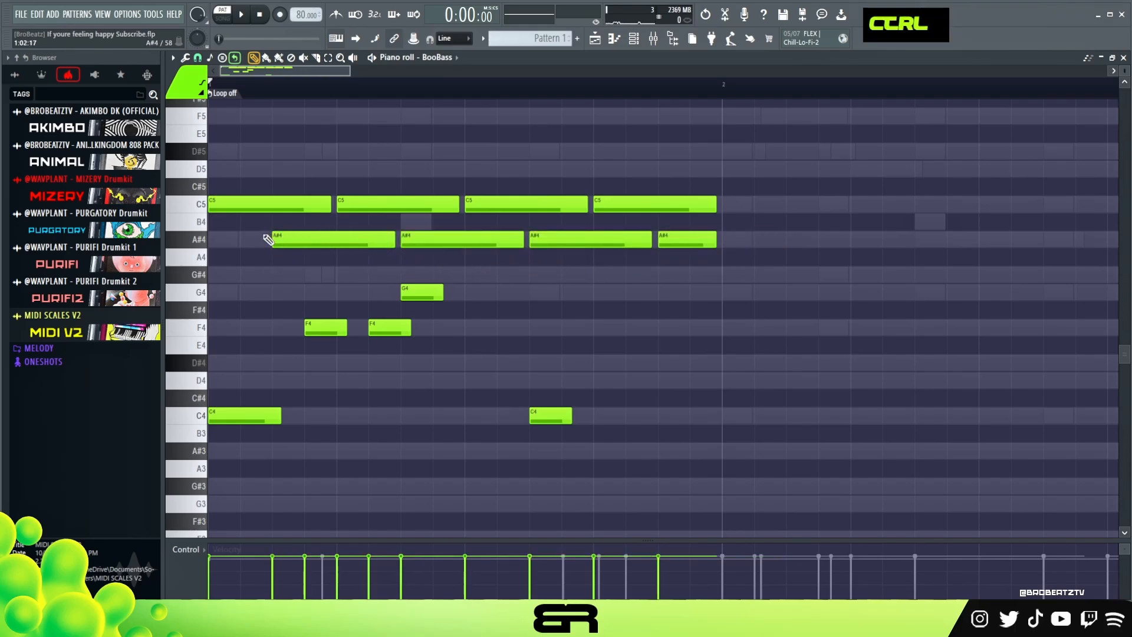
drag(263, 234, 710, 267)
scroll(593, 260, down, 1)
scroll(589, 265, up, 1)
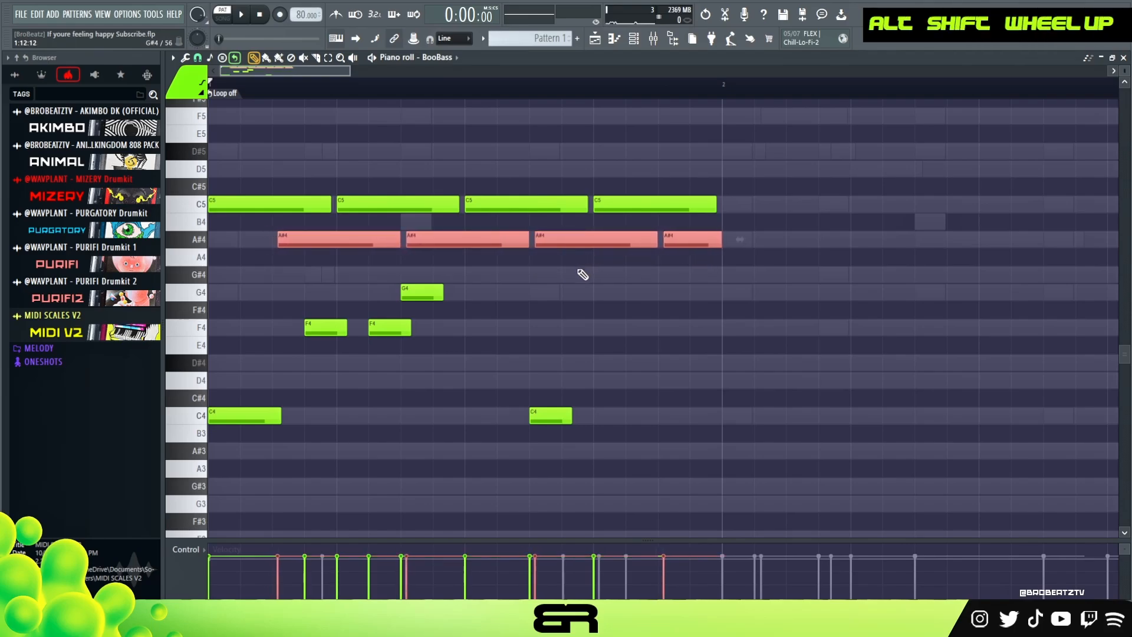
Try a 1/4 step snap while nudging the A#4 guide notes, and restore the snap to 1/4 beat
click(198, 57)
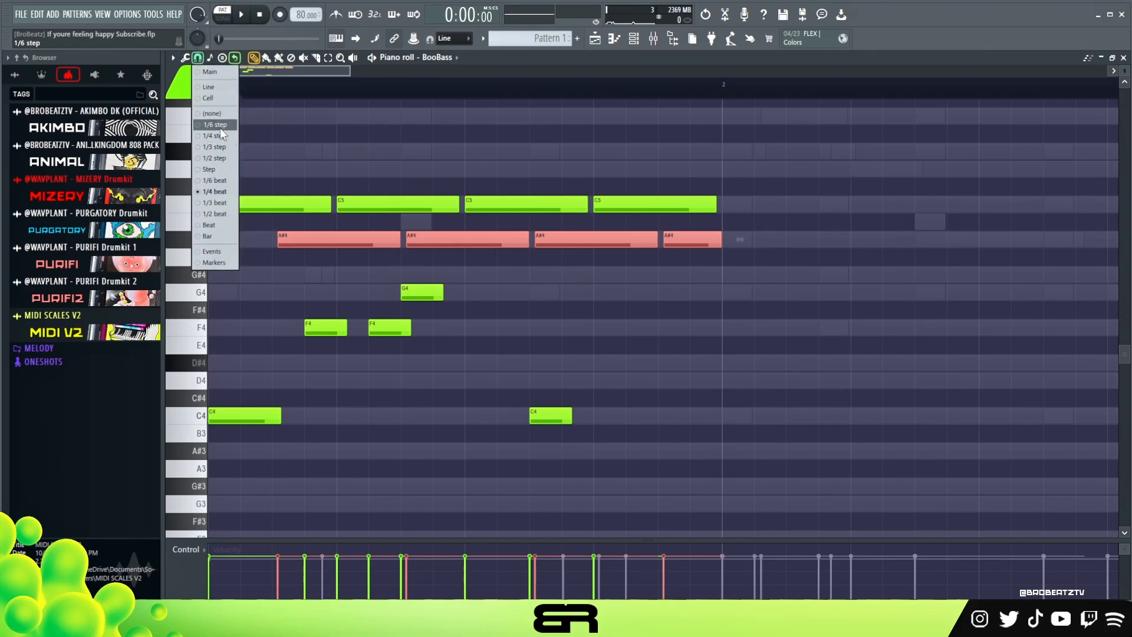
click(218, 136)
scroll(319, 235, up, 1)
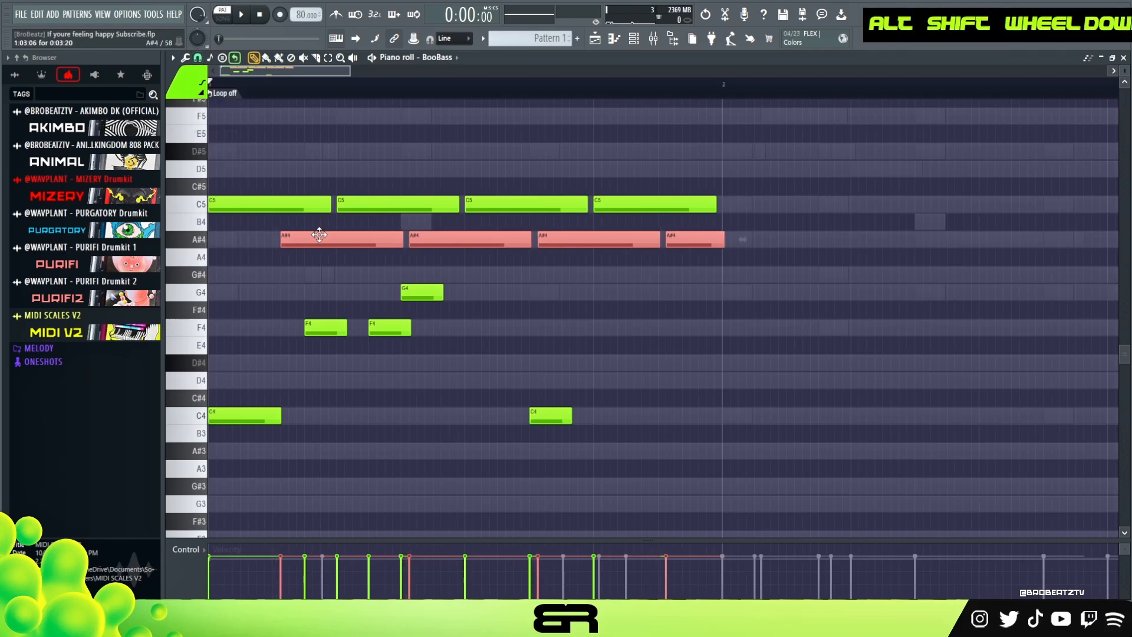
click(185, 57)
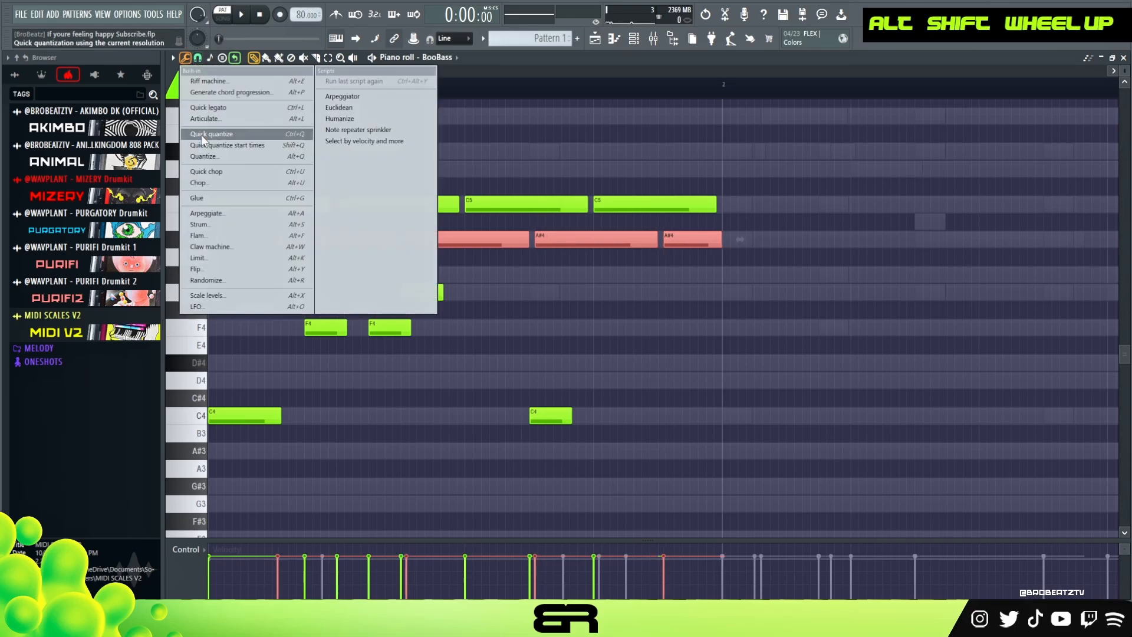
click(198, 59)
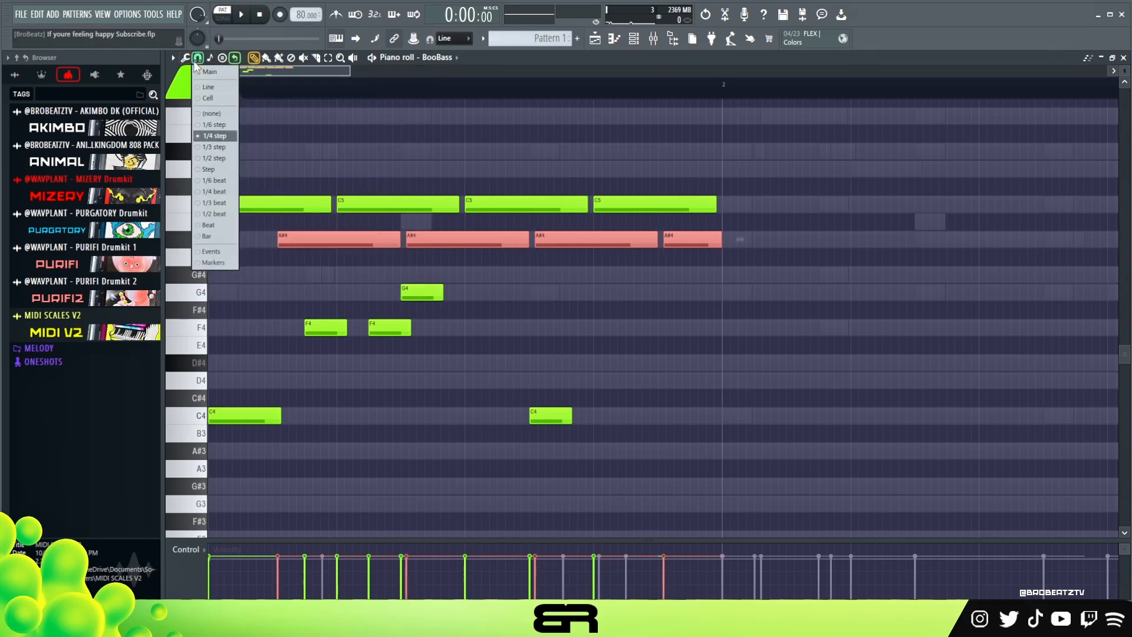
click(218, 192)
drag(311, 243, 309, 245)
right_click(364, 281)
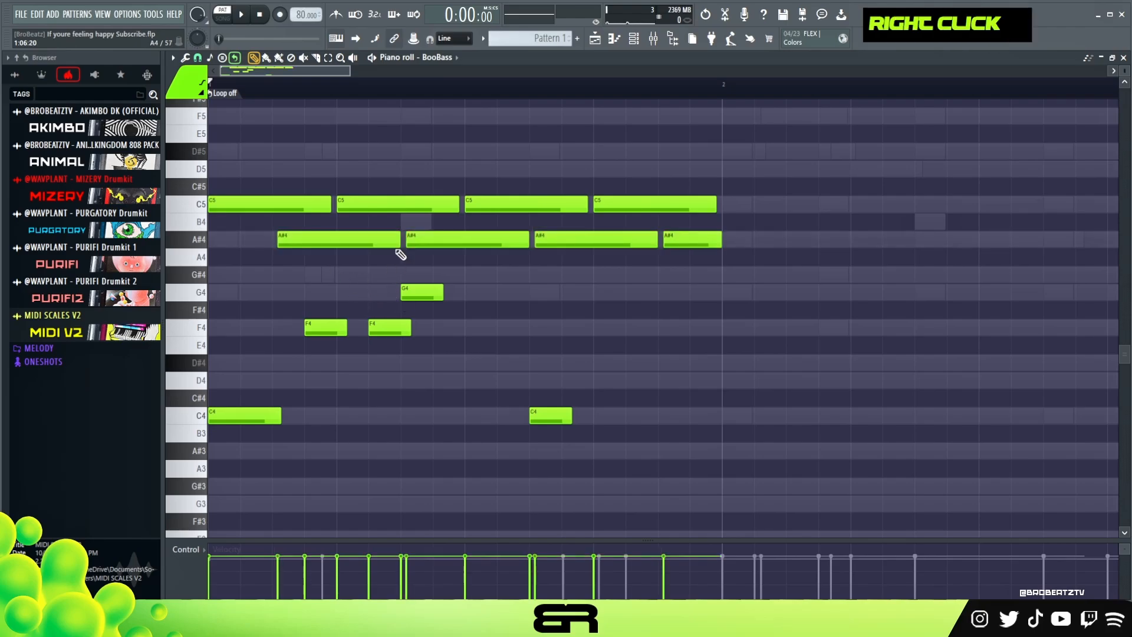
Replace the first two long A#4 guide notes with three short A#4 notes starting at step 6
right_click(396, 242)
right_click(409, 242)
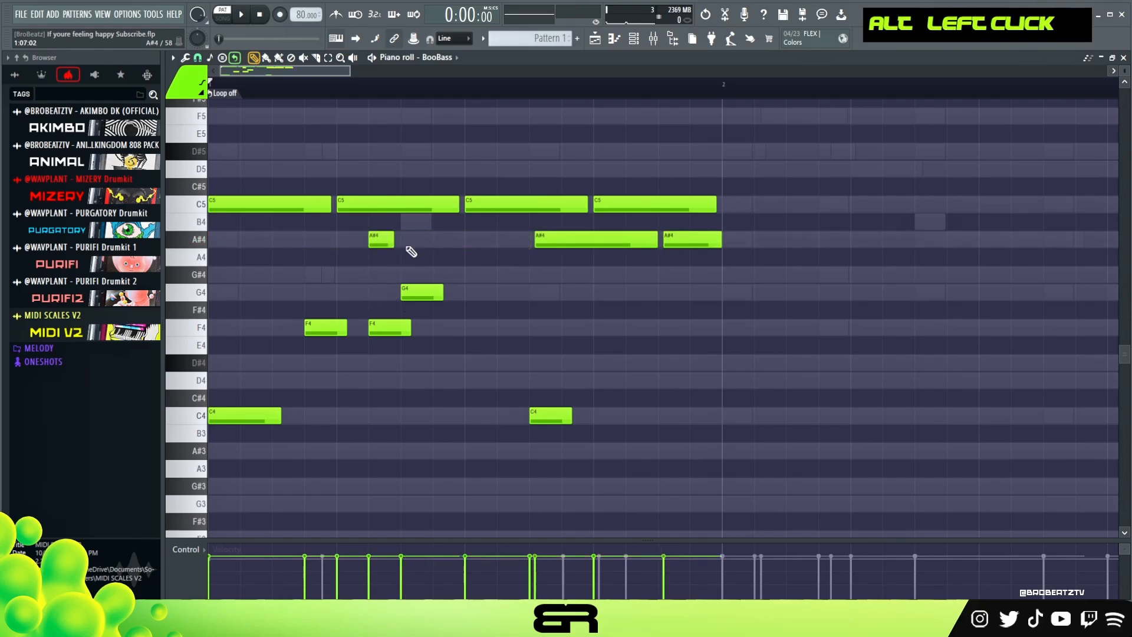
click(413, 240)
click(435, 241)
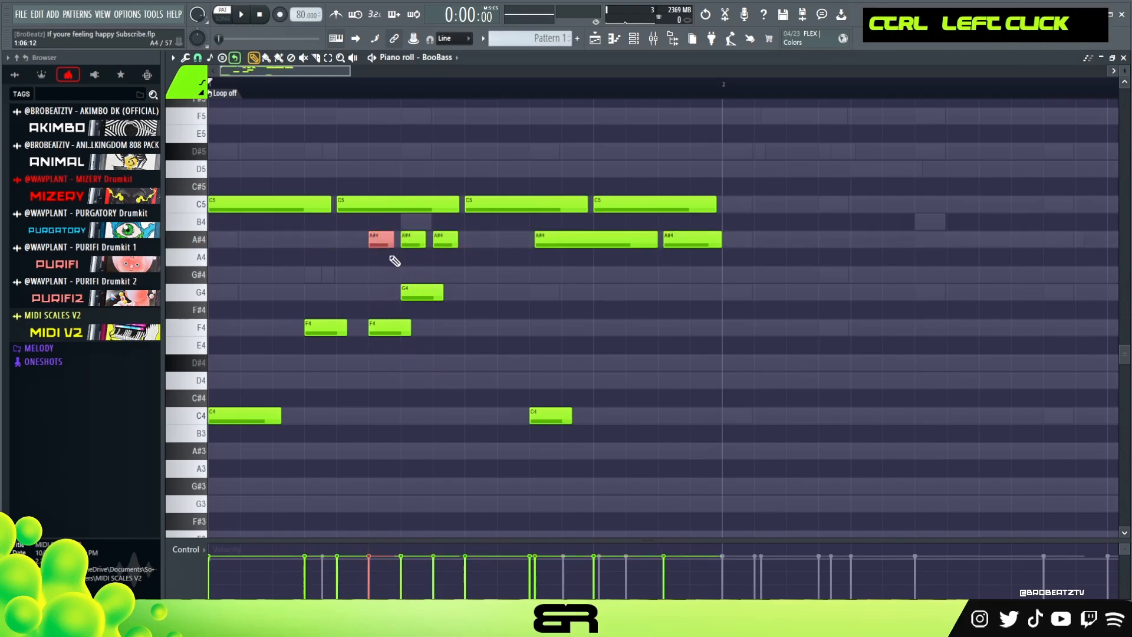
Nudge the second F4 bass note slightly later and delete all the C5 and A#4 guide notes from bar 1
ctrl+click(377, 326)
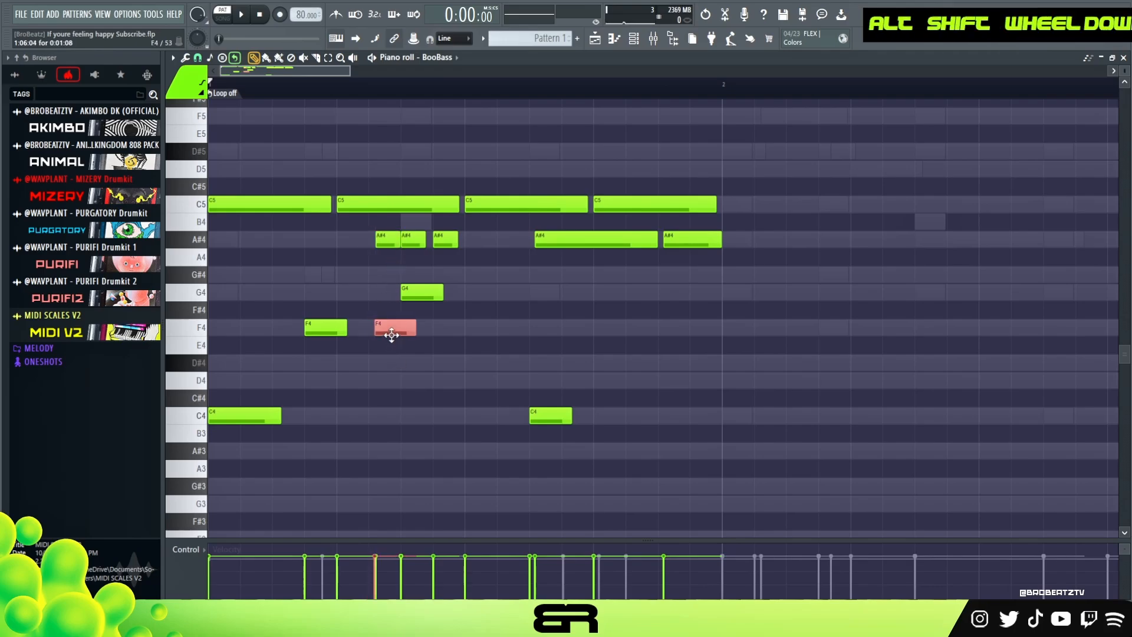
right_click(387, 239)
right_click(412, 239)
right_click(445, 239)
right_click(596, 239)
right_click(693, 240)
right_click(654, 205)
right_click(526, 204)
right_click(398, 204)
right_click(269, 204)
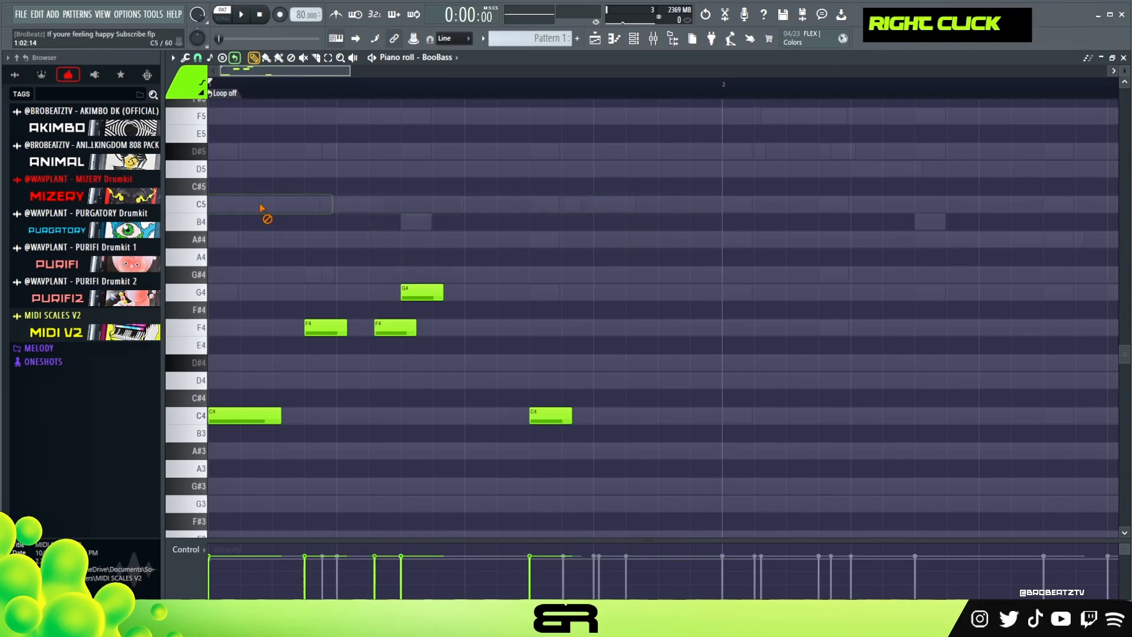
key(space)
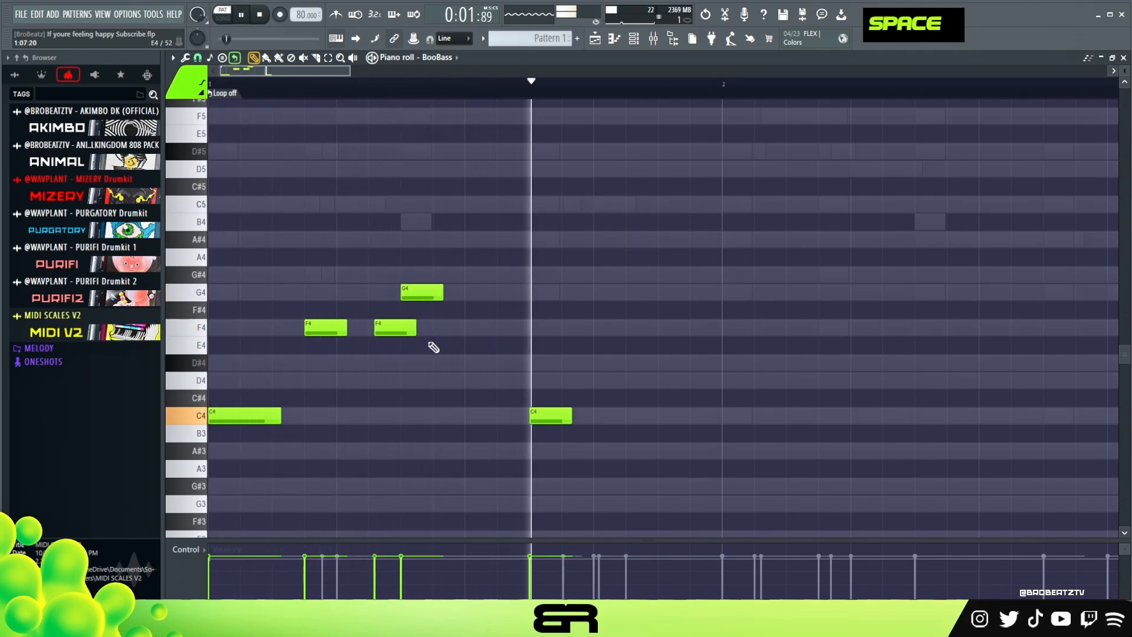
Add a short G4 bass note around step 10 of bar 1, nudged slightly off the grid and lengthened a little
key(space)
key(space)
click(475, 293)
key(space)
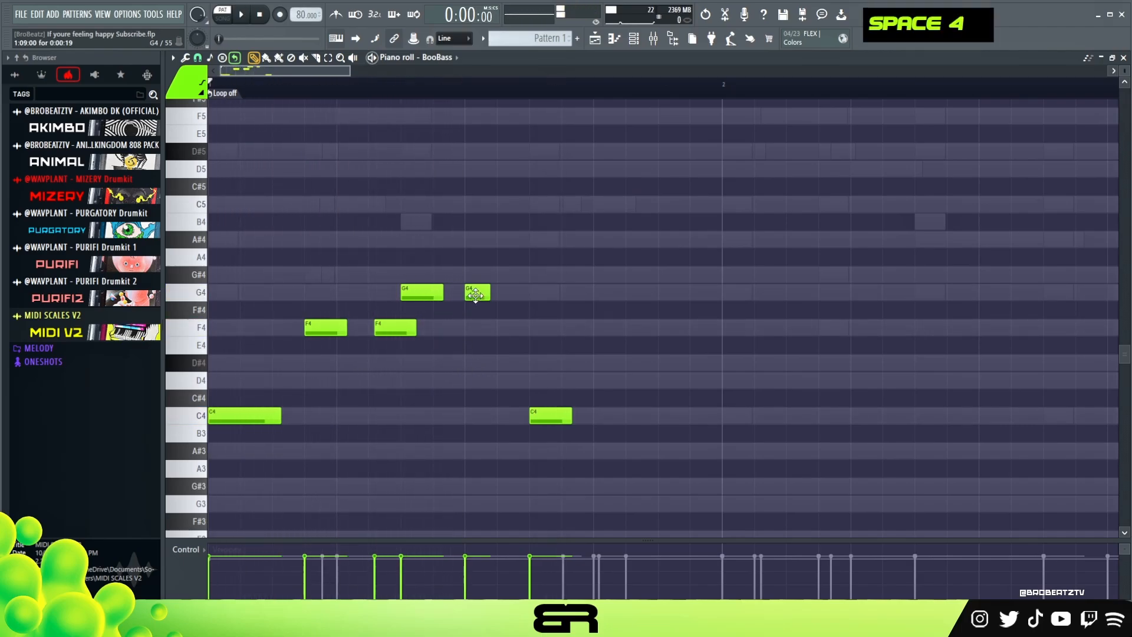
key(space)
drag(474, 293, 506, 293)
alt+shift+click(510, 293)
key(space)
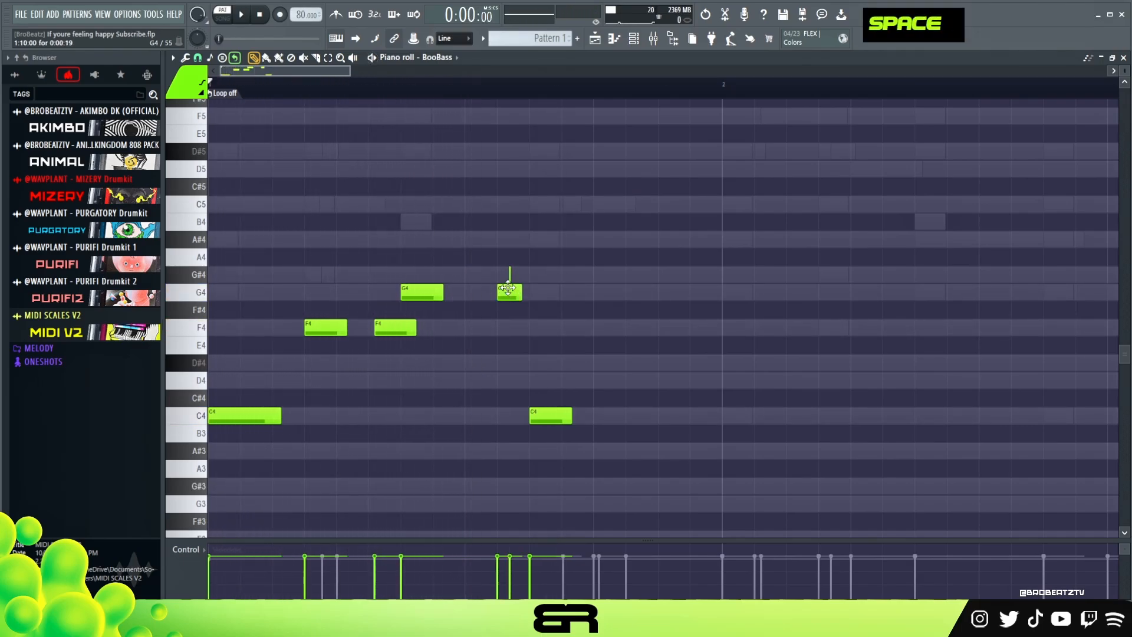
ctrl+click(513, 291)
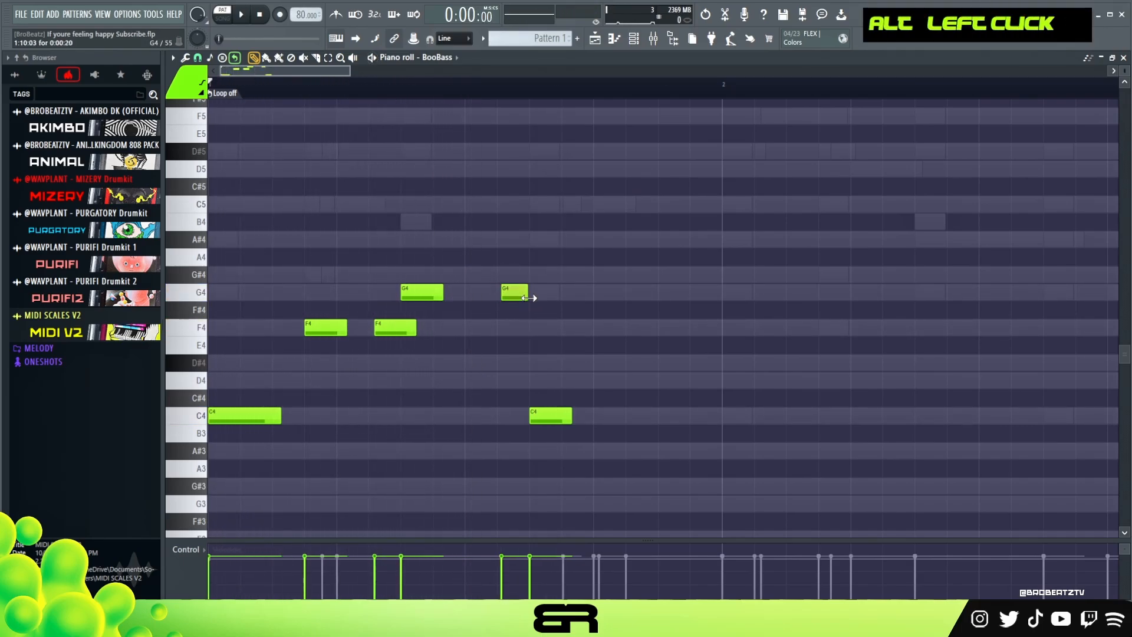
key(space)
right_click(558, 365)
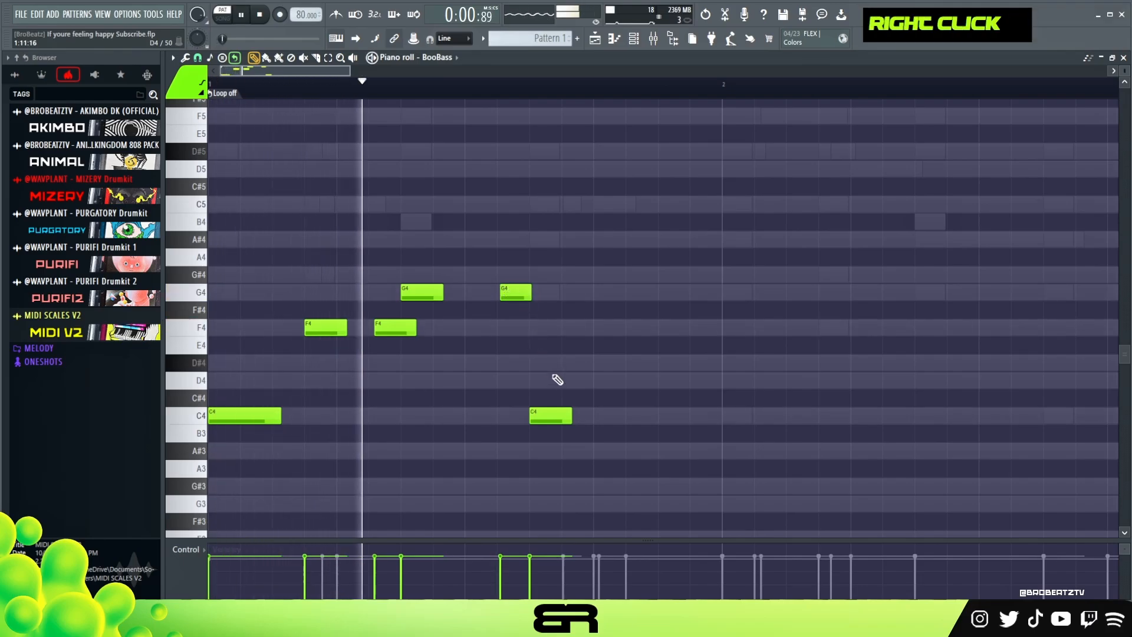
Shorten the C4 note at step 11 of bar 1 and add another C4 note at step 13
key(space)
drag(571, 416, 648, 418)
key(space)
alt+click(594, 416)
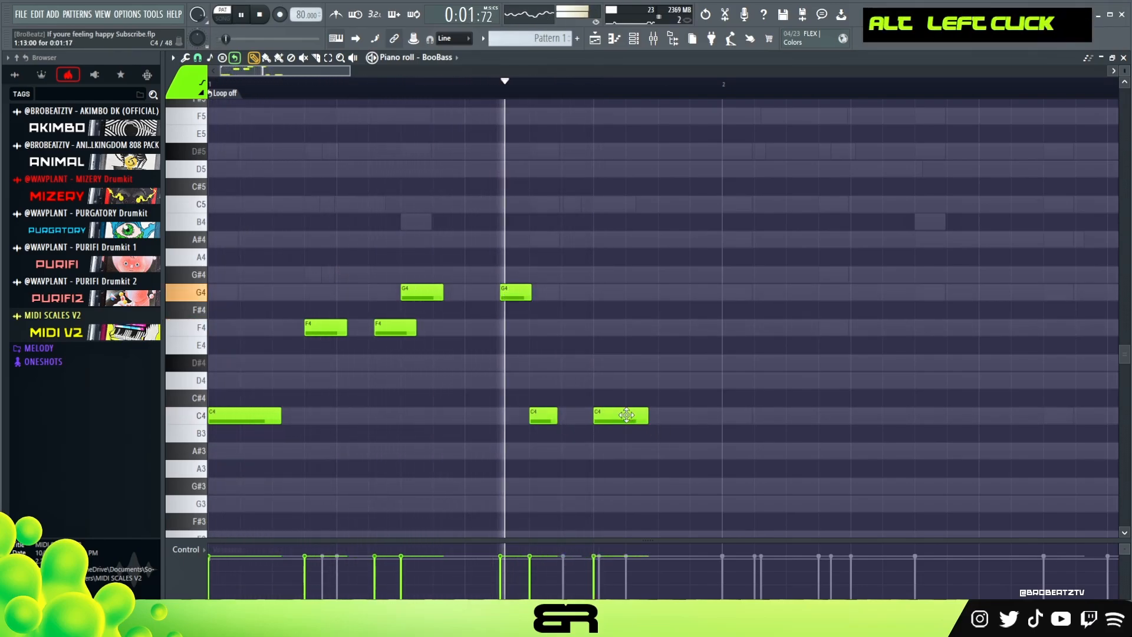
key(space)
key(space)
Lengthen the step 11 C4 note slightly and nudge the step 13 C4 note a touch later, checking the timing by playback
drag(621, 420, 565, 419)
right_click(614, 455)
key(space)
key(space)
drag(616, 419, 617, 423)
key(space)
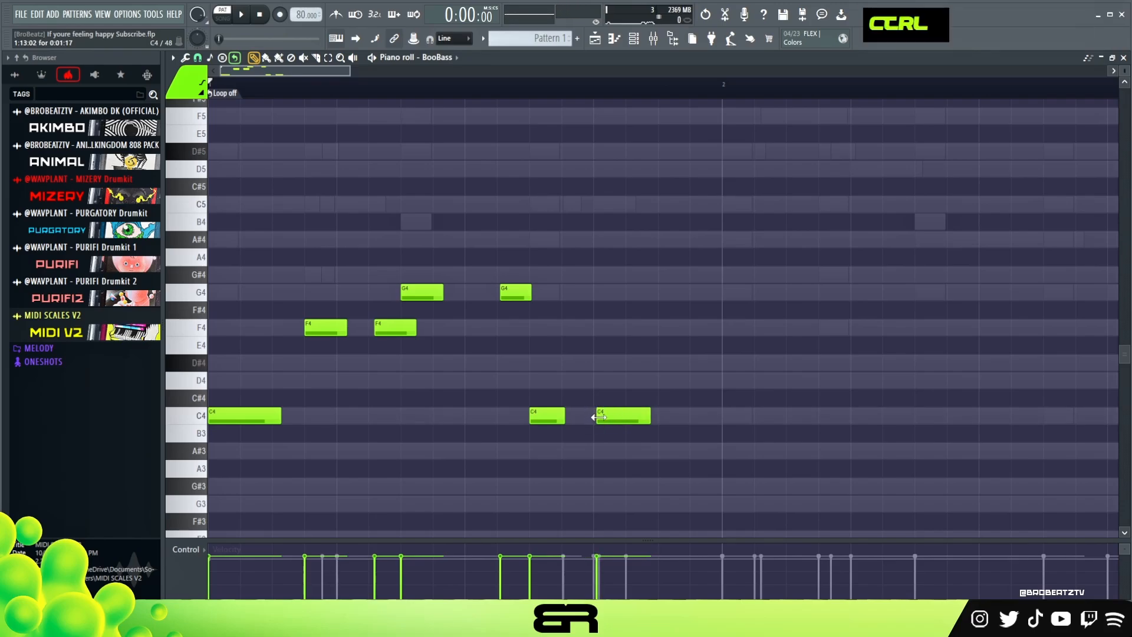
drag(625, 419, 624, 418)
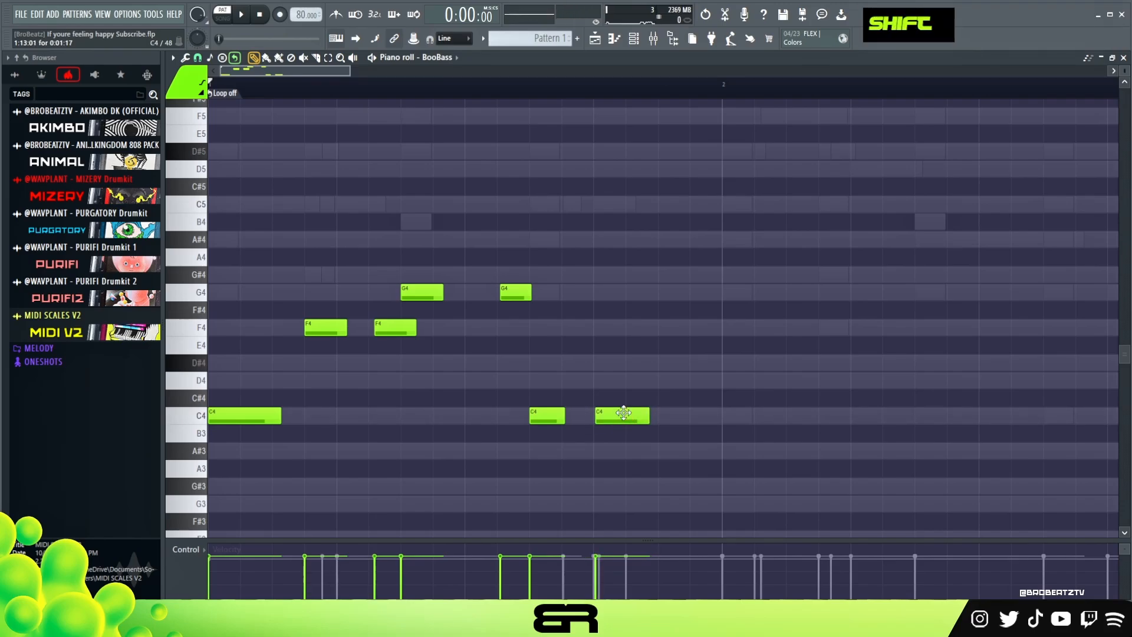
key(shift+space)
right_click(637, 367)
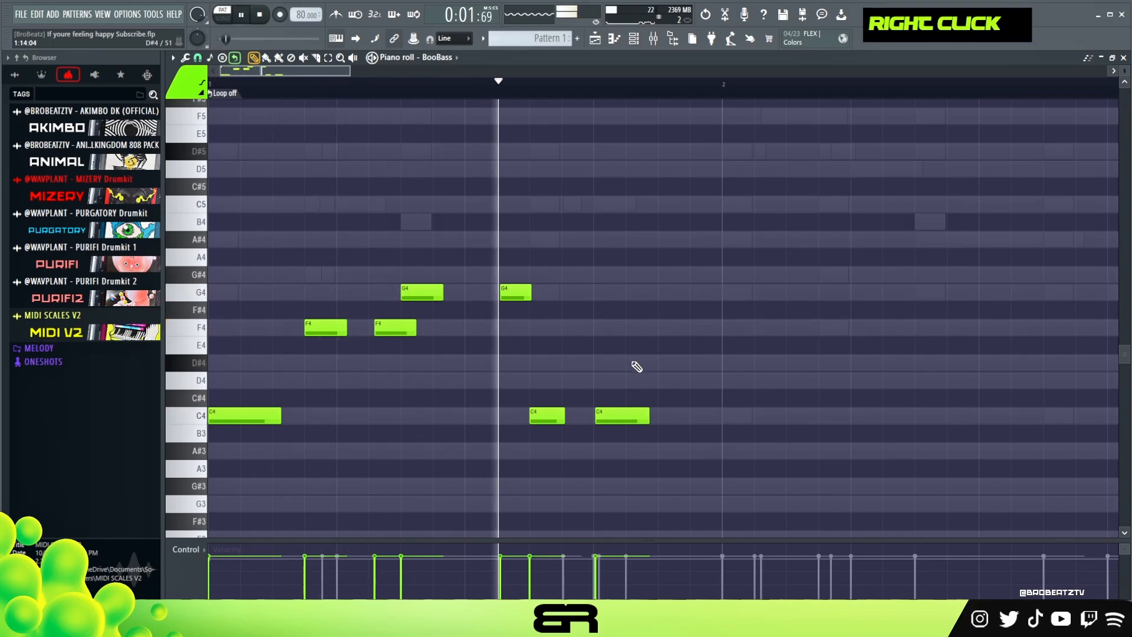
key(space)
key(space)
key(space)
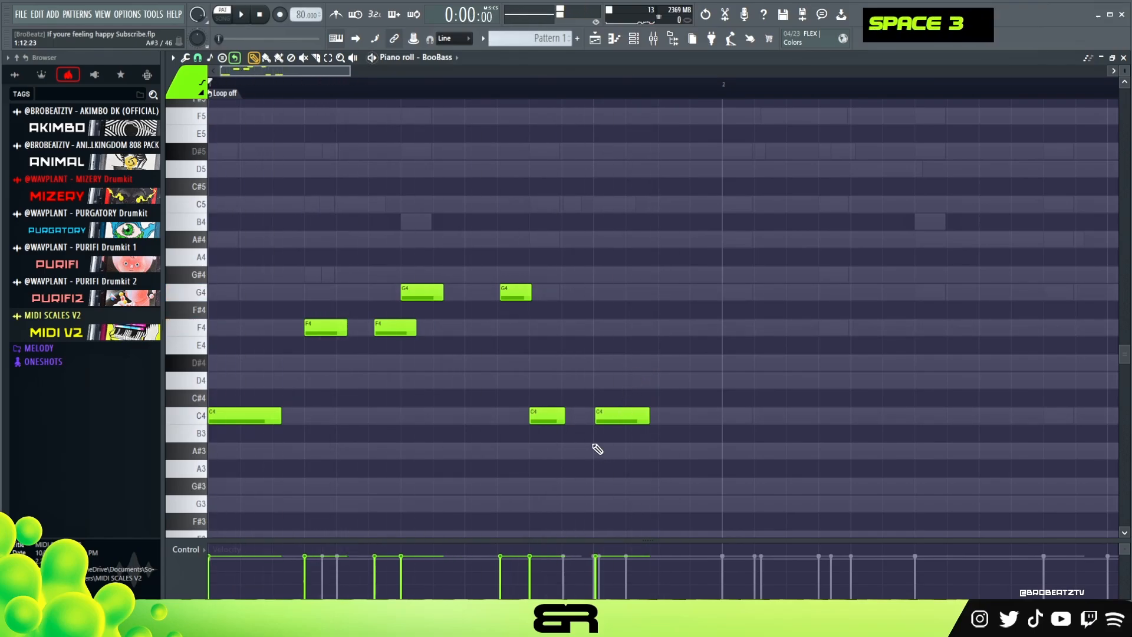
Duplicate all bar 1 bass notes into bar 2
key(ctrl+a)
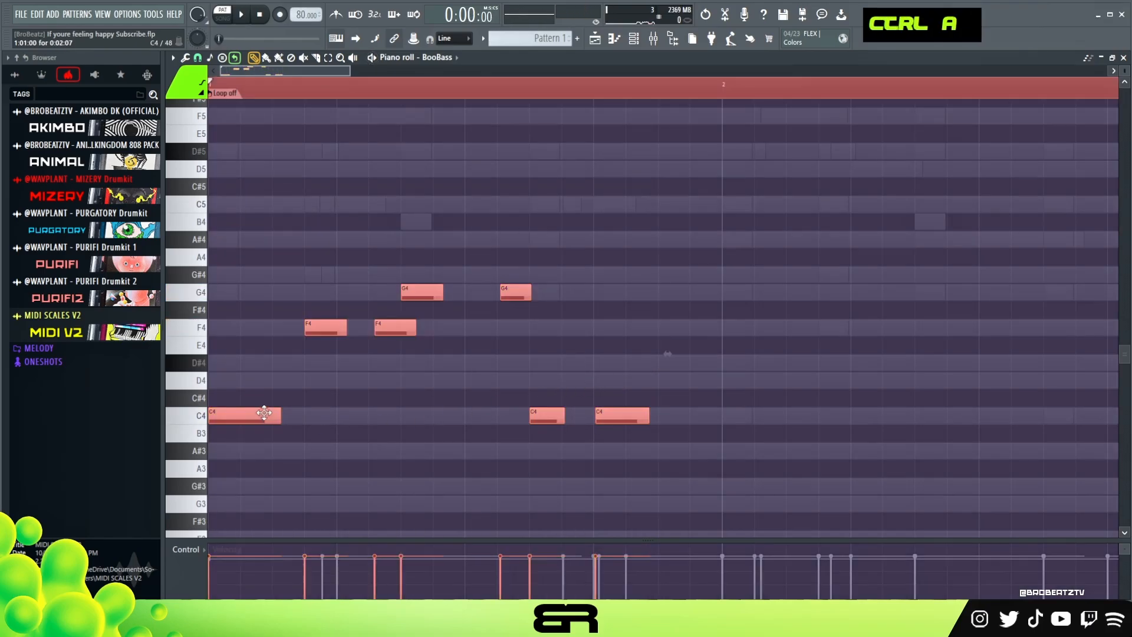
drag(260, 408, 774, 410)
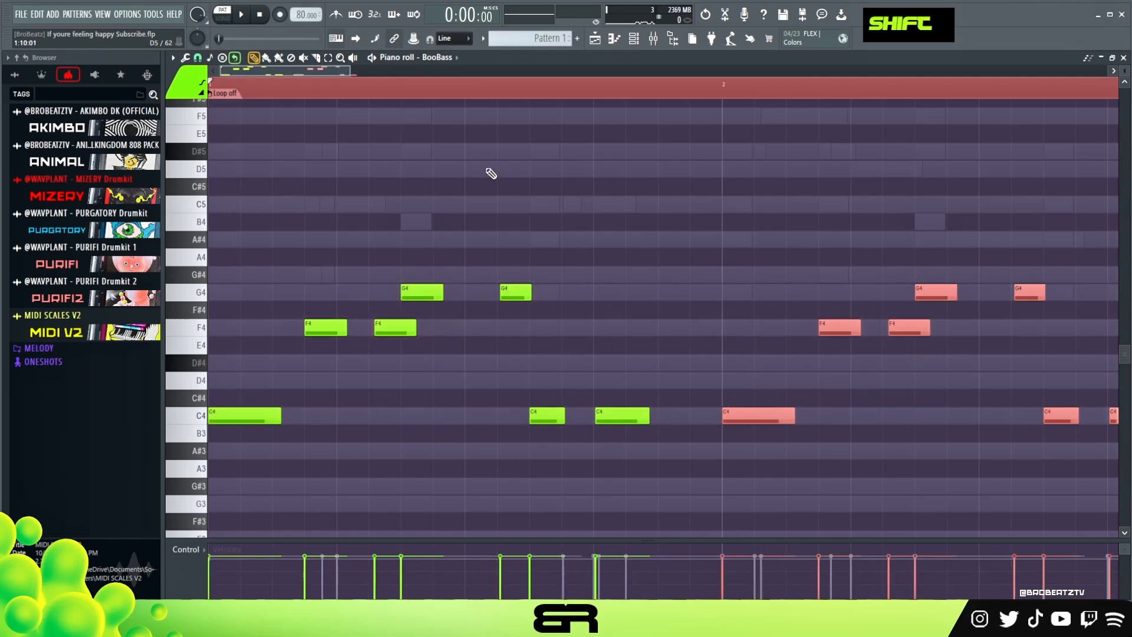
drag(319, 85, 371, 93)
right_click(405, 176)
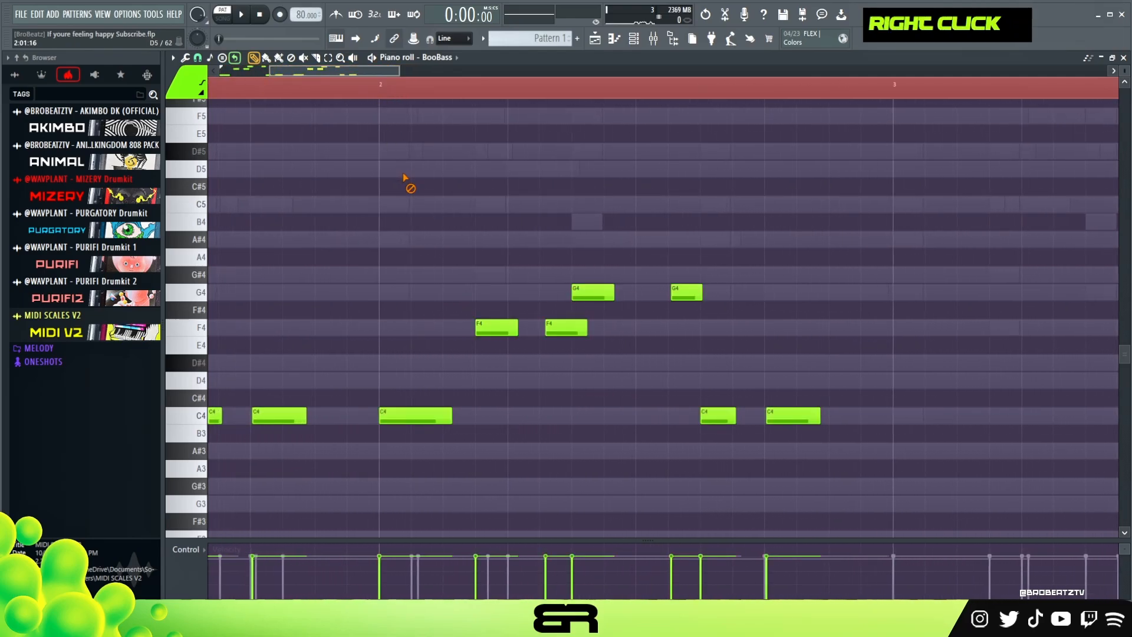
Duplicate the short G4 note just ahead of itself in bar 2, transpose the copy to G#5 and lengthen it slightly
ctrl+click(676, 290)
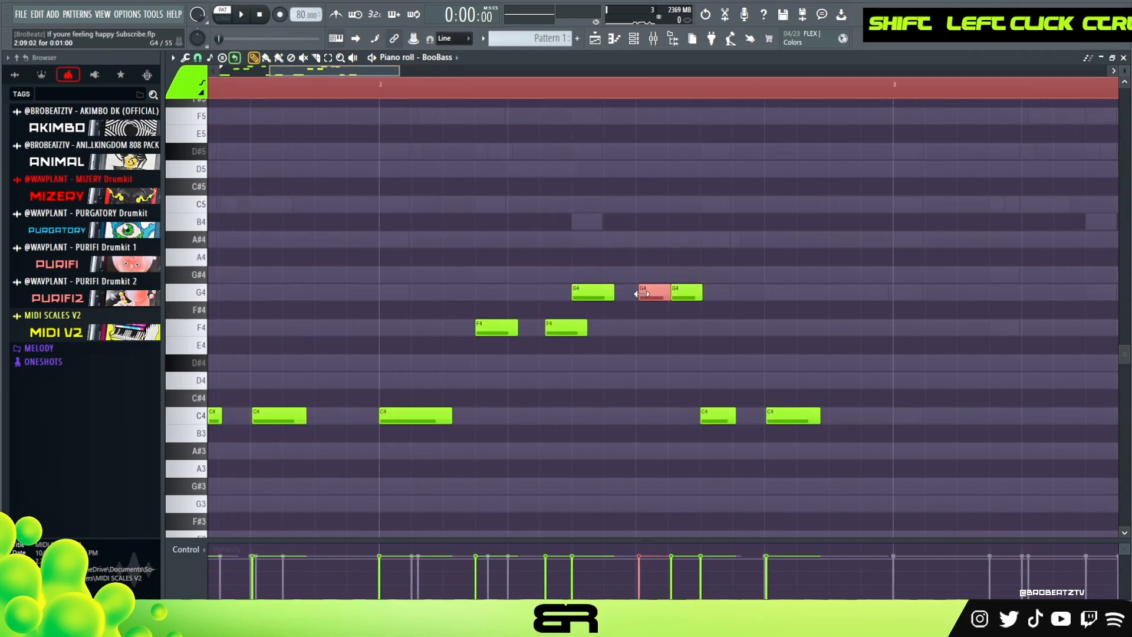
scroll(644, 289, left, 2)
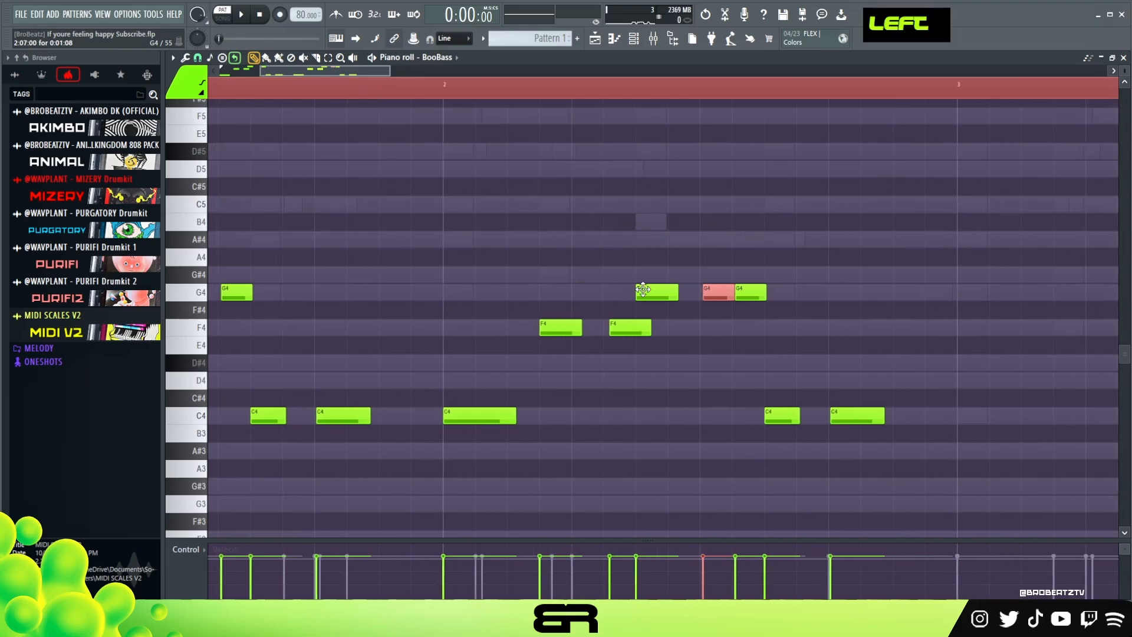
key(ctrl+Up)
key(shift+Up)
key(space)
right_click(585, 192)
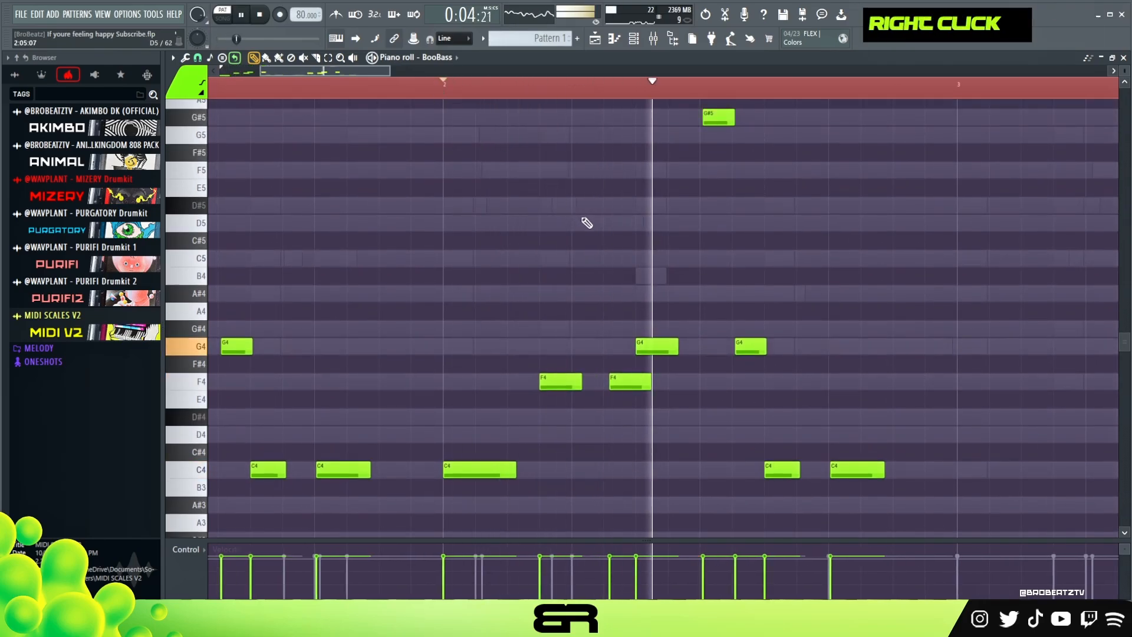
key(space)
key(space)
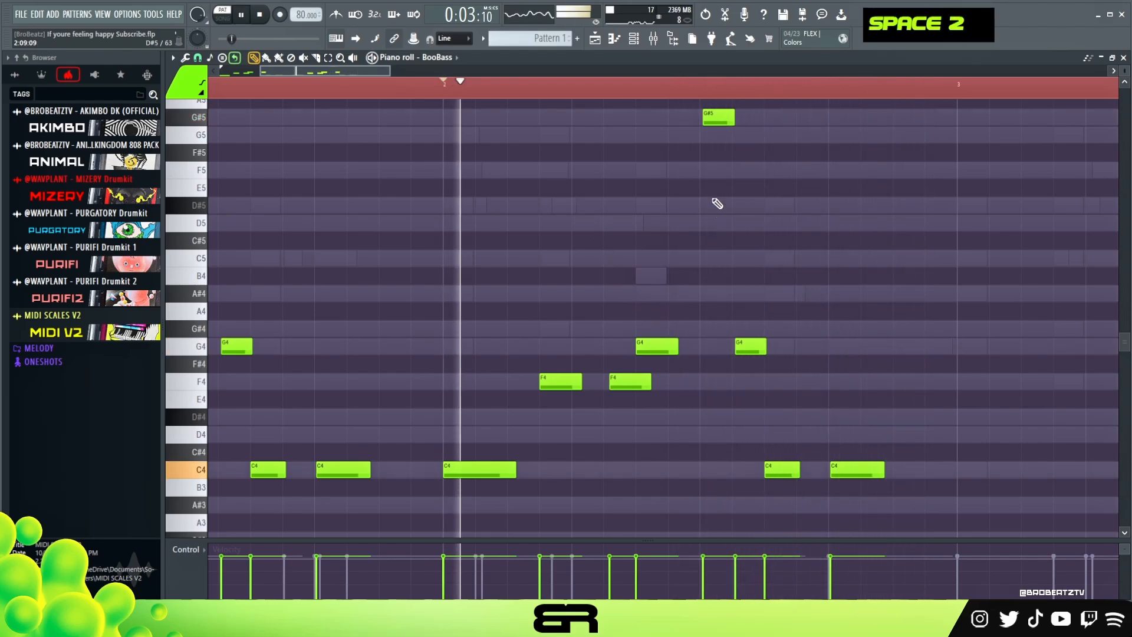
alt+click(732, 119)
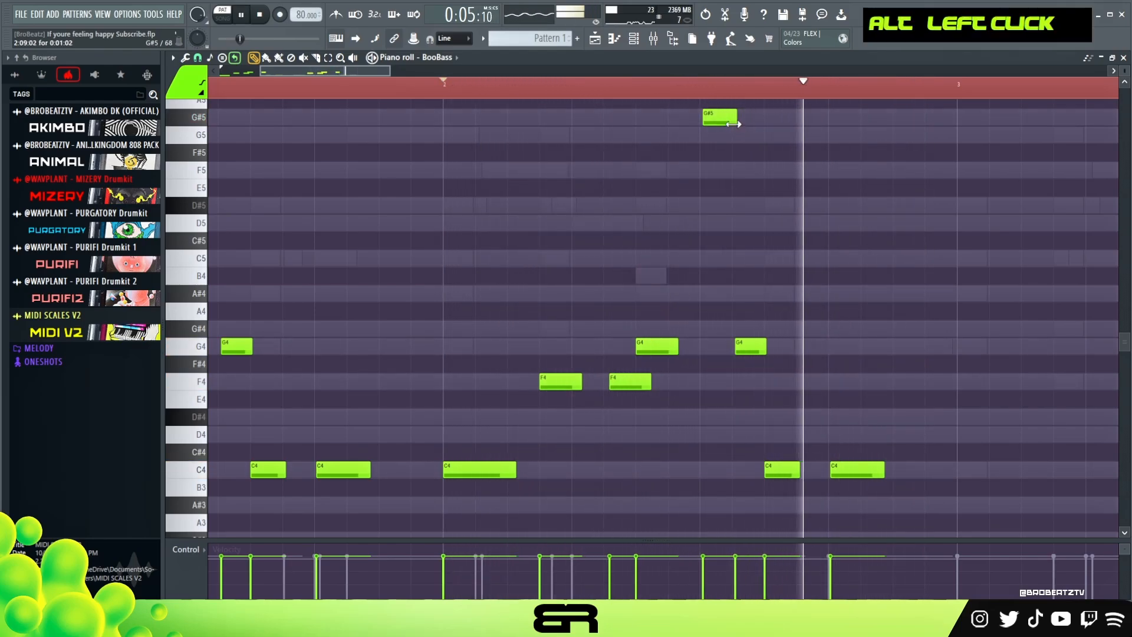
key(space)
Duplicate the two-bar bass pattern into bars 3 and 4 and clear the time selection
scroll(493, 88, down, 4)
key(ctrl+a)
shift+drag(220, 469, 566, 466)
right_click(447, 167)
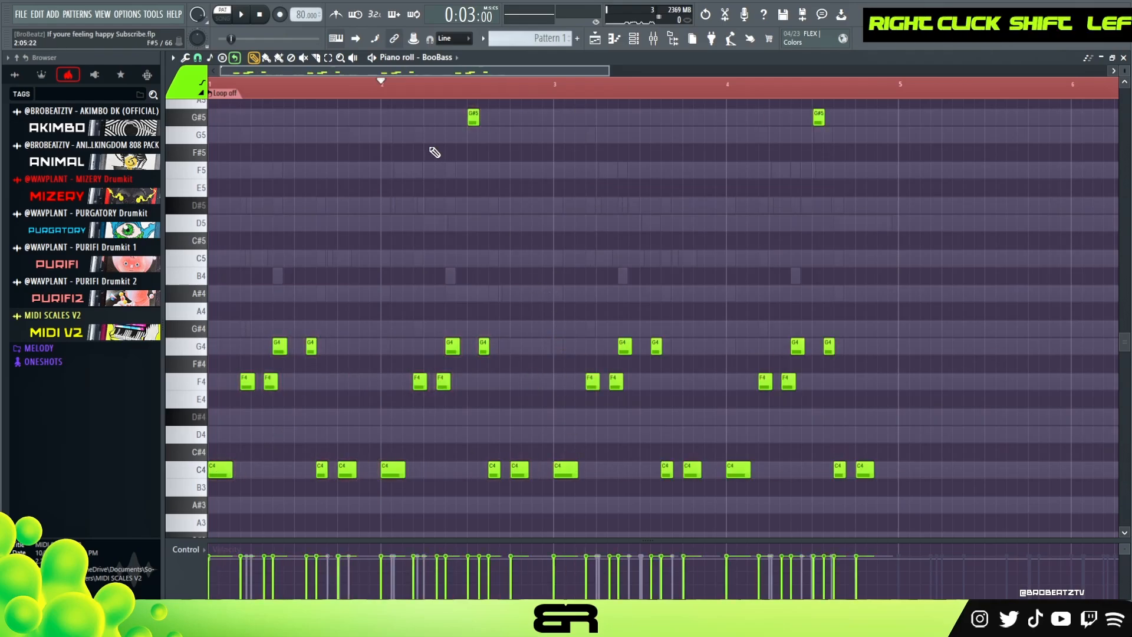
double_click(387, 88)
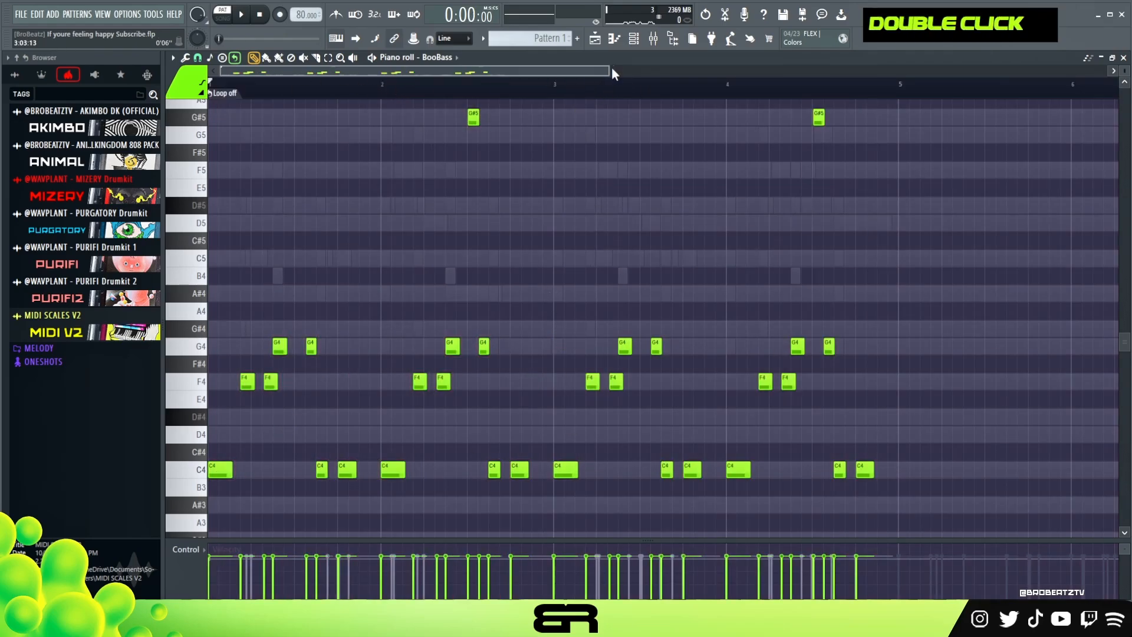
drag(611, 72, 521, 75)
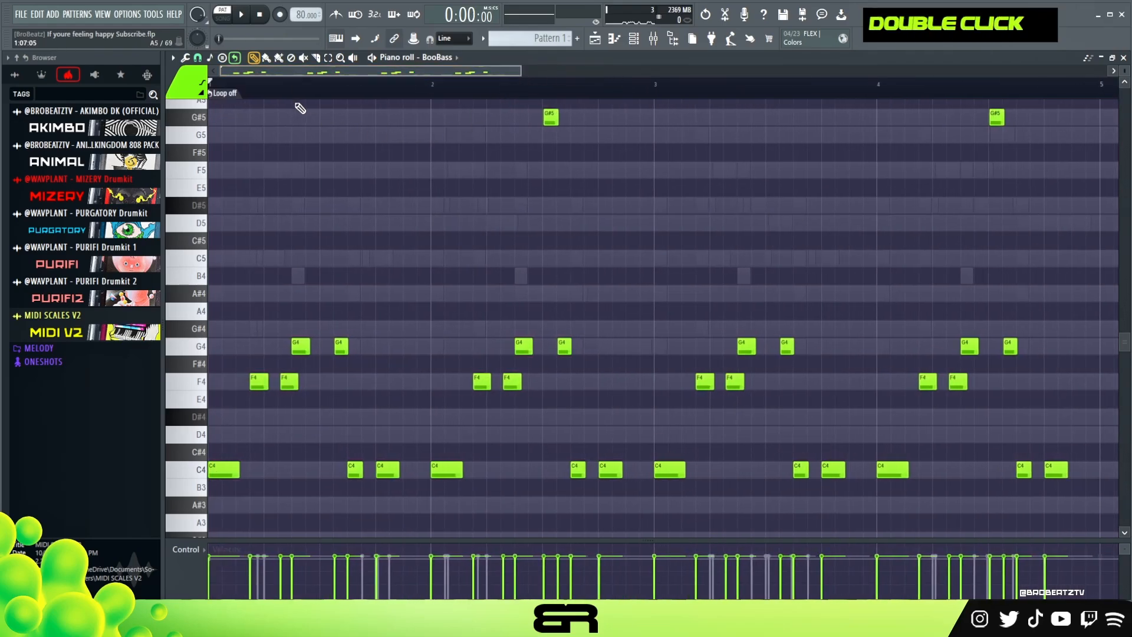
Play the four-bar bass line from the start to check it against the melody
key(space)
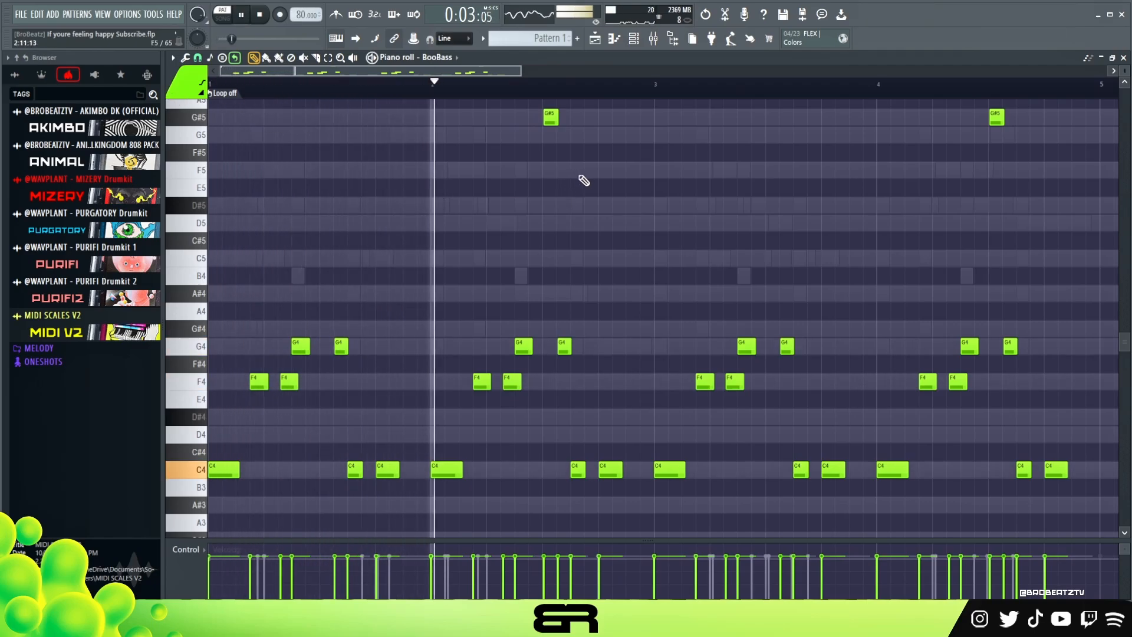
alt+scroll(583, 257, down, 1)
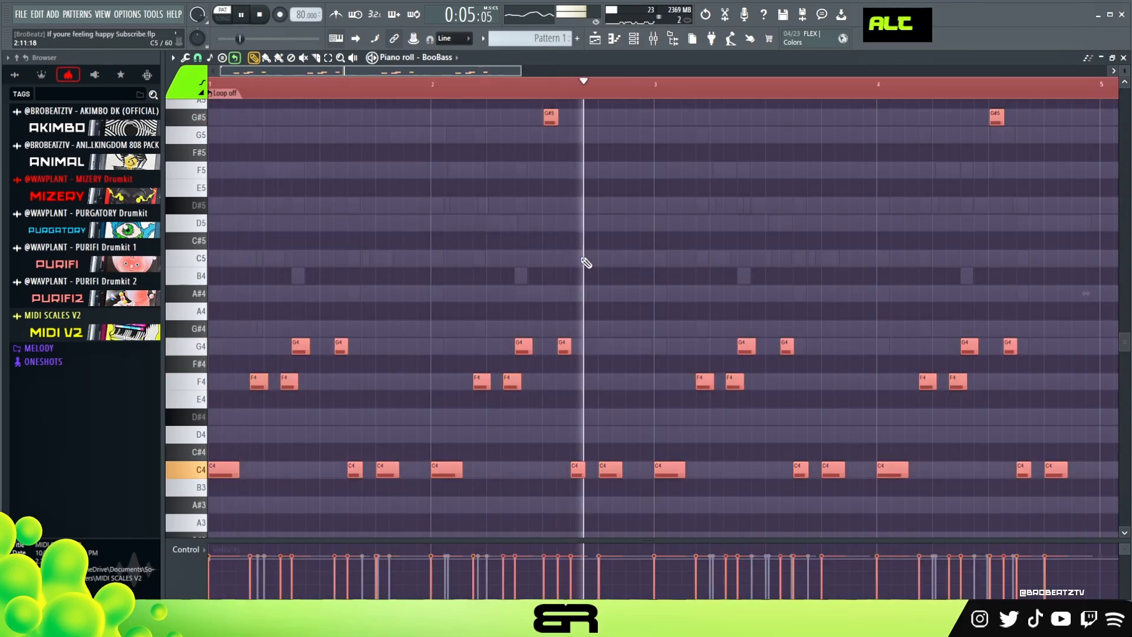
right_click(601, 247)
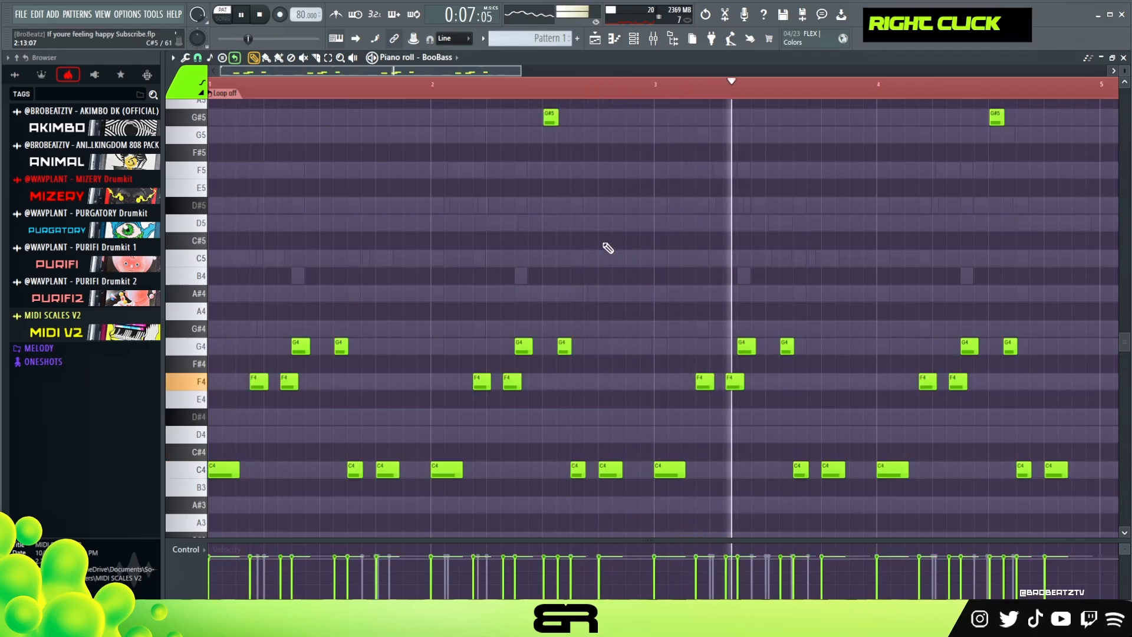
key(space)
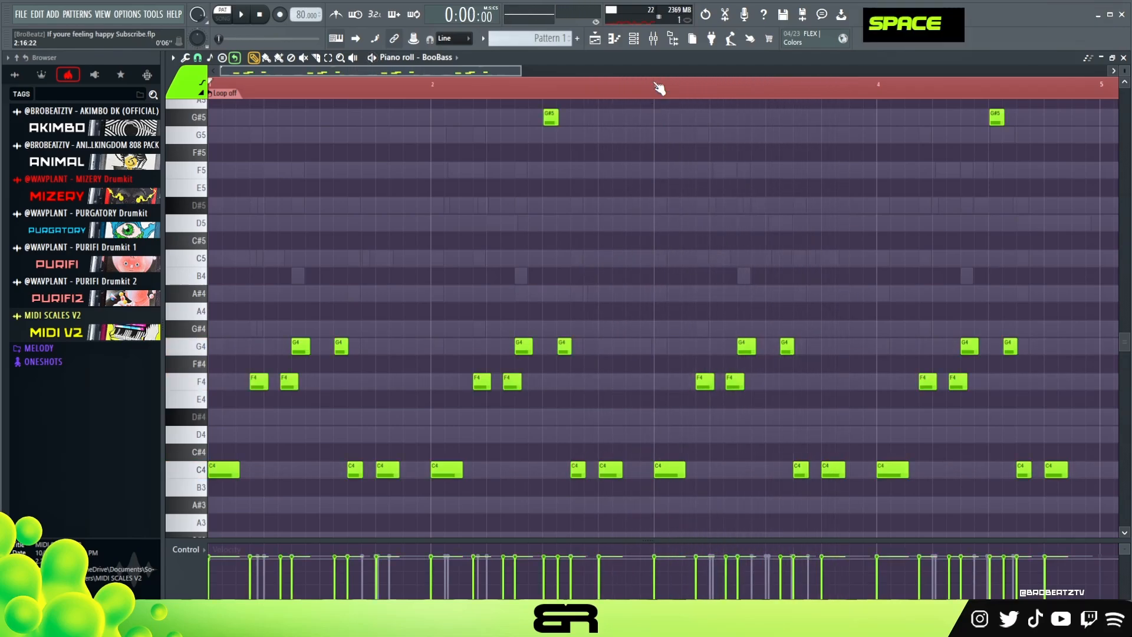
In bar 3, lengthen the first C4 and first G4 notes and delete the first F4 and second G4 notes
double_click(660, 89)
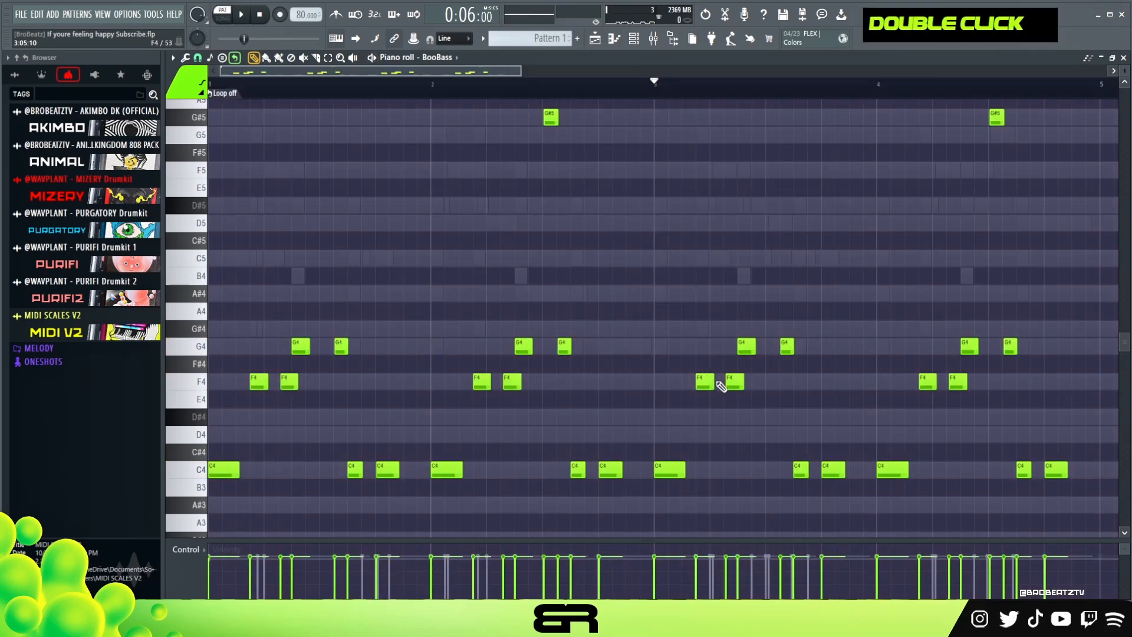
drag(686, 473, 718, 471)
drag(755, 349, 793, 353)
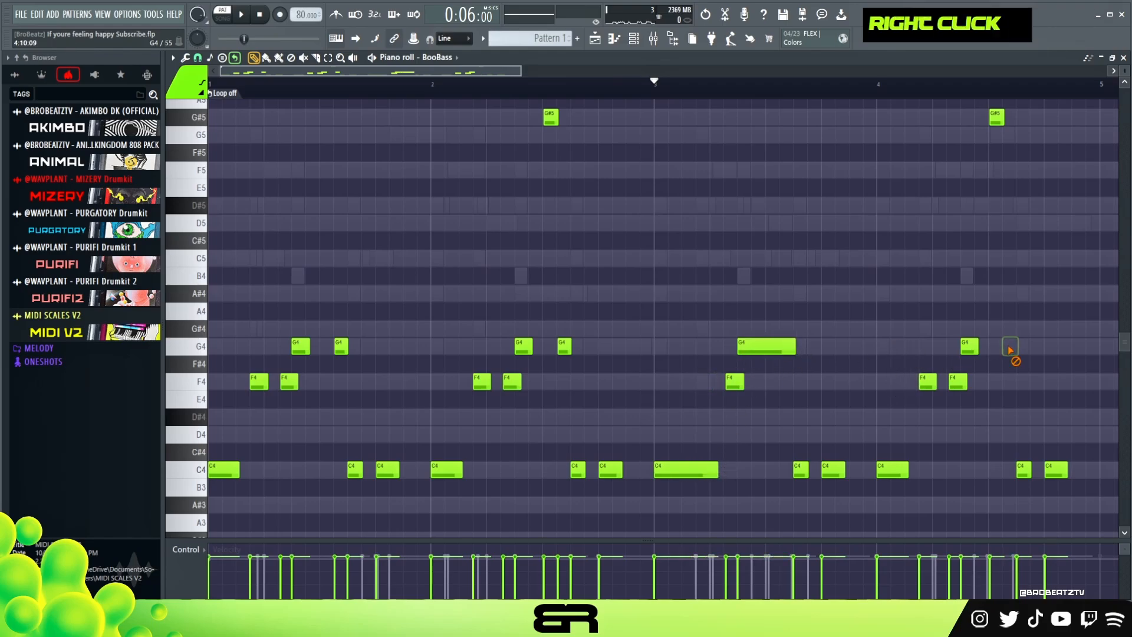
In bar 4, lengthen the G#5, first G4 and first C4 notes, delete the second G4 and first F4, and play from bar 3
drag(998, 119, 1014, 127)
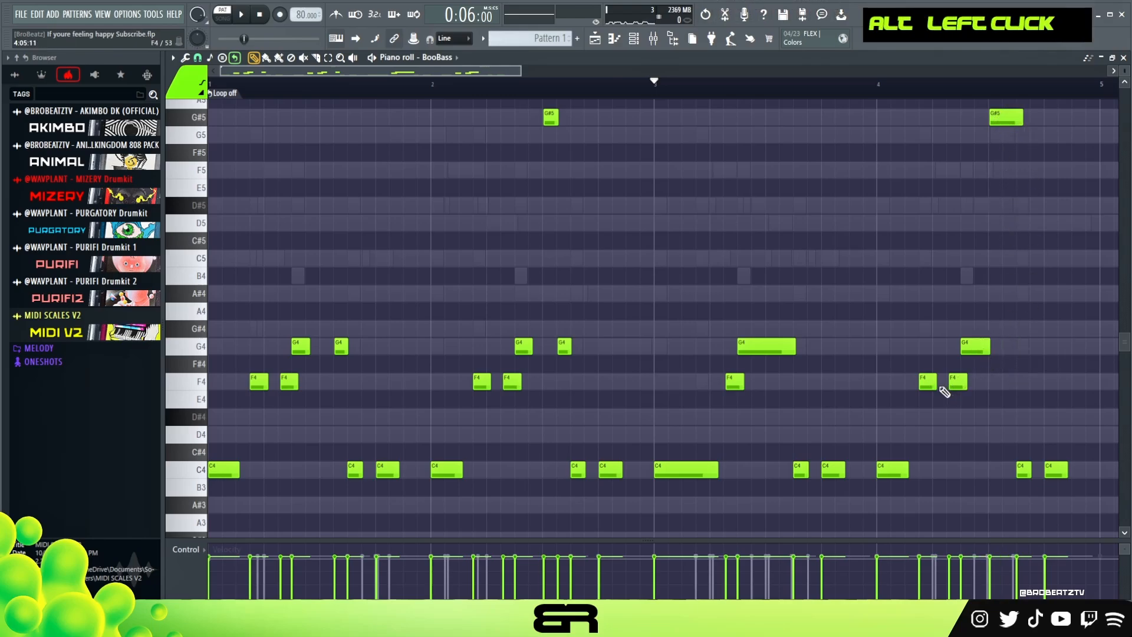
drag(909, 465, 942, 473)
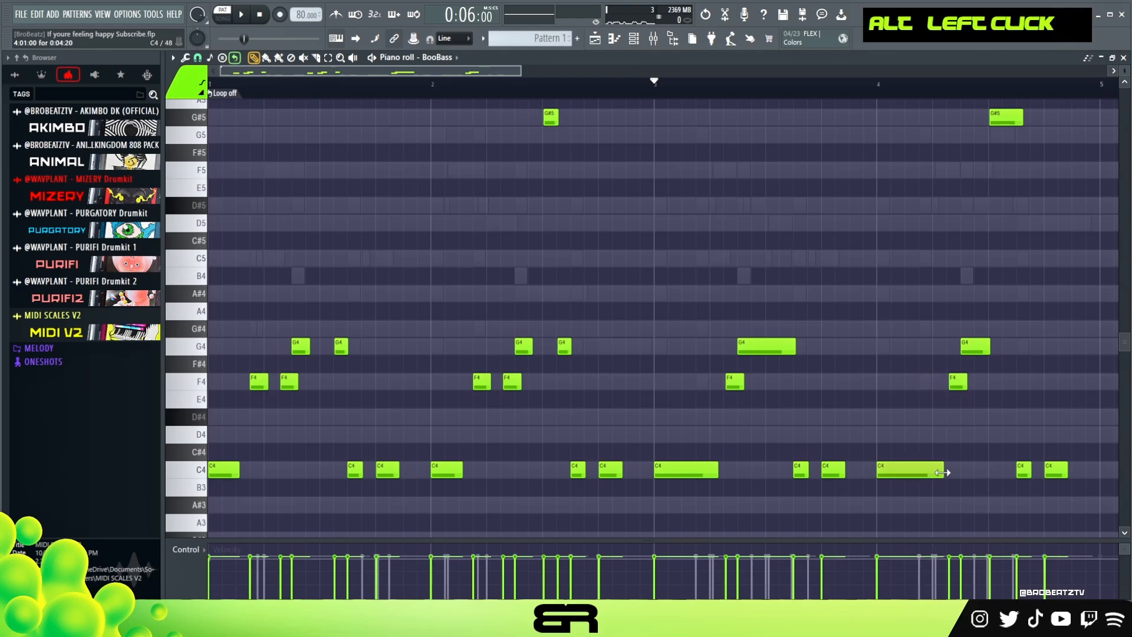
key(space)
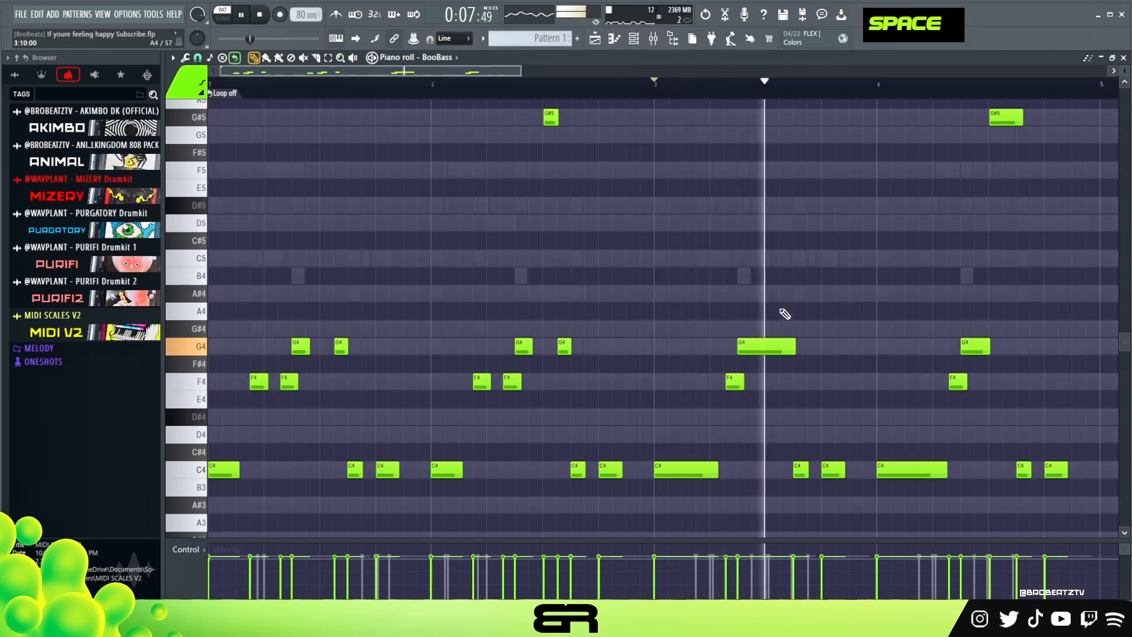
key(space)
key(space)
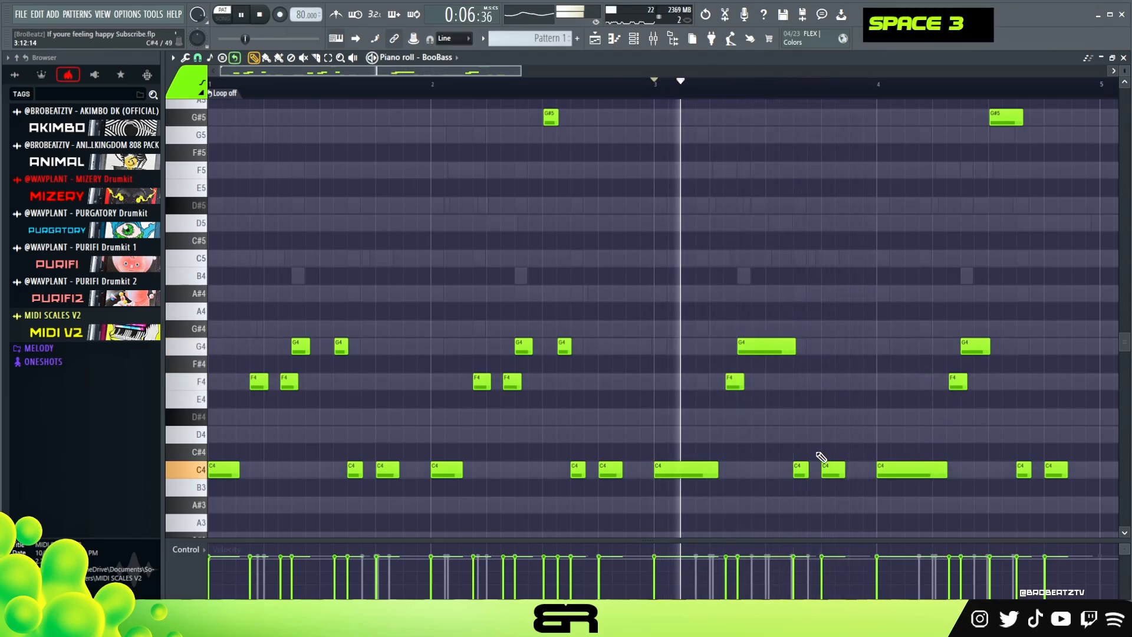
Lengthen the last C4 note of bar 3 slightly and trim the end of that bar's long G4 note
drag(844, 471, 850, 474)
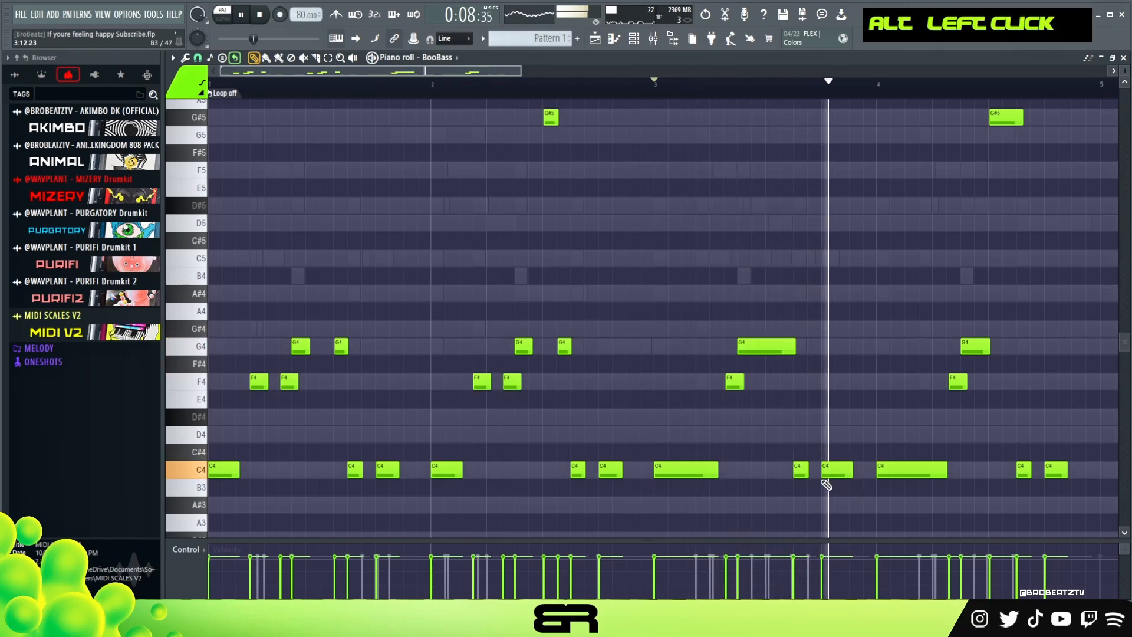
key(space)
key(space)
drag(795, 348, 785, 357)
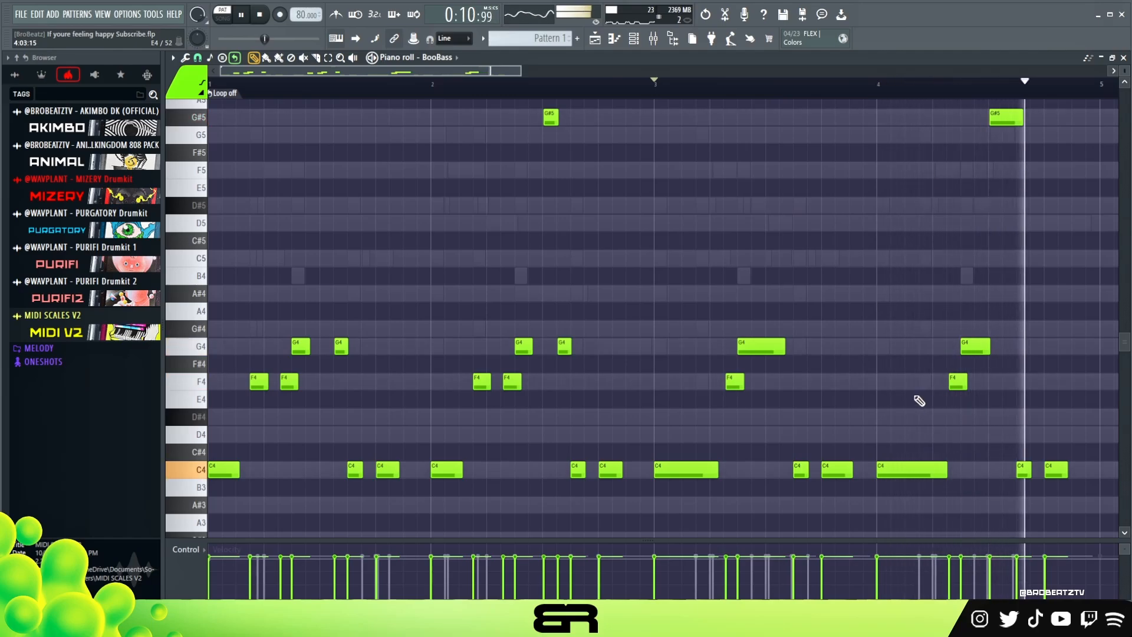
Extend the G4 note in bar 4 slightly and trim the end of the G#5 note while playing from bar 3
key(space)
key(space)
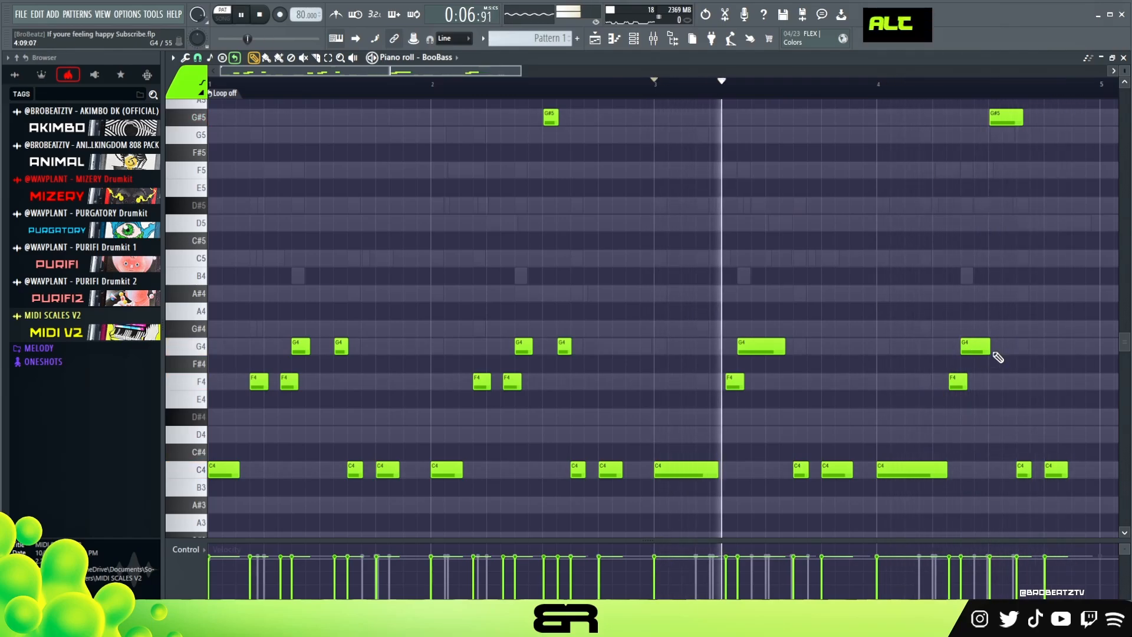
drag(992, 352, 996, 349)
drag(1025, 122, 1022, 122)
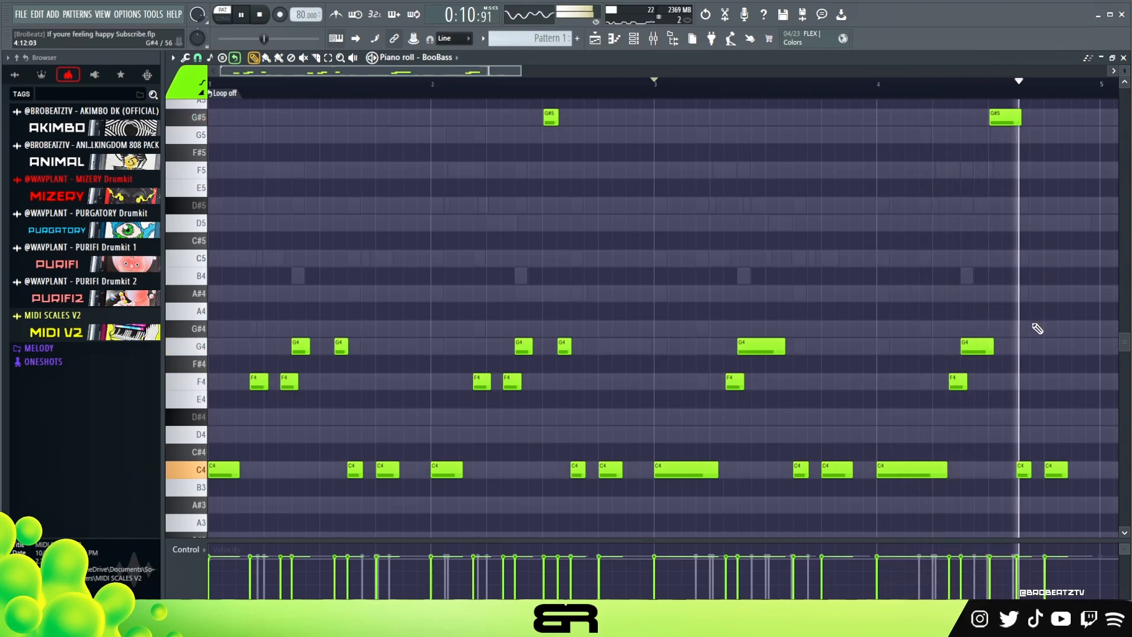
Nudge the second C4 note of bar 4 slightly later, off the grid, and play the end of the bass line
ctrl+click(1023, 471)
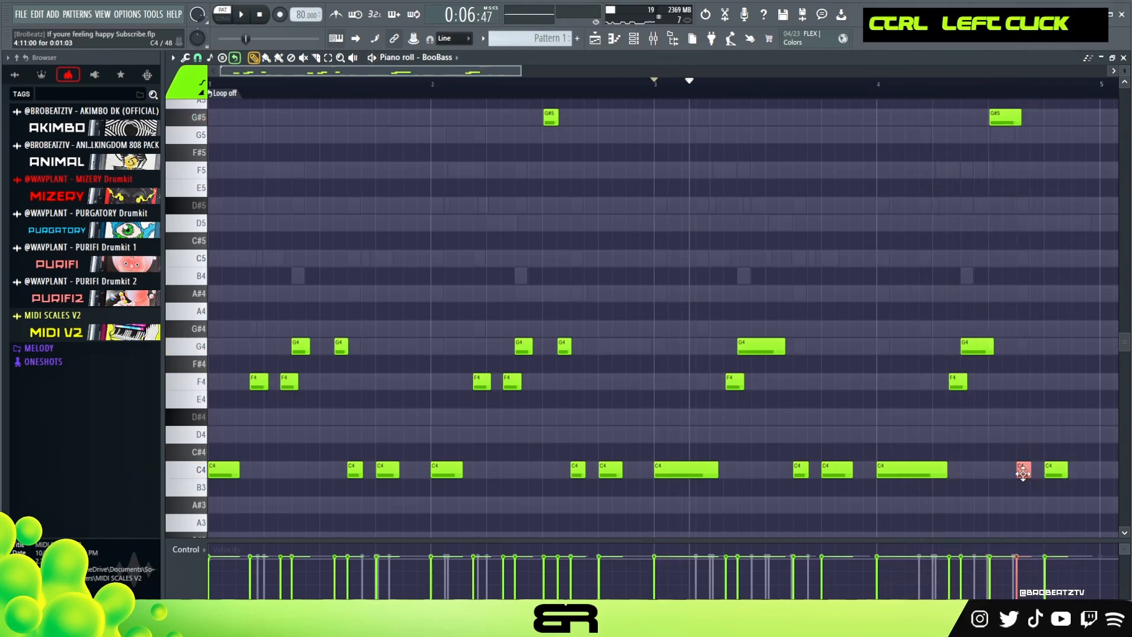
scroll(1064, 116, up, 2)
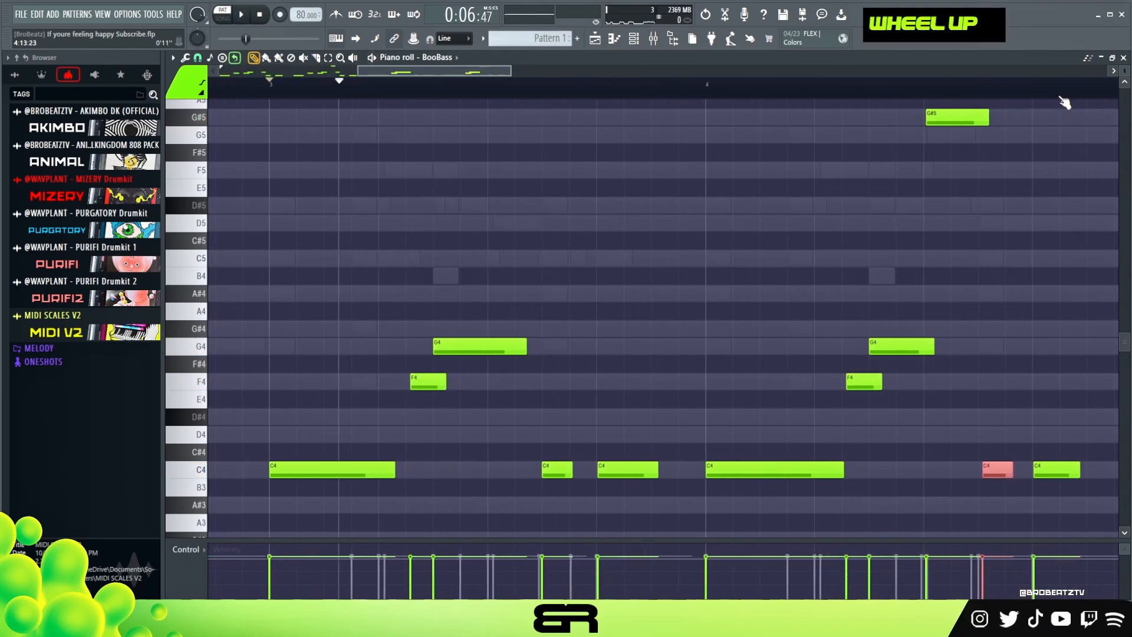
scroll(1064, 103, up, 1)
alt+shift+scroll(993, 466, down, 1)
key(space)
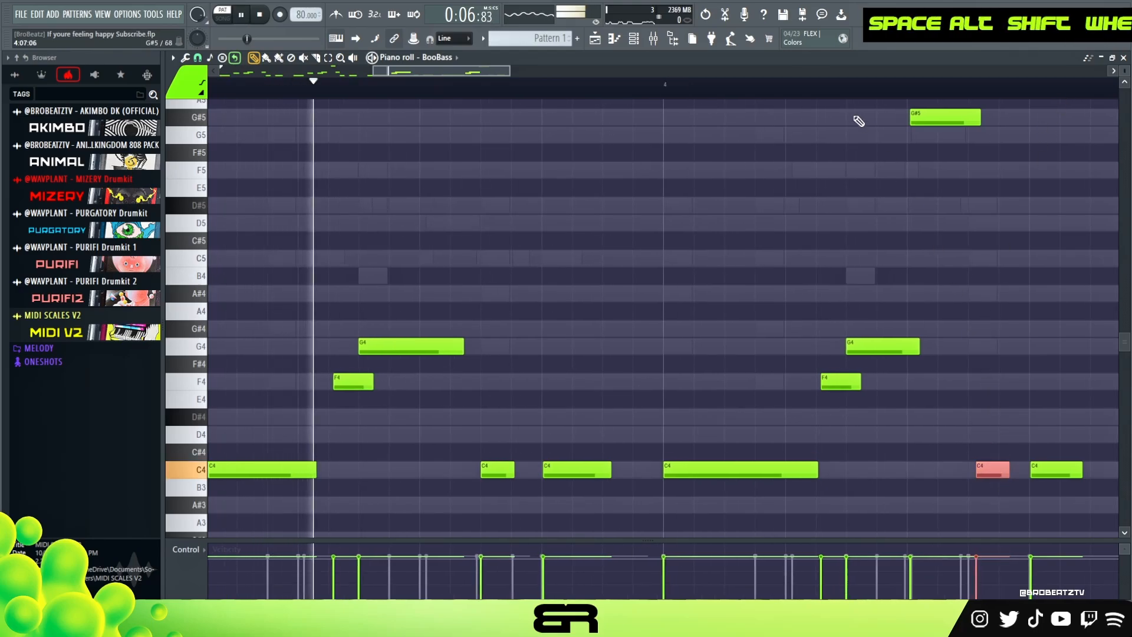
right_click(968, 243)
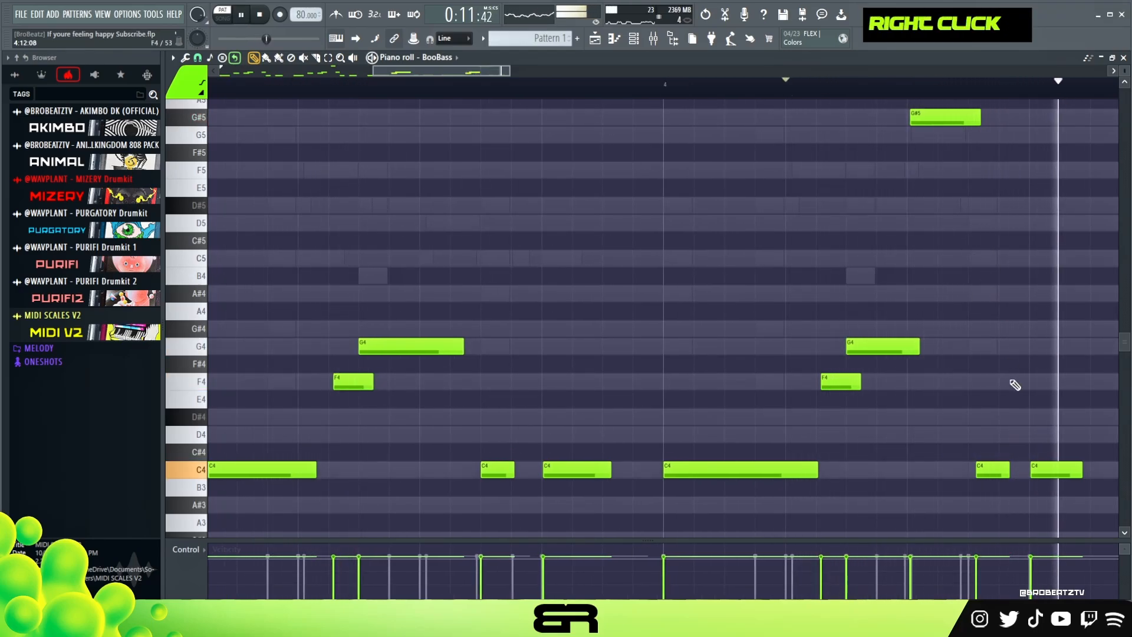
key(space)
alt+drag(996, 471, 999, 472)
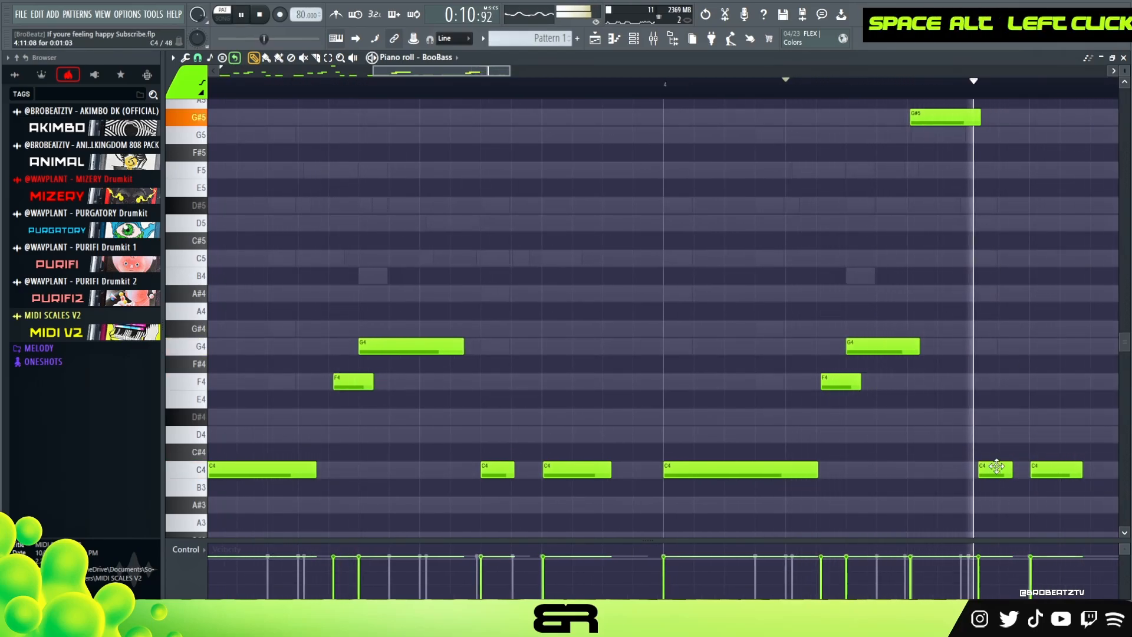
key(space)
scroll(669, 70, down, 3)
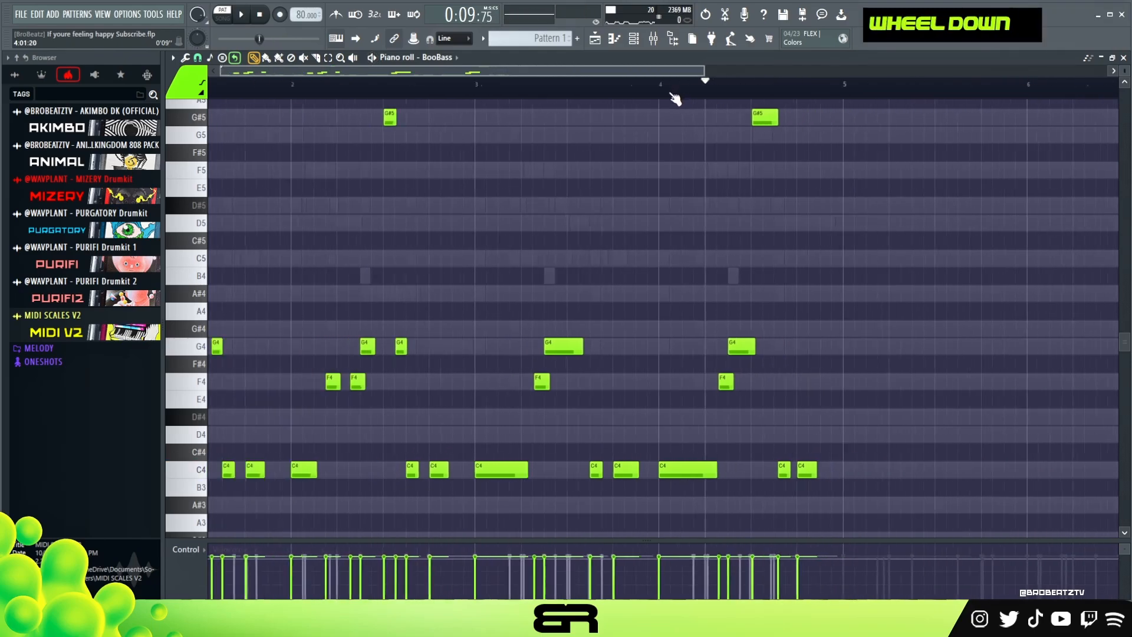
Show the channel rack, reposition it over the piano roll, and leave a {PF2} KICK (13) hit on step 1 only
click(648, 46)
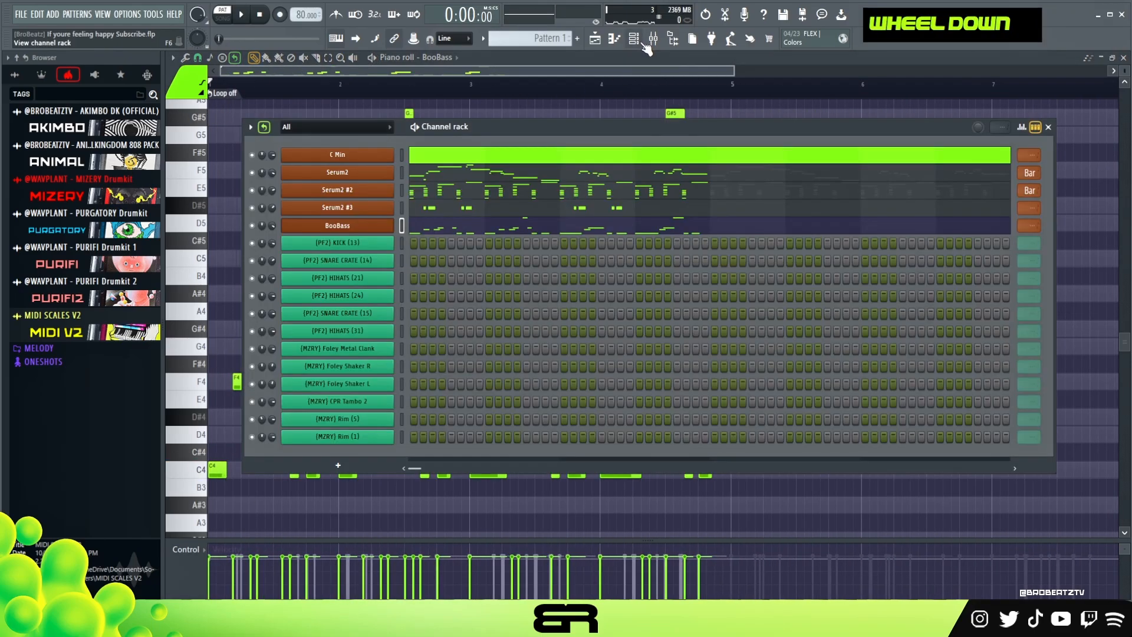
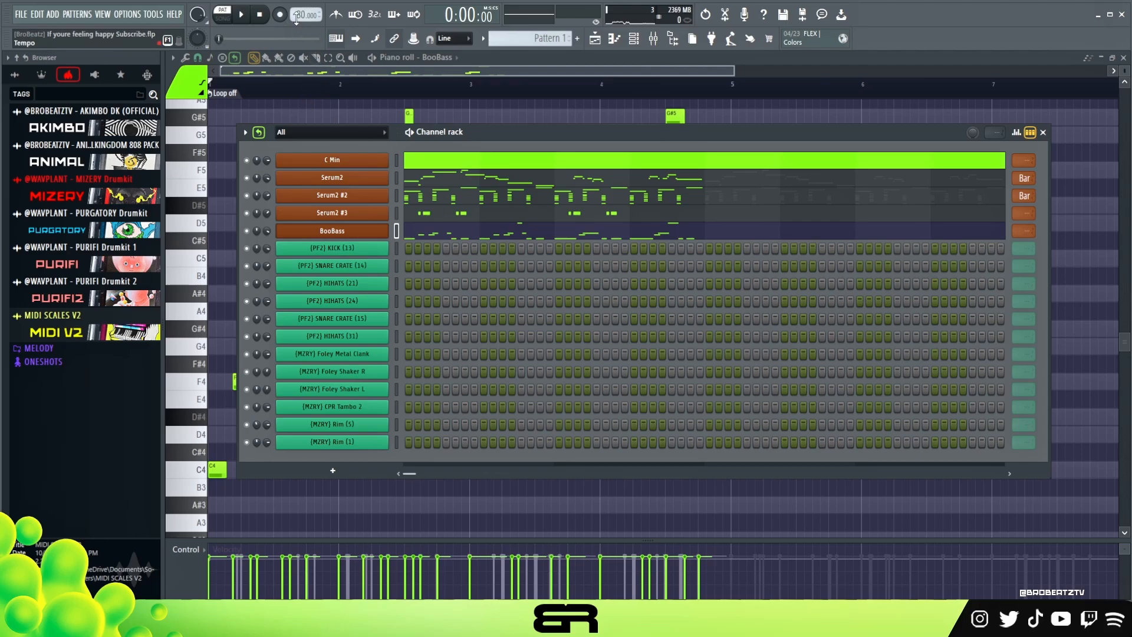
drag(474, 125, 489, 110)
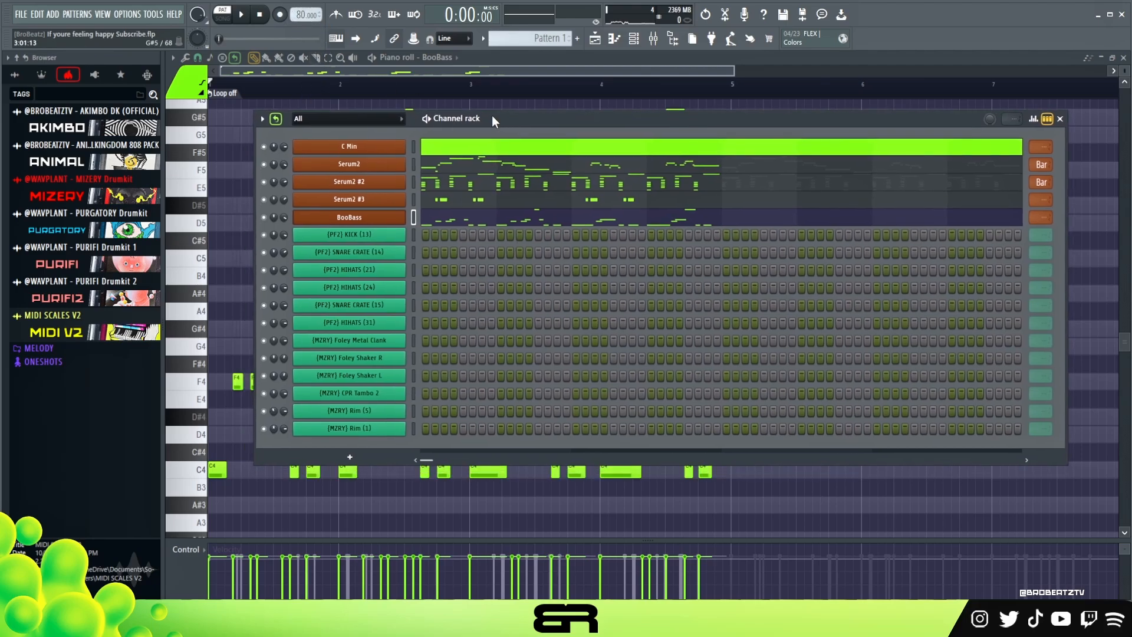
scroll(1042, 204, down, 1)
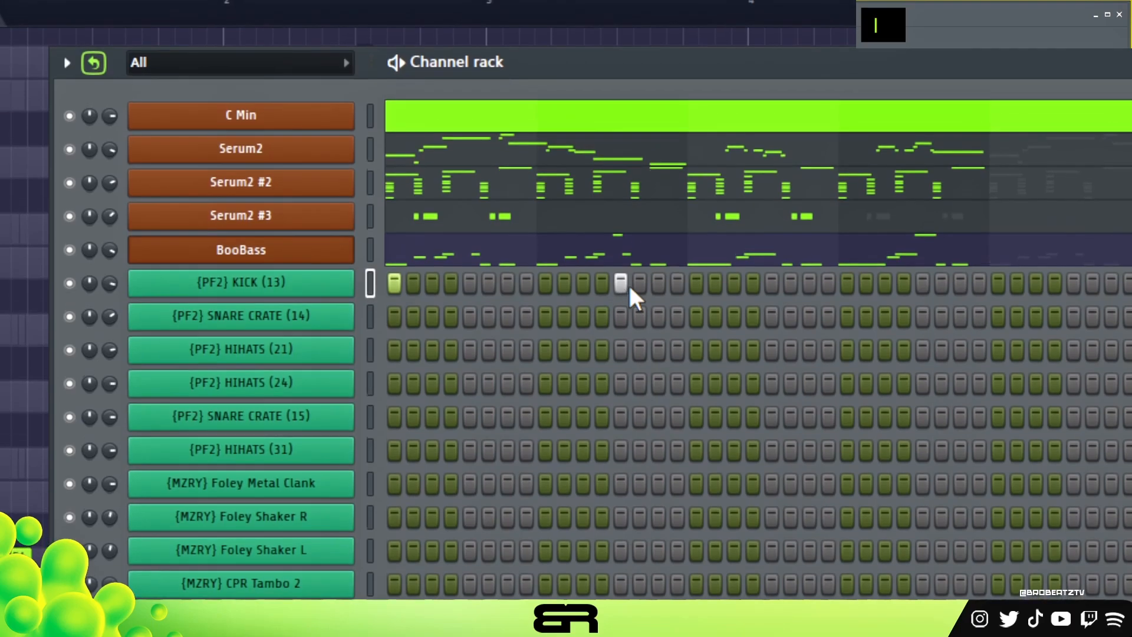
right_click(628, 284)
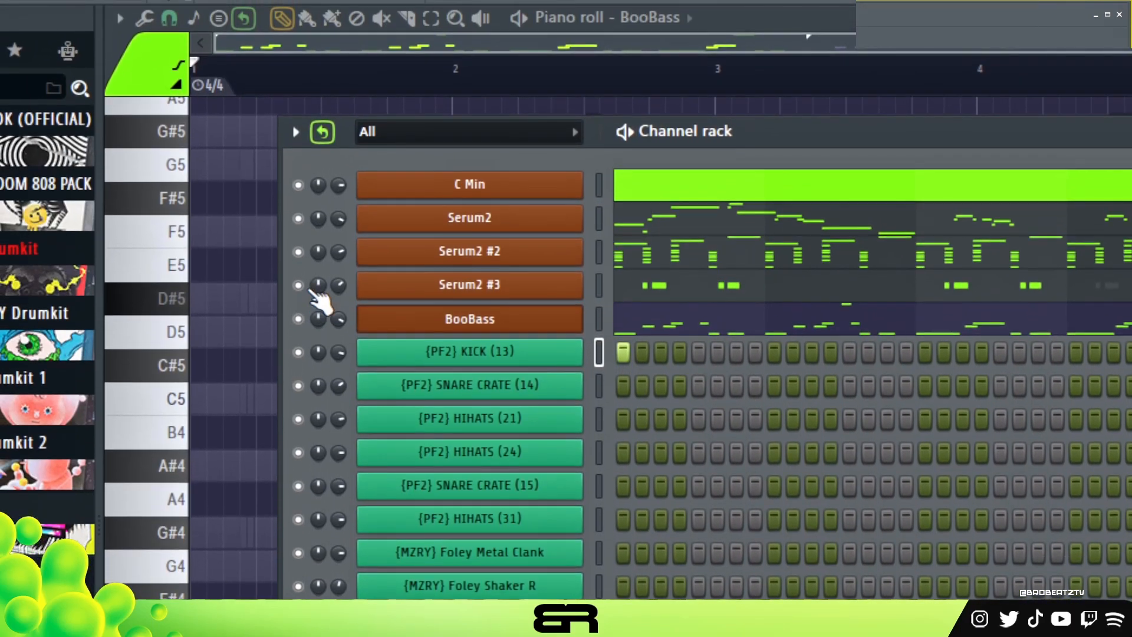
Mute the Serum2 #3, Serum2 and BooBass channels and briefly play the pattern
click(238, 263)
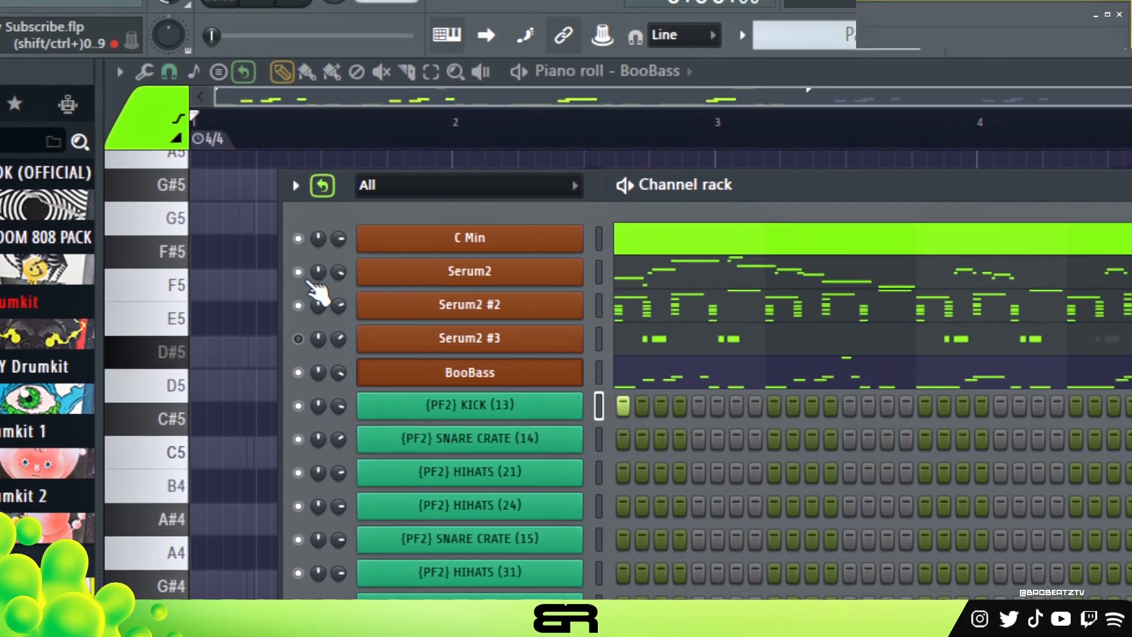
click(239, 196)
click(301, 343)
key(space)
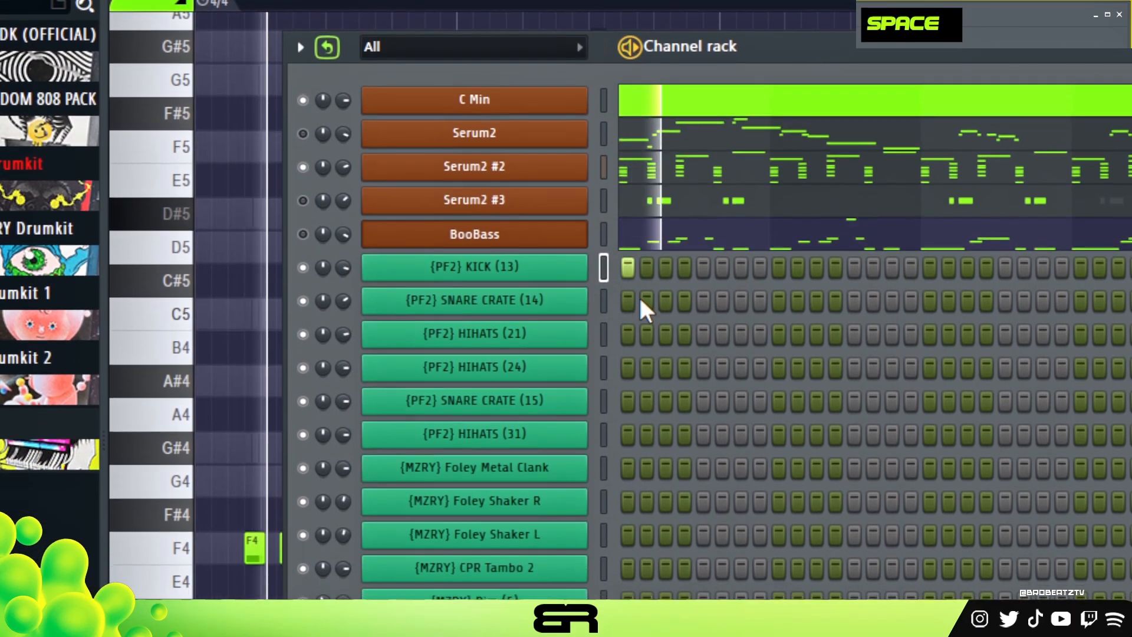
key(space)
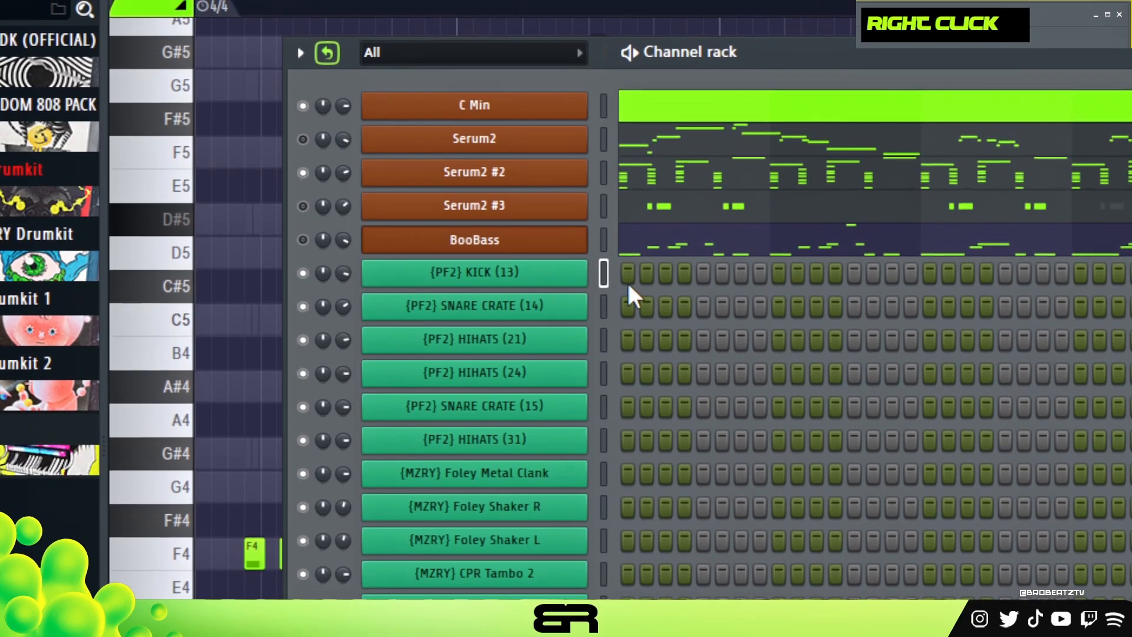
Try a pattern with {PF2} KICK (13) on steps 1, 7, 13 and 19 and {PF2} SNARE CRATE (14) on steps 9 and 21
click(628, 289)
click(683, 290)
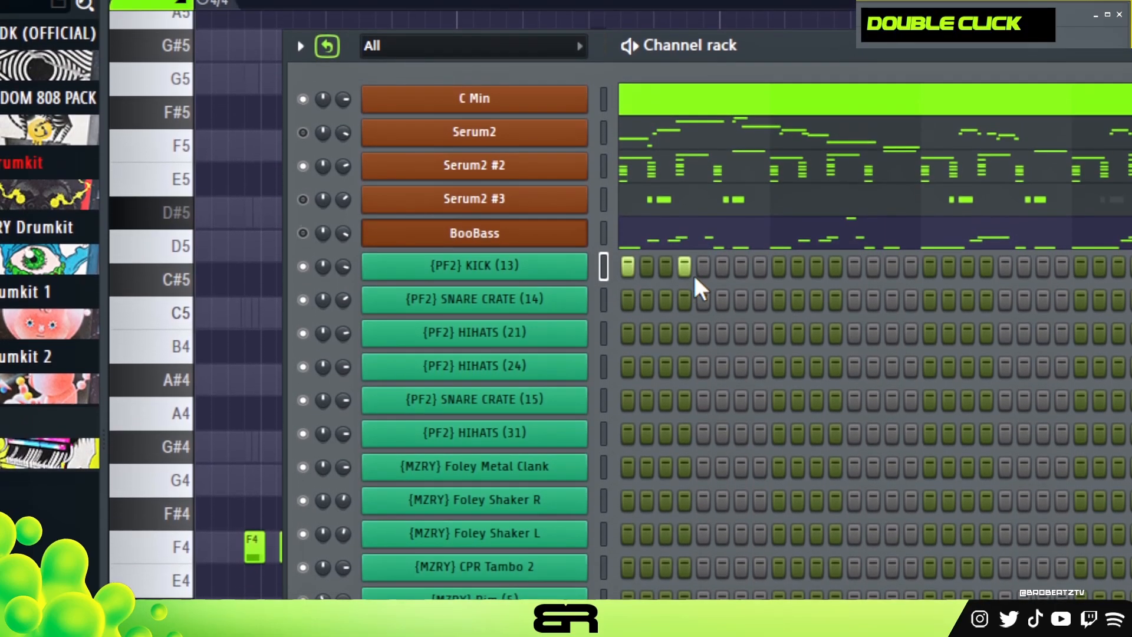
right_click(684, 275)
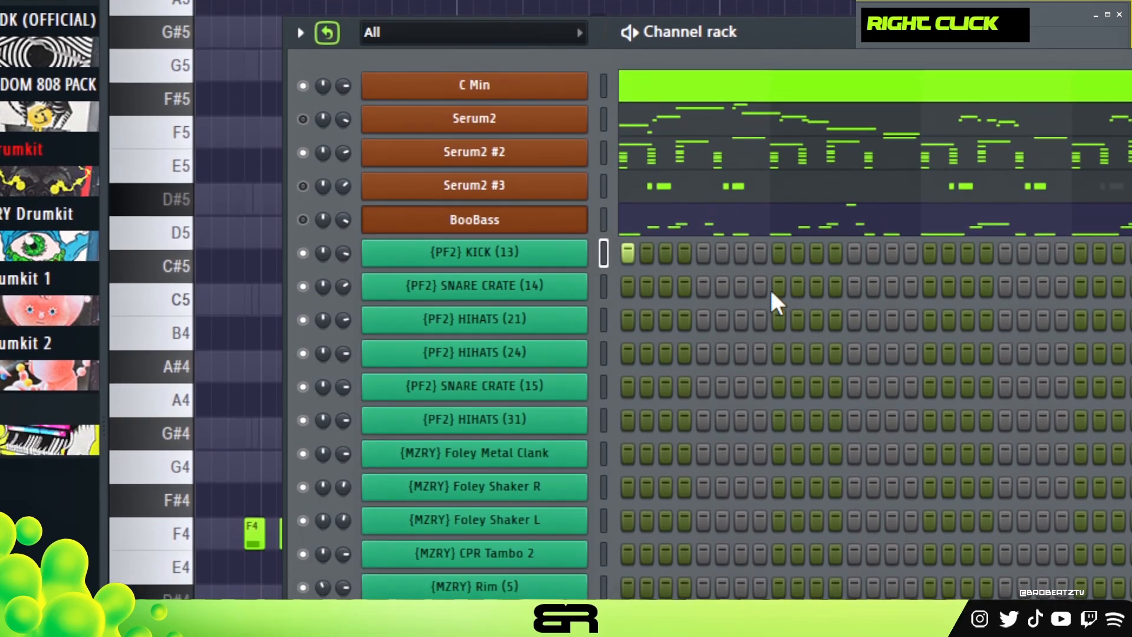
click(779, 318)
click(1024, 319)
right_click(812, 287)
click(797, 287)
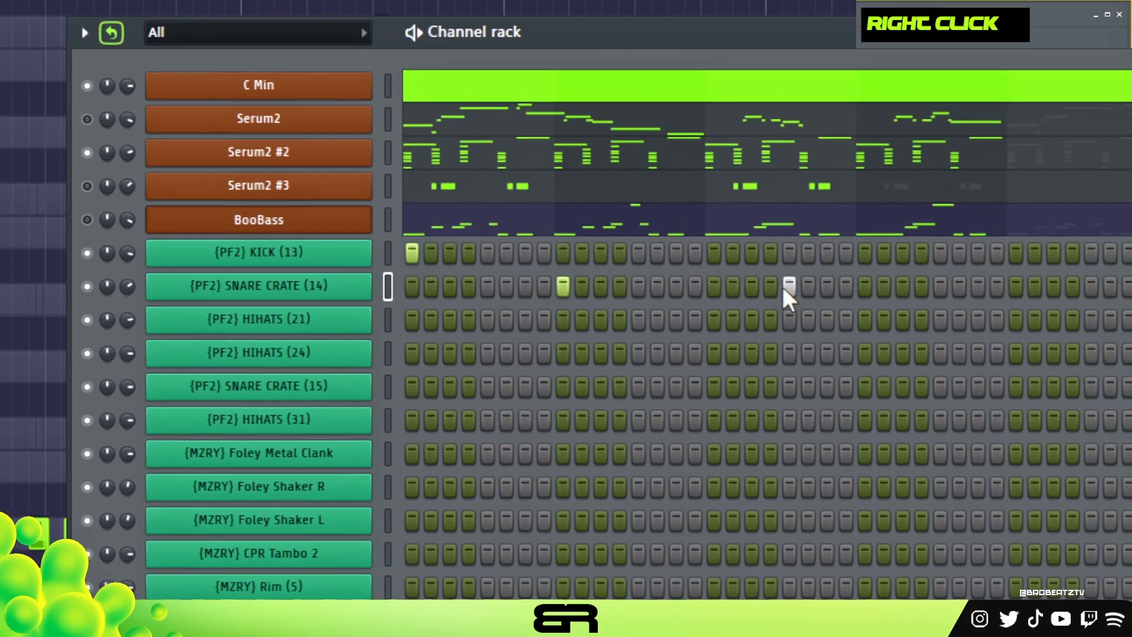
click(533, 252)
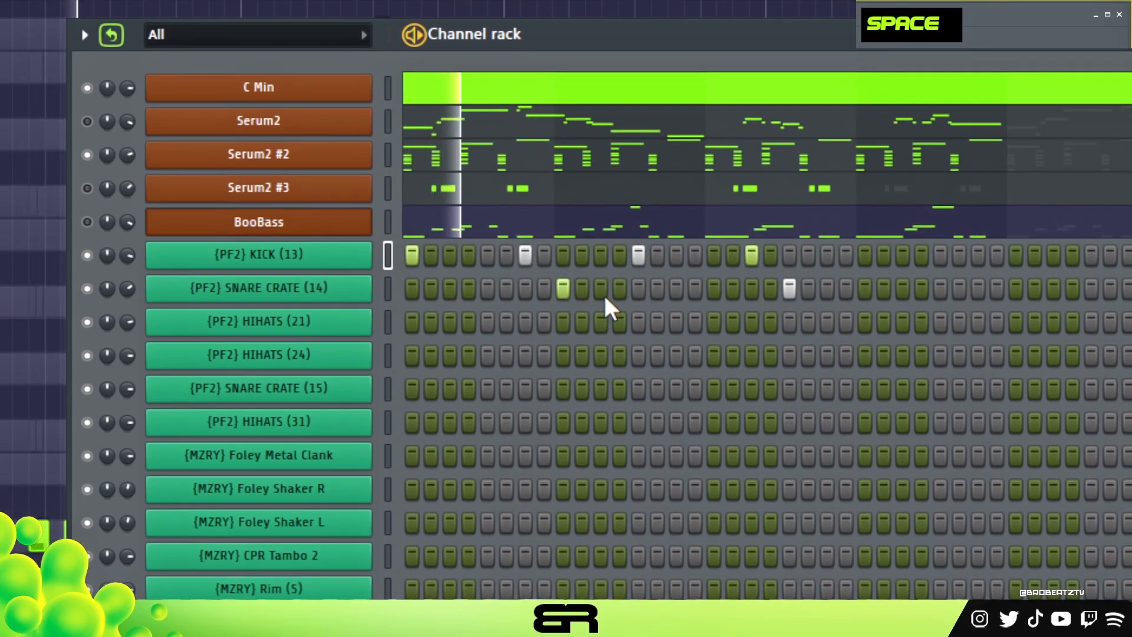
key(space)
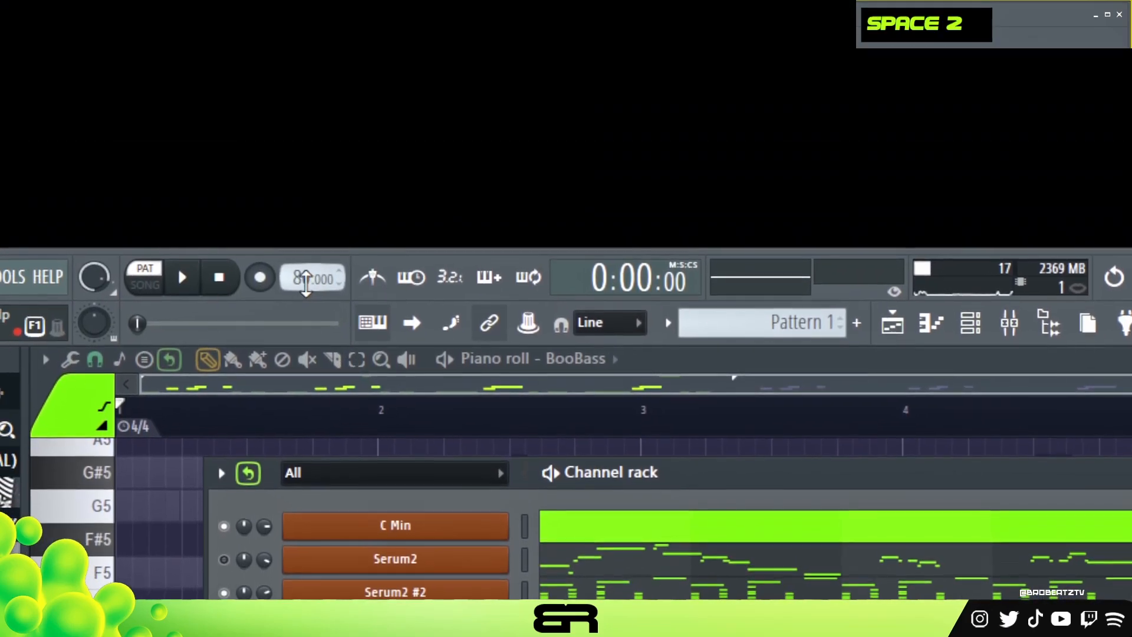
Try {PF2} HIHATS (24) hits on steps 1 and 5 and play the pattern
drag(306, 282, 306, 188)
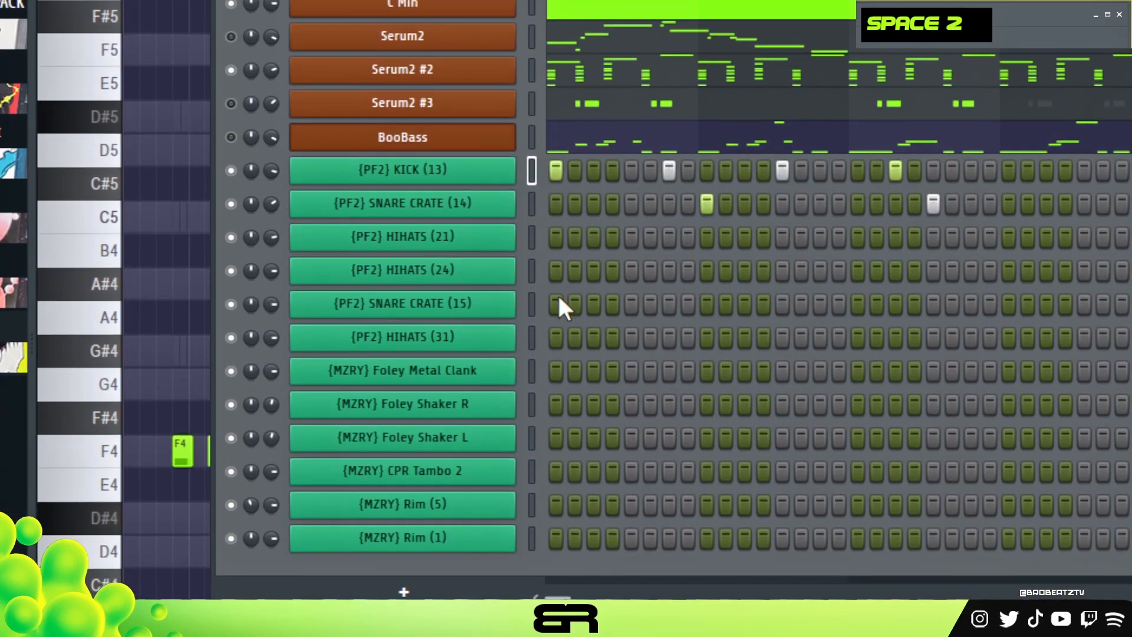
click(556, 272)
right_click(610, 274)
click(632, 272)
key(space)
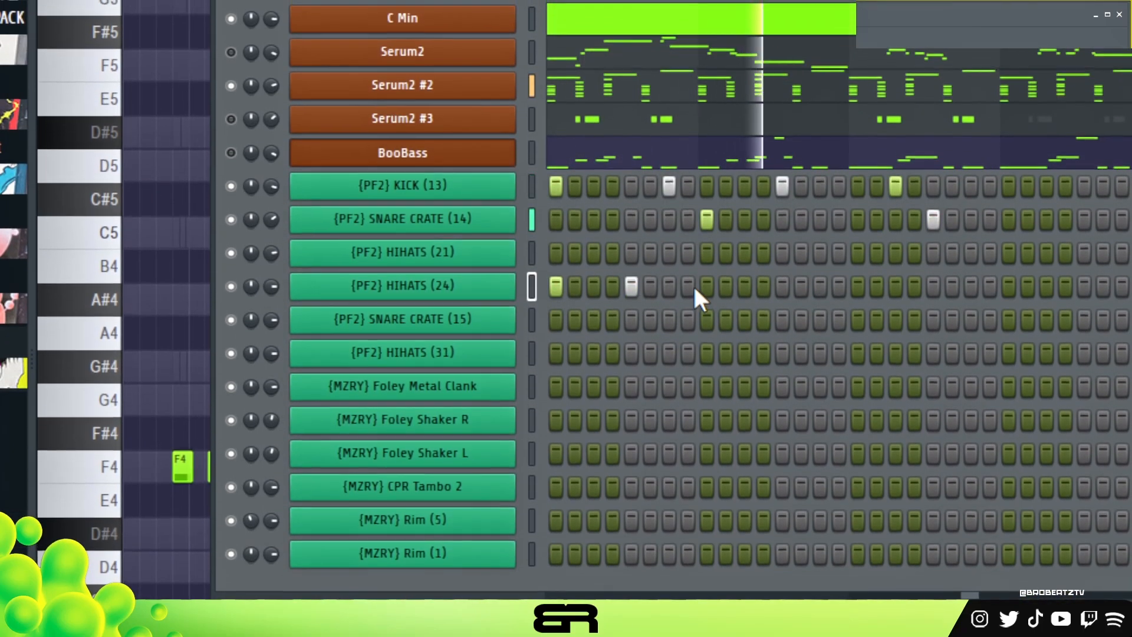
key(space)
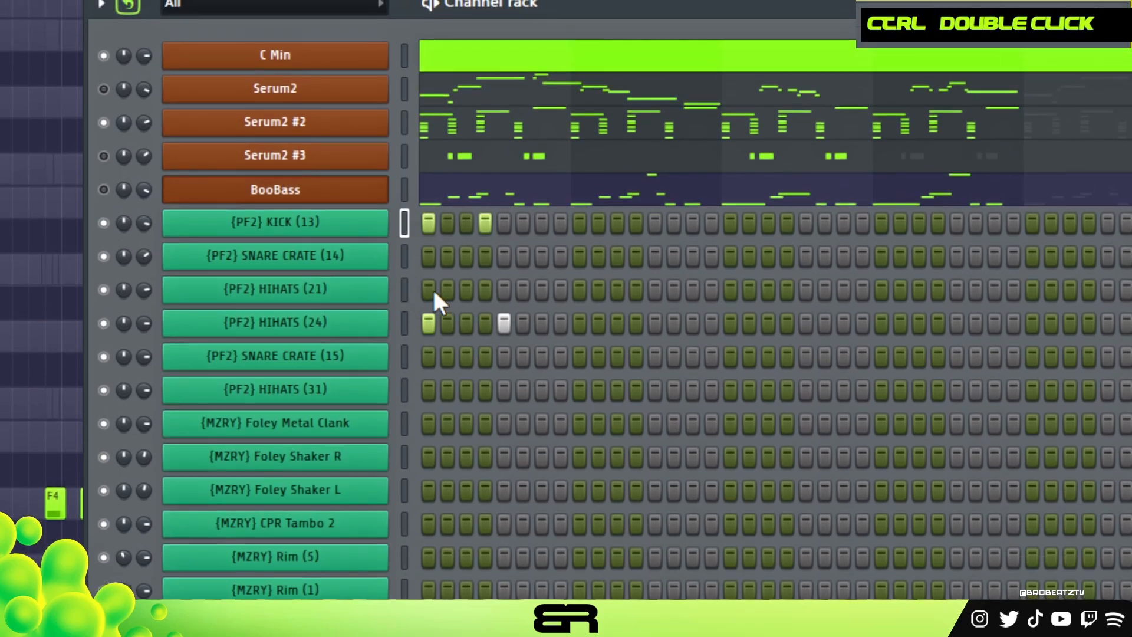
Place {PF2} HIHATS (21) hits on steps 1 and 3, clear the HIHATS (24) hit on step 1, and start playback
click(430, 292)
click(466, 291)
right_click(429, 322)
key(space)
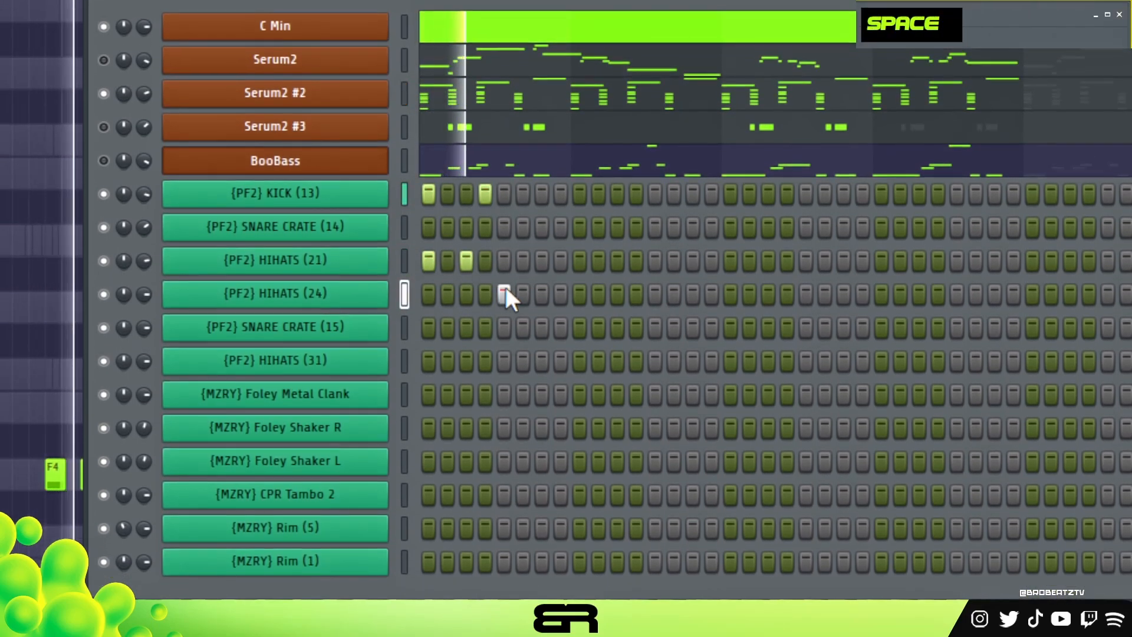
Rework the {PF2} HIHATS (24) row so its hits fall on steps 4 and 5
click(523, 294)
right_click(520, 291)
right_click(504, 292)
click(484, 290)
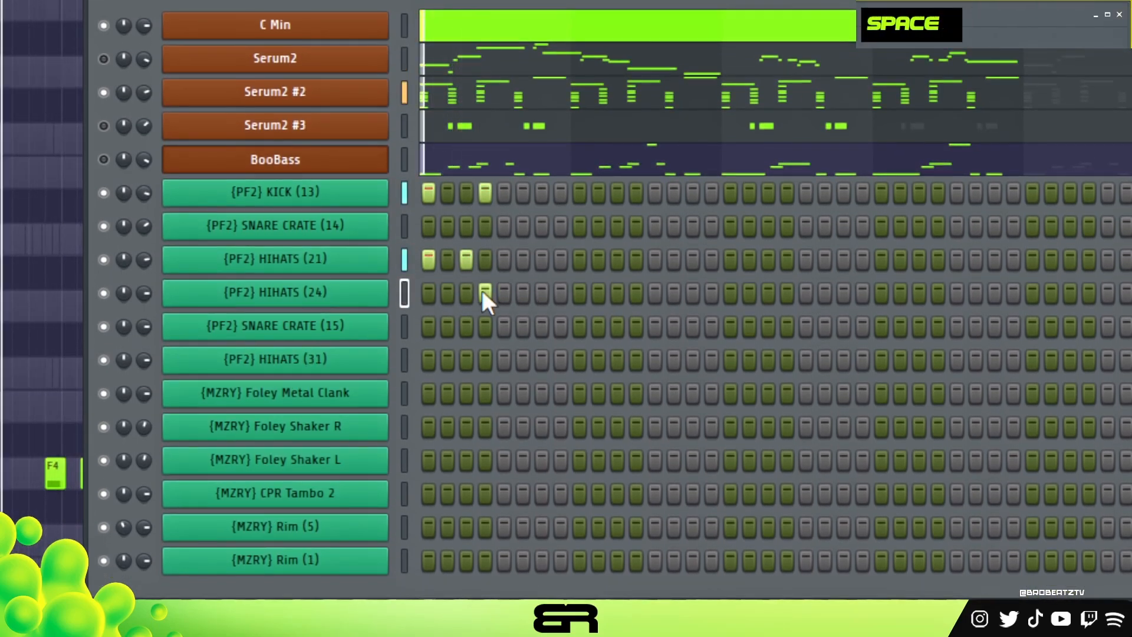
click(505, 292)
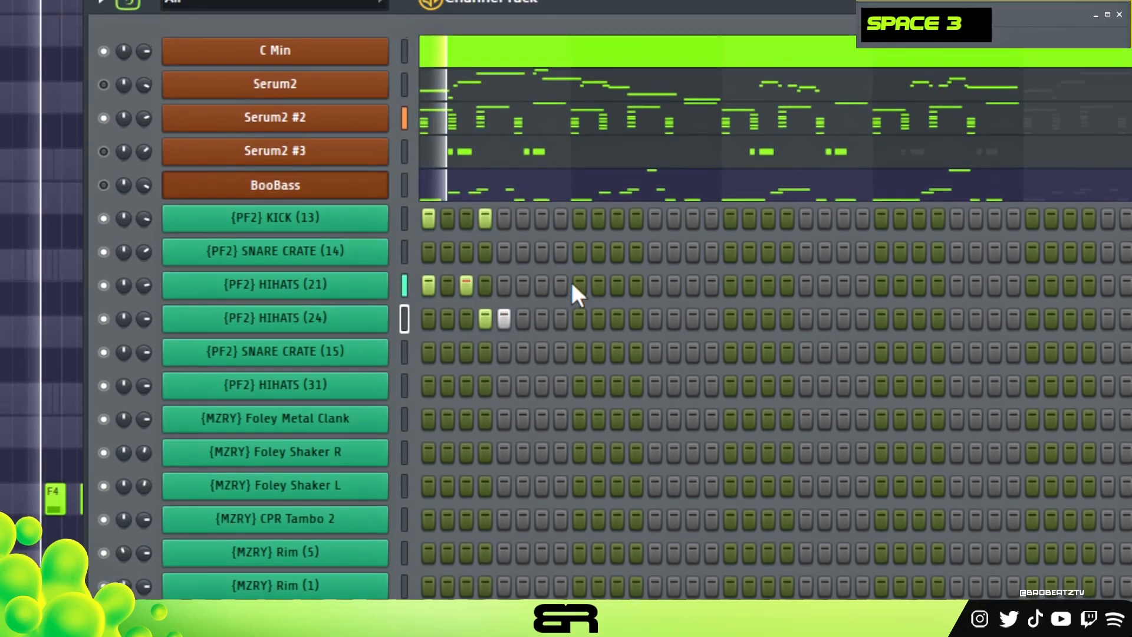
Extend the drum pattern with HIHATS (21) on step 9, KICK (13) on step 11, and SNARE CRATE (14) on steps 12 and 13
click(580, 284)
click(617, 218)
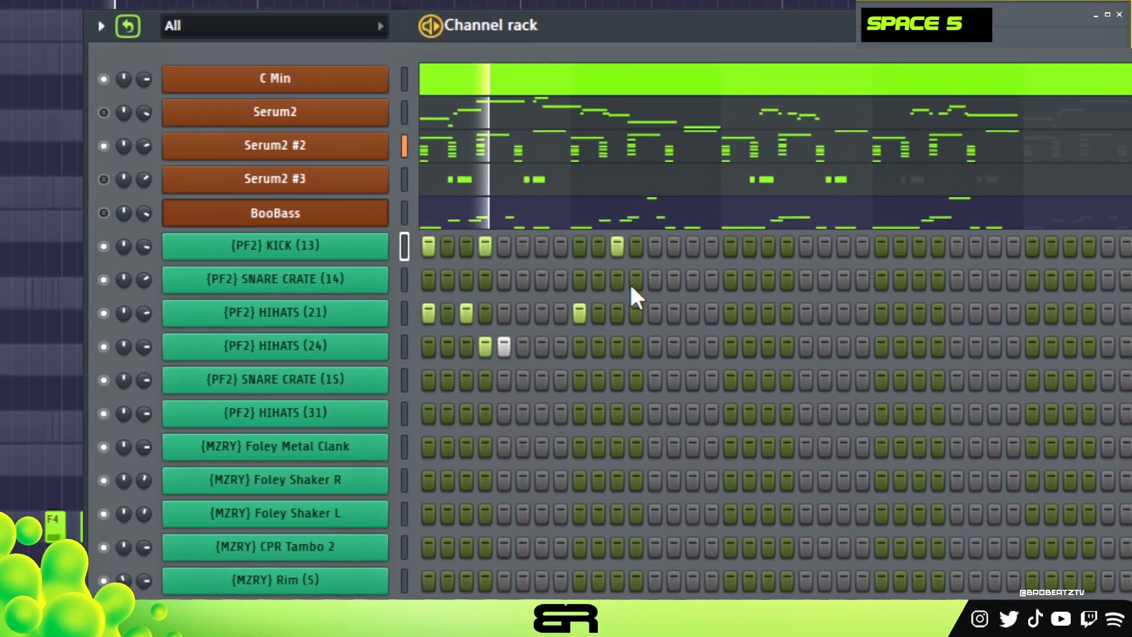
click(636, 286)
click(654, 286)
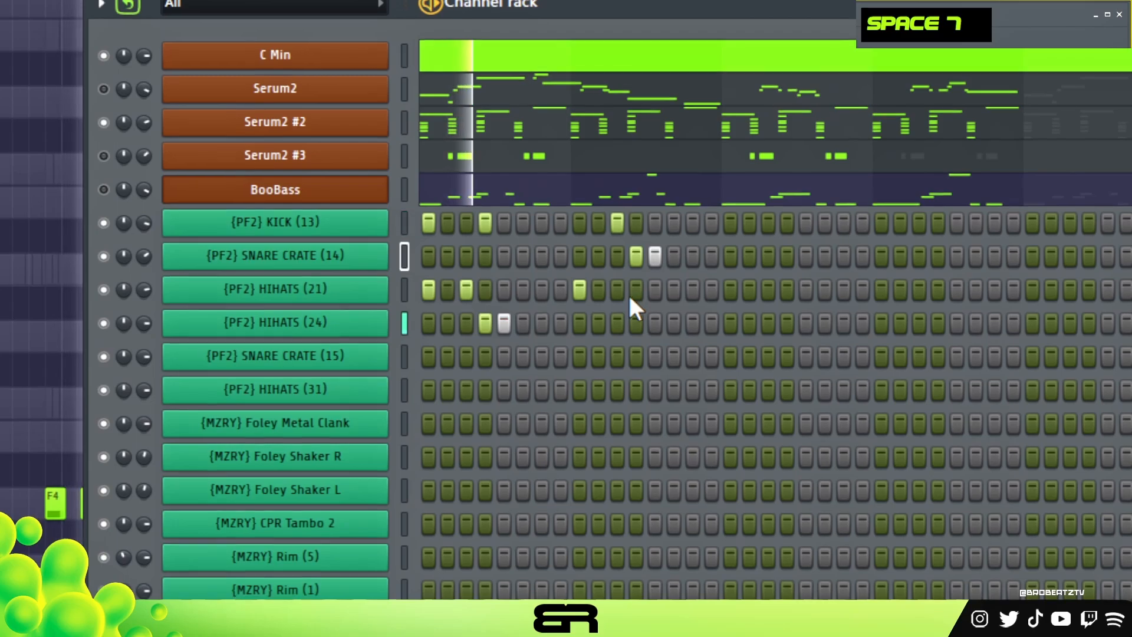
Add a HIHATS (21) hit on step 11 and HIHATS (24) hits on steps 12 and 13, replaying the pattern
click(617, 302)
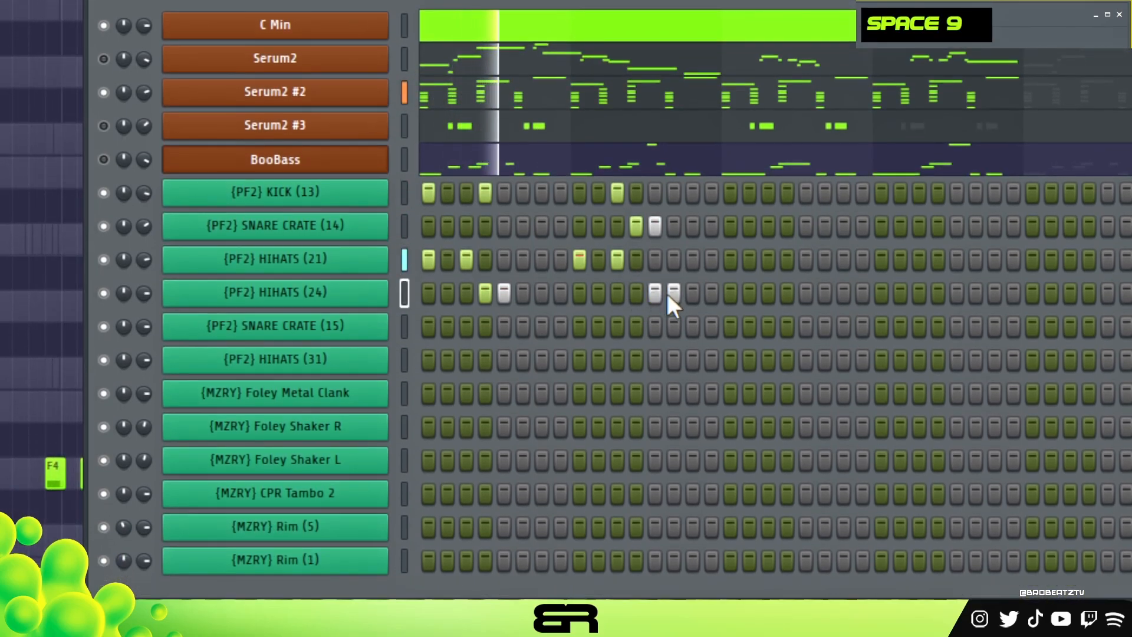
key(space)
key(space)
click(638, 292)
right_click(668, 293)
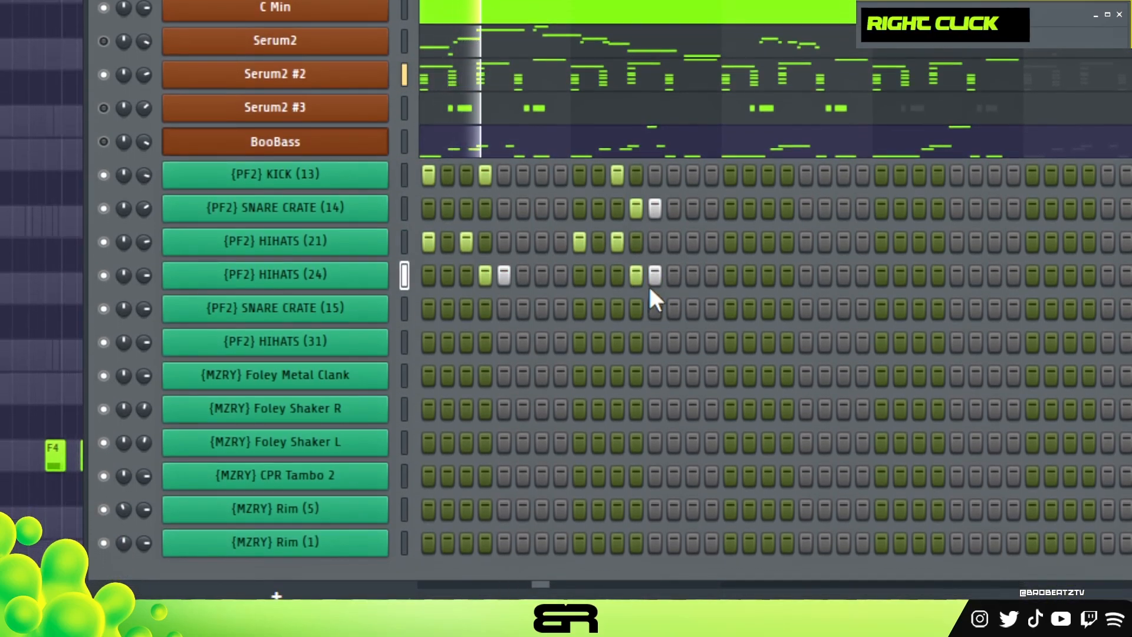
key(space)
key(space)
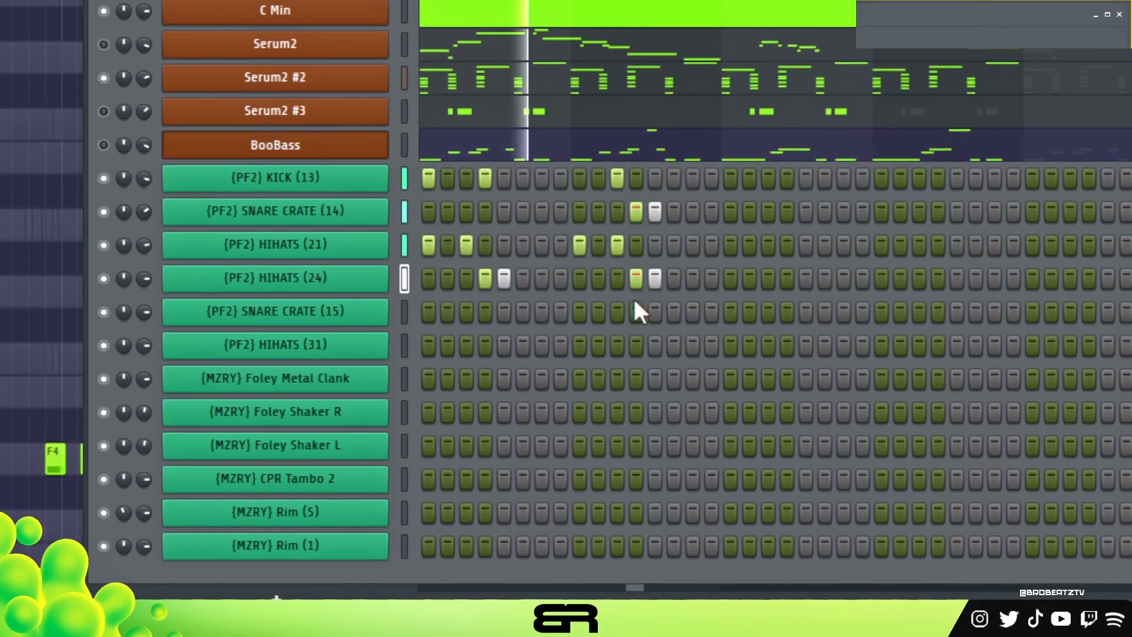
Layer a {PF2} SNARE CRATE (15) hit on step 13 and replay the pattern from the start
ctrl+click(343, 311)
key(space)
key(space)
click(655, 312)
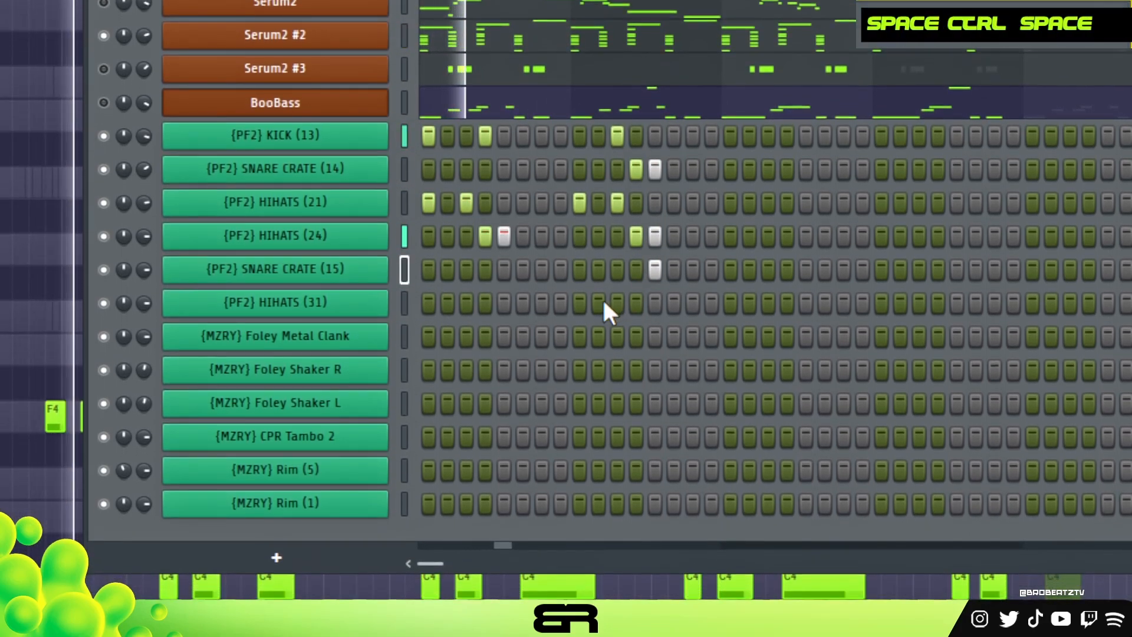
key(space)
key(space)
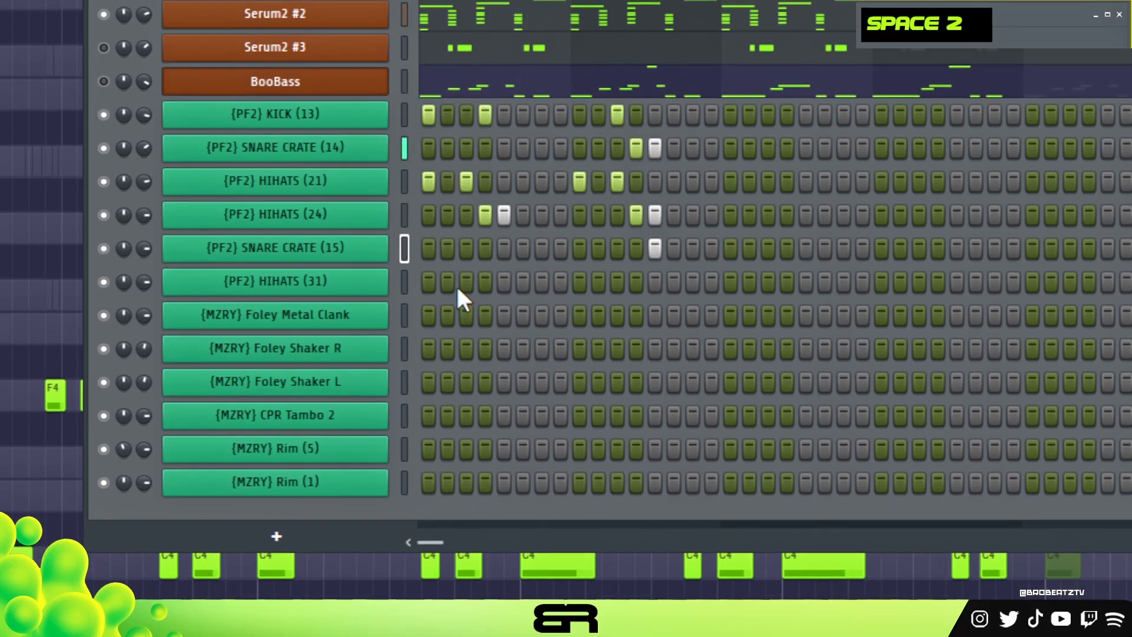
Place {PF2} HIHATS (31) hits on steps 2 and 10, replaying the pattern while auditioning them
key(space)
key(space)
click(450, 281)
key(space)
key(space)
key(space)
key(space)
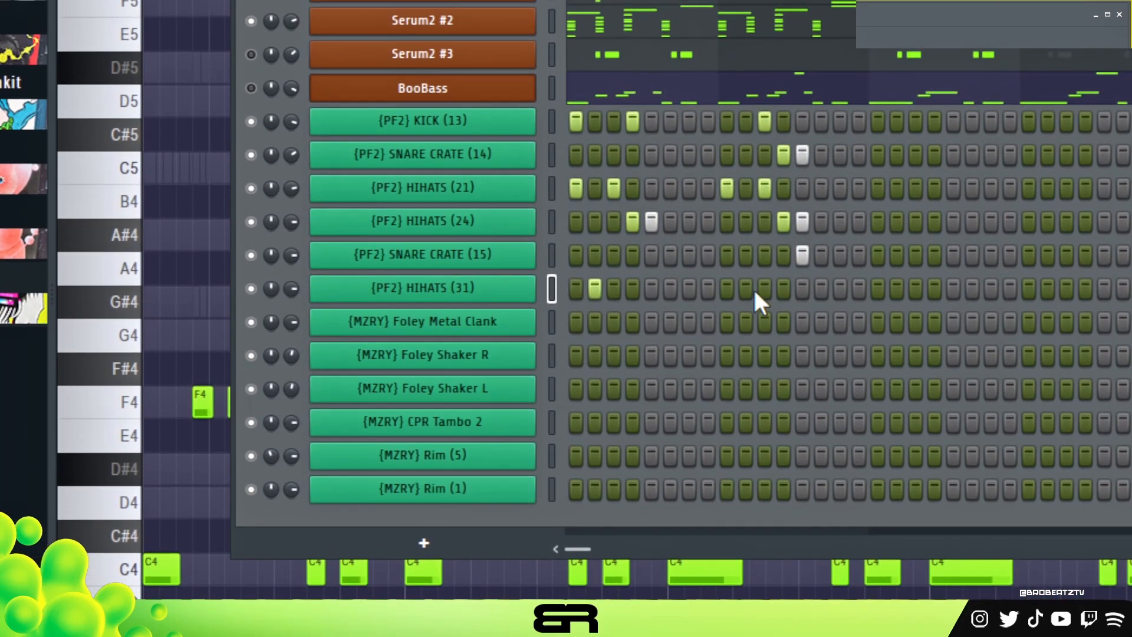
click(747, 289)
Place {MZRY} Foley Metal Clank hits on steps 4 and 12 while the pattern plays
key(space)
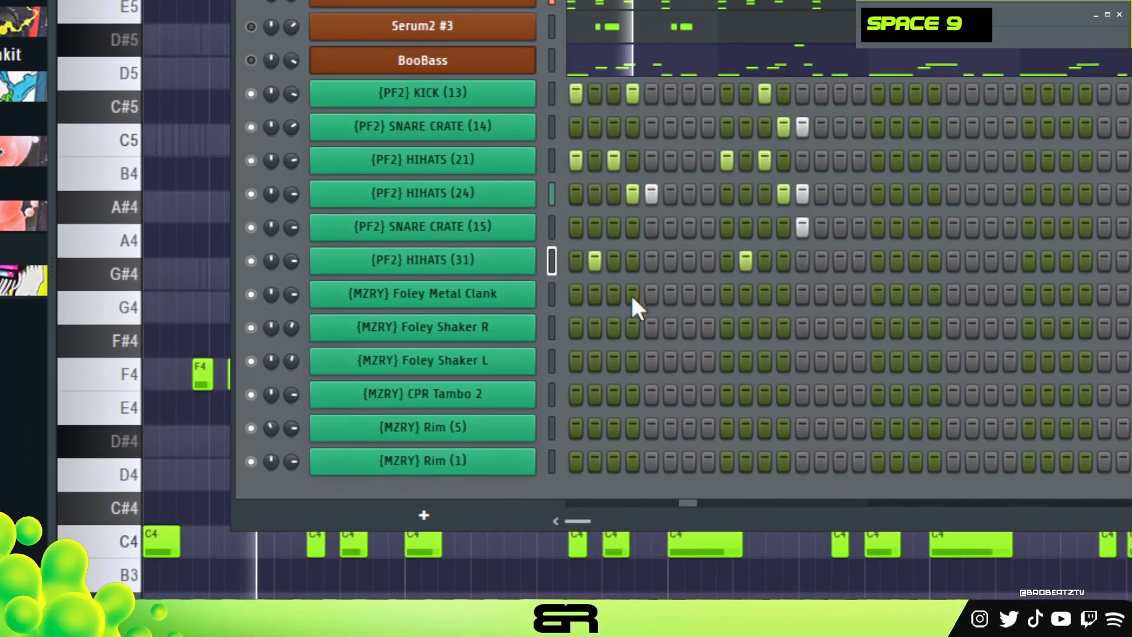
click(632, 293)
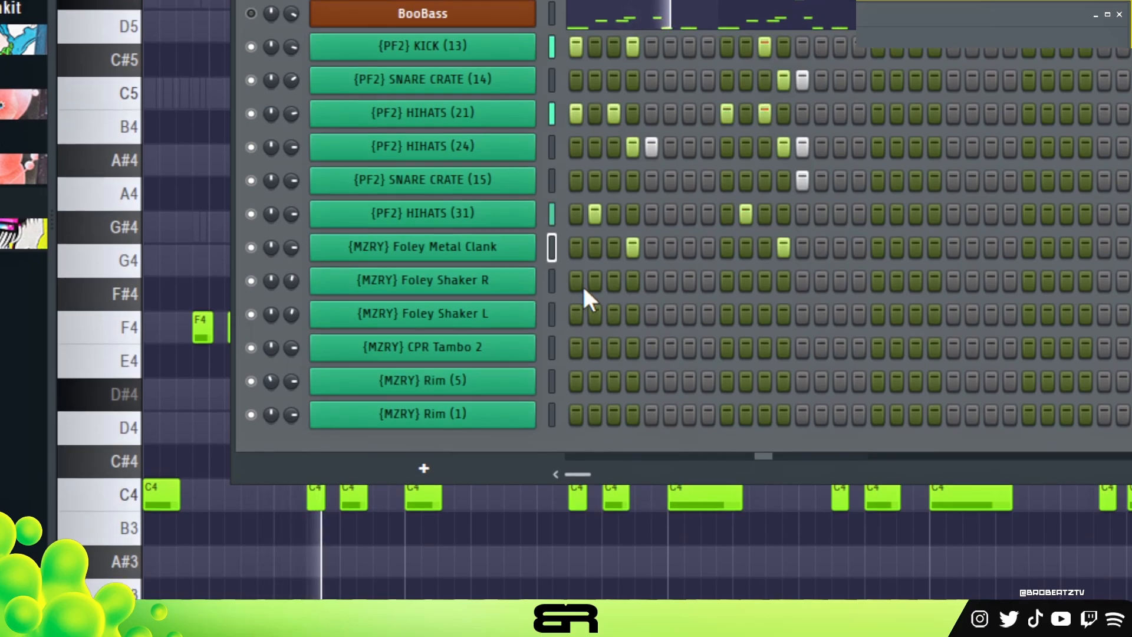
Place {MZRY} Foley Shaker R hits on steps 1, 3, 9 and 11, replaying the pattern to check them
click(577, 281)
click(615, 281)
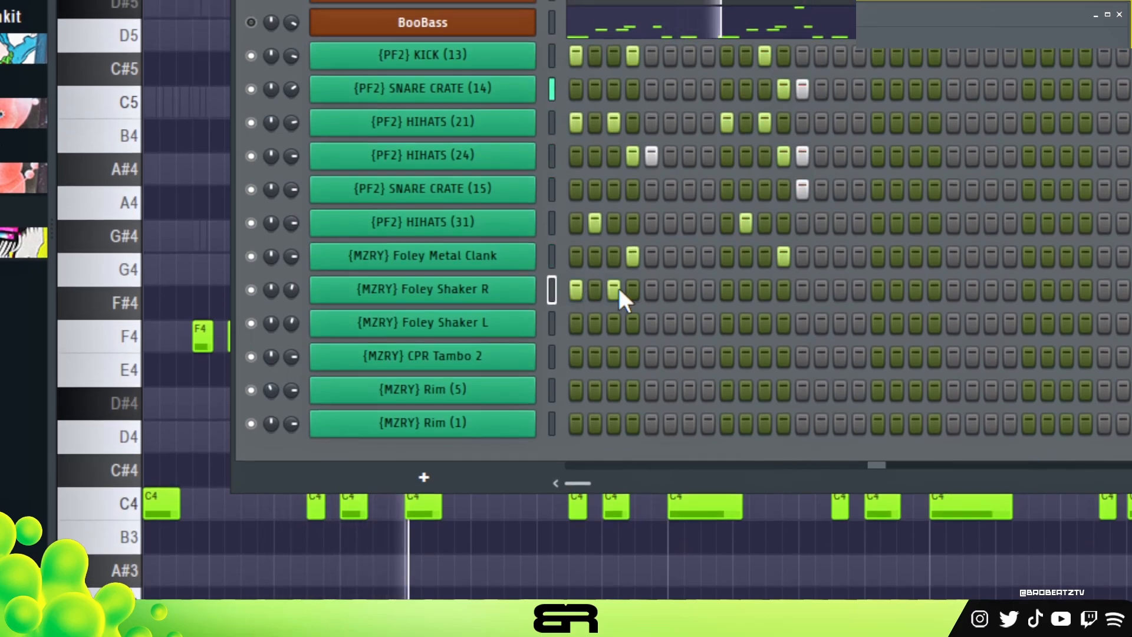
click(728, 282)
key(space)
click(762, 289)
key(space)
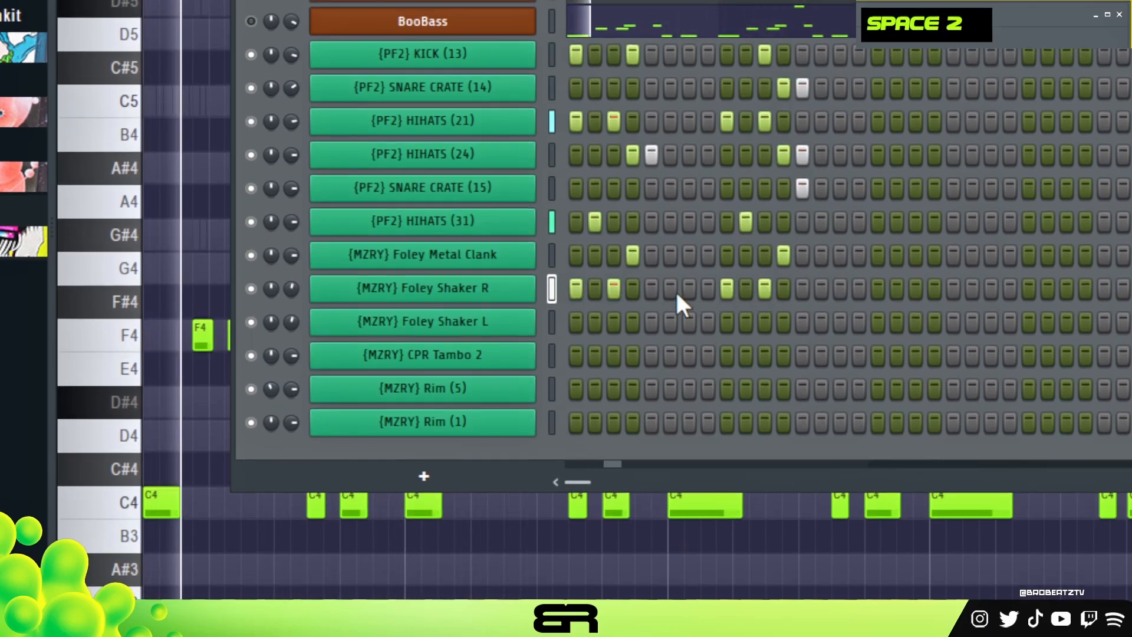
key(space)
key(space)
key(space)
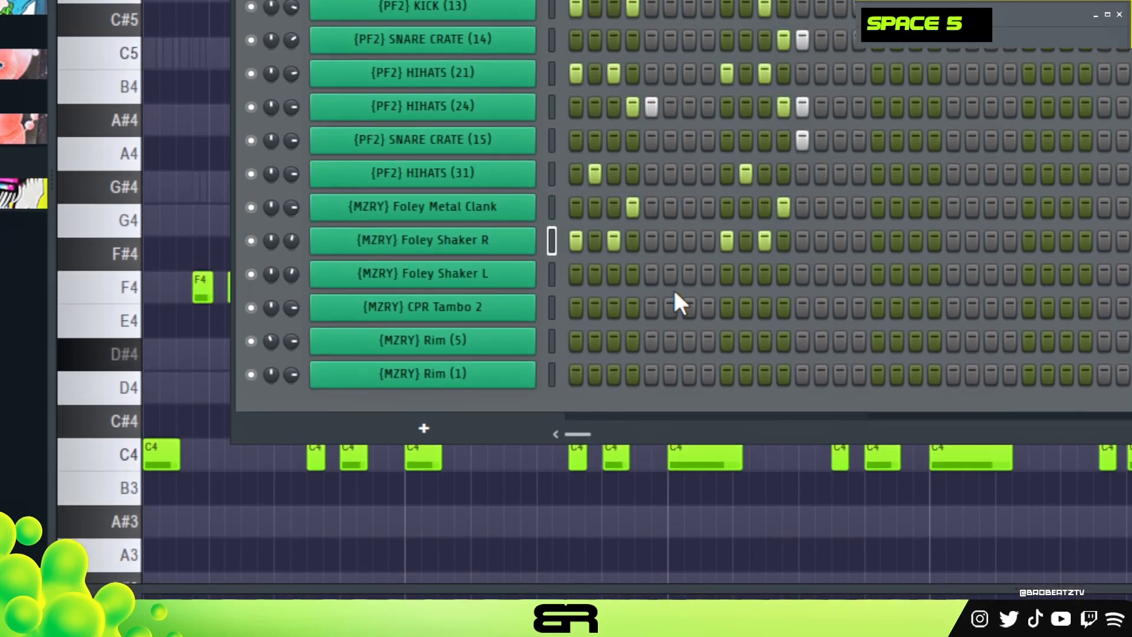
Place {MZRY} Foley Shaker L hits on steps 7 and 15 while auditioning the pattern
click(689, 319)
key(space)
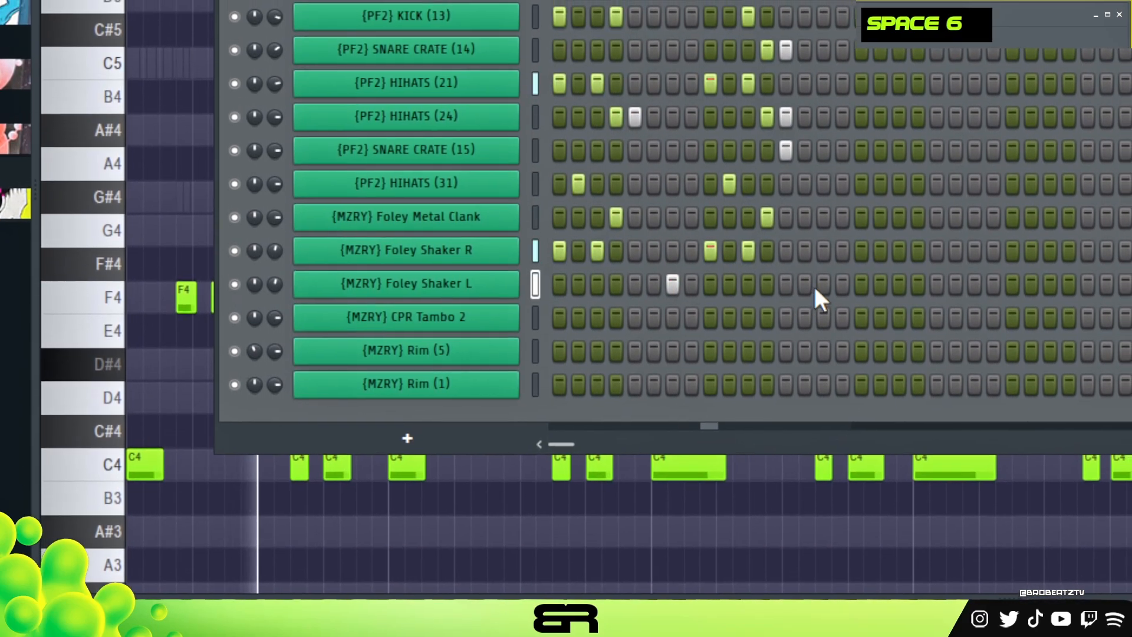
click(841, 262)
key(space)
key(space)
key(space)
Place {MZRY} CPR Tambo 2 hits on steps 1, 3 and 4, comparing playback with and without the step 4 hit
click(555, 307)
key(space)
click(592, 290)
click(612, 290)
key(space)
right_click(618, 288)
key(space)
click(618, 289)
key(space)
key(space)
Add {MZRY} CPR Tambo 2 hits on steps 5 and 7, replaying the pattern
click(632, 291)
key(space)
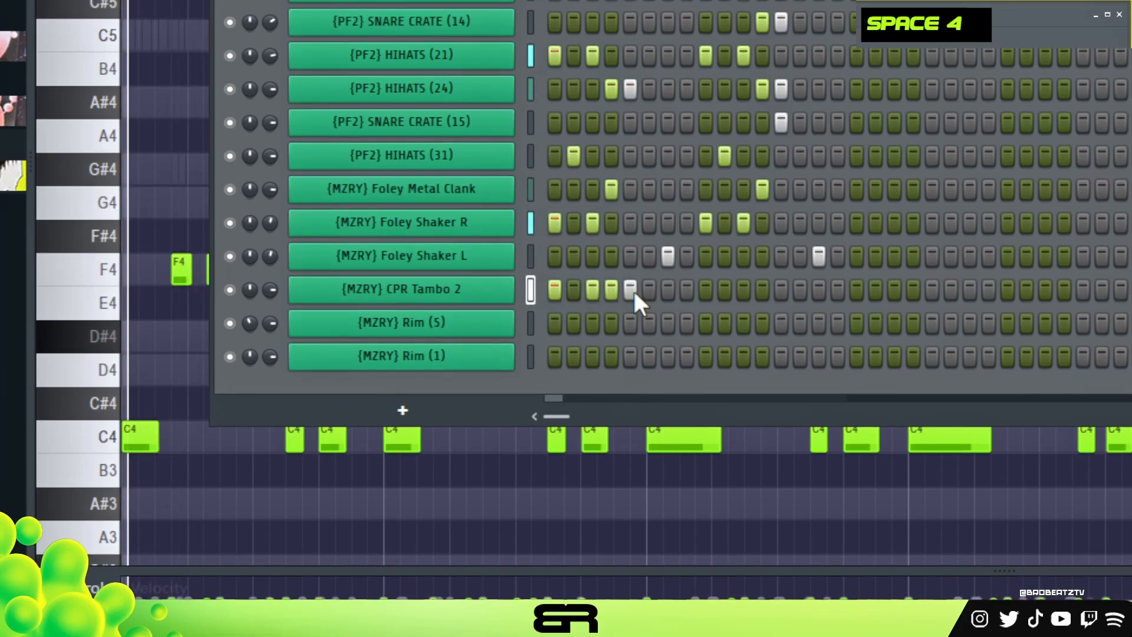
key(space)
key(space)
click(666, 292)
key(space)
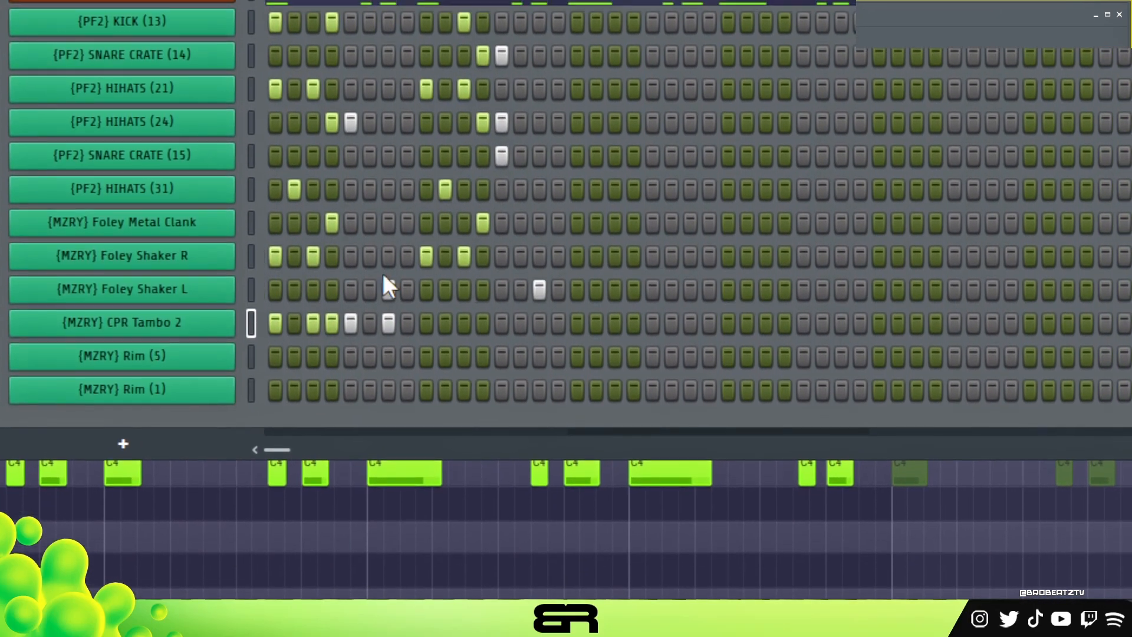
Loop {MZRY} CPR Tambo 2 every bar, lowering the velocity of its step 4 hit to about half and step 3 slightly
scroll(820, 276, down, 2)
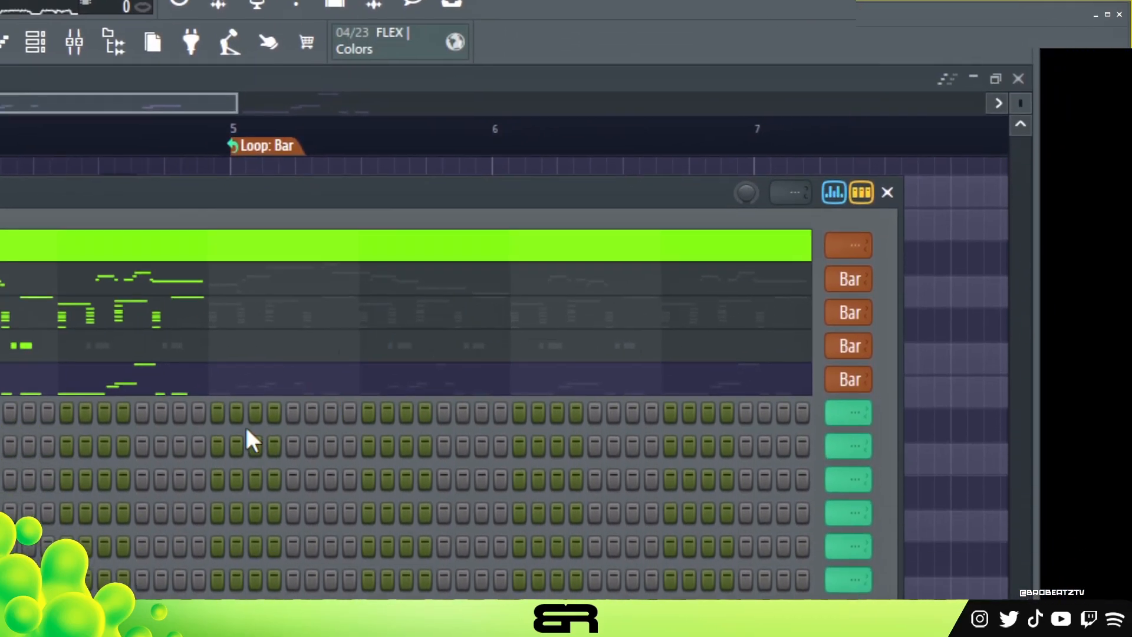
drag(314, 310, 317, 288)
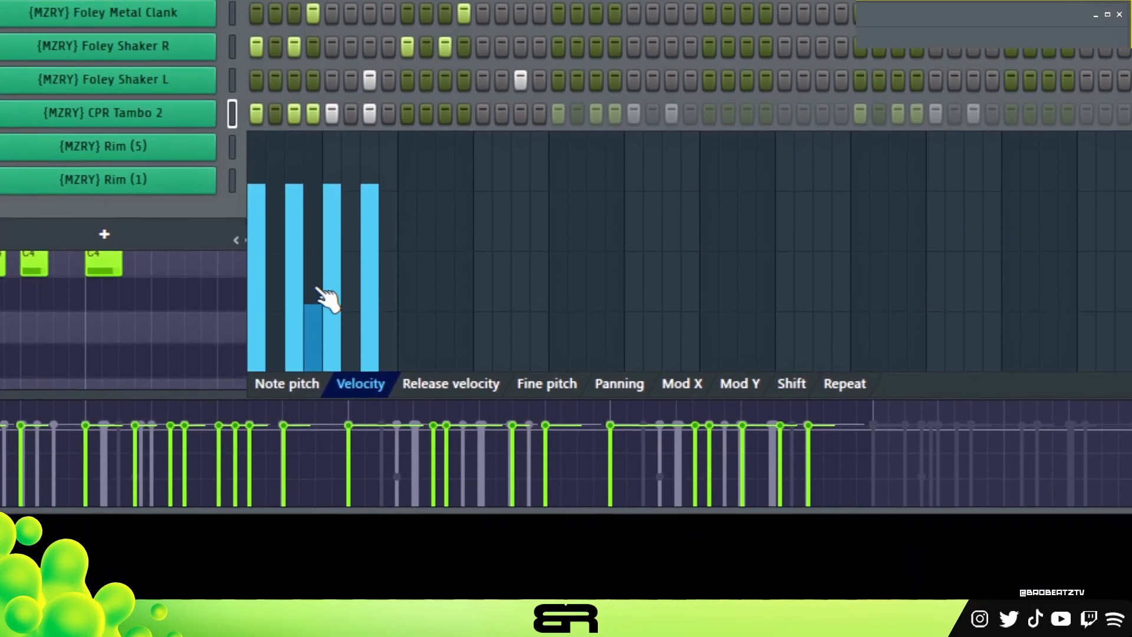
key(space)
key(space)
click(282, 244)
key(space)
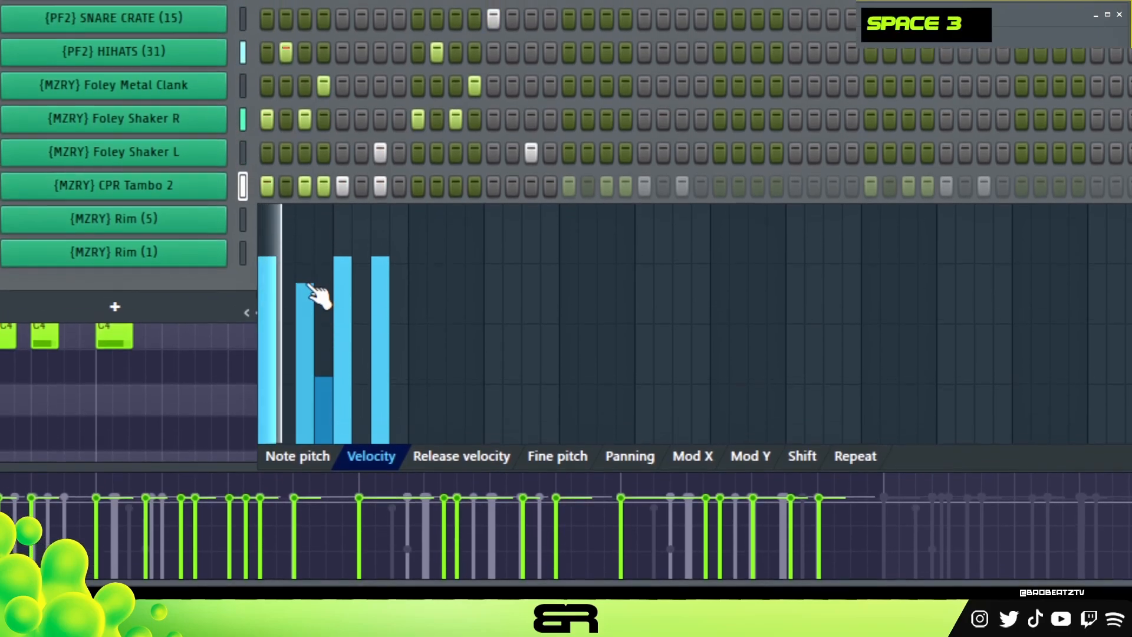
key(space)
click(291, 310)
Slightly lower the velocities of the {MZRY} CPR Tambo 2 hits on steps 5 and 7 while auditioning the pattern
click(337, 262)
key(space)
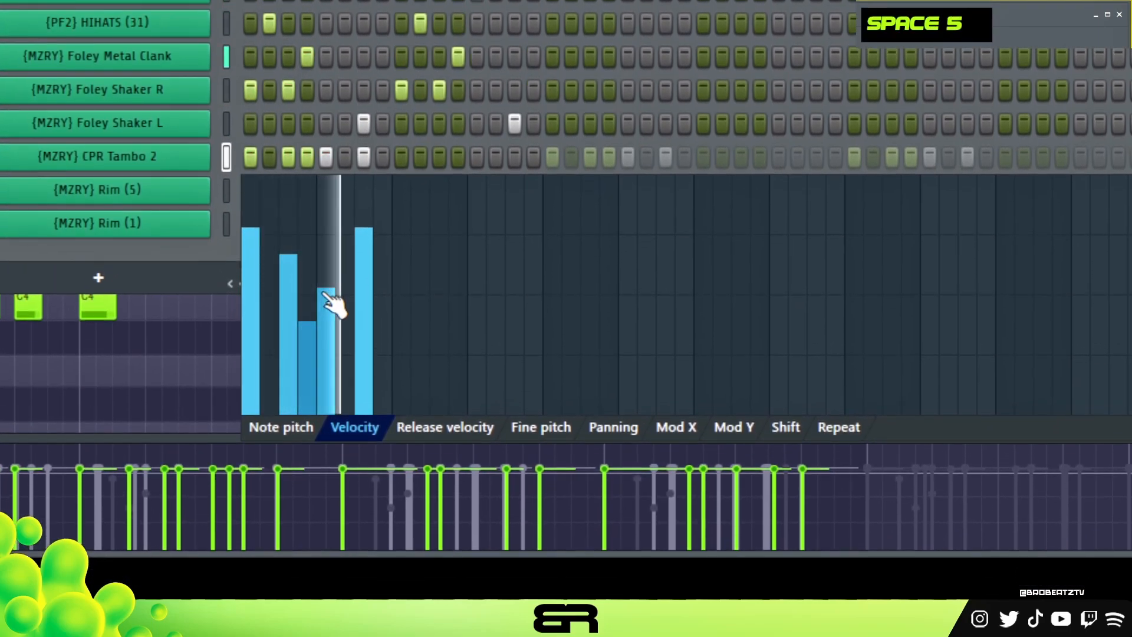
key(space)
click(339, 229)
key(space)
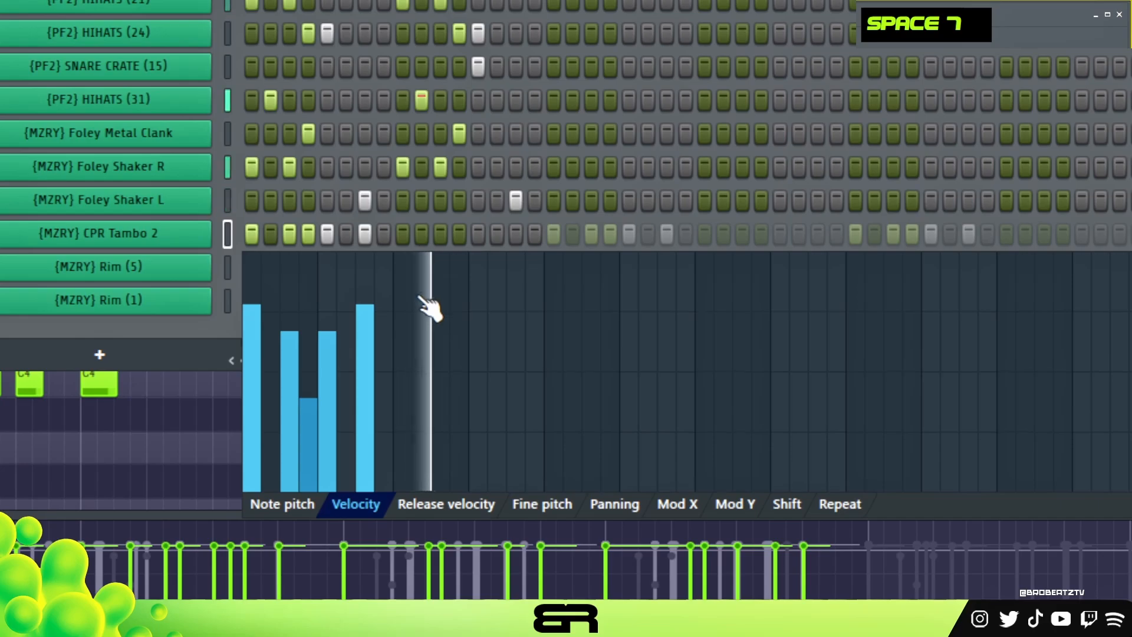
key(space)
click(395, 284)
key(space)
double_click(383, 294)
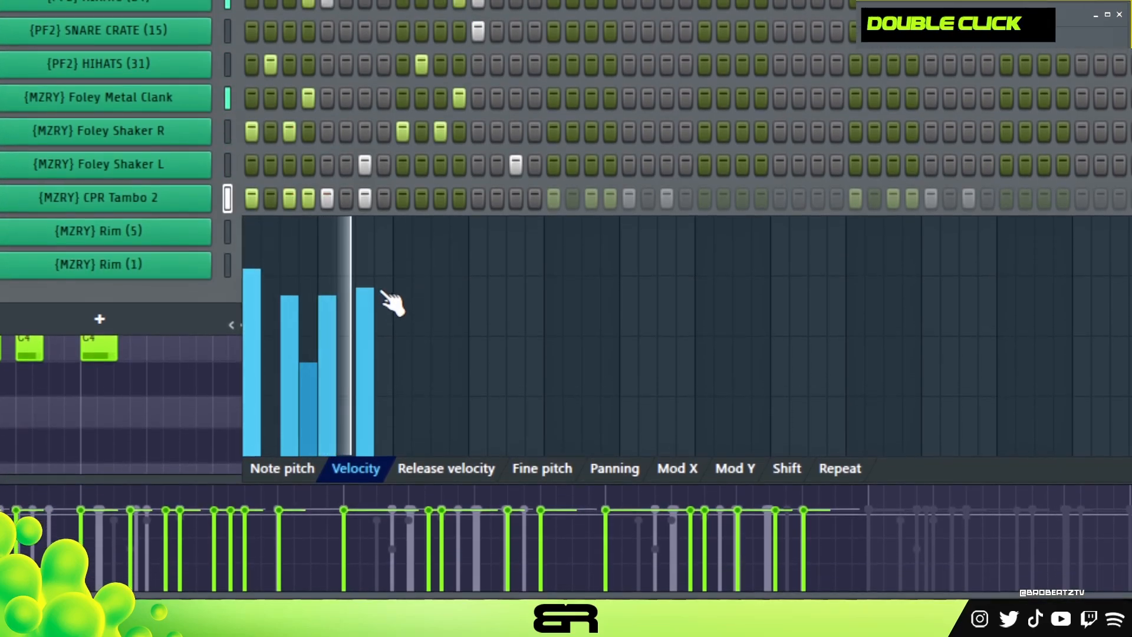
key(space)
Add {MZRY} CPR Tambo 2 hits on steps 9, 11, 12, 13 and 15, lowering the velocities of steps 12 and 13
click(402, 198)
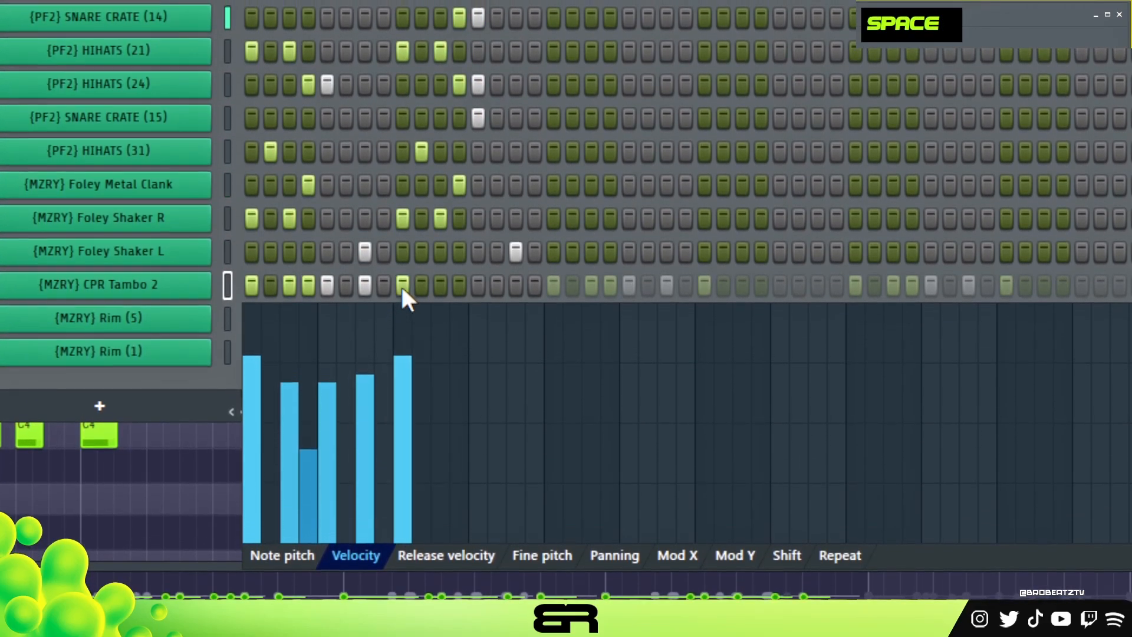
click(440, 286)
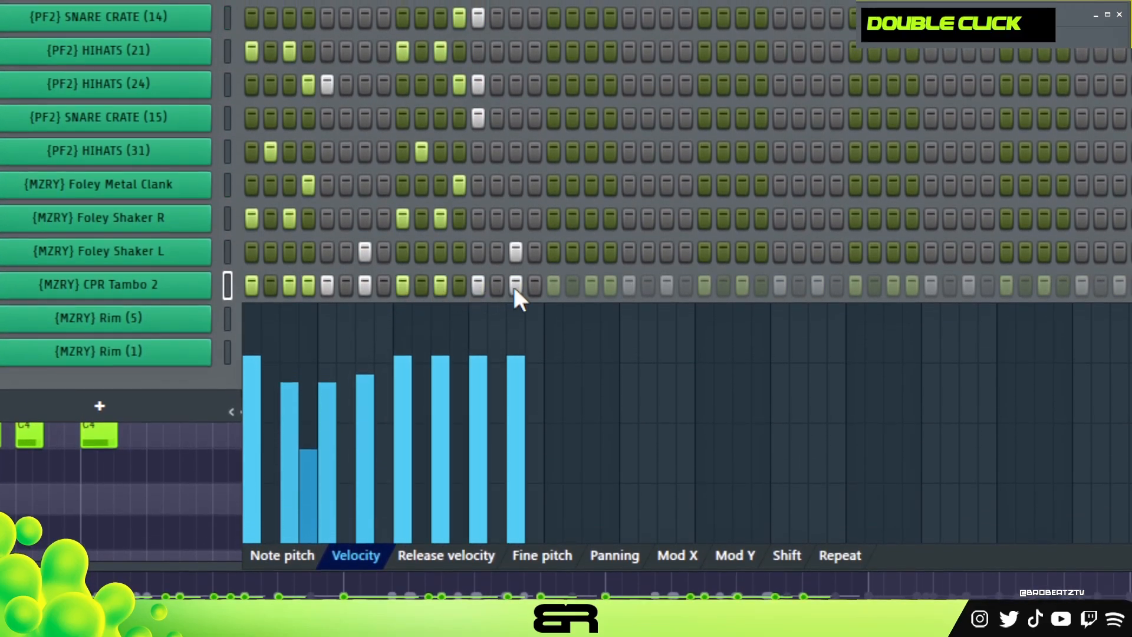
click(459, 285)
mouse_move(458, 354)
mouse_down()
mouse_move(457, 465)
mouse_move(484, 403)
mouse_up()
key(space)
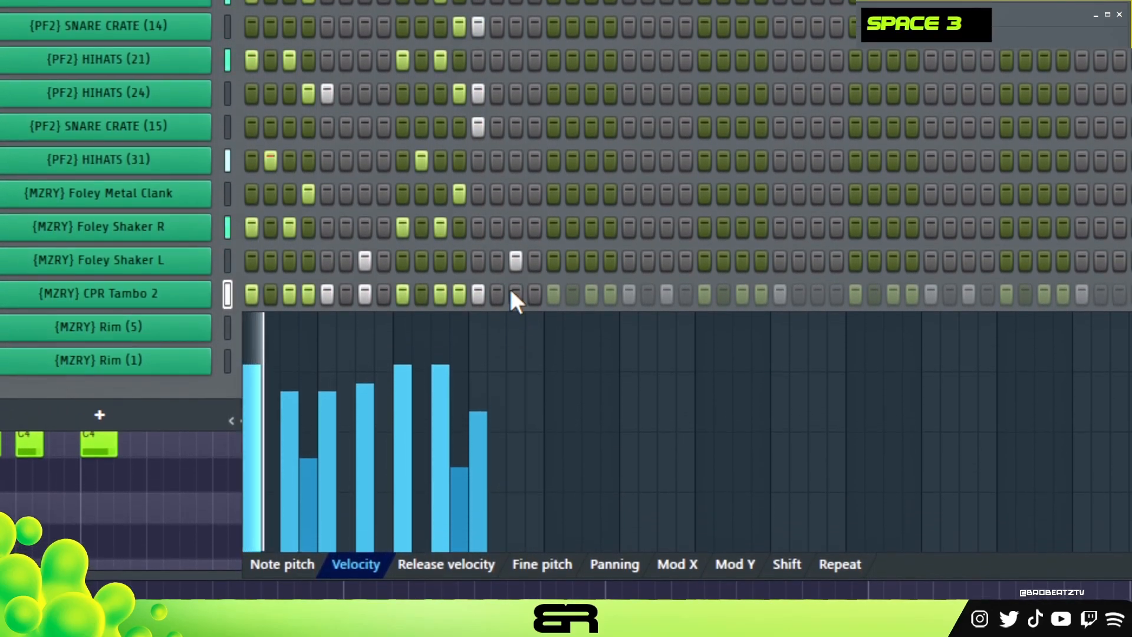
Remove the {MZRY} CPR Tambo 2 hits on steps 7 and 15, replay the pattern and hide the velocity graph
right_click(516, 213)
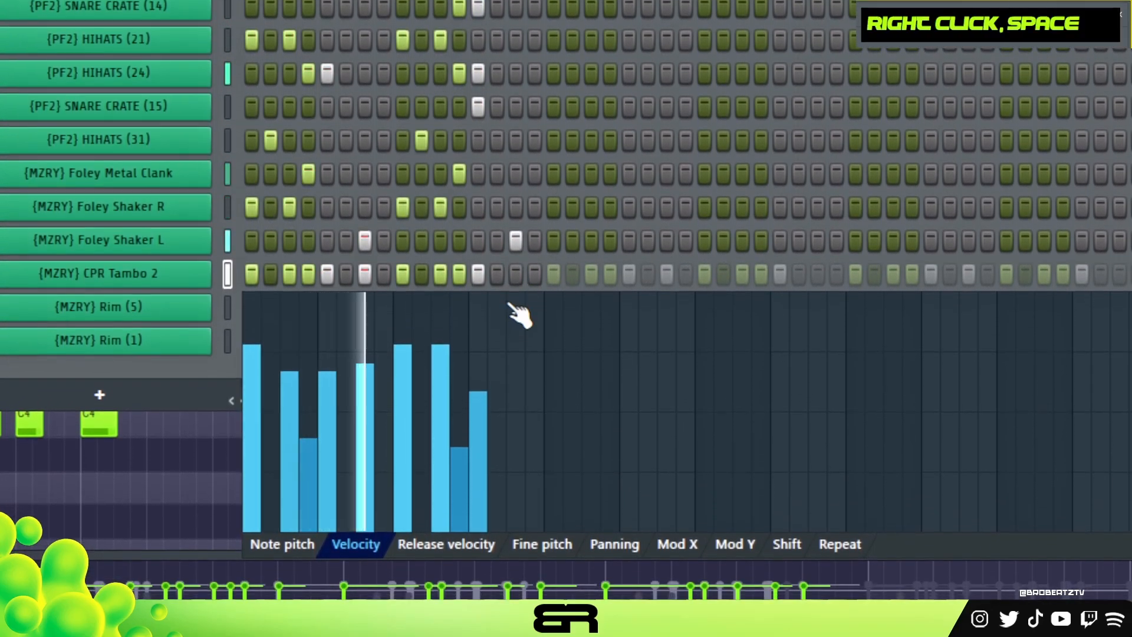
key(space)
right_click(366, 273)
key(space)
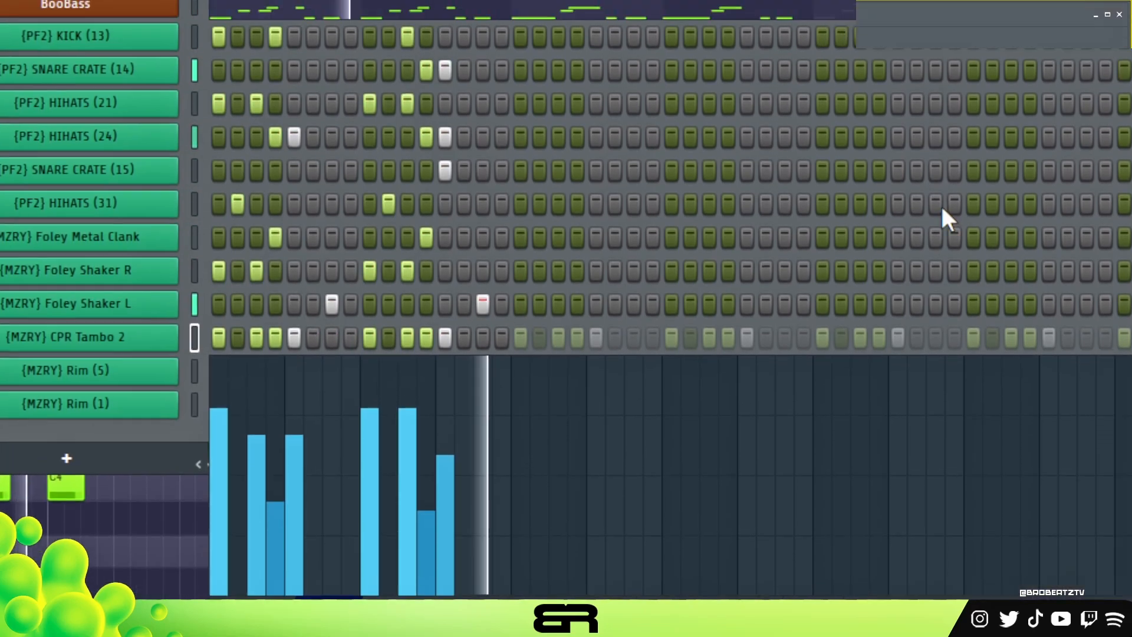
key(space)
key(space)
click(806, 250)
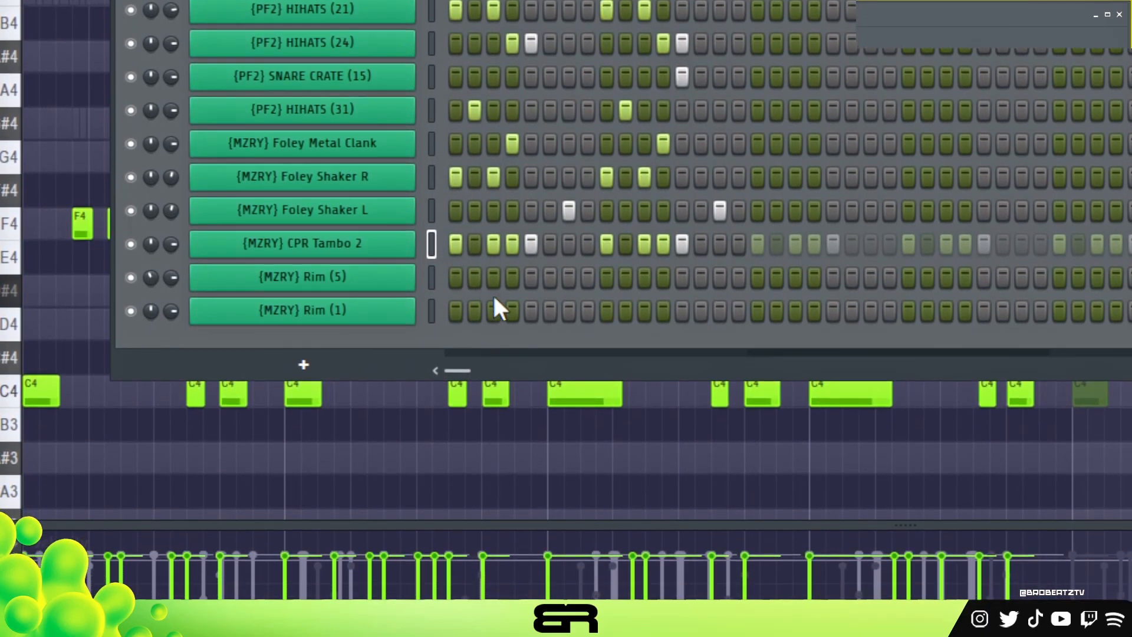
Try layered {MZRY} Rim (5) and Rim (1) hits on step 4 while replaying the pattern
click(511, 312)
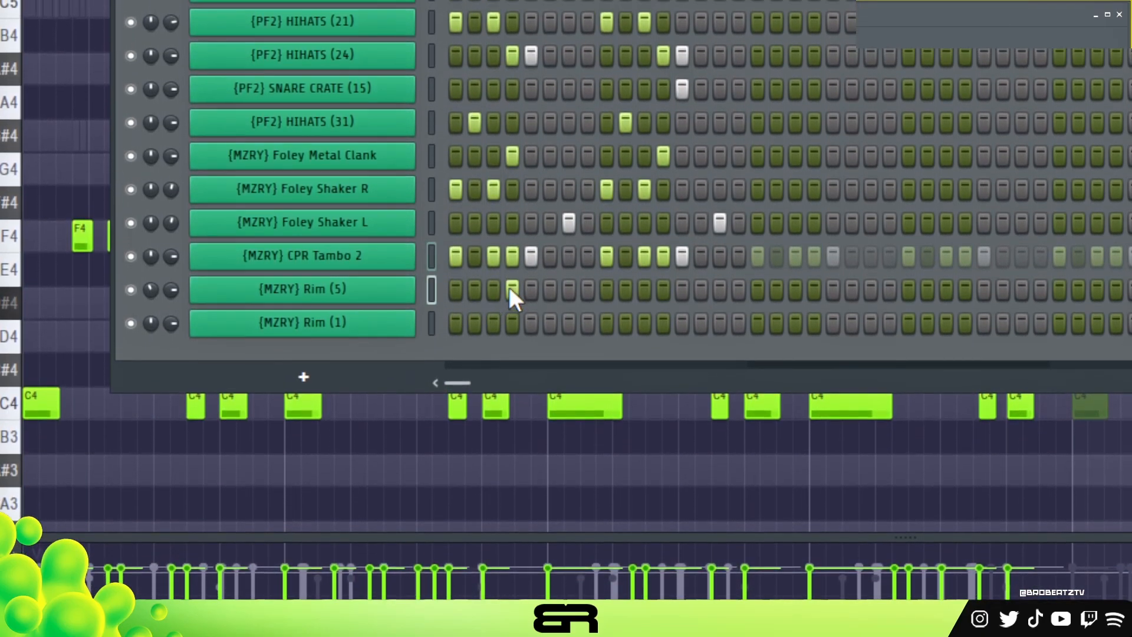
double_click(512, 322)
key(space)
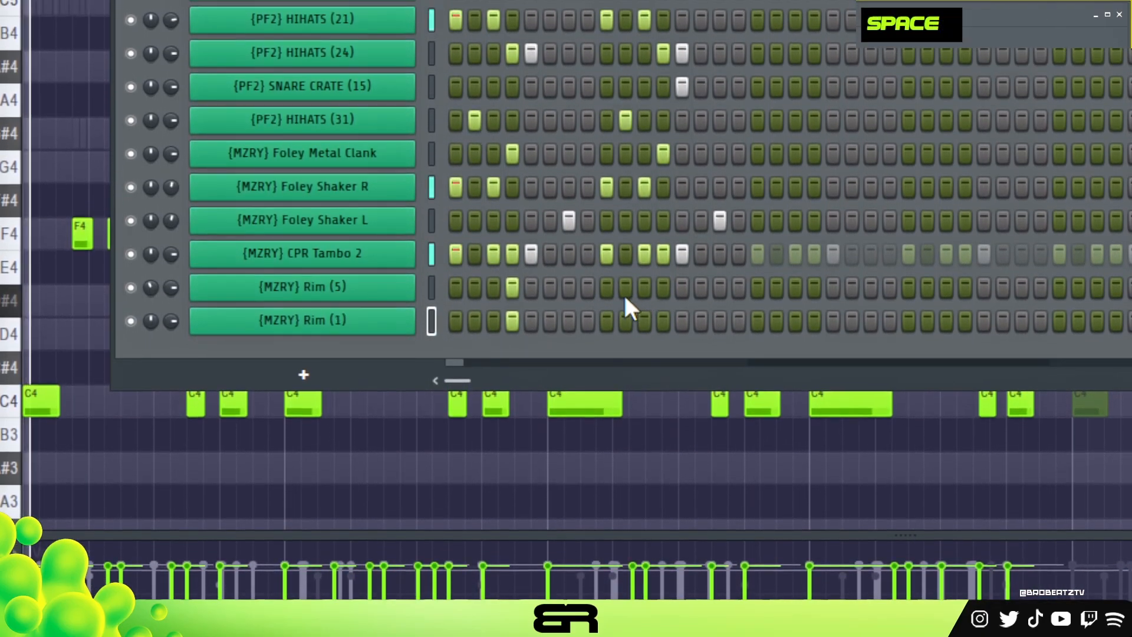
key(space)
key(space)
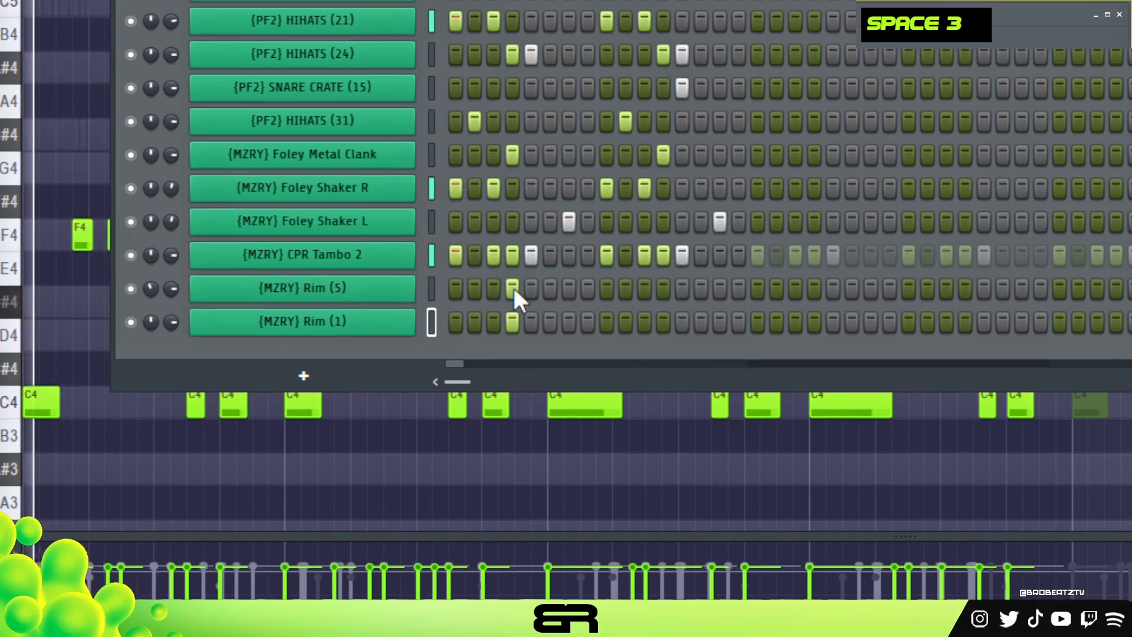
right_click(512, 321)
right_click(513, 287)
key(space)
Try layered {MZRY} Rim (5) and Rim (1) hits on steps 5, 8, 10 and 13, replaying the pattern
click(531, 288)
click(532, 322)
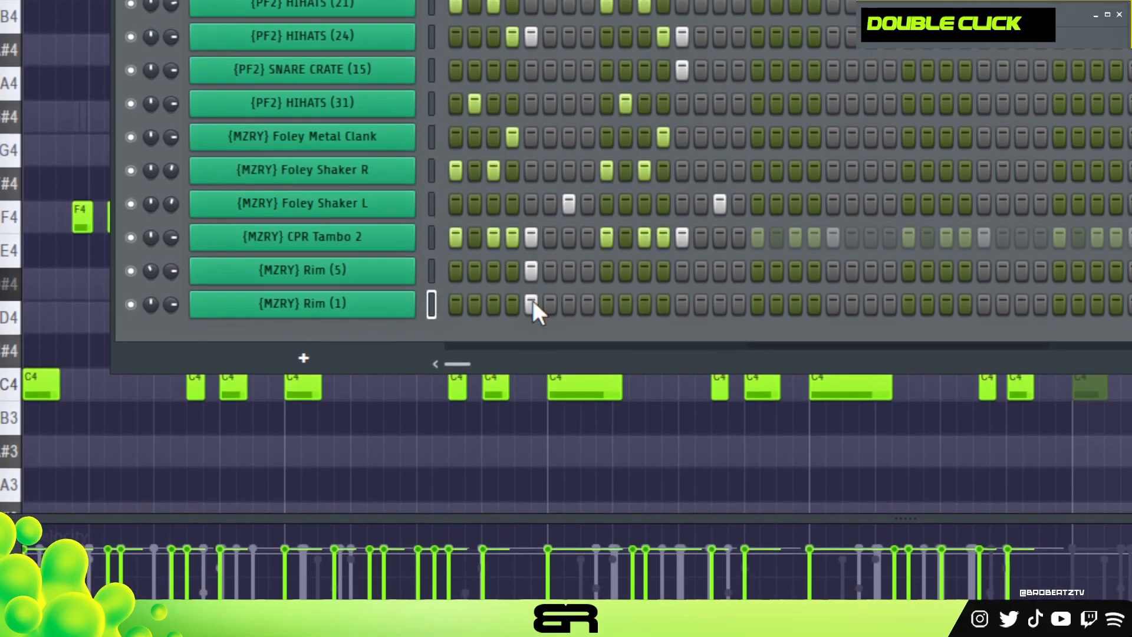
click(683, 271)
click(683, 304)
key(space)
key(space)
click(587, 270)
click(588, 304)
click(626, 264)
click(626, 297)
key(space)
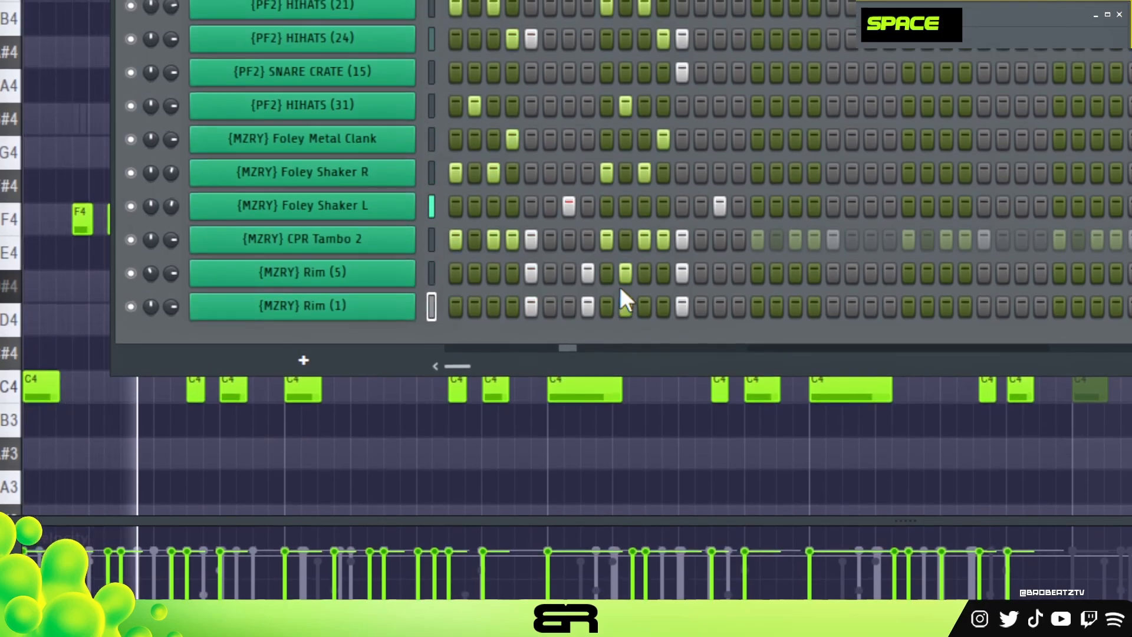
key(space)
Clear all hits from the {MZRY} Rim (5) and Rim (1) rows
right_click(682, 271)
right_click(682, 306)
right_click(625, 291)
right_click(626, 258)
right_click(587, 258)
right_click(588, 291)
right_click(531, 310)
right_click(531, 277)
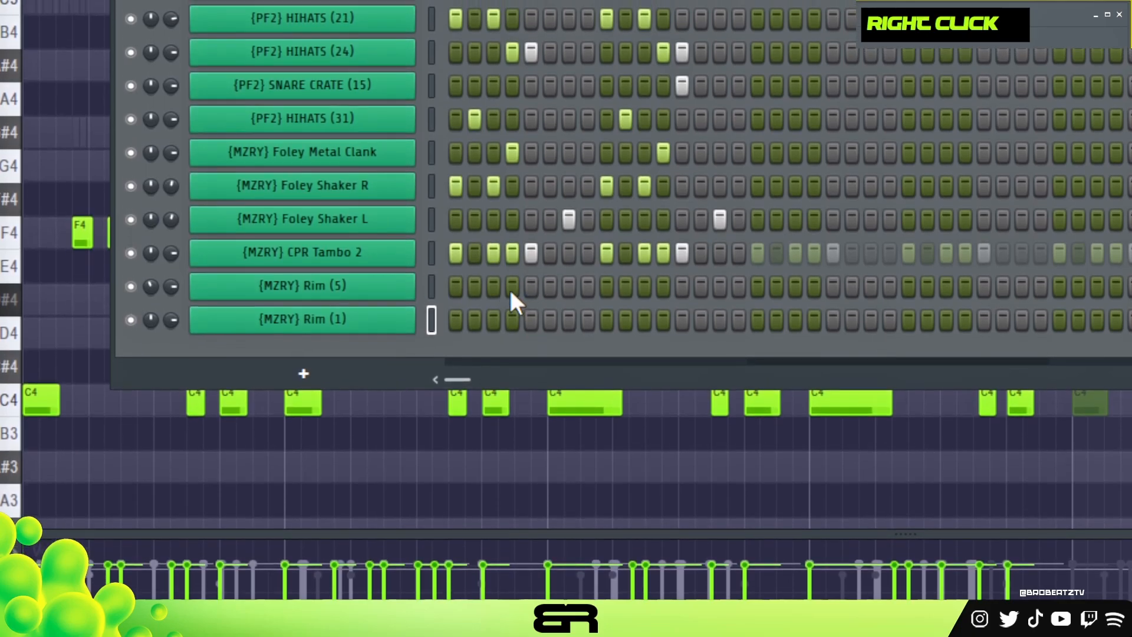
Layer {MZRY} Rim (5) and Rim (1) hits on steps 4, 10 and 13 and replay the pattern
click(512, 286)
click(512, 319)
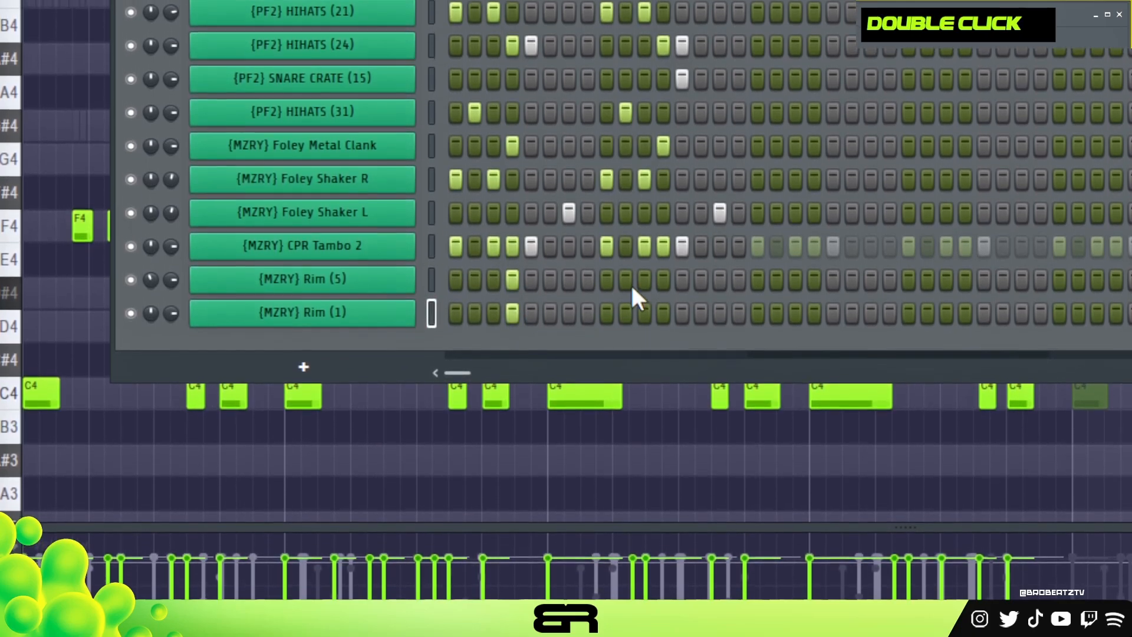
click(626, 281)
drag(629, 312, 645, 313)
right_click(645, 313)
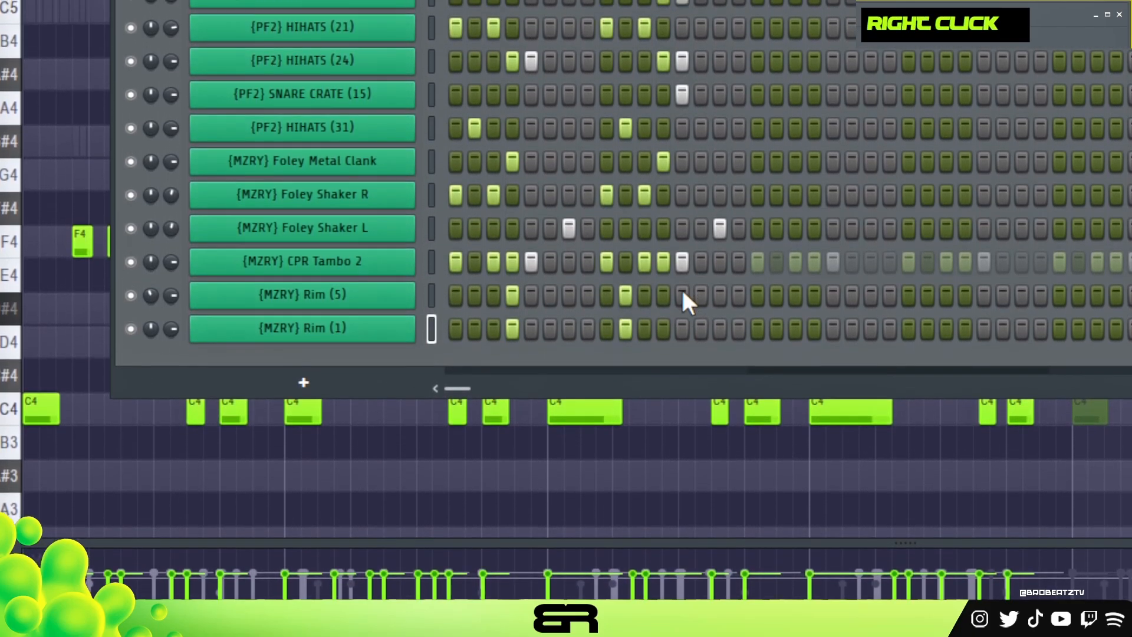
click(682, 294)
click(682, 328)
key(space)
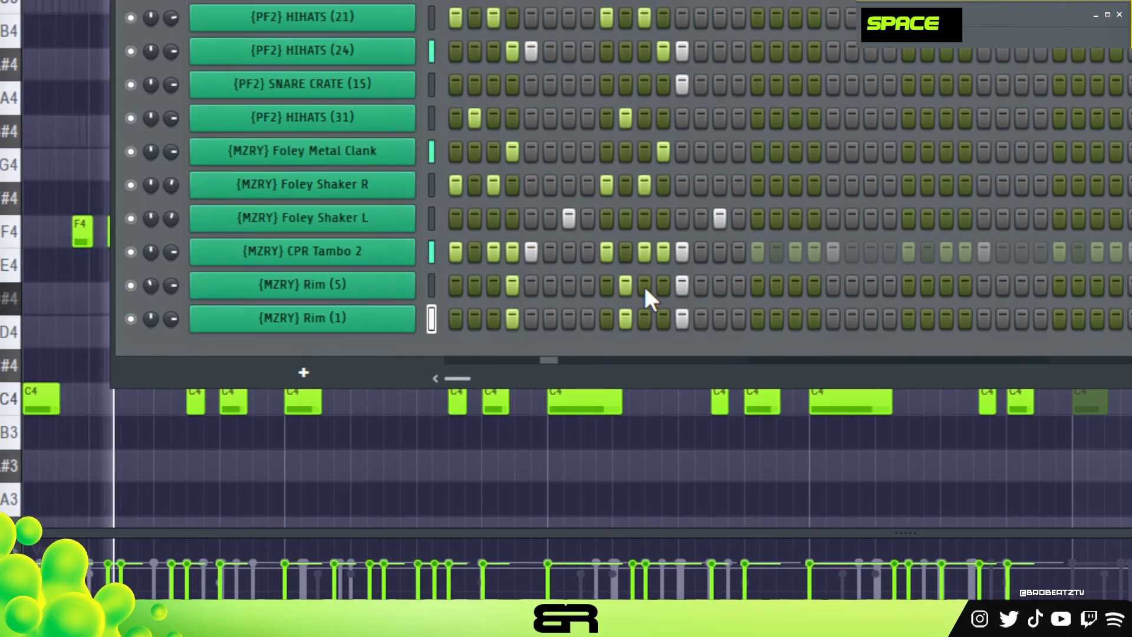
key(space)
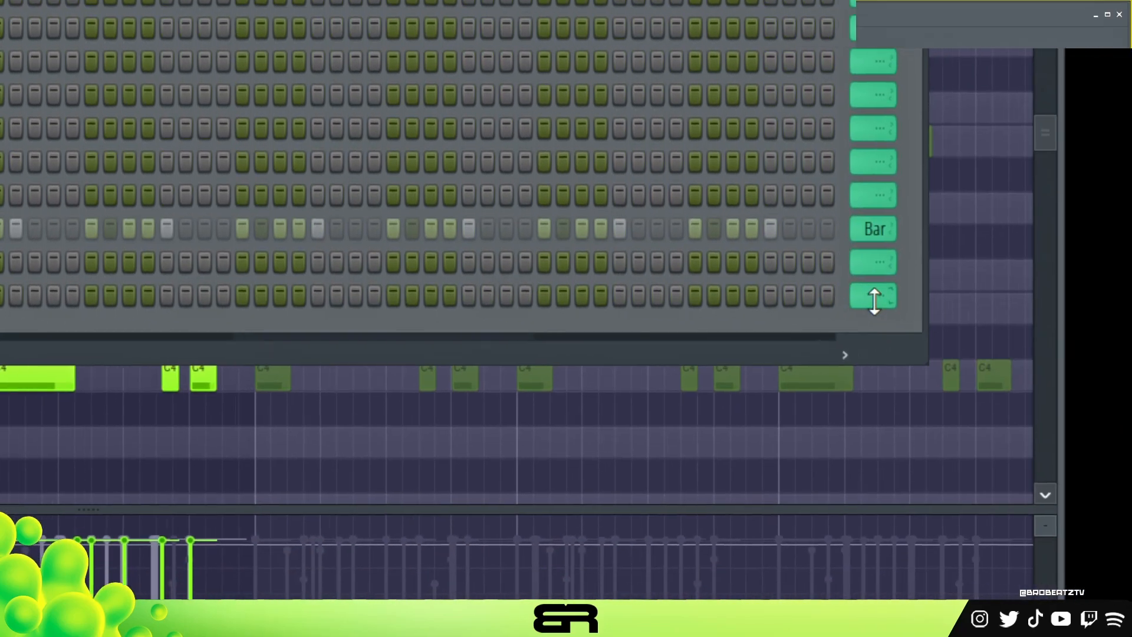
Set the remaining drum channels, from {MZRY} Rim (1) up to {PF2} KICK (13), to loop every bar
scroll(807, 293, down, 1)
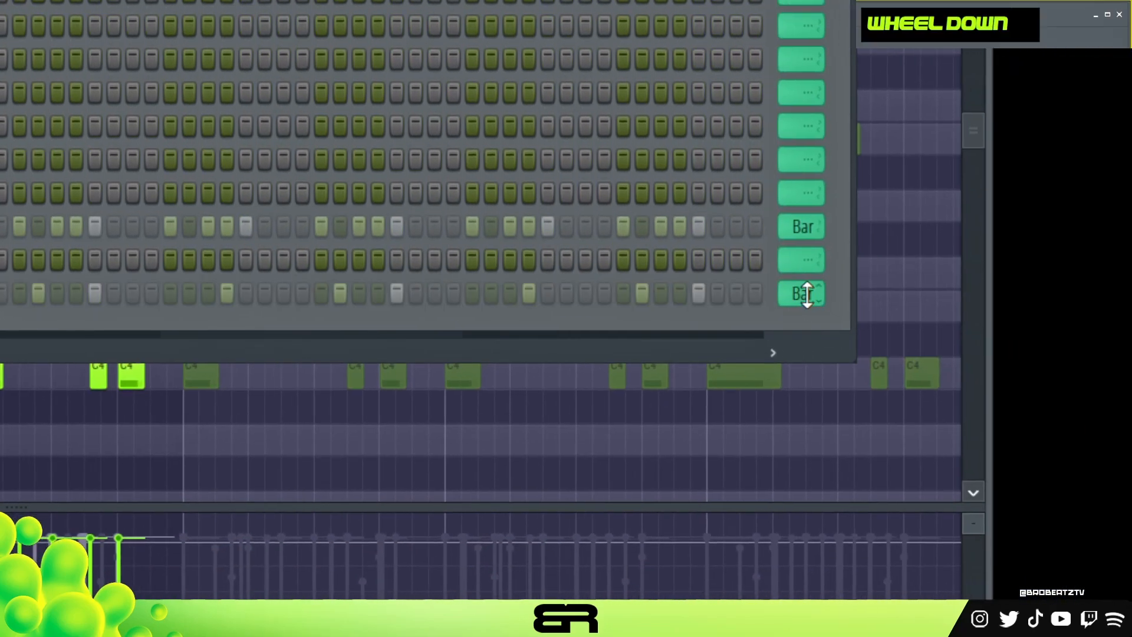
scroll(807, 294, down, 5)
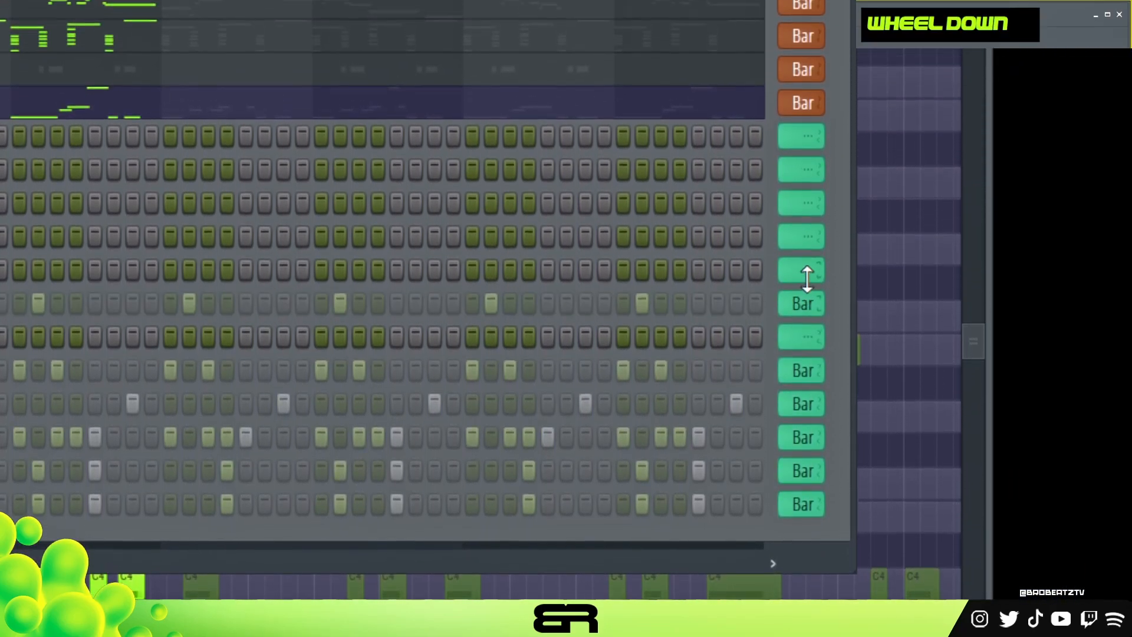
scroll(807, 276, down, 5)
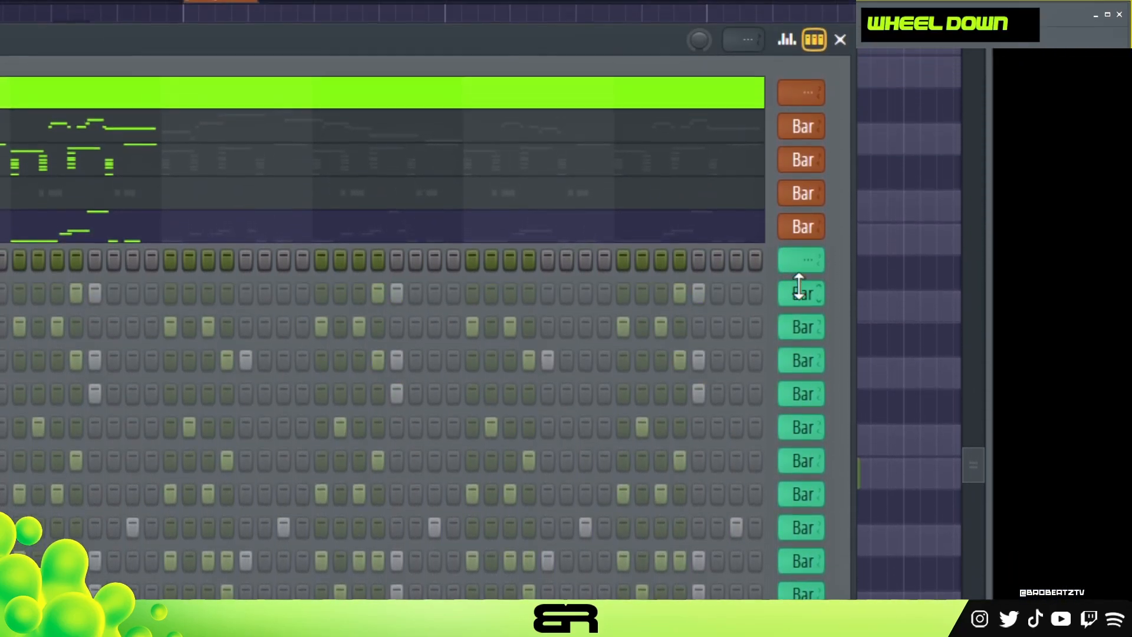
scroll(802, 259, down, 1)
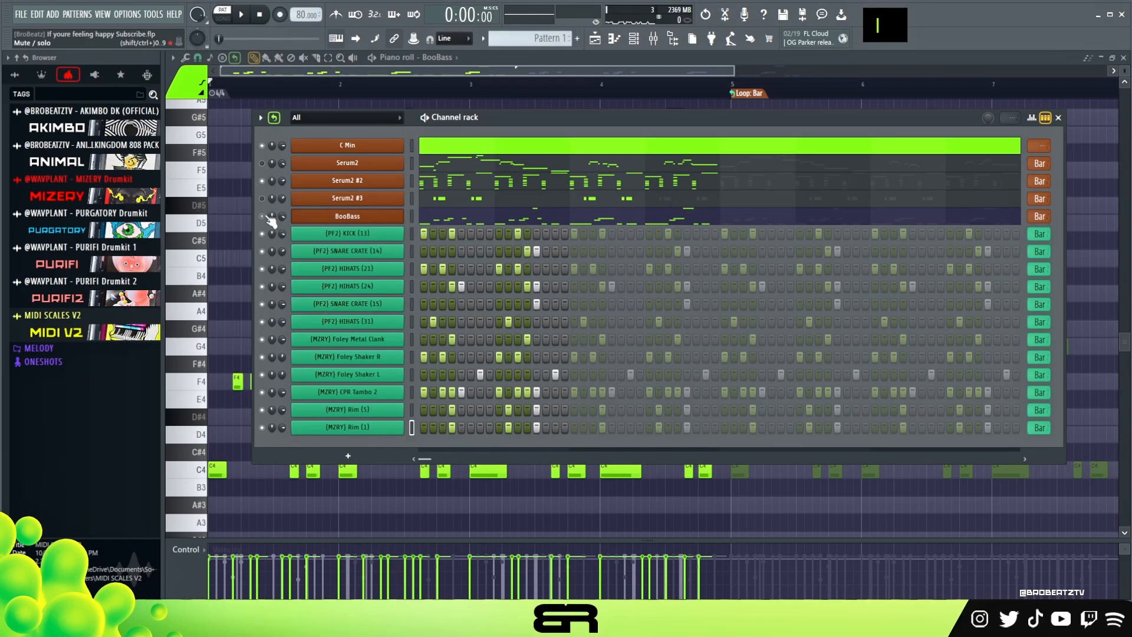
Unmute the BooBass and muted Serum2 channels, play the full pattern and reopen the BooBass piano roll
click(265, 217)
click(263, 199)
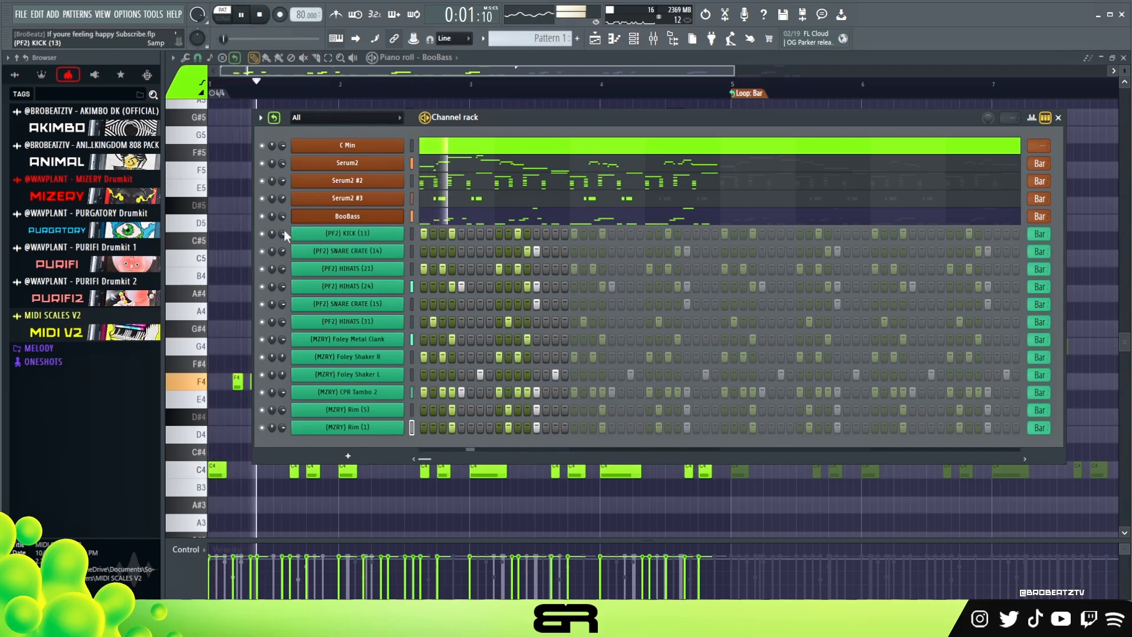
key(F7)
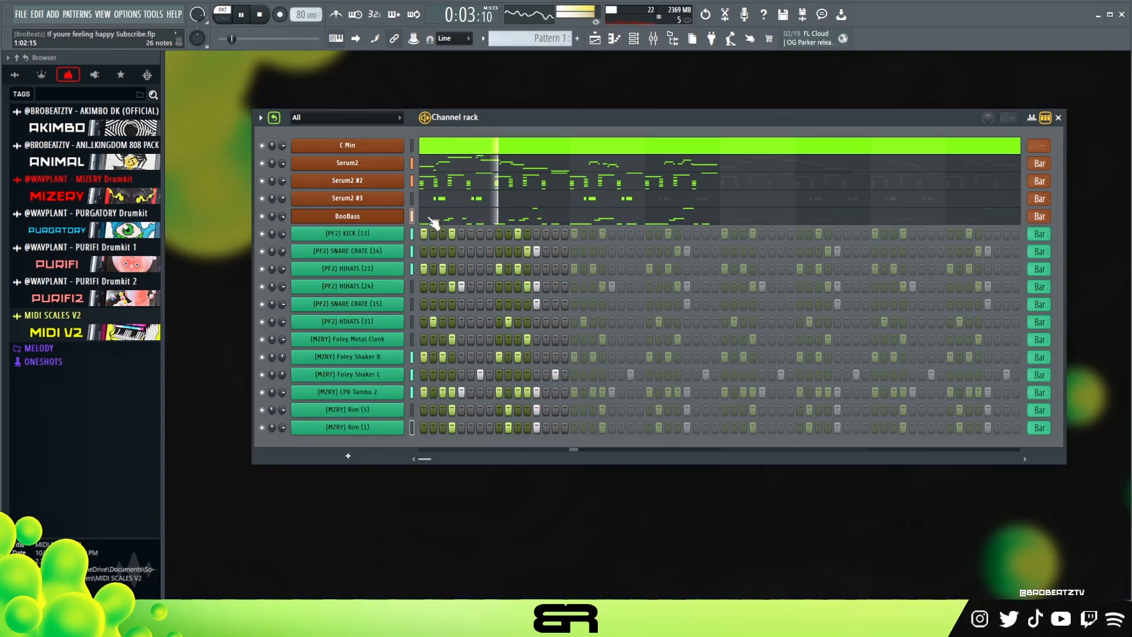
click(441, 219)
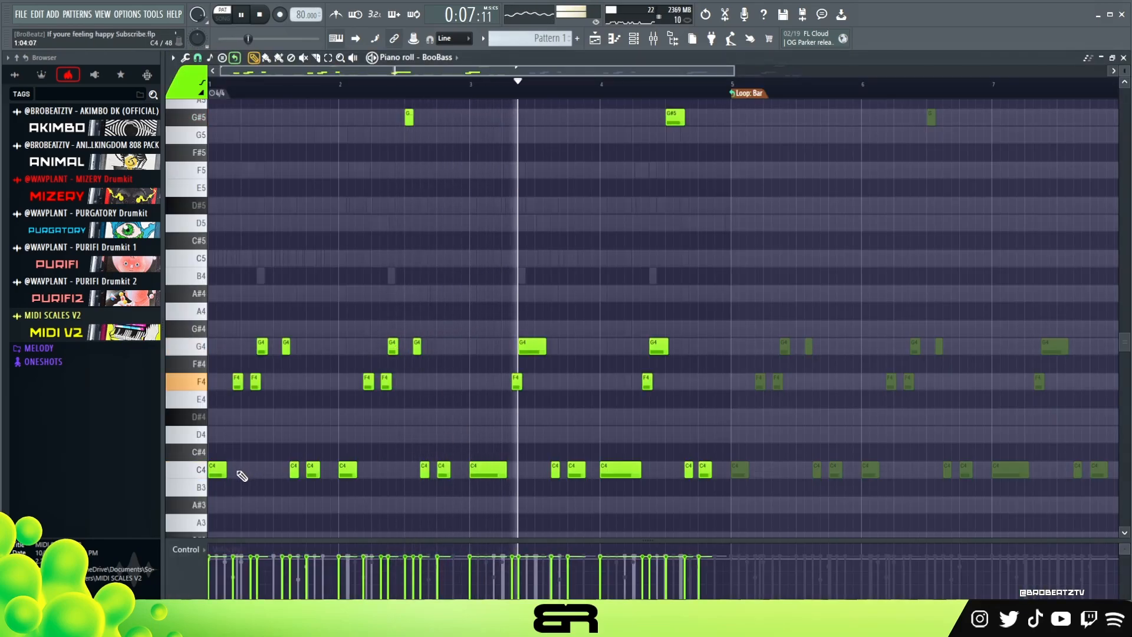
Adjust the EQ macro of the first Serum2 channel's LD - Twintails Drive preset to about 79 during playback, and stop the pattern
scroll(540, 383, up, 1)
scroll(540, 384, down, 1)
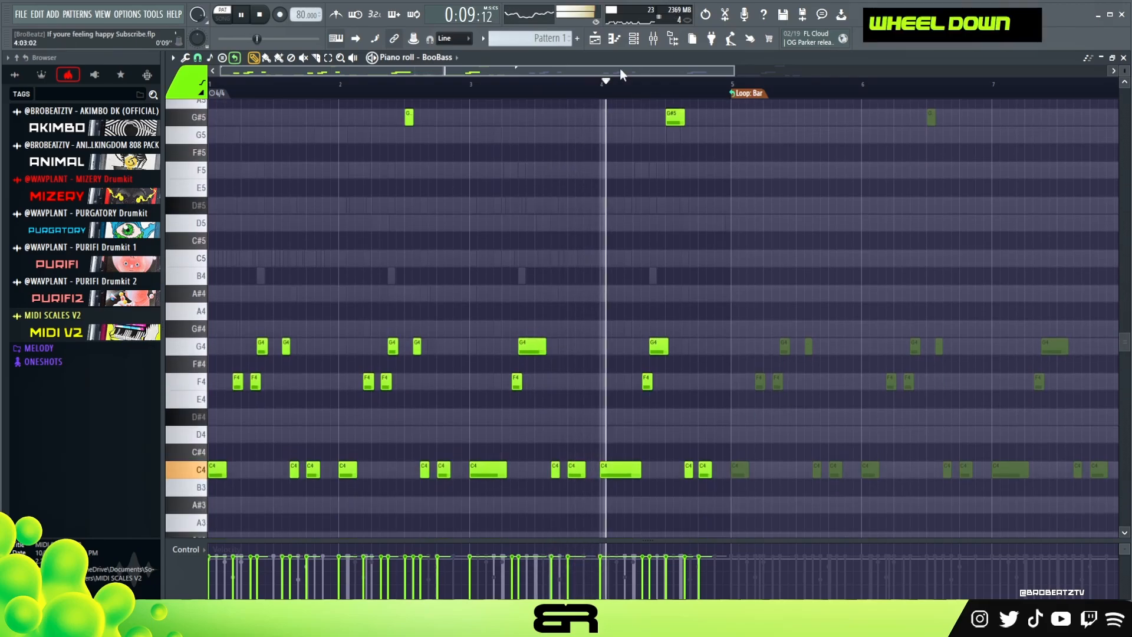
key(F6)
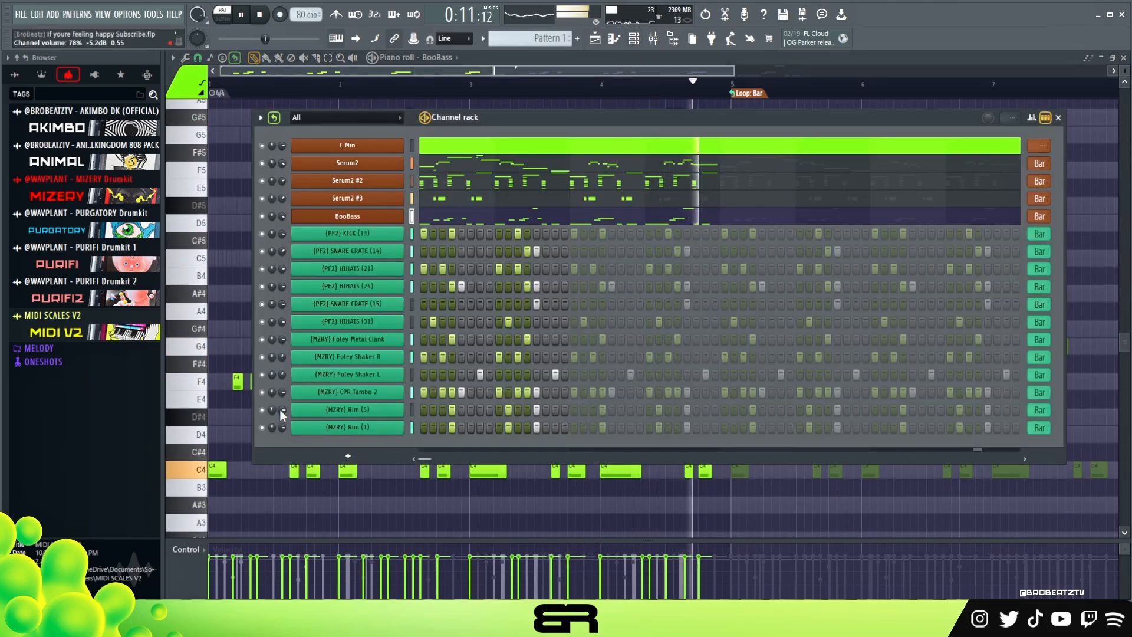
scroll(281, 410, down, 2)
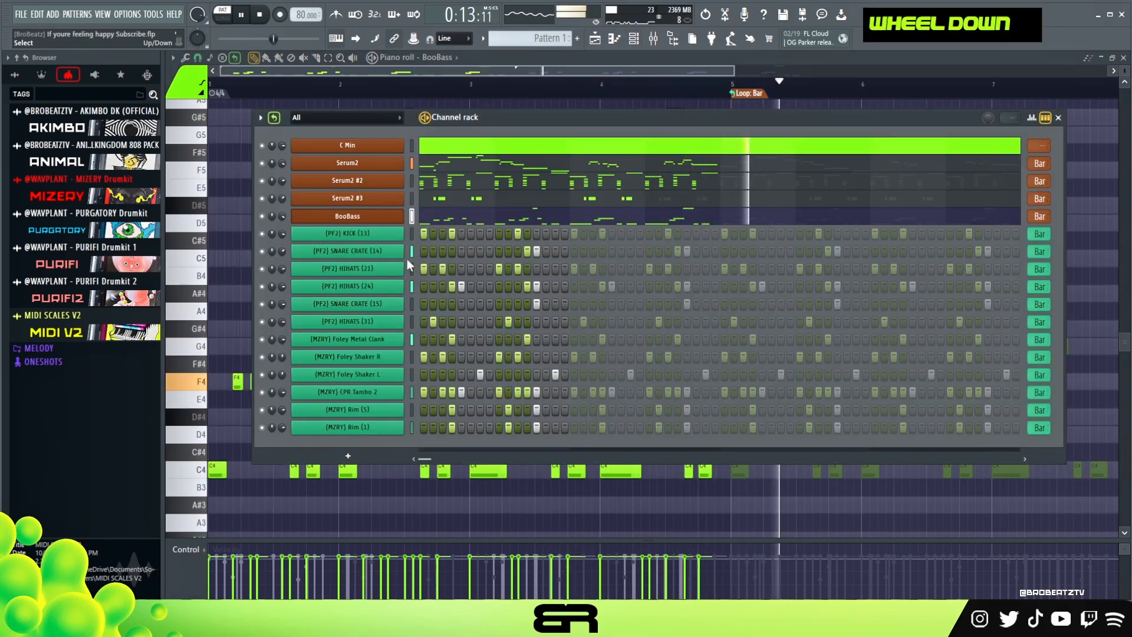
click(321, 165)
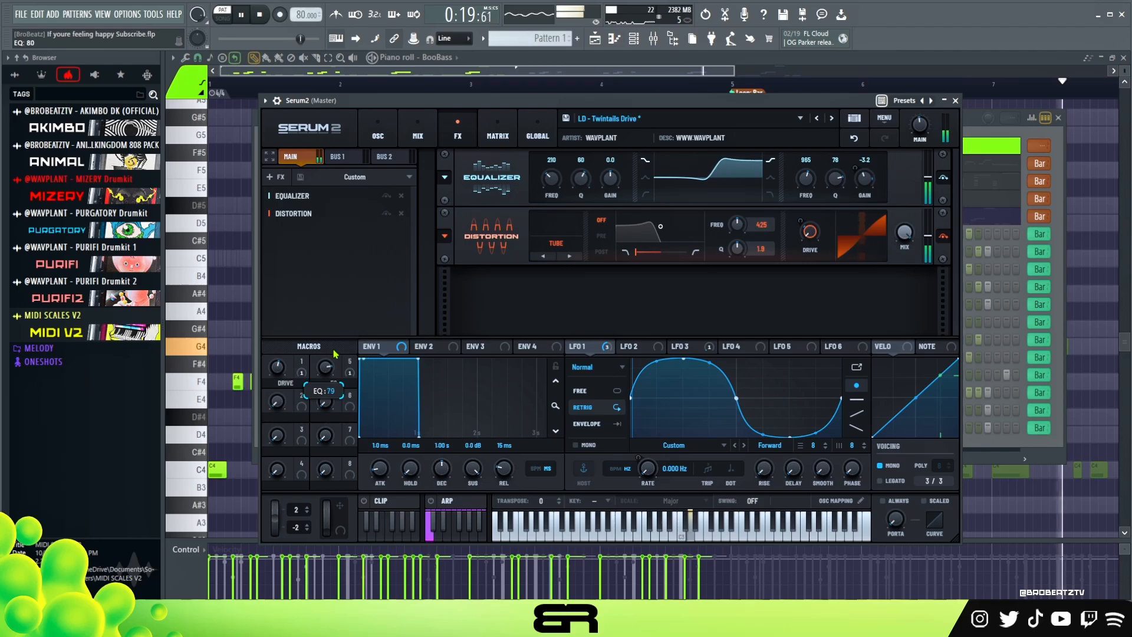
click(956, 101)
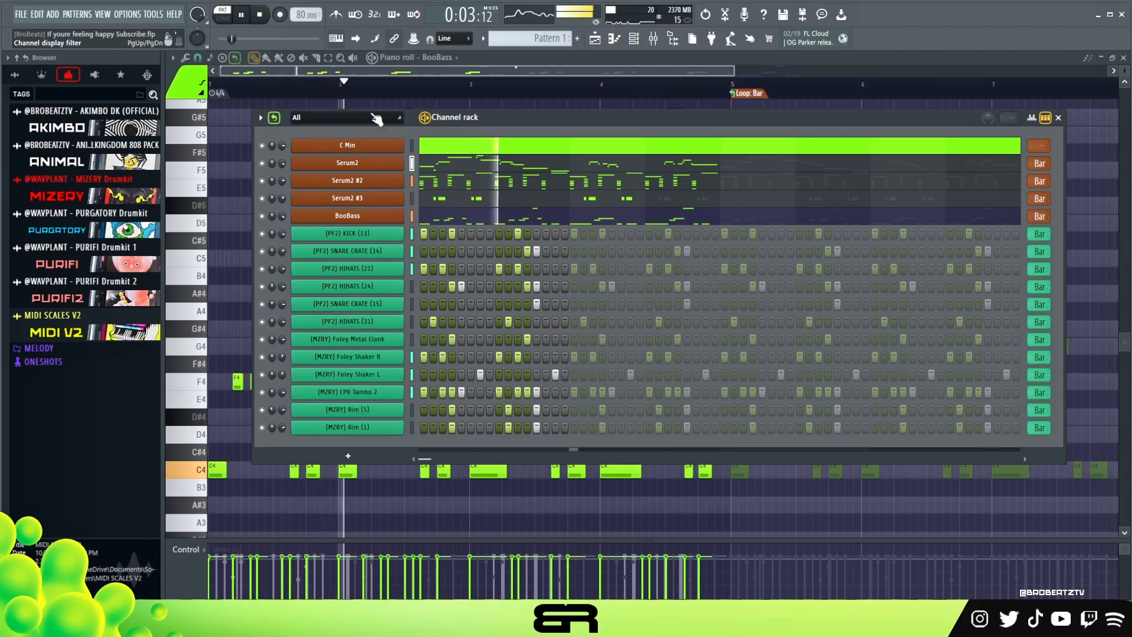
scroll(284, 164, down, 1)
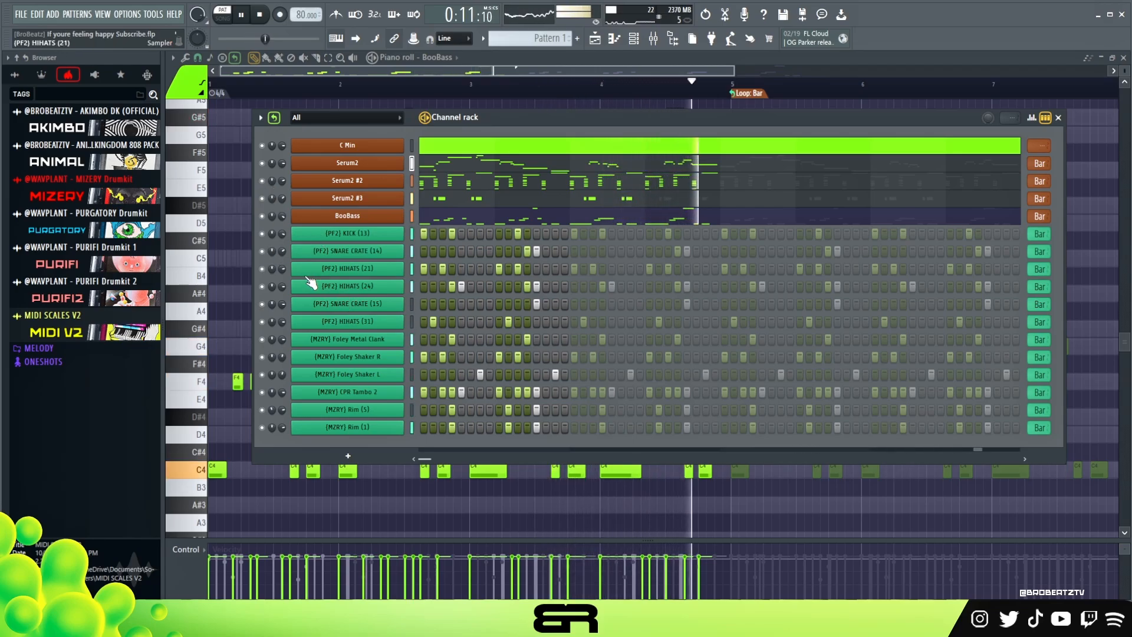
key(space)
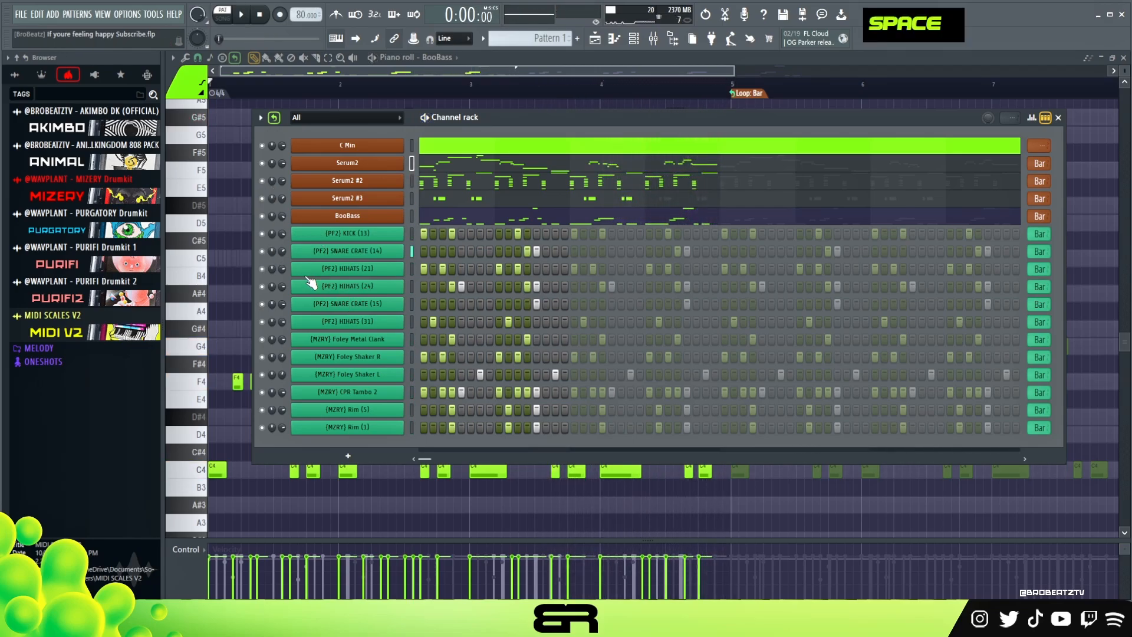